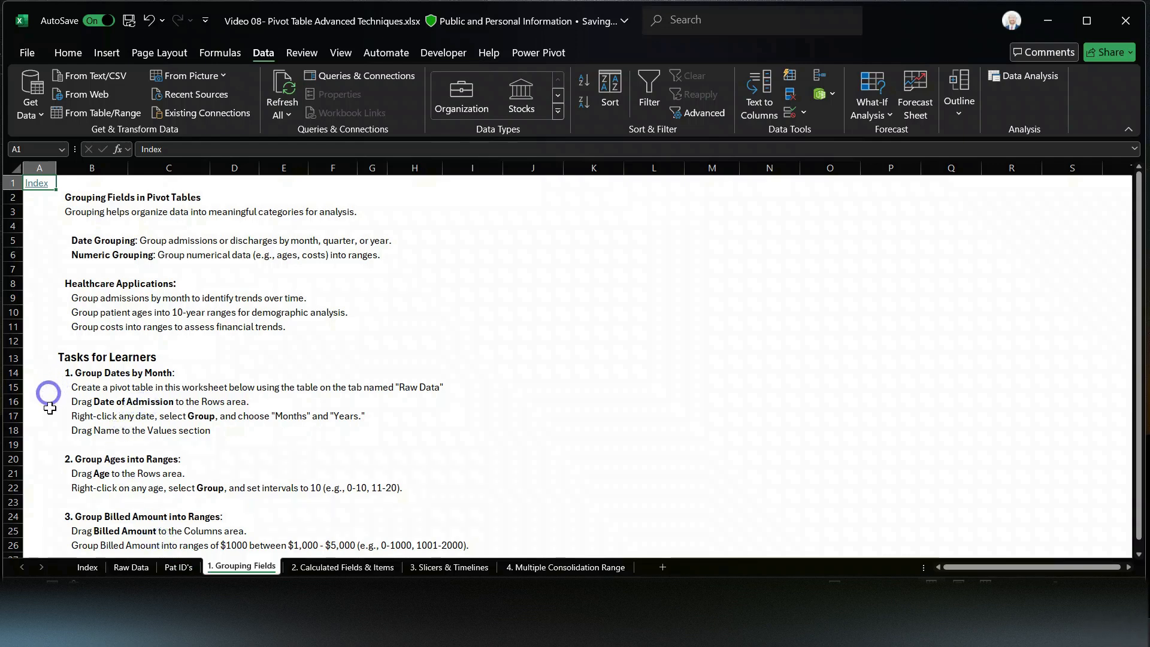
# Check the name of the patient table on the Raw Data sheet, then return to the Grouping Fields sheet
pyautogui.click(131, 567)
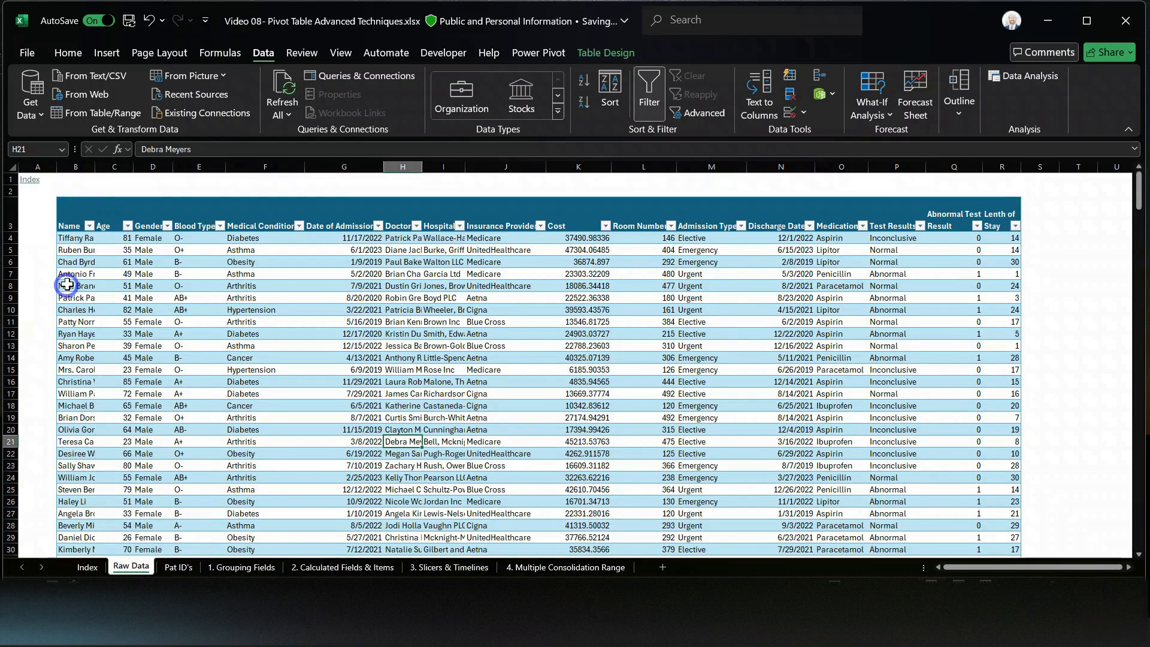
pyautogui.click(82, 261)
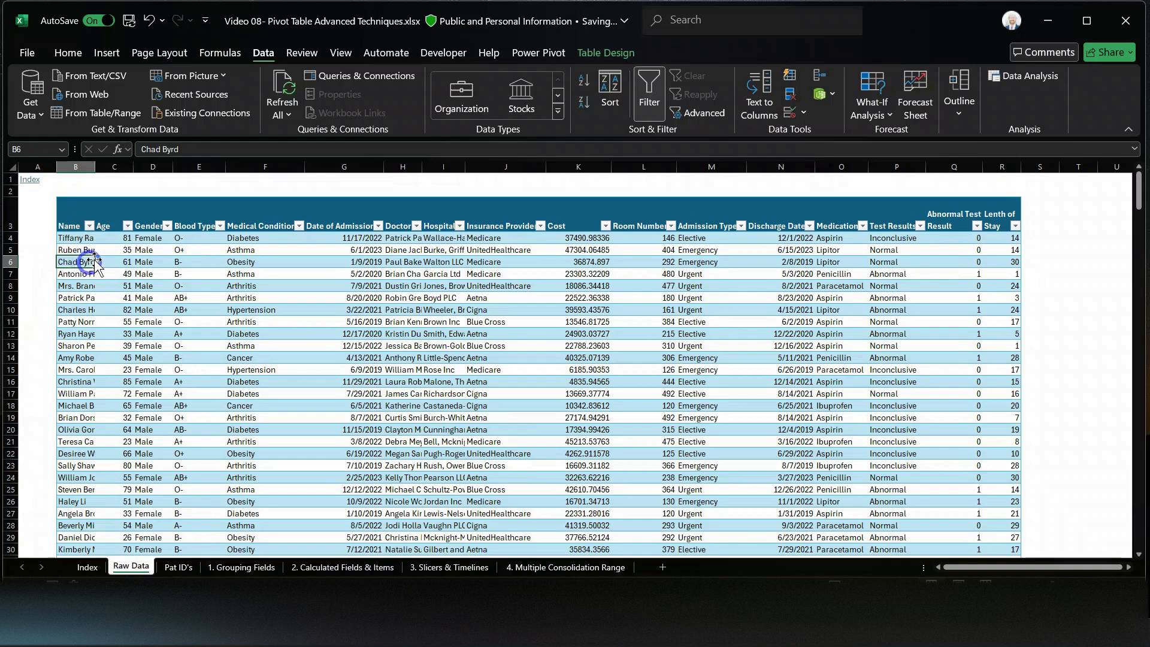
pyautogui.click(576, 60)
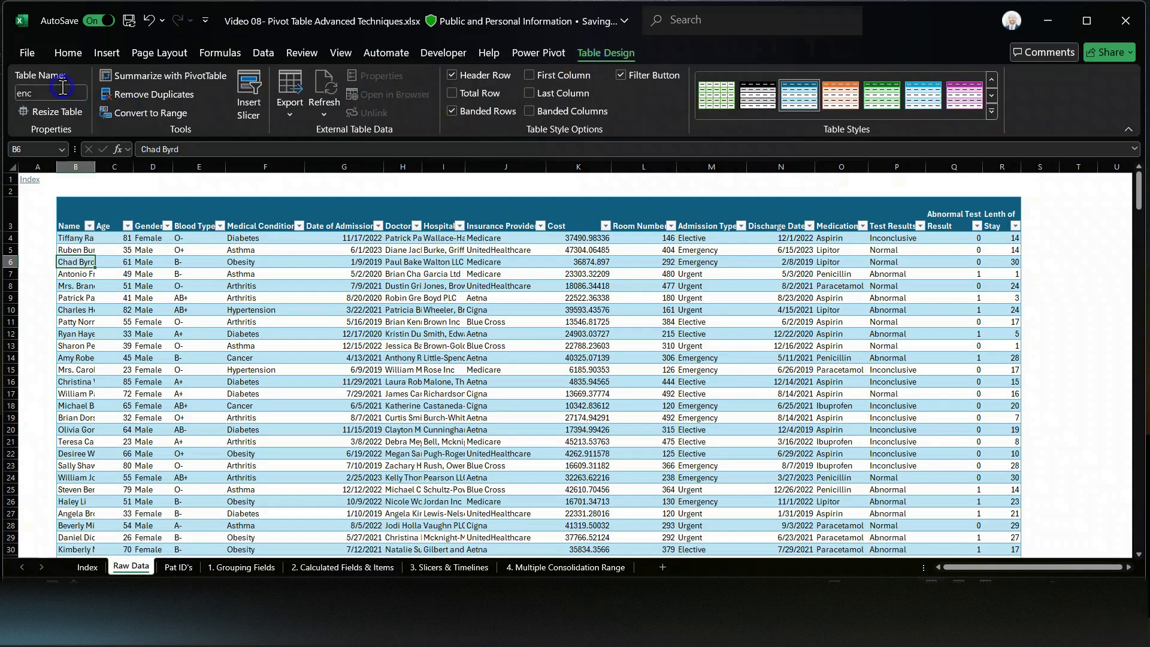
pyautogui.click(264, 570)
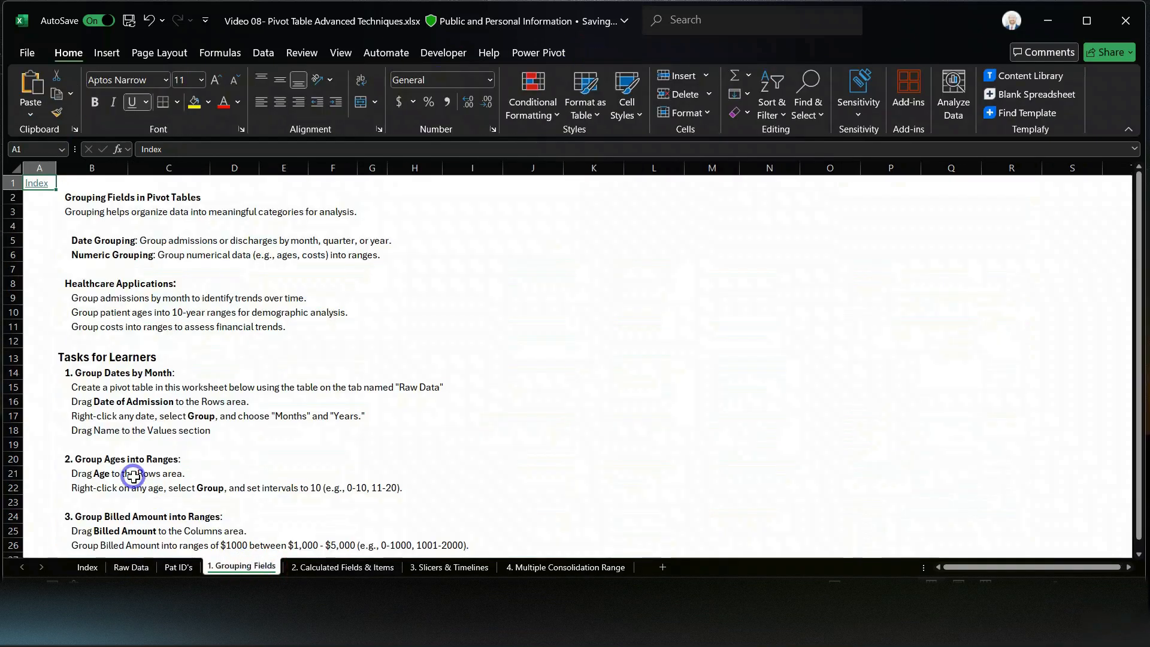
# Insert a pivot table from the table "enc" at cell B29 of the existing Grouping Fields sheet, below the task list
pyautogui.scroll(-4, 128, 465)
pyautogui.click(100, 414)
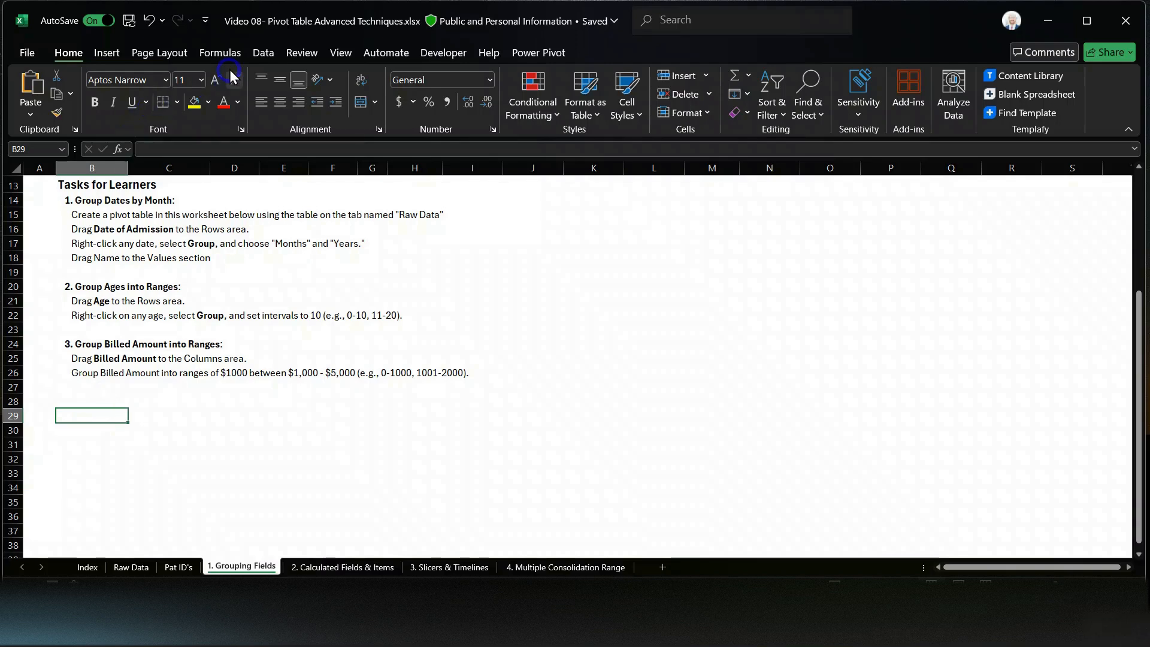
pyautogui.click(103, 58)
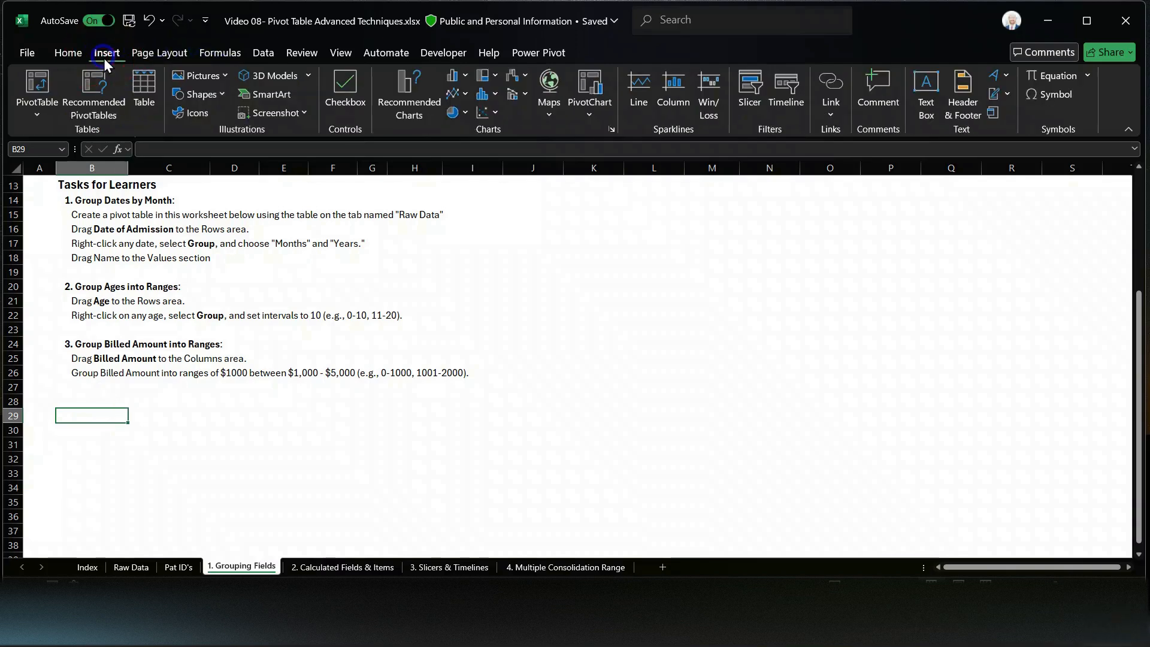
pyautogui.click(36, 109)
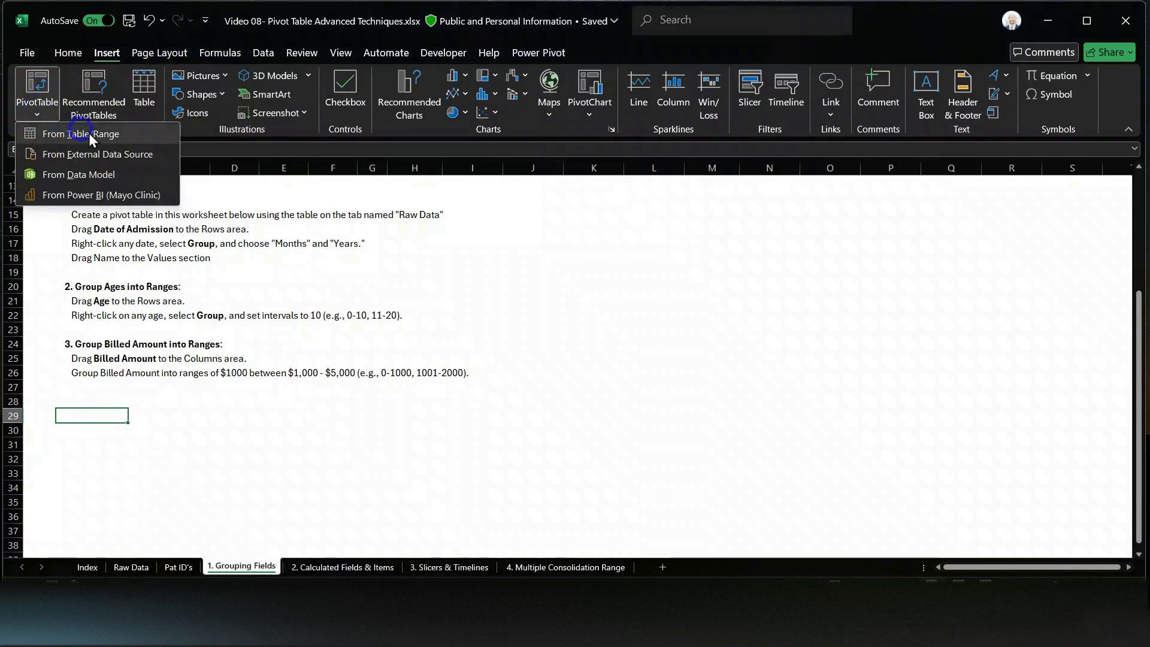
pyautogui.click(106, 138)
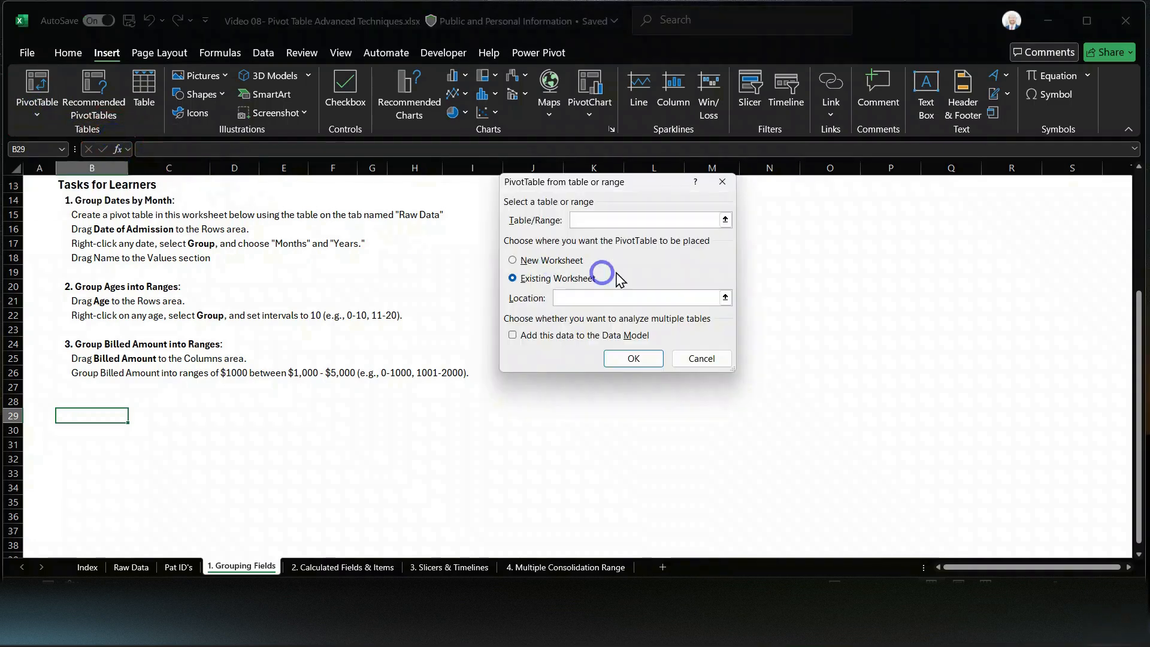
pyautogui.write('enc')
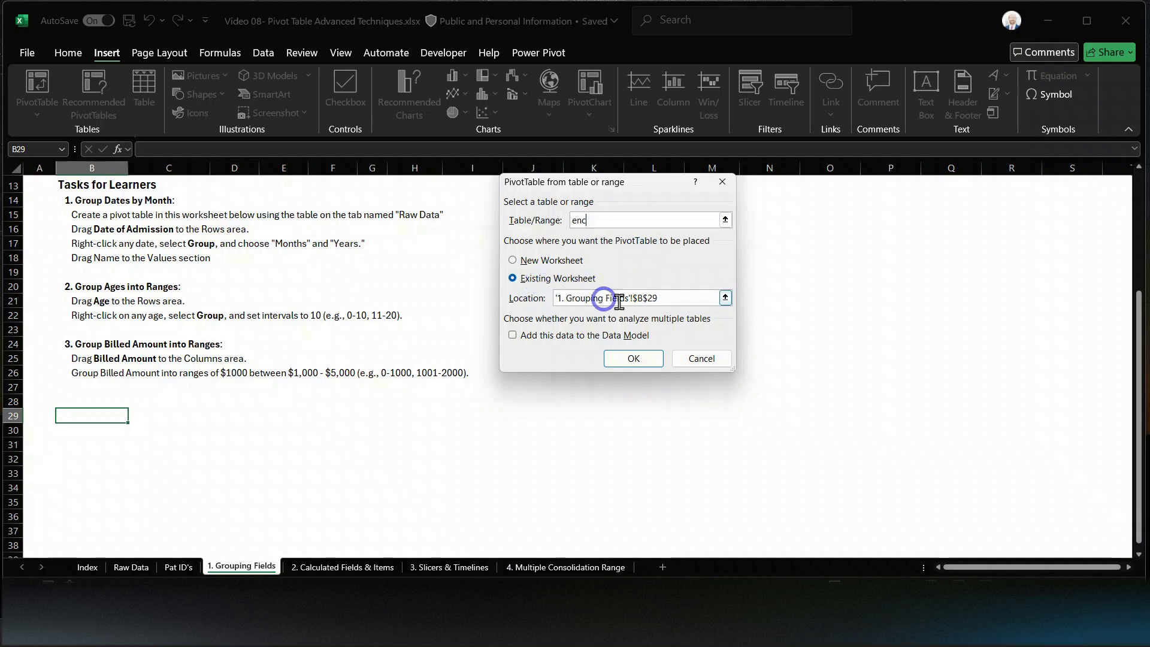
pyautogui.click(636, 357)
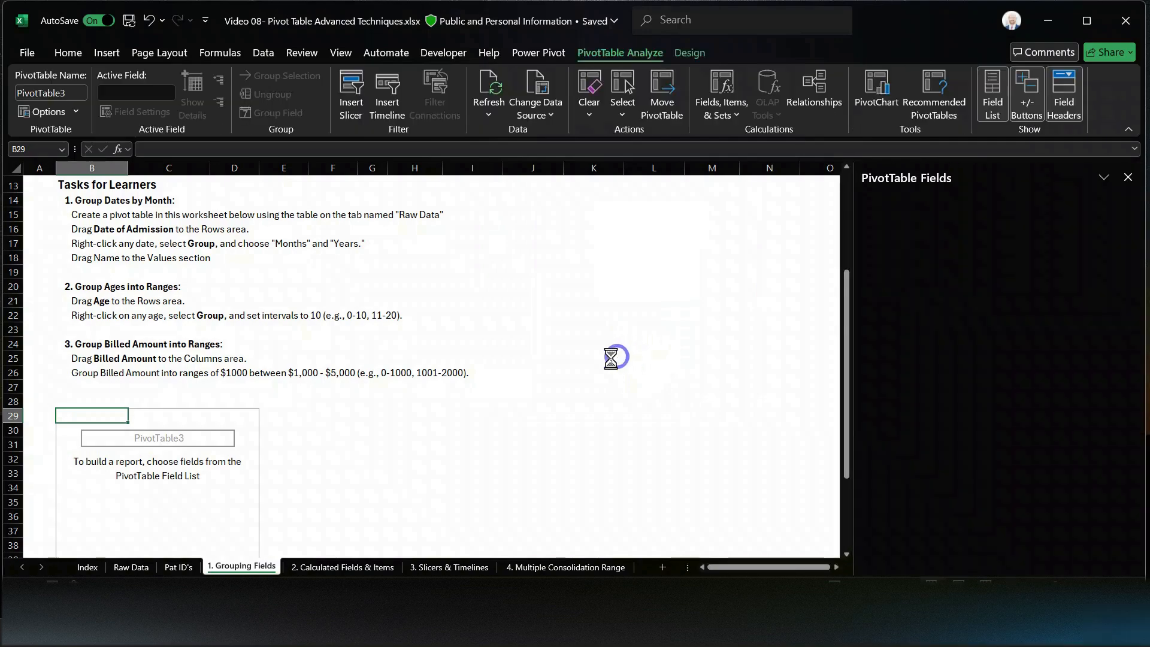
# Add the Name field to the pivot table and move it from Rows to Values as a count
pyautogui.scroll(-3, 169, 498)
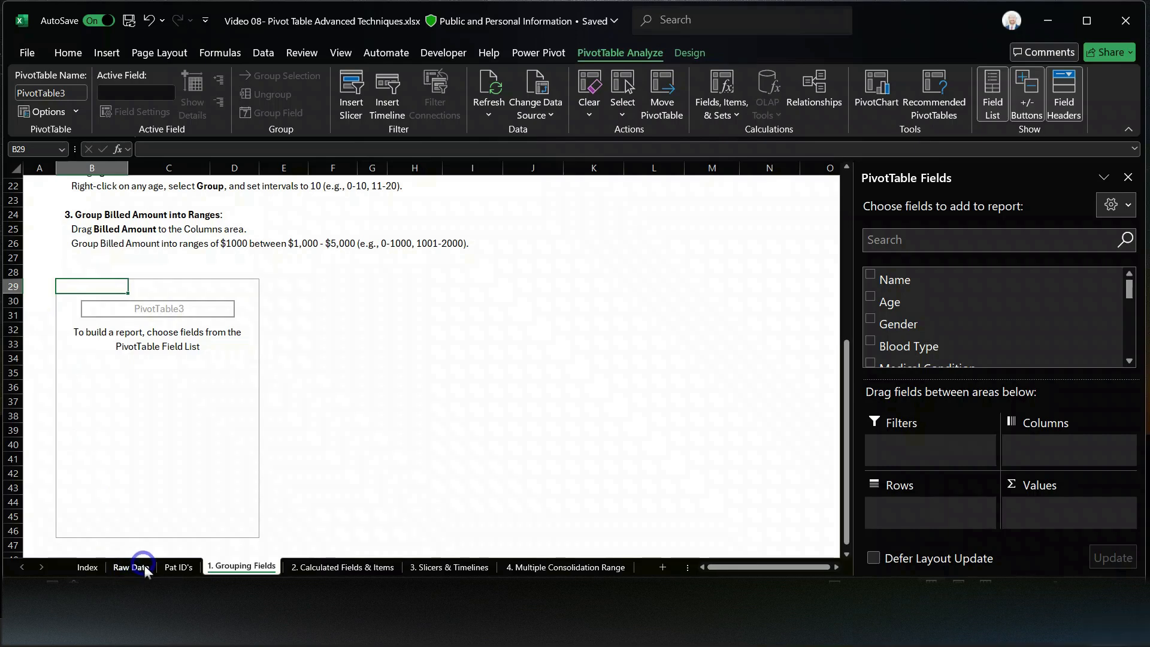
pyautogui.scroll(4, 291, 360)
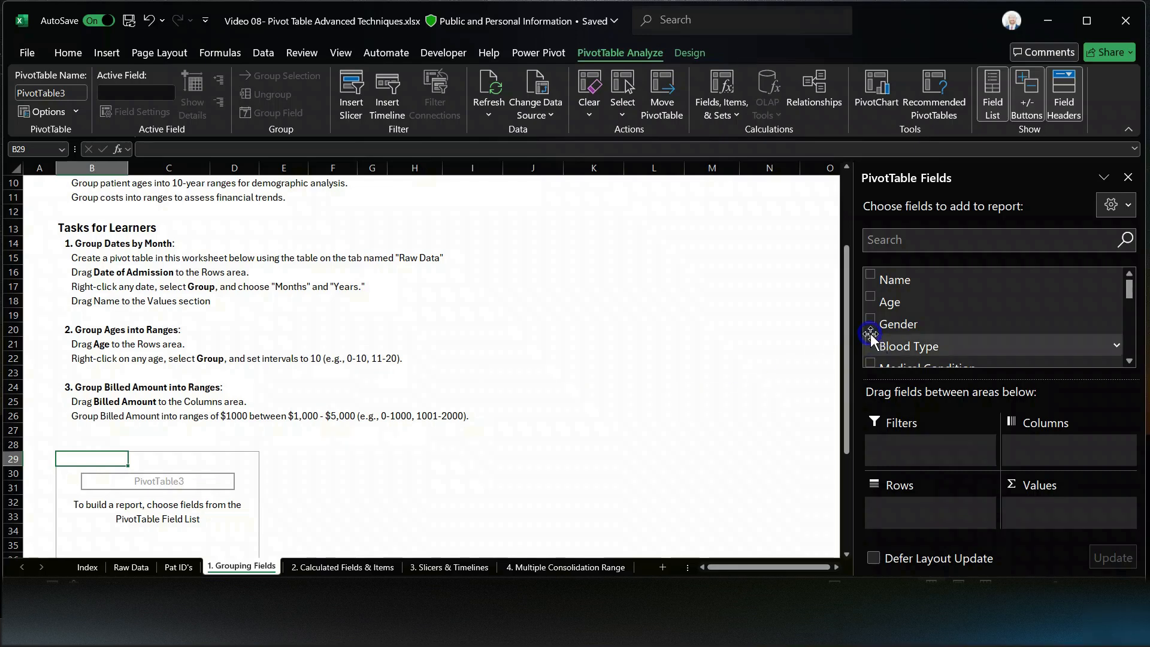
pyautogui.click(871, 274)
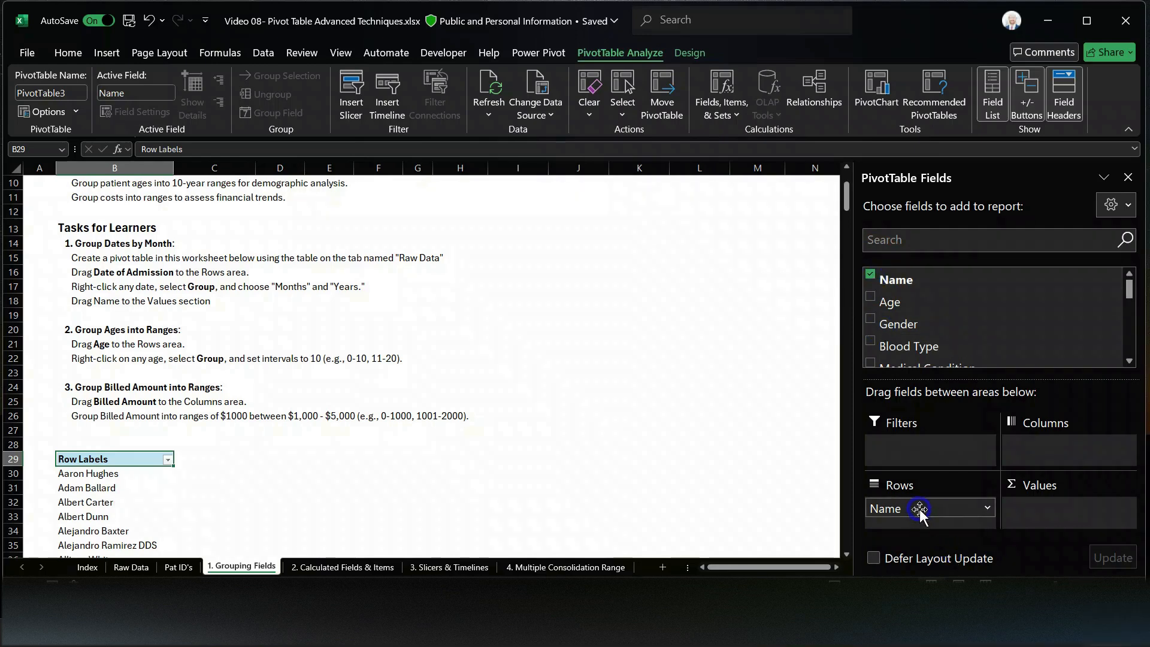
pyautogui.moveTo(919, 509); pyautogui.dragTo(1048, 515)
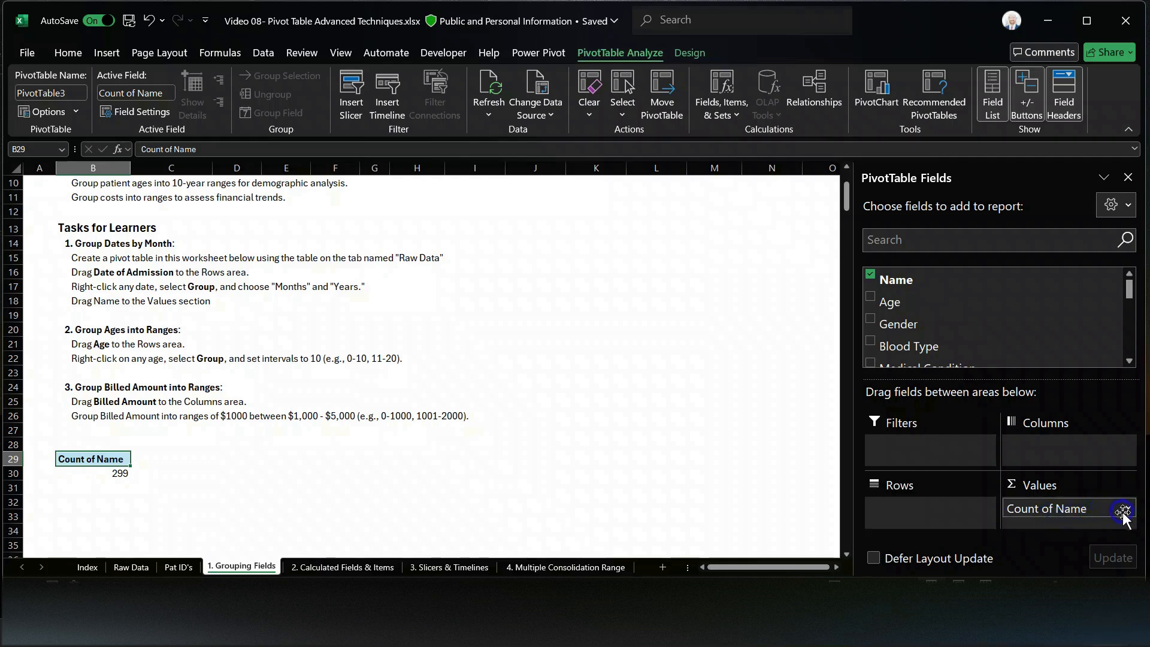
pyautogui.moveTo(120, 475)
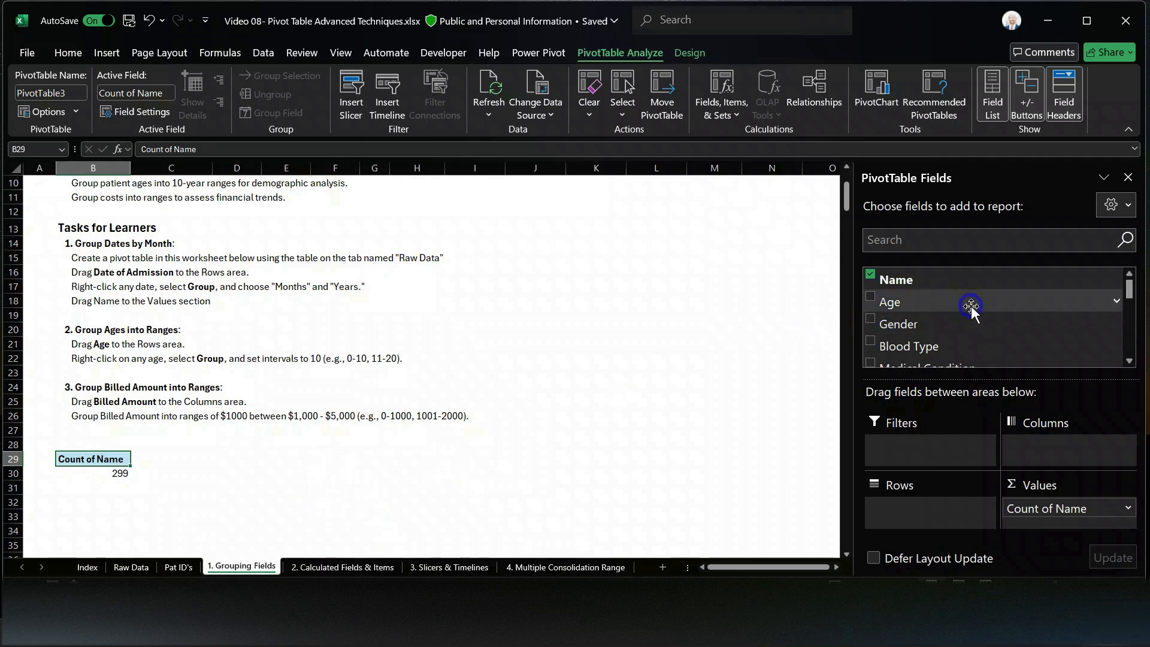
# Add Date of Admission to the pivot table's Rows and undo the automatic date grouping so individual dates are listed
pyautogui.scroll(-1, 971, 308)
pyautogui.scroll(-1, 971, 308)
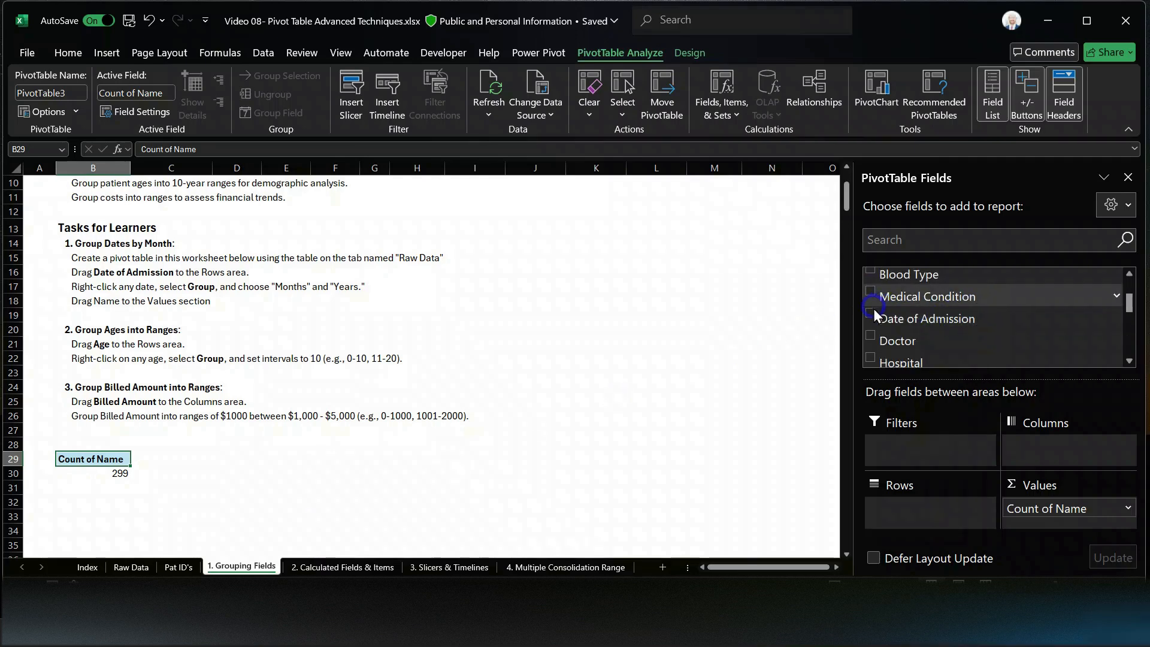
pyautogui.moveTo(873, 317); pyautogui.dragTo(916, 513)
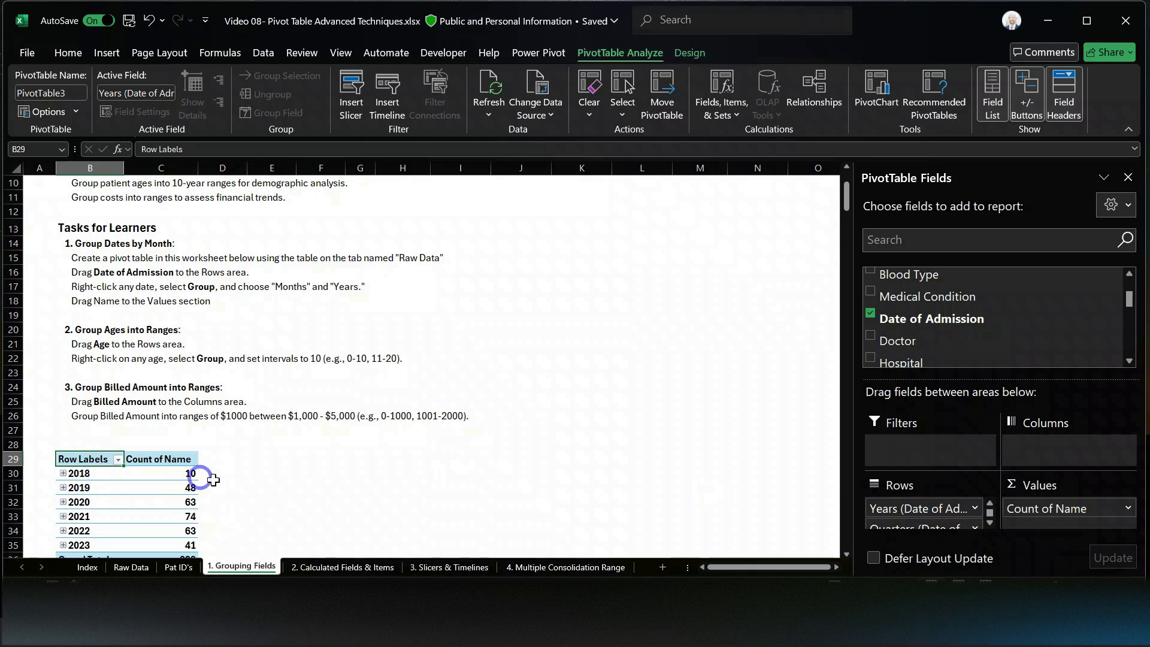
pyautogui.scroll(-2, 924, 503)
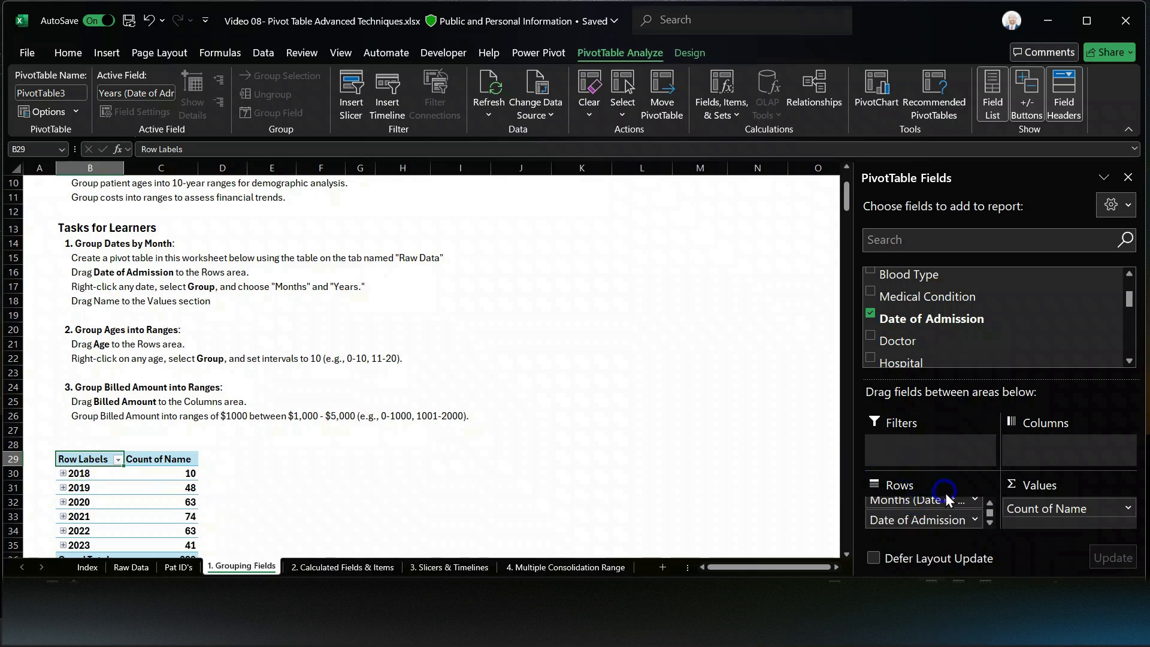
pyautogui.scroll(2, 935, 513)
pyautogui.moveTo(934, 512); pyautogui.dragTo(584, 497)
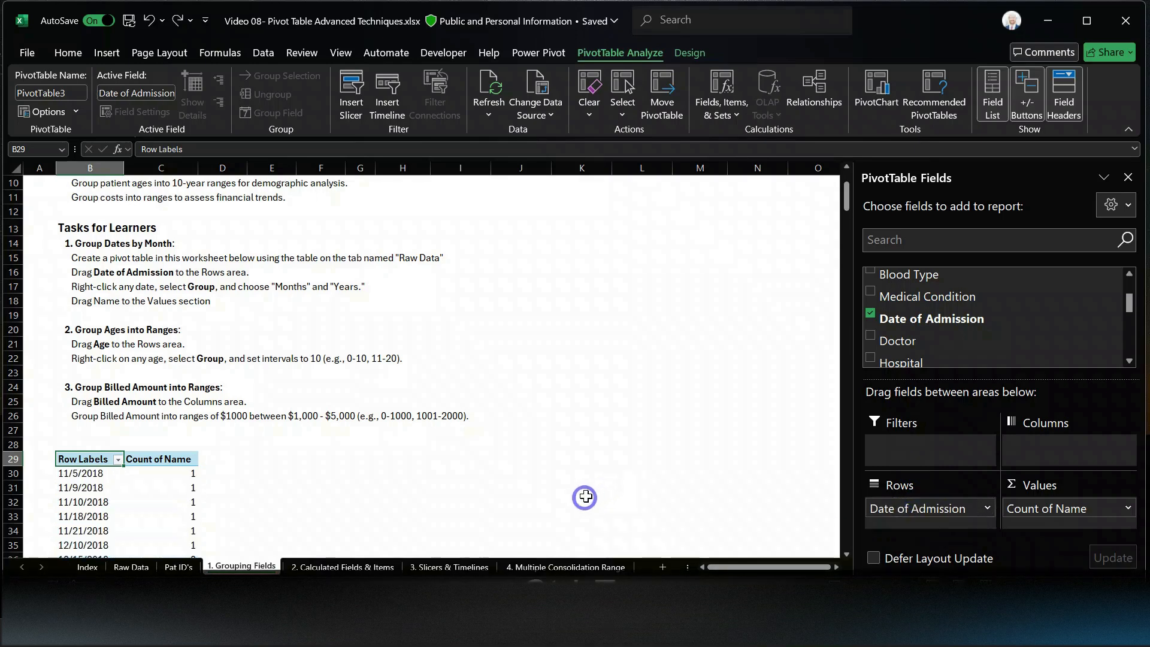
# Group the admission dates in the pivot table's rows by Months and Years
pyautogui.click(81, 488)
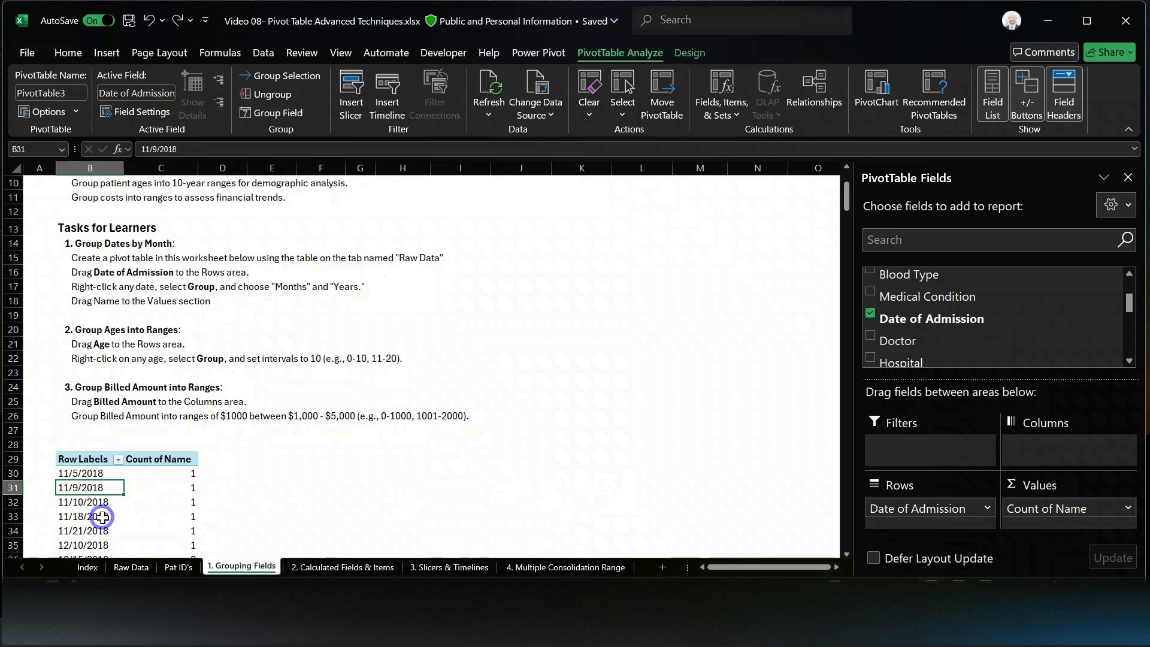
pyautogui.scroll(-2, 102, 507)
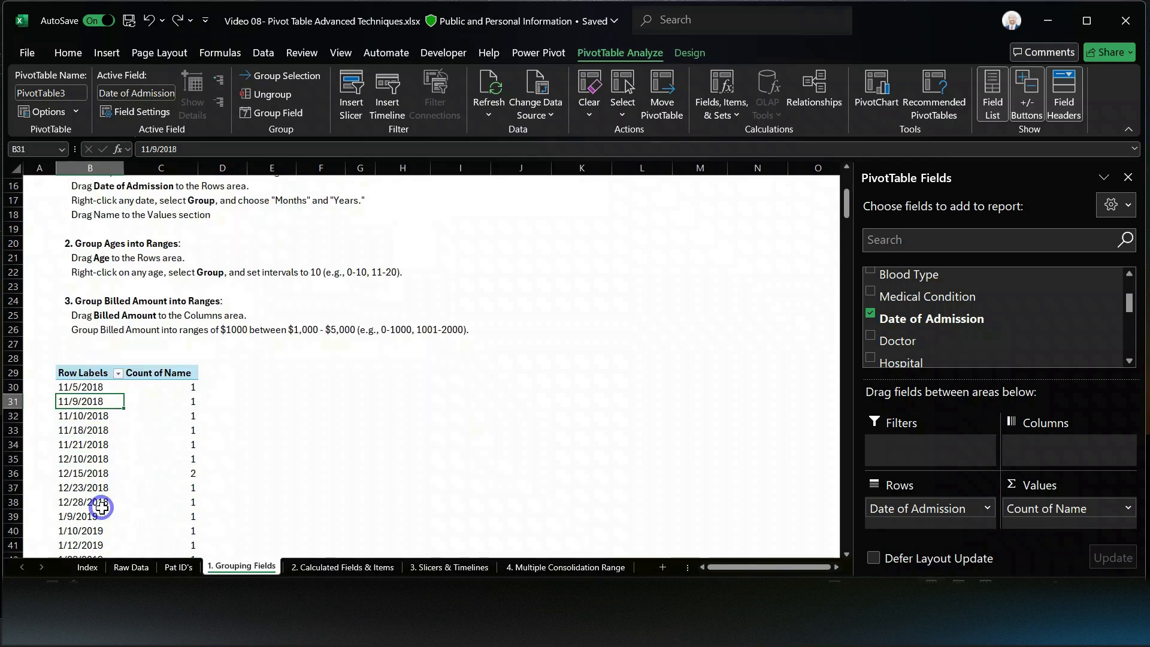
pyautogui.click(84, 444)
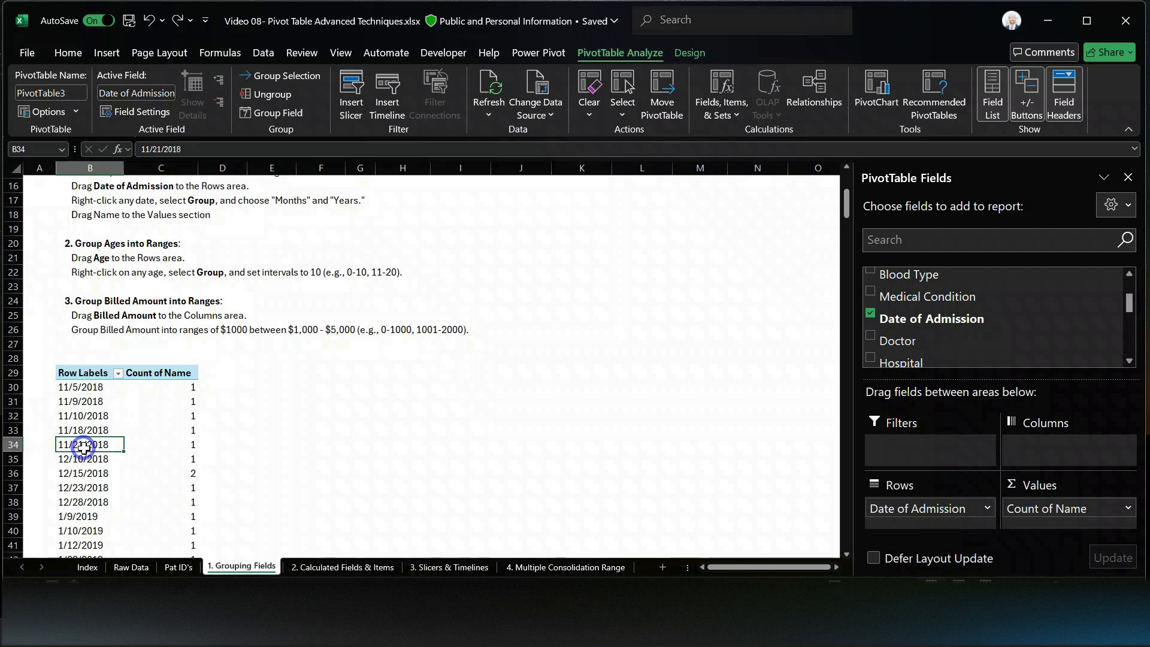
pyautogui.click(81, 416)
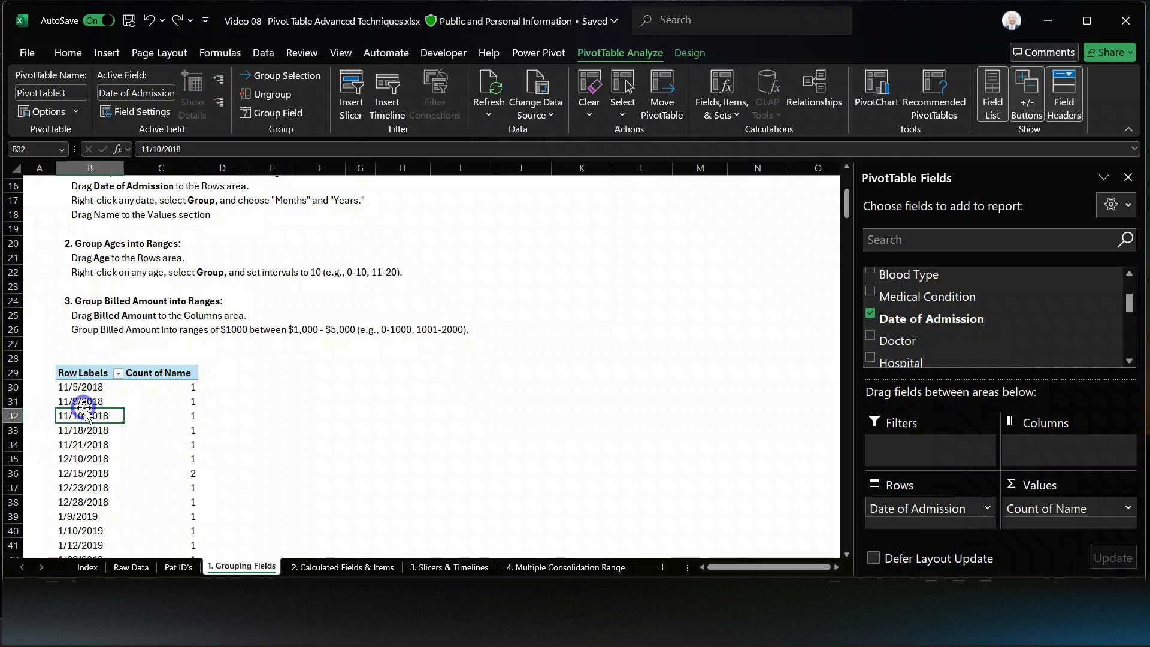
pyautogui.rightClick(86, 402)
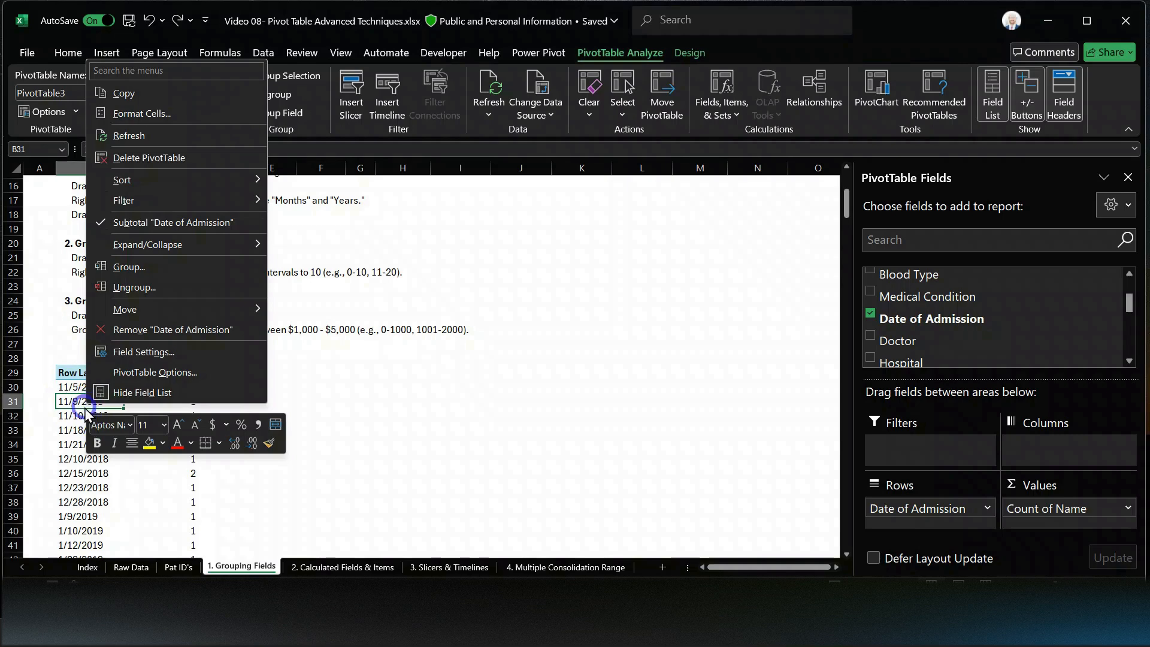
pyautogui.click(135, 268)
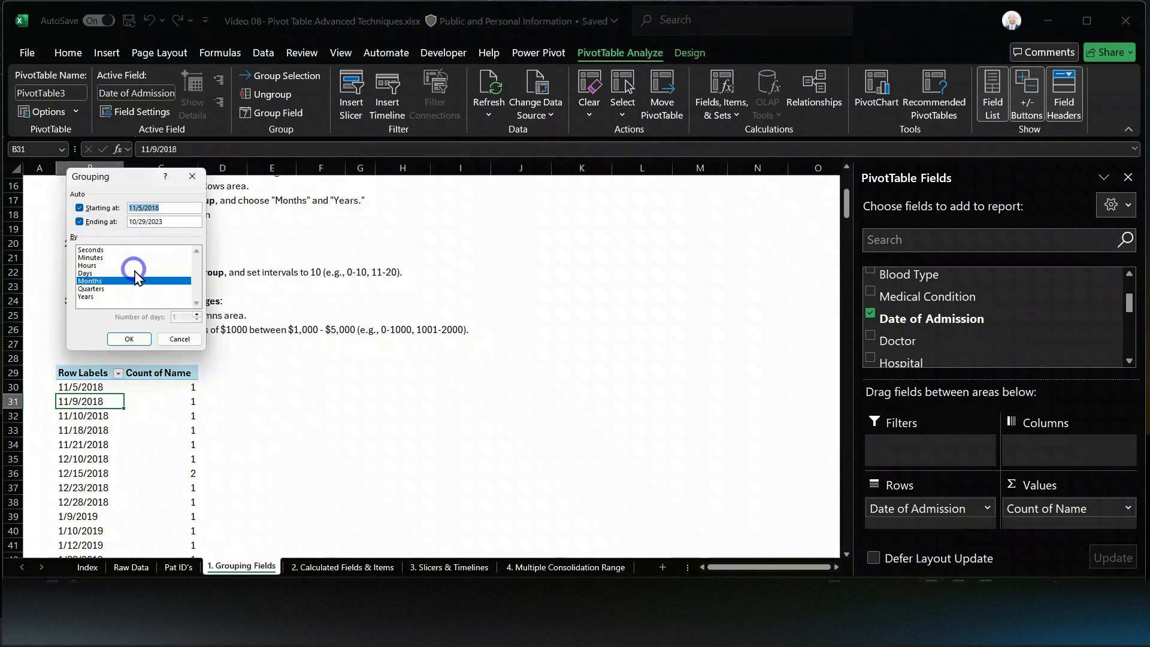
pyautogui.click(103, 296)
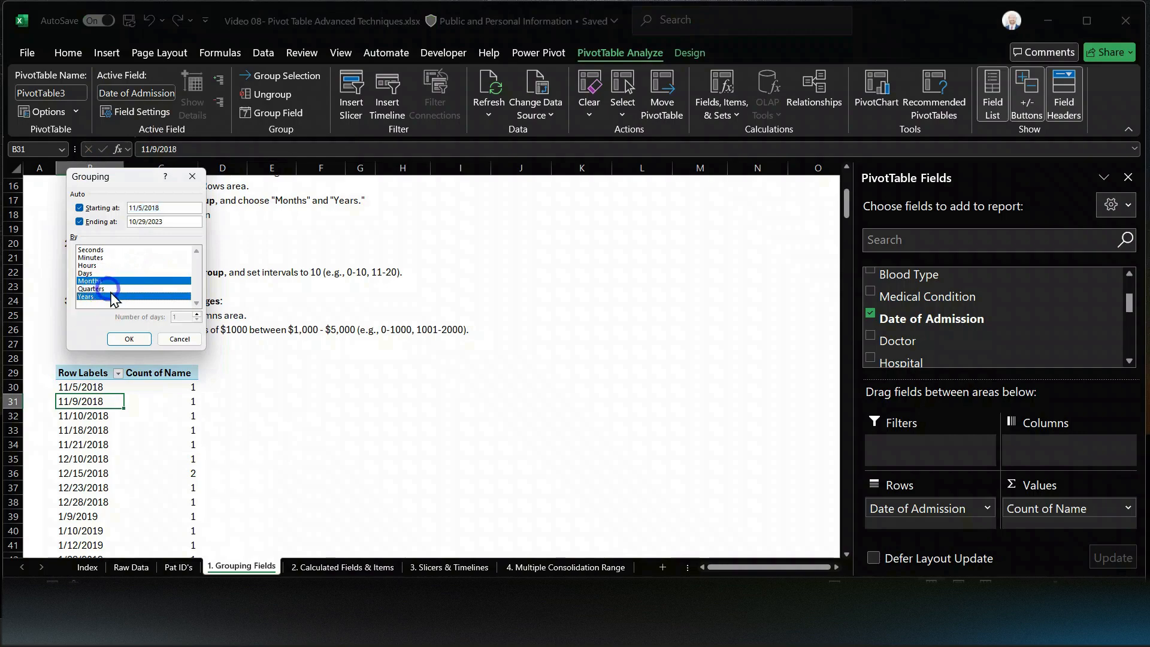
pyautogui.click(135, 337)
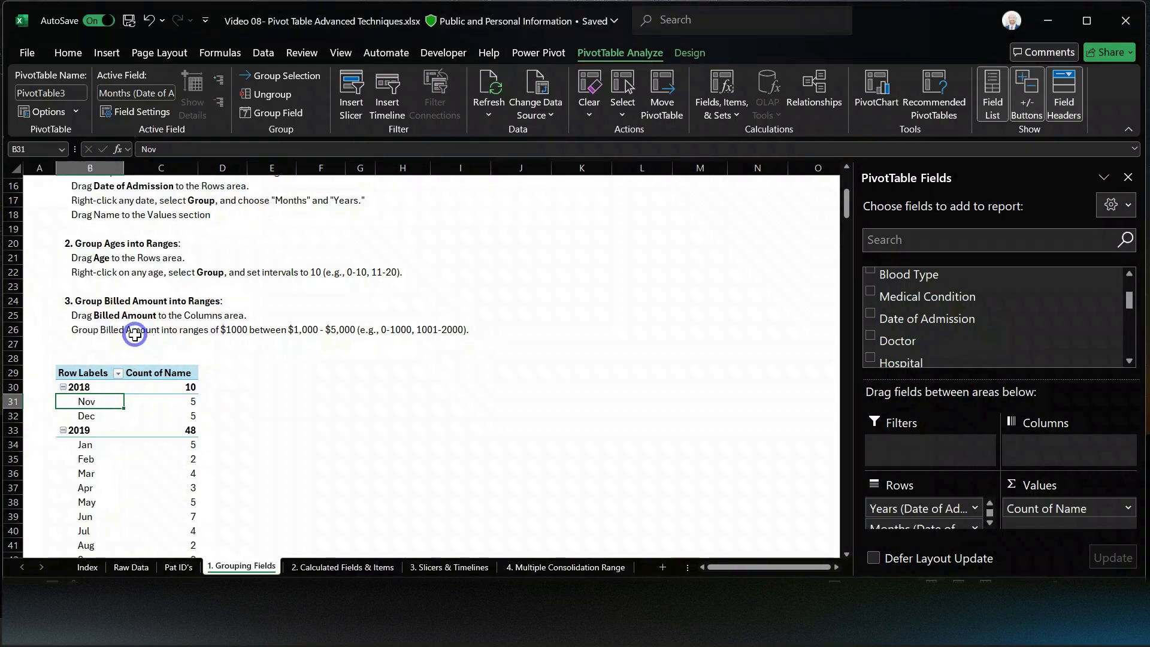
# Replace the Years and Months date fields in the pivot table's Rows with the Age field
pyautogui.scroll(-3, 102, 447)
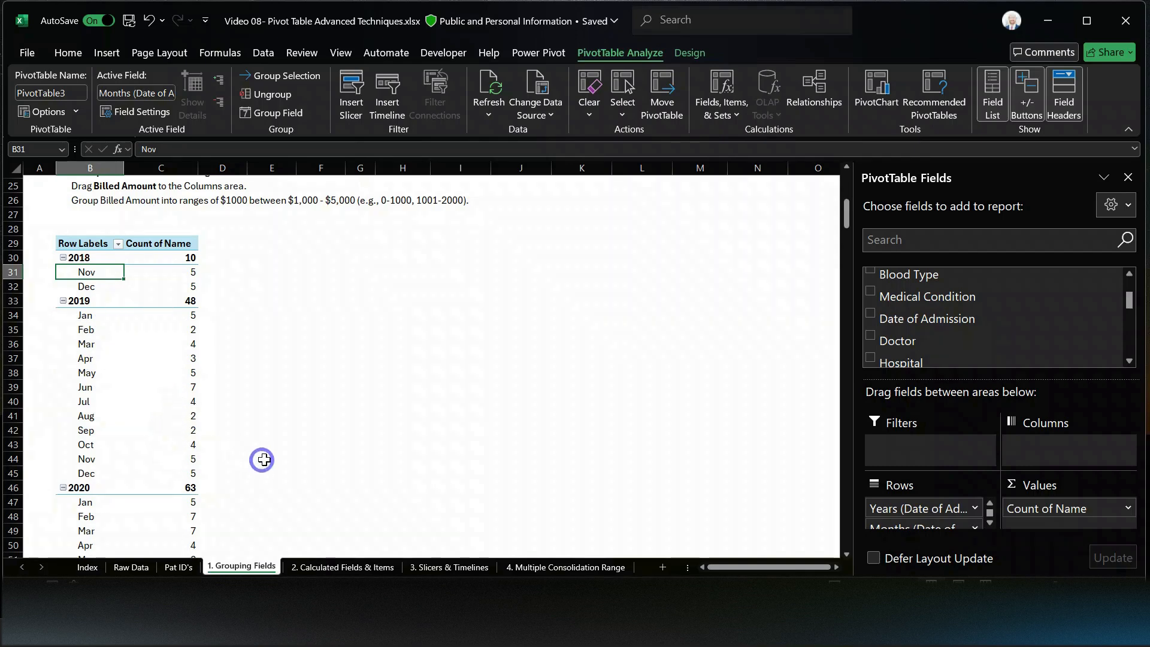
pyautogui.scroll(4, 261, 460)
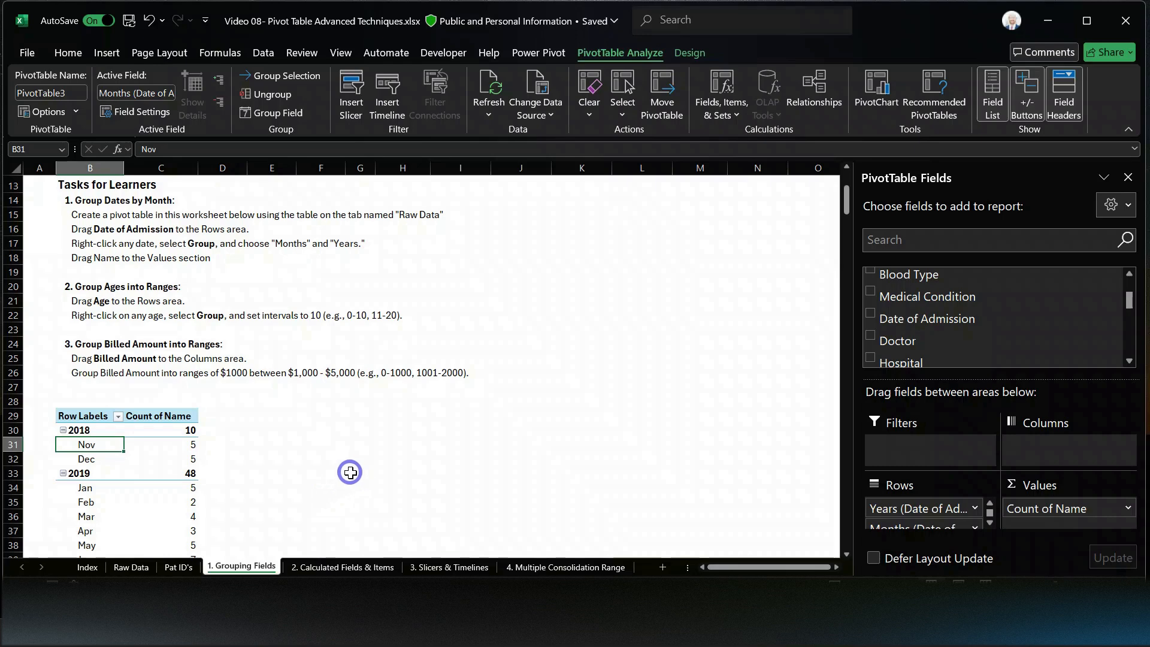
pyautogui.scroll(-2, 327, 469)
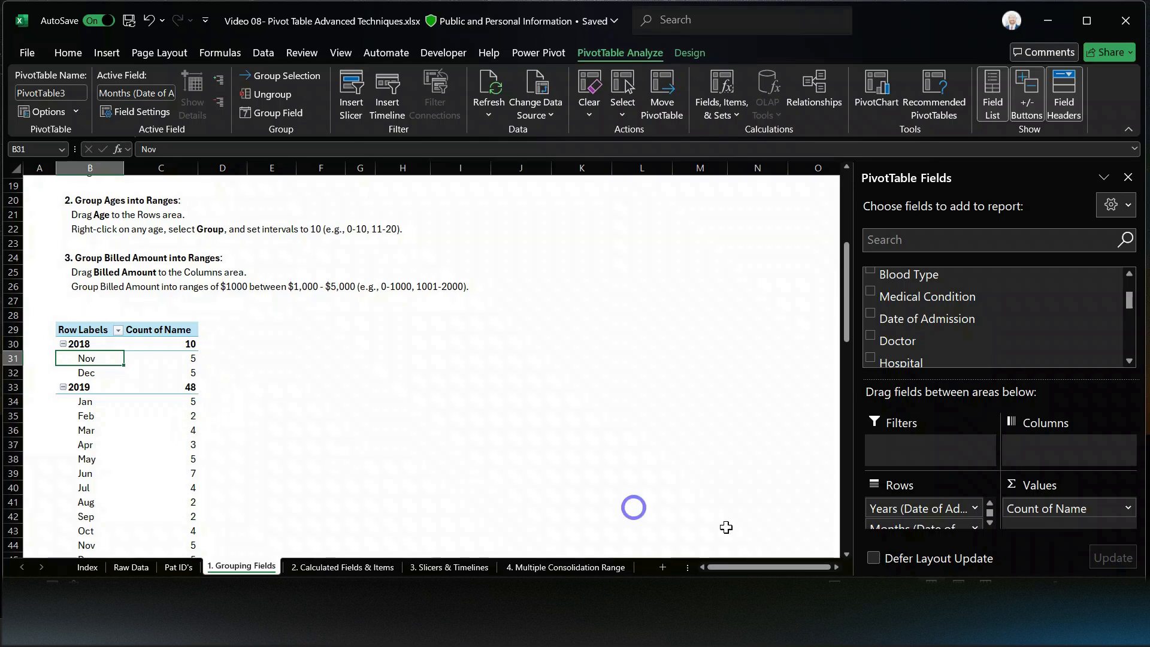
pyautogui.moveTo(914, 507); pyautogui.dragTo(794, 505)
pyautogui.moveTo(912, 512); pyautogui.dragTo(752, 488)
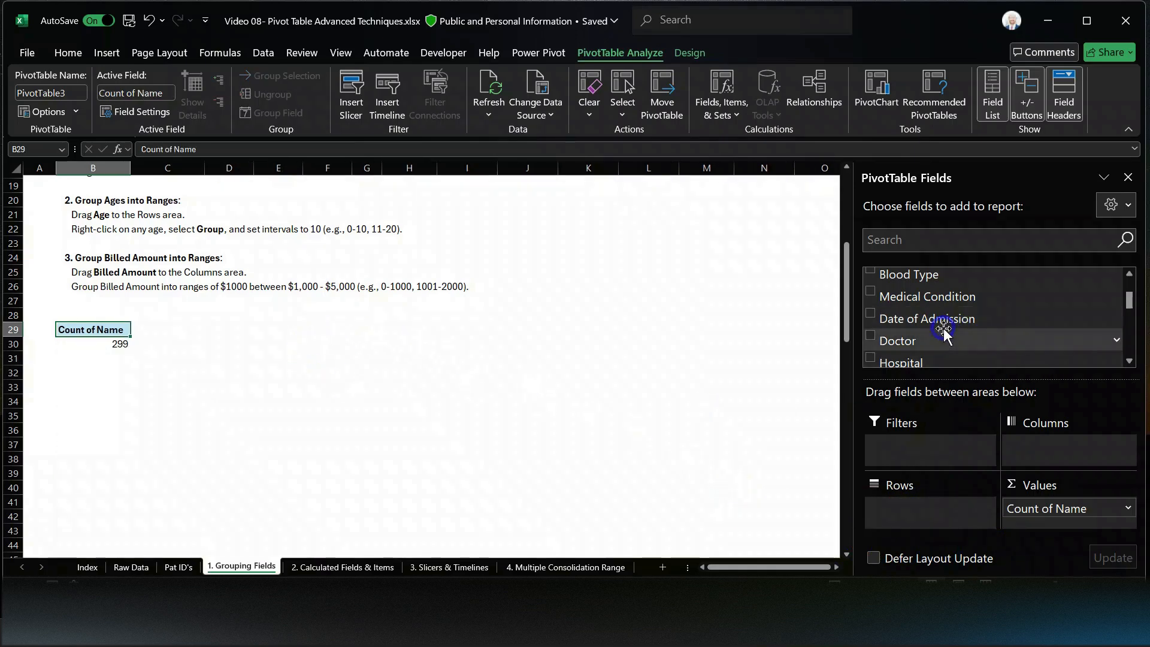
pyautogui.scroll(2, 923, 326)
pyautogui.moveTo(924, 305); pyautogui.dragTo(923, 508)
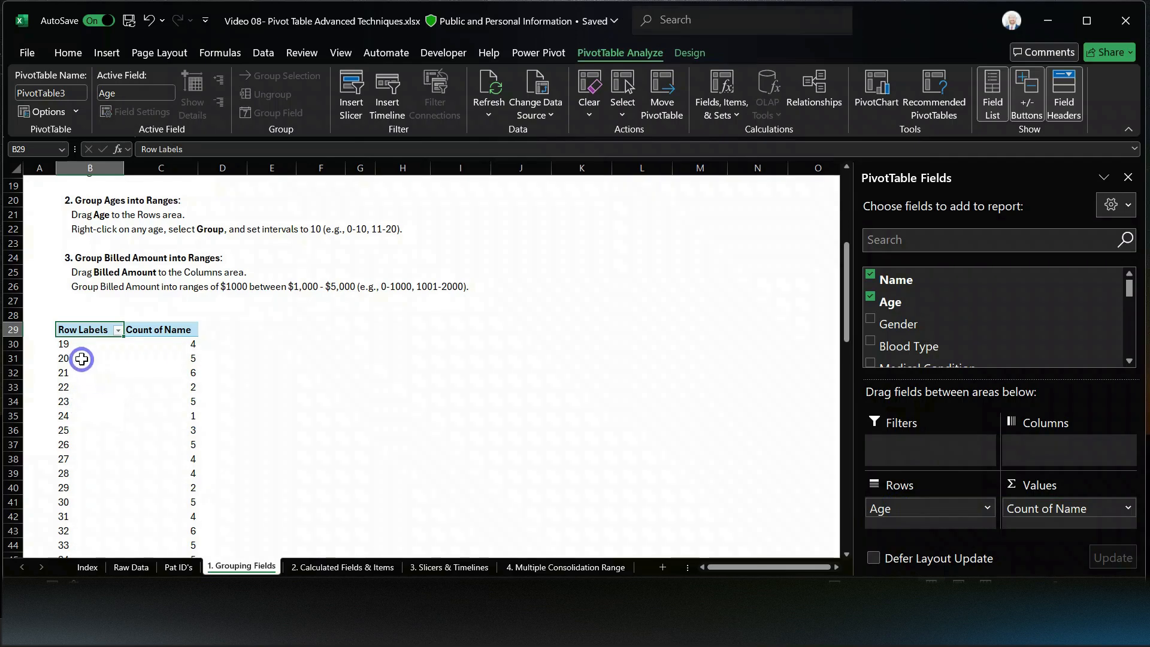
# Examine the individual ages and their patient counts throughout the pivot table
pyautogui.moveTo(81, 346); pyautogui.dragTo(154, 345)
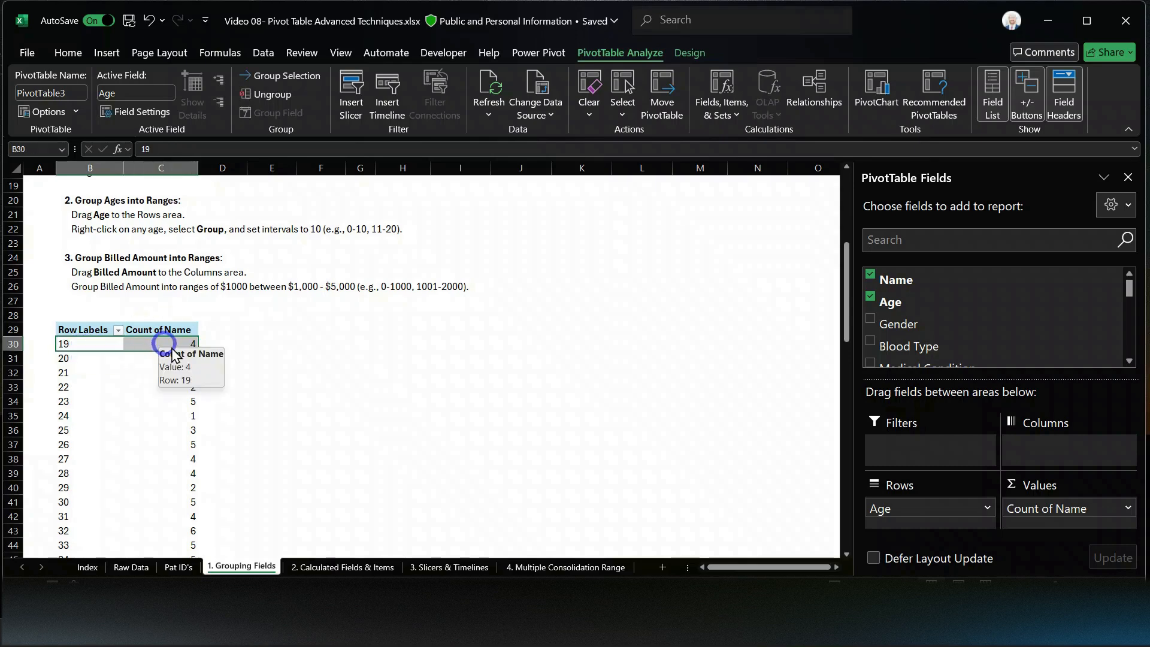
pyautogui.click(103, 388)
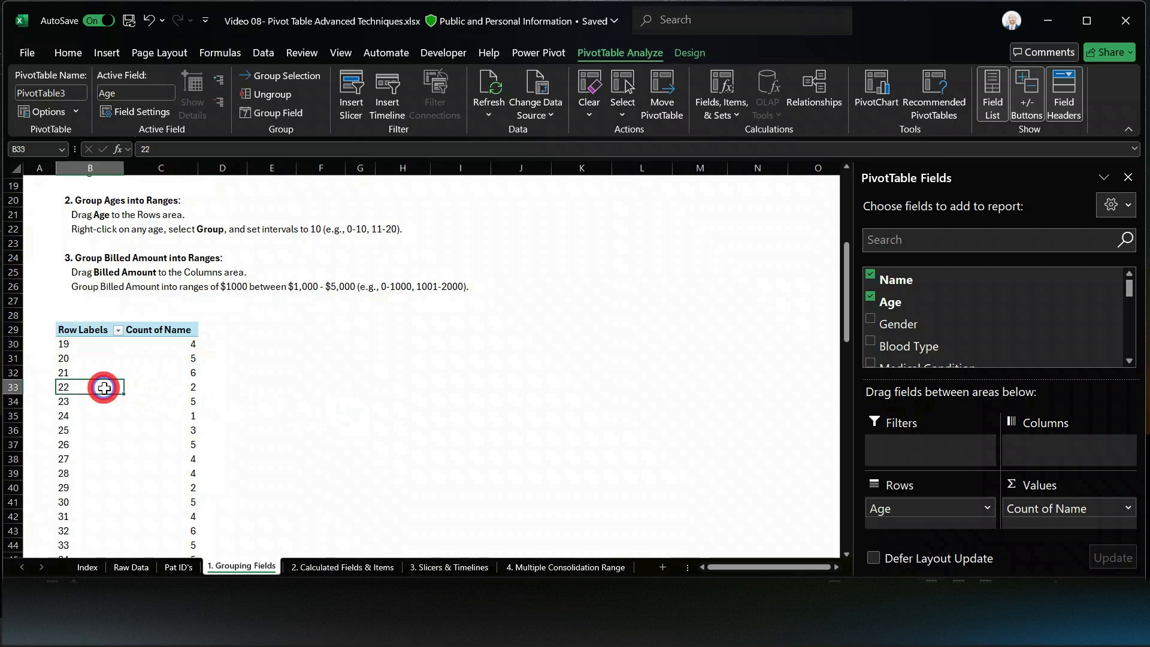
pyautogui.scroll(-10, 81, 401)
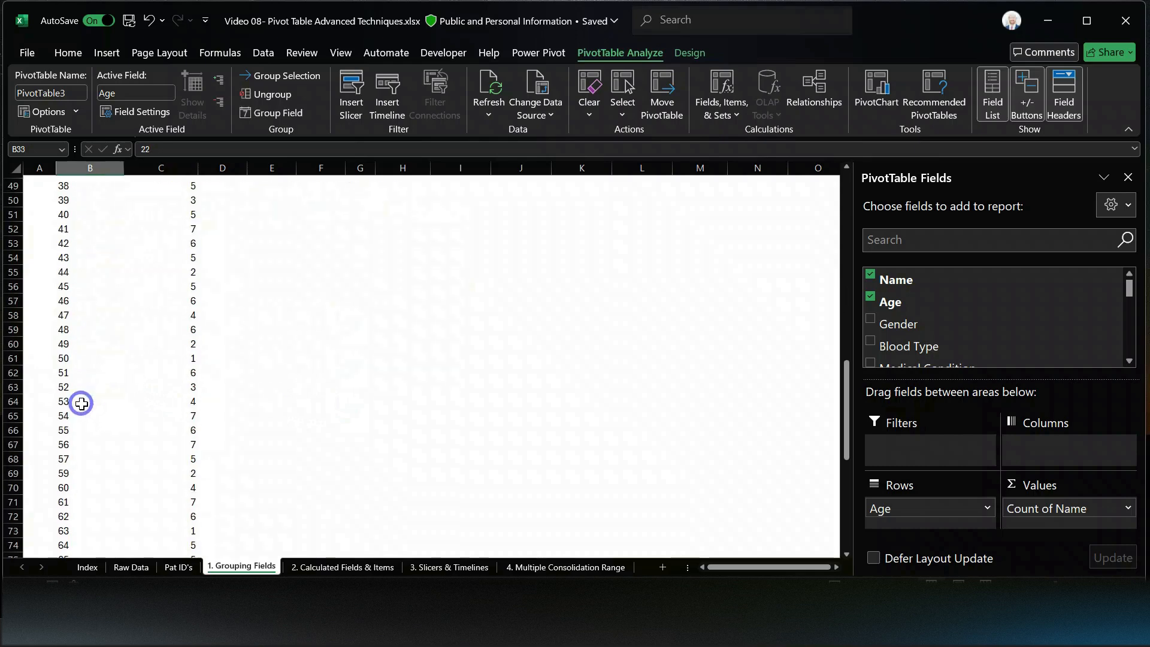
pyautogui.scroll(-4, 81, 404)
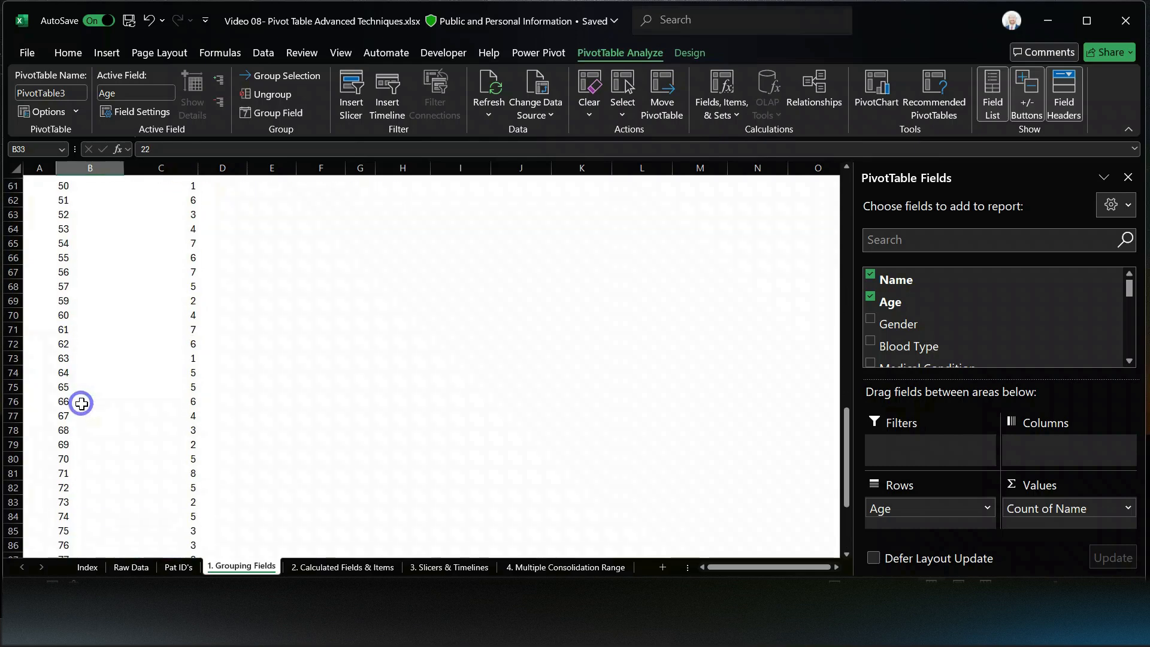
pyautogui.scroll(3, 81, 403)
pyautogui.scroll(9, 74, 405)
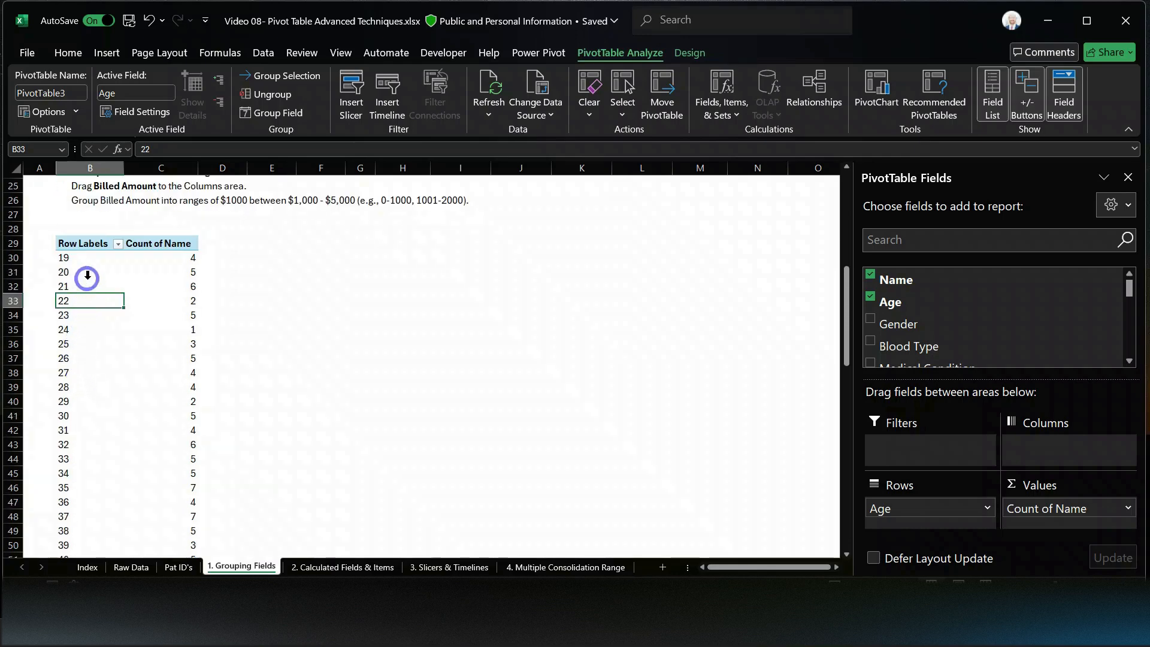
# Start grouping the Age values in the pivot table's rows and set the starting value to 0
pyautogui.rightClick(84, 285)
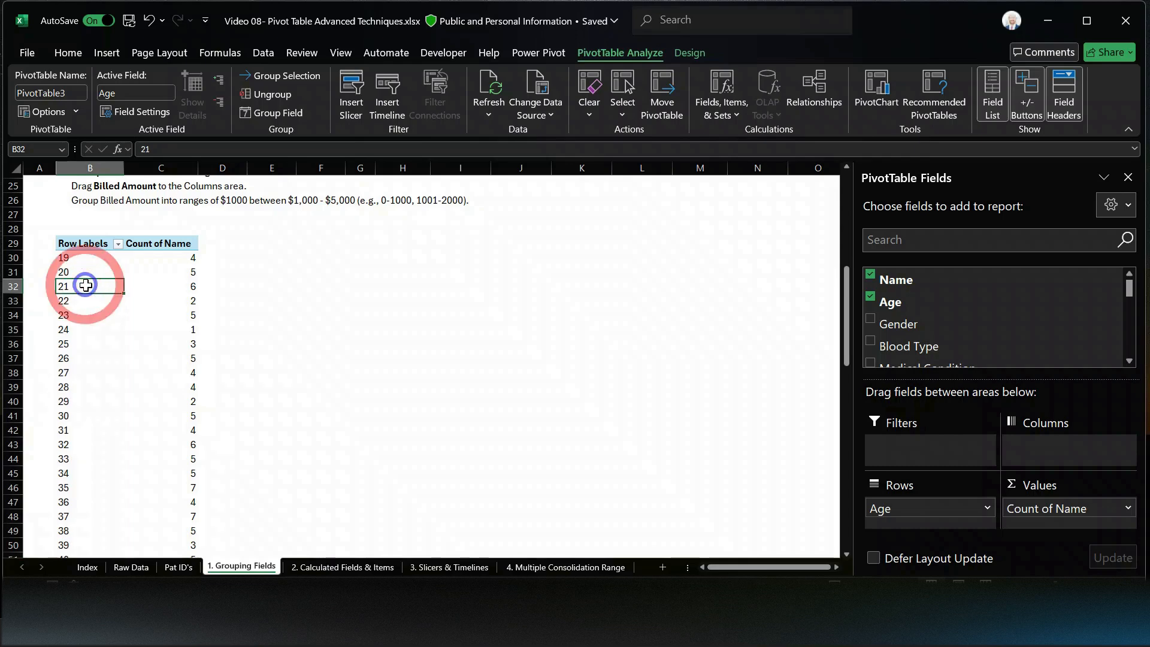
pyautogui.click(127, 479)
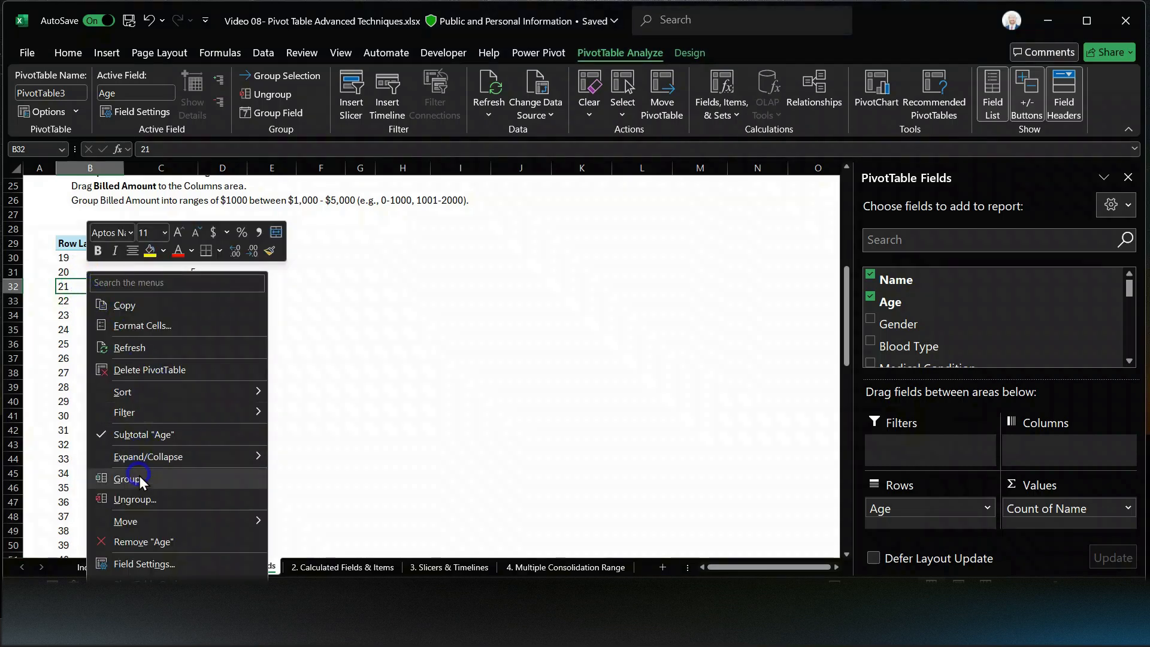
pyautogui.moveTo(140, 426); pyautogui.dragTo(144, 288)
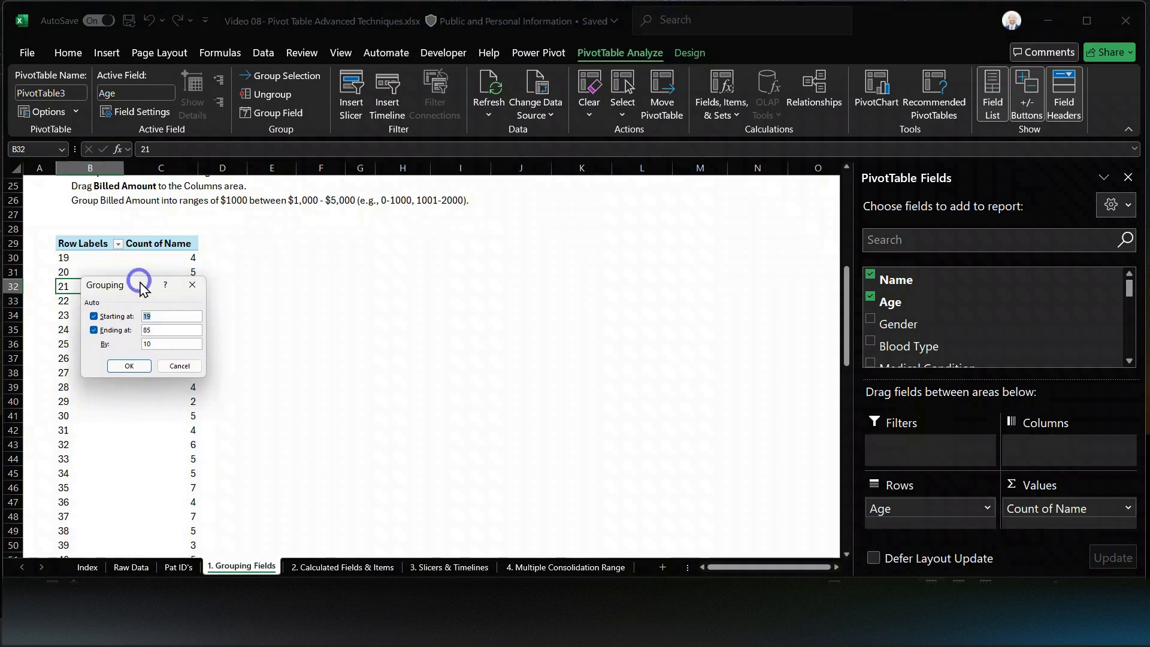
pyautogui.click(177, 315)
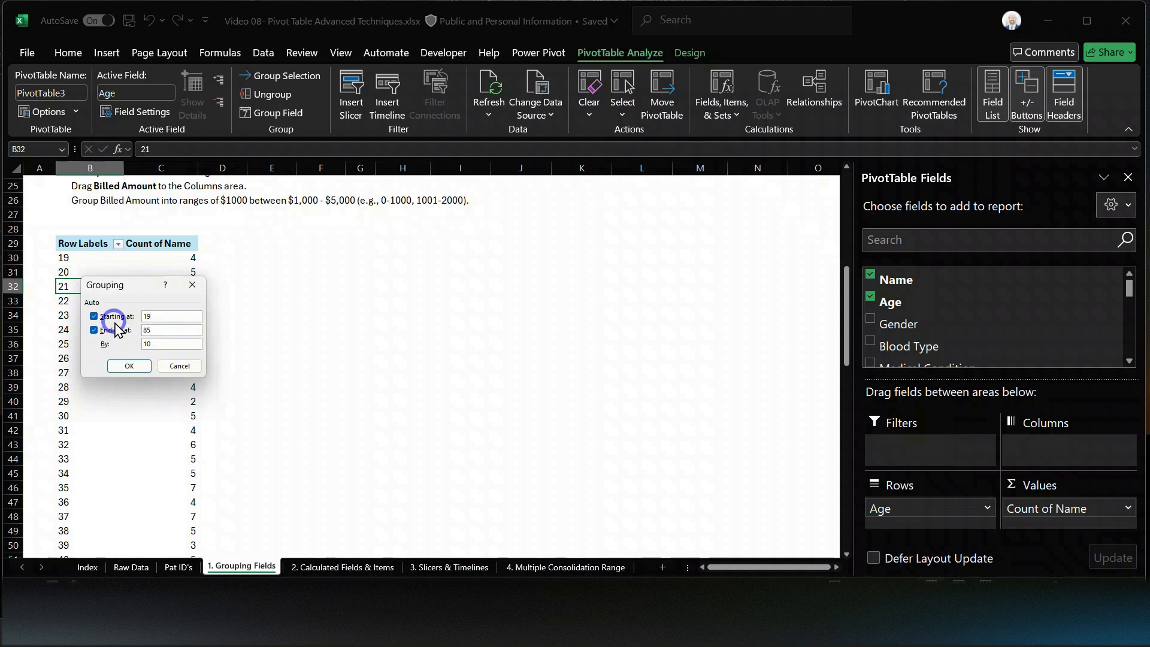
pyautogui.click(170, 314)
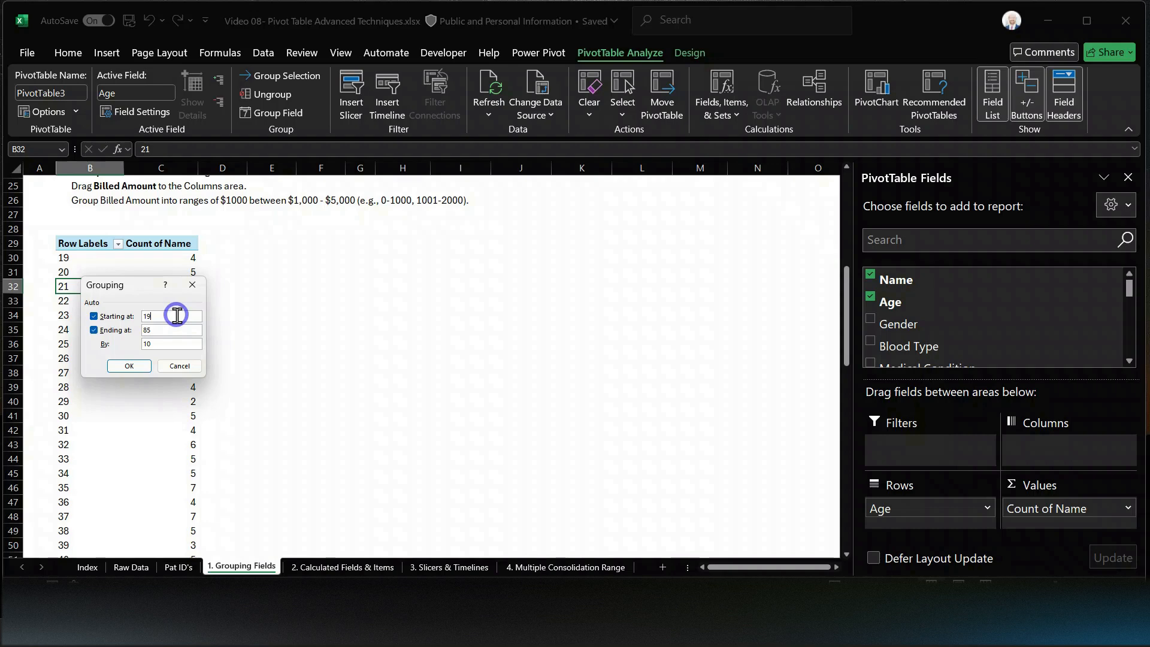
pyautogui.press('BackSpace')
pyautogui.write('0')
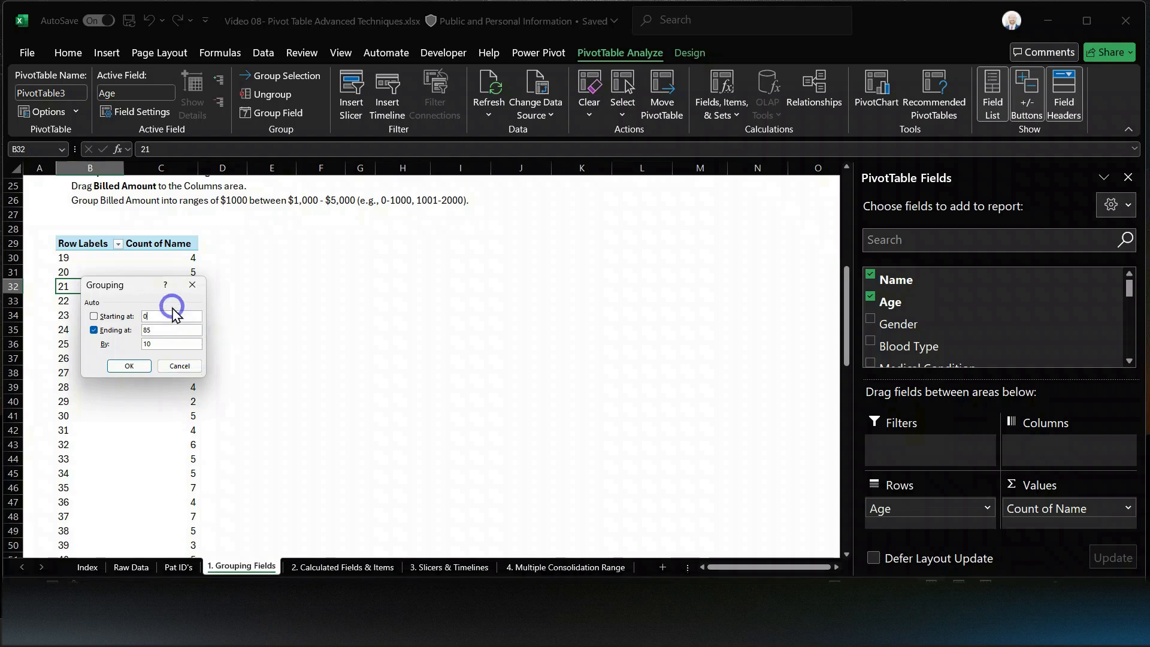
# Set the age grouping to end at 100 with intervals of 20 and apply it
pyautogui.click(111, 330)
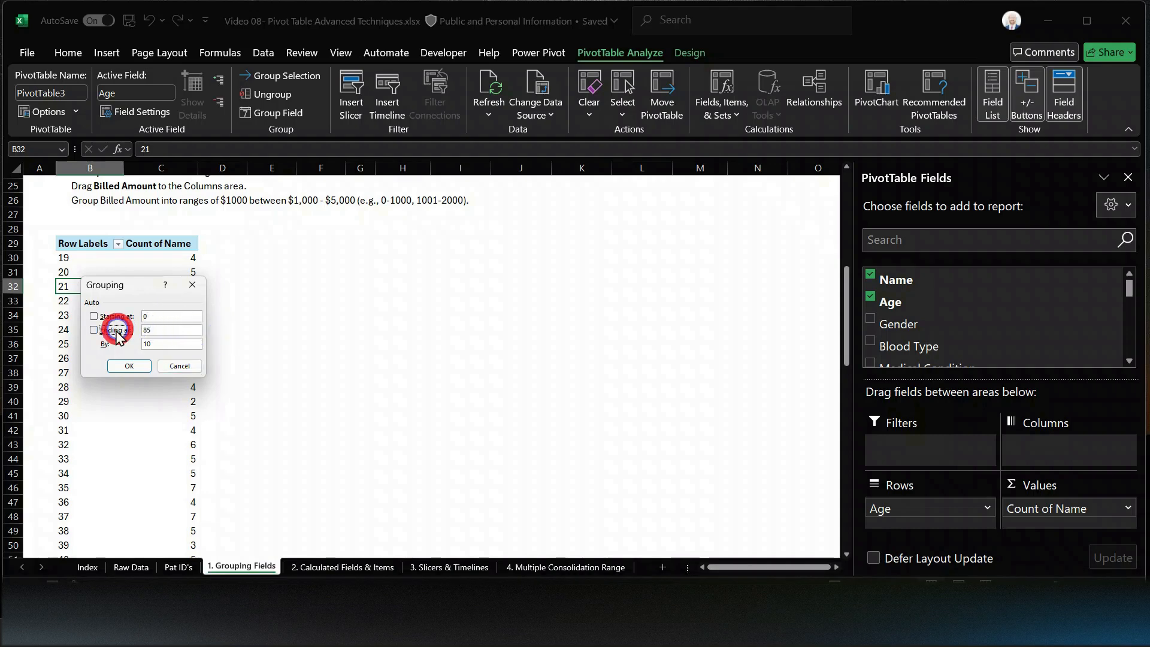
pyautogui.click(165, 330)
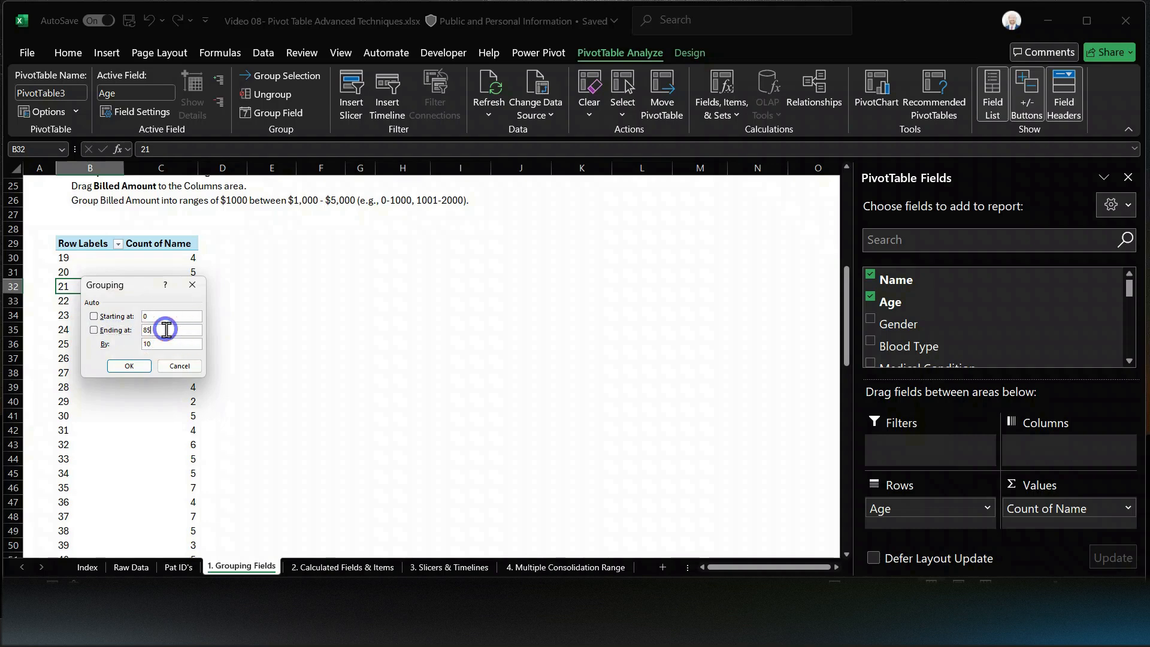
pyautogui.press('BackSpace')
pyautogui.press('BackSpace')
pyautogui.write('100')
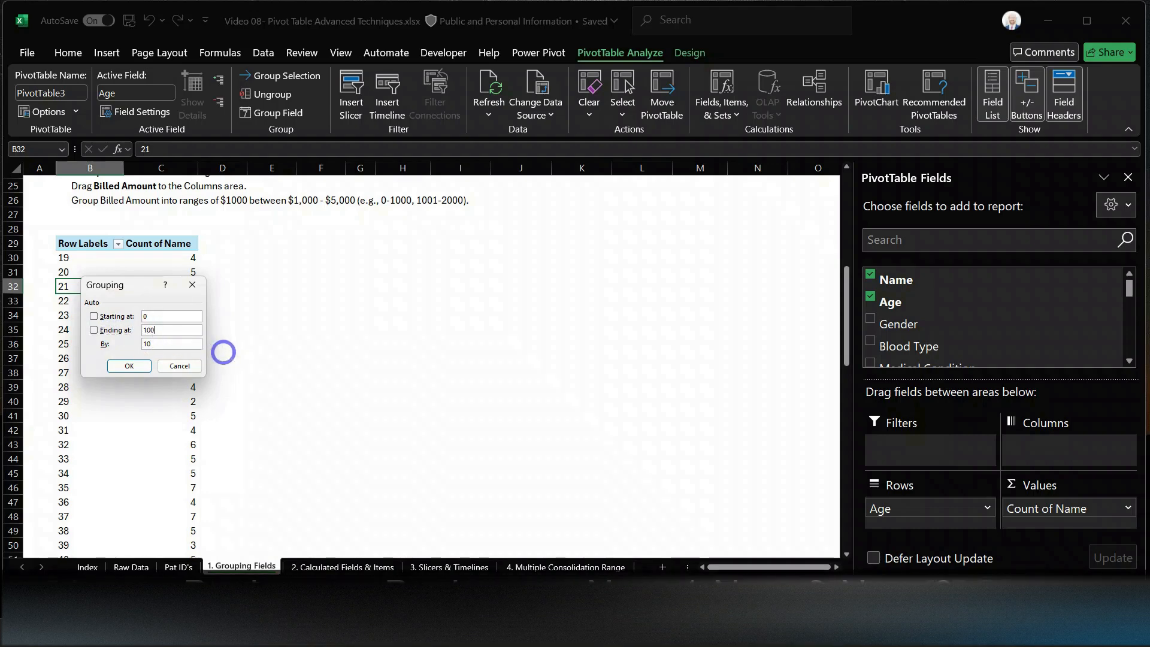
pyautogui.press('Tab')
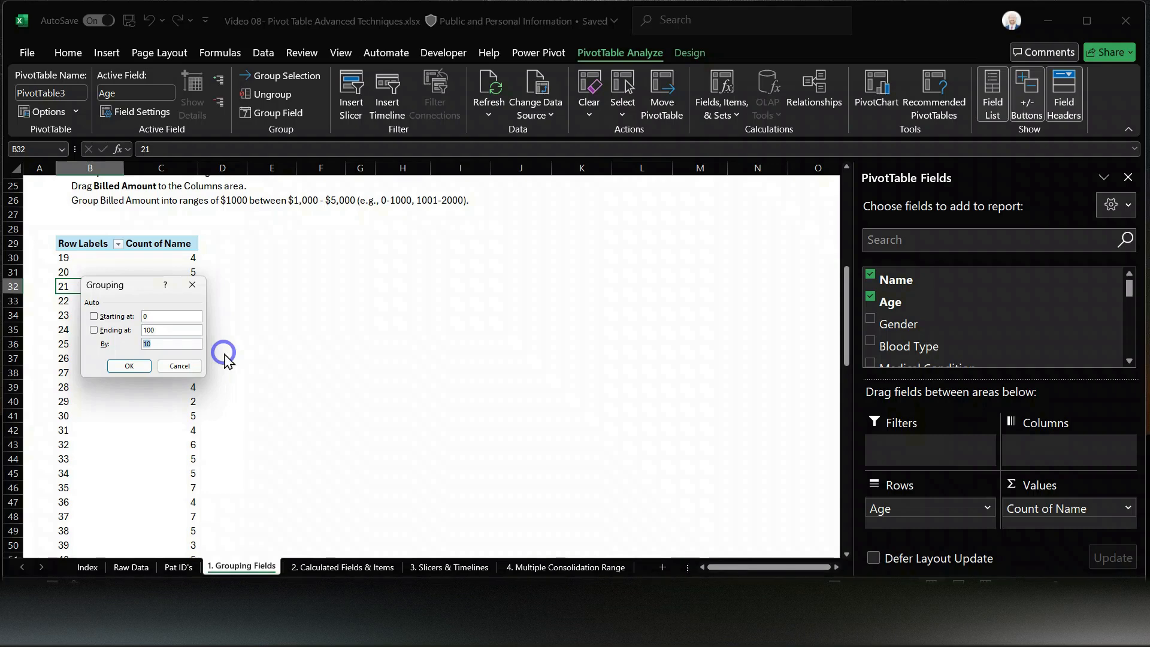
pyautogui.write('20')
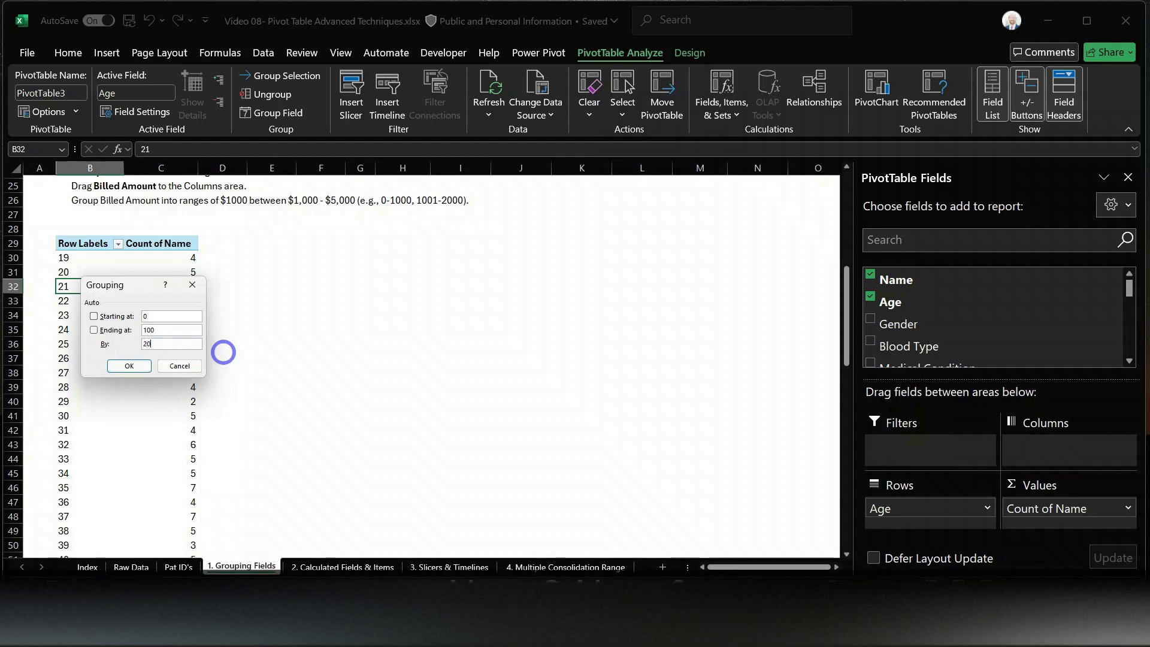
pyautogui.click(131, 366)
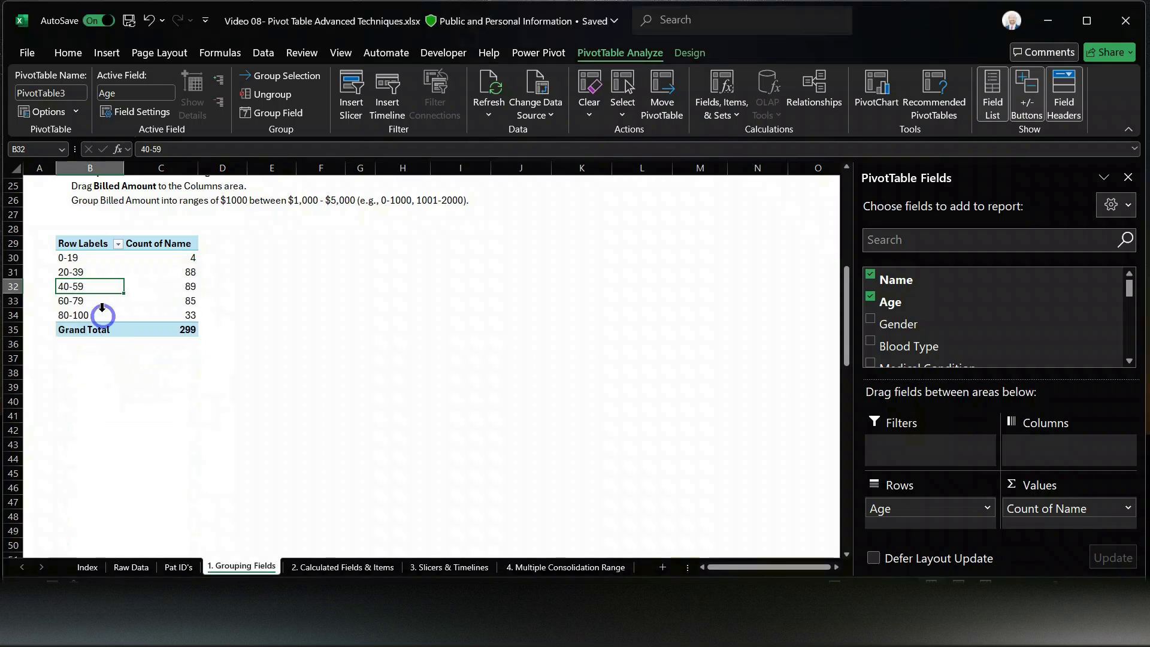
# Inspect the patient counts for the lower and middle age ranges
pyautogui.click(70, 257)
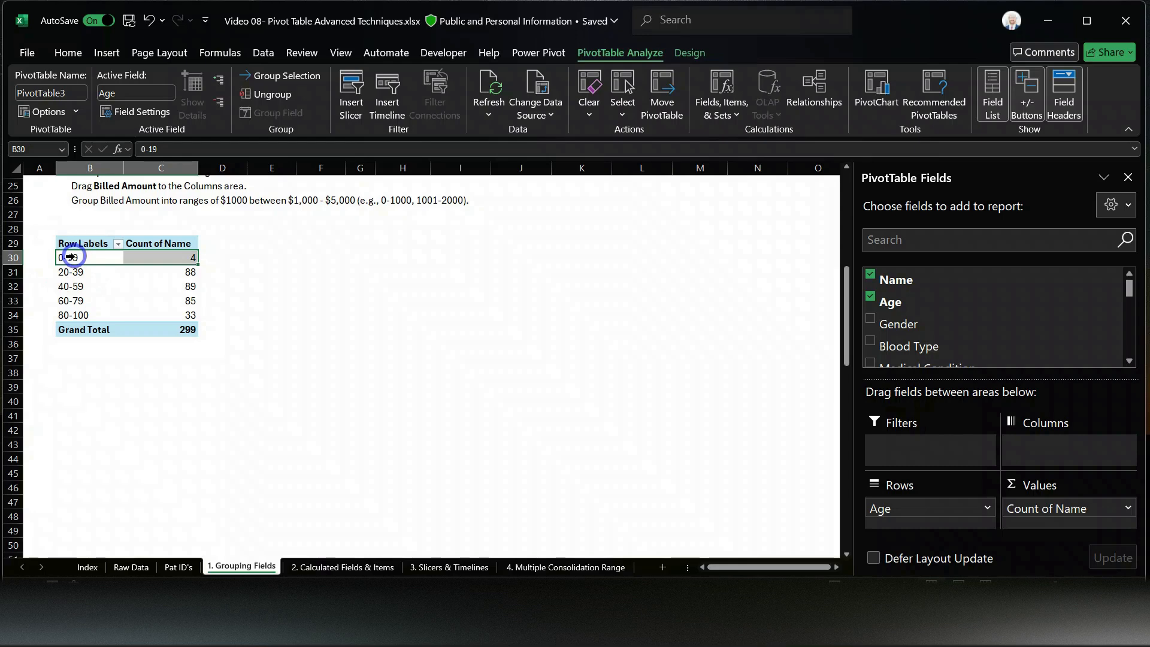
pyautogui.keyDown('shift'); pyautogui.click(72, 272); pyautogui.keyUp('shift')
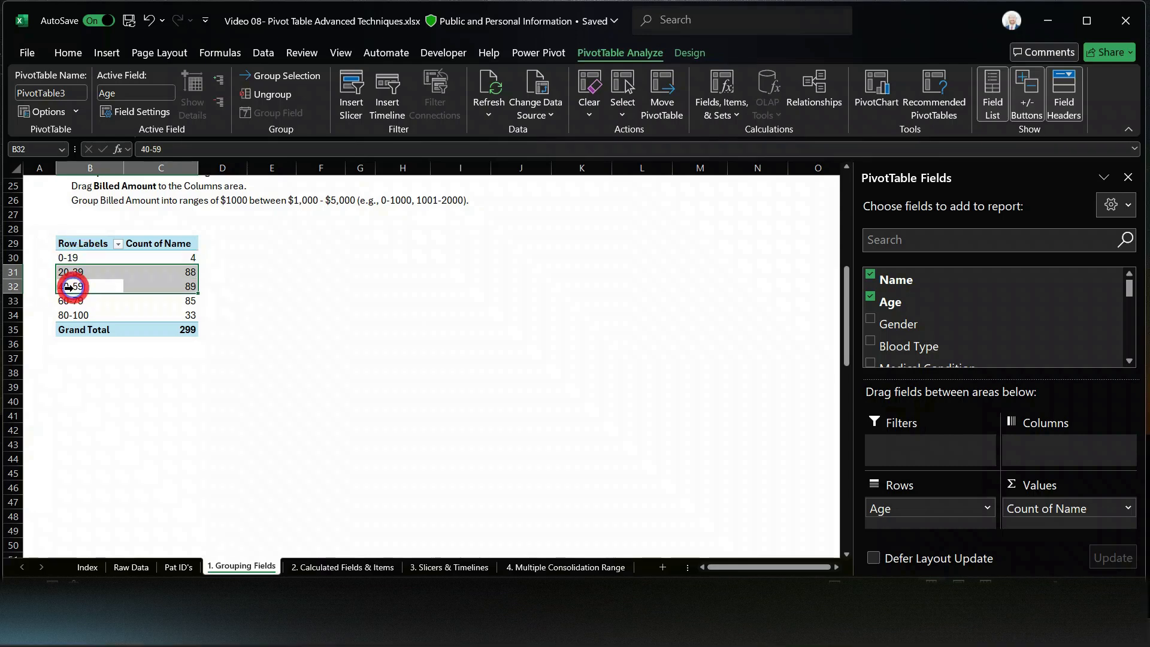
pyautogui.click(234, 285)
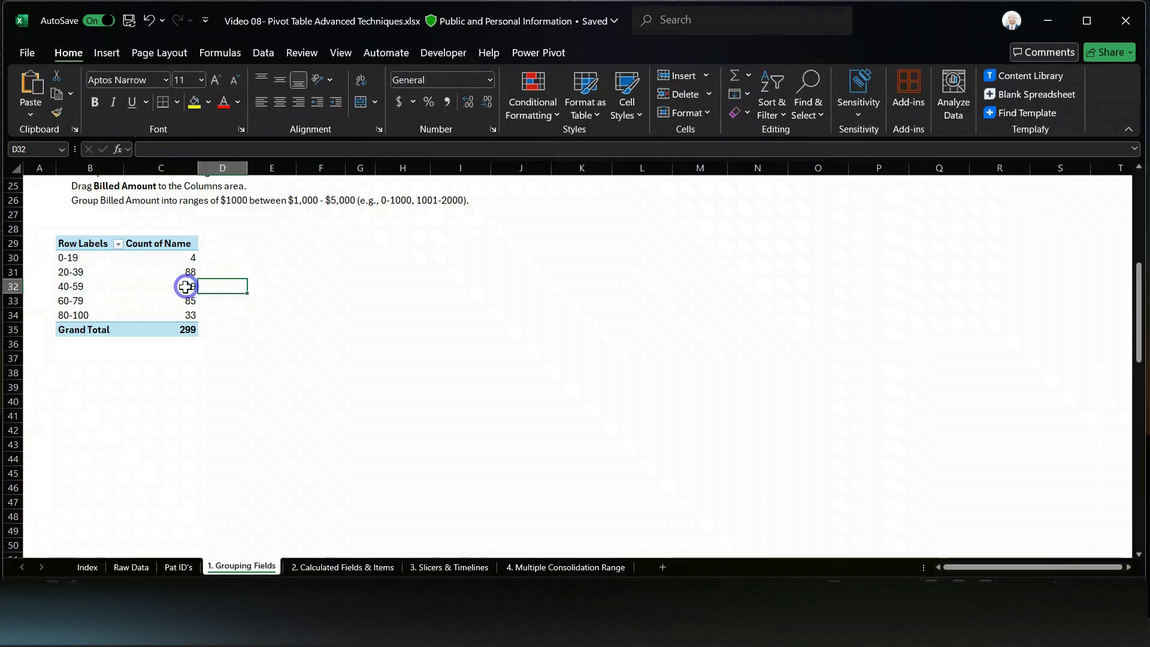
# Try breaking the age ranges down by Blood Type, removing that field again from the pivot table
pyautogui.click(185, 286)
pyautogui.scroll(2, 319, 411)
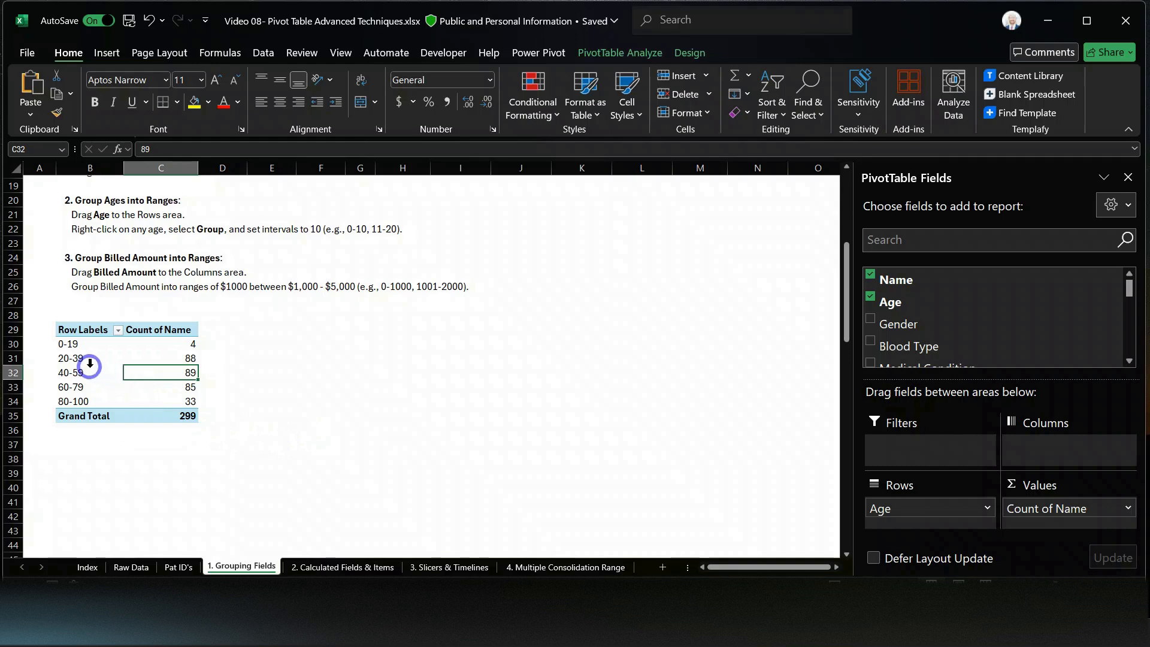
pyautogui.click(870, 339)
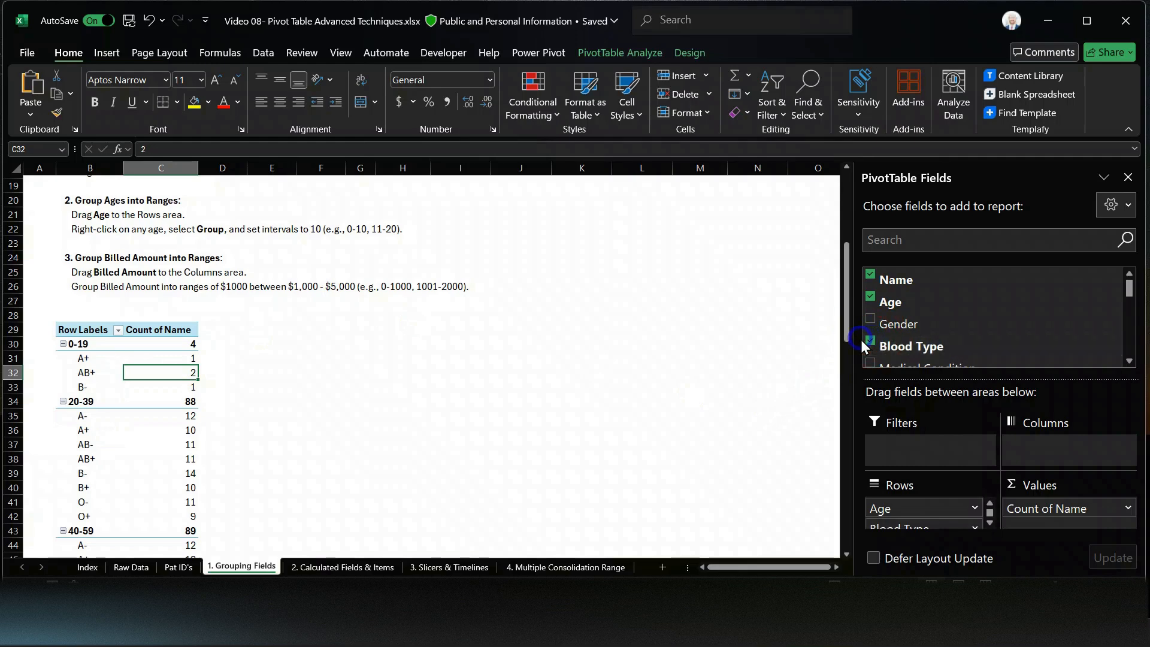
pyautogui.click(868, 339)
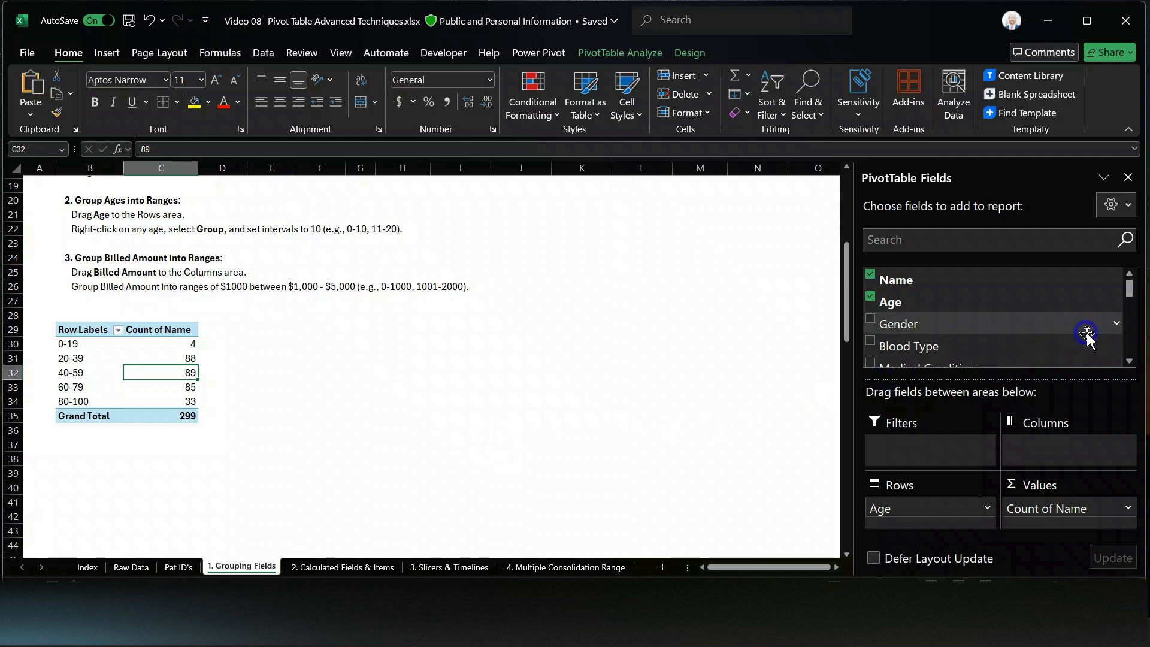
# Add the Cost field to the pivot table's Columns area
pyautogui.click(1129, 360)
pyautogui.click(1129, 361)
pyautogui.click(1129, 361)
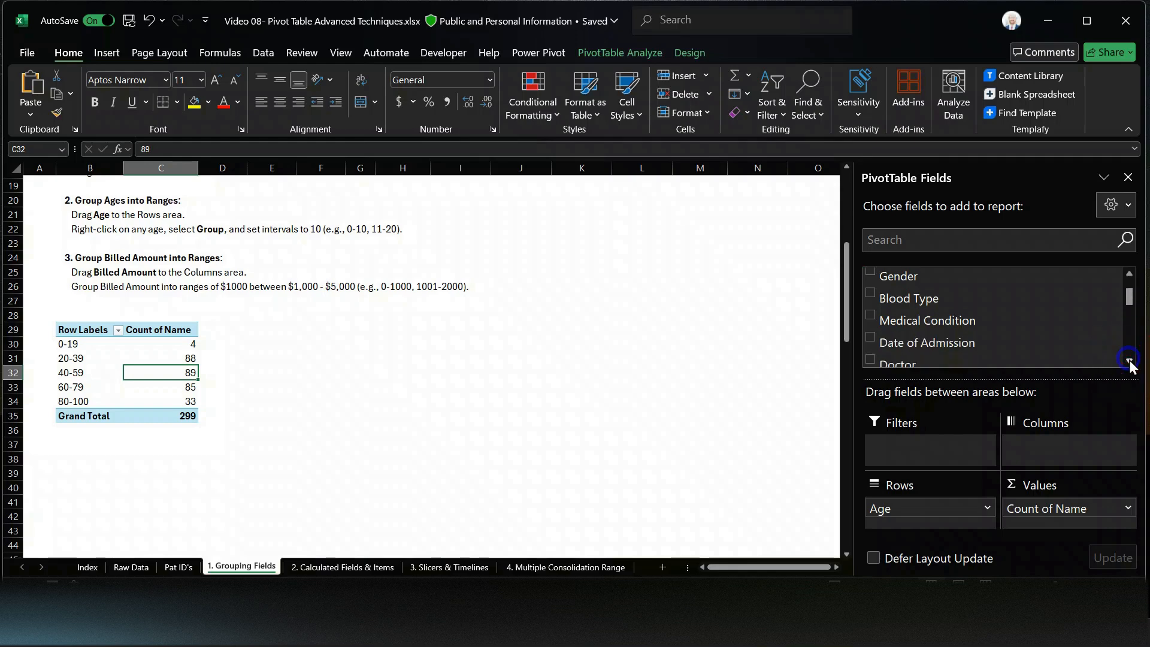
pyautogui.click(1129, 361)
pyautogui.click(1129, 361)
pyautogui.click(1129, 360)
pyautogui.click(1130, 360)
pyautogui.click(1129, 361)
pyautogui.click(1129, 360)
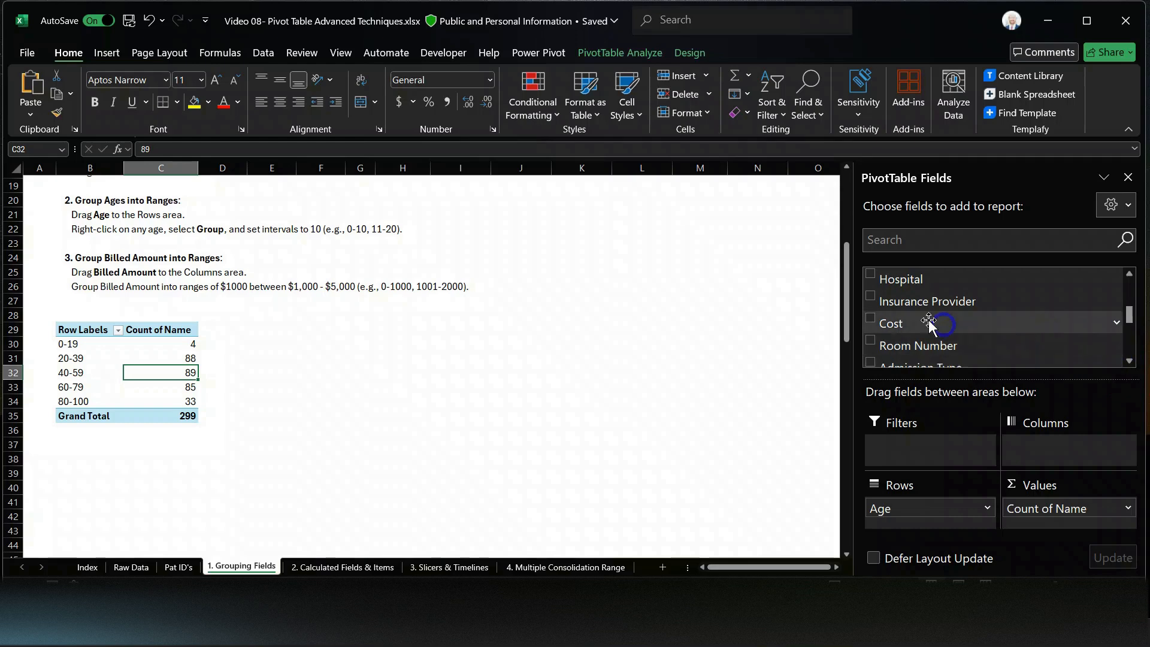
pyautogui.moveTo(892, 323); pyautogui.dragTo(1054, 454)
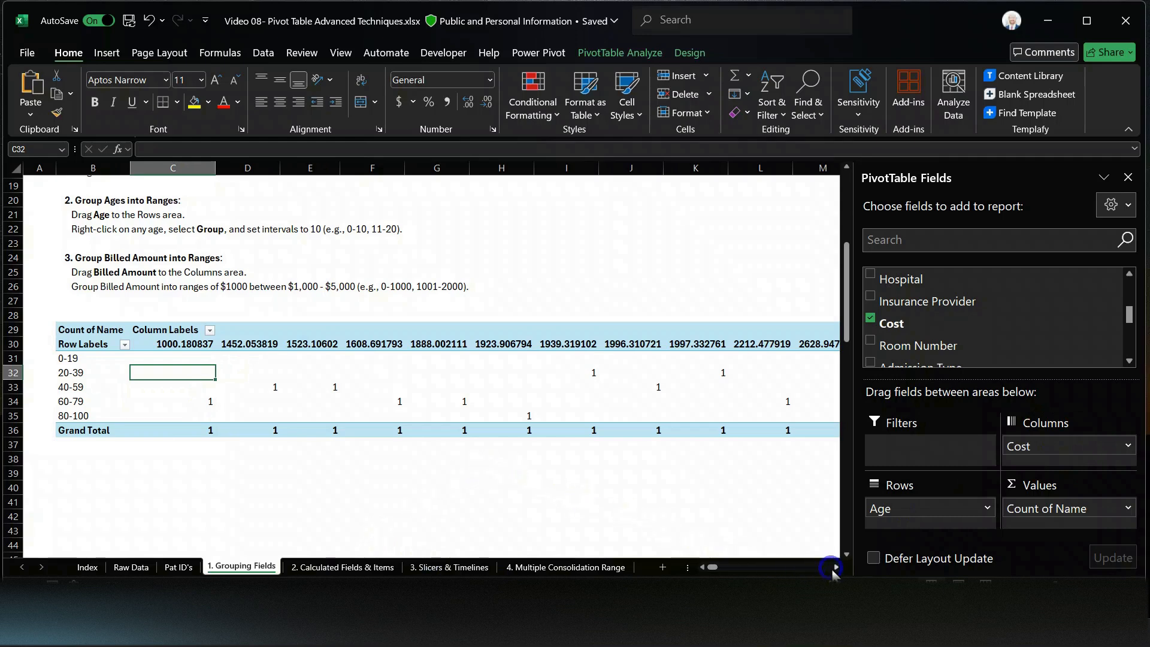
# Start grouping the Cost values in the pivot table's column headings and set the starting value to 0
pyautogui.click(837, 567)
pyautogui.click(837, 567)
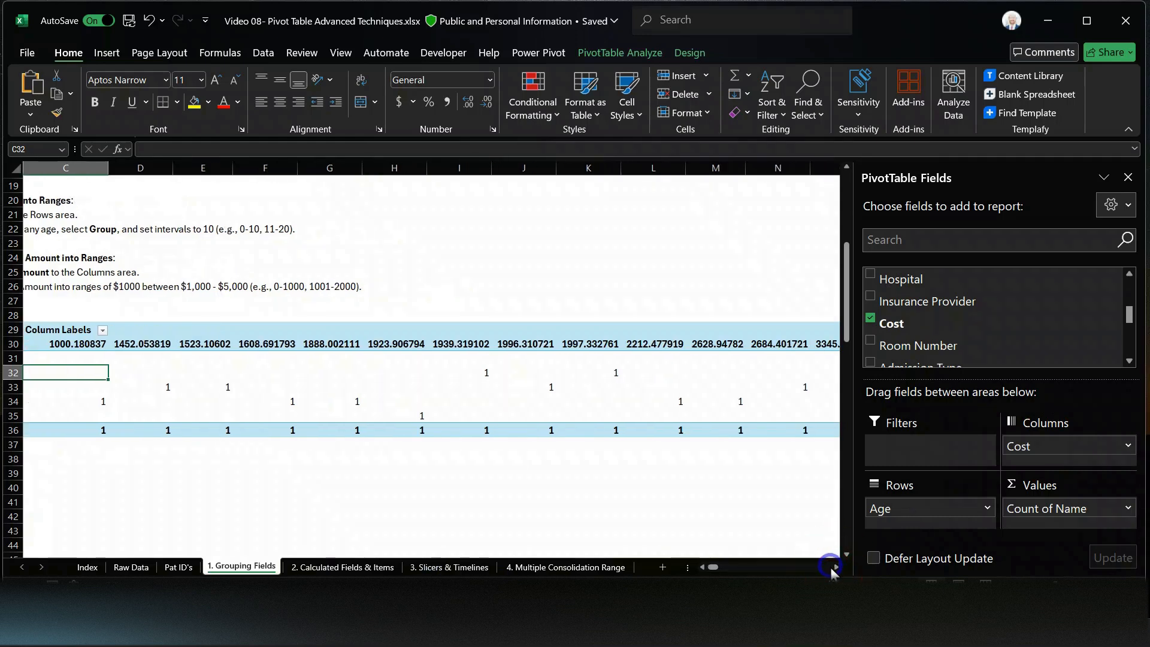
pyautogui.moveTo(714, 570); pyautogui.dragTo(706, 568)
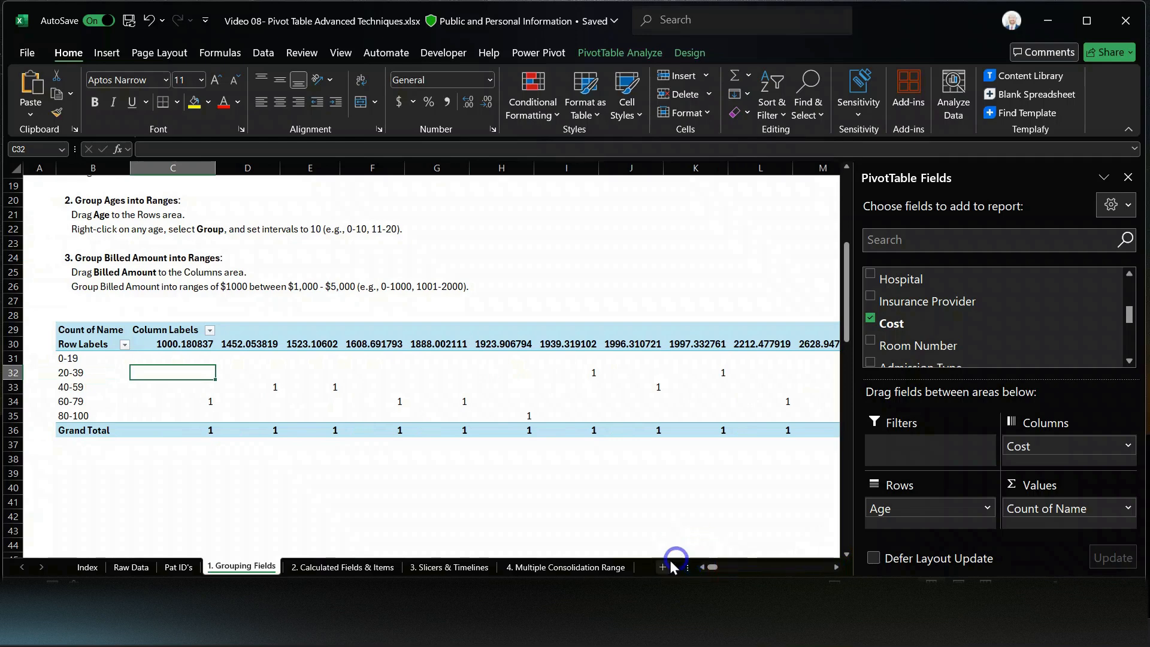
pyautogui.rightClick(187, 345)
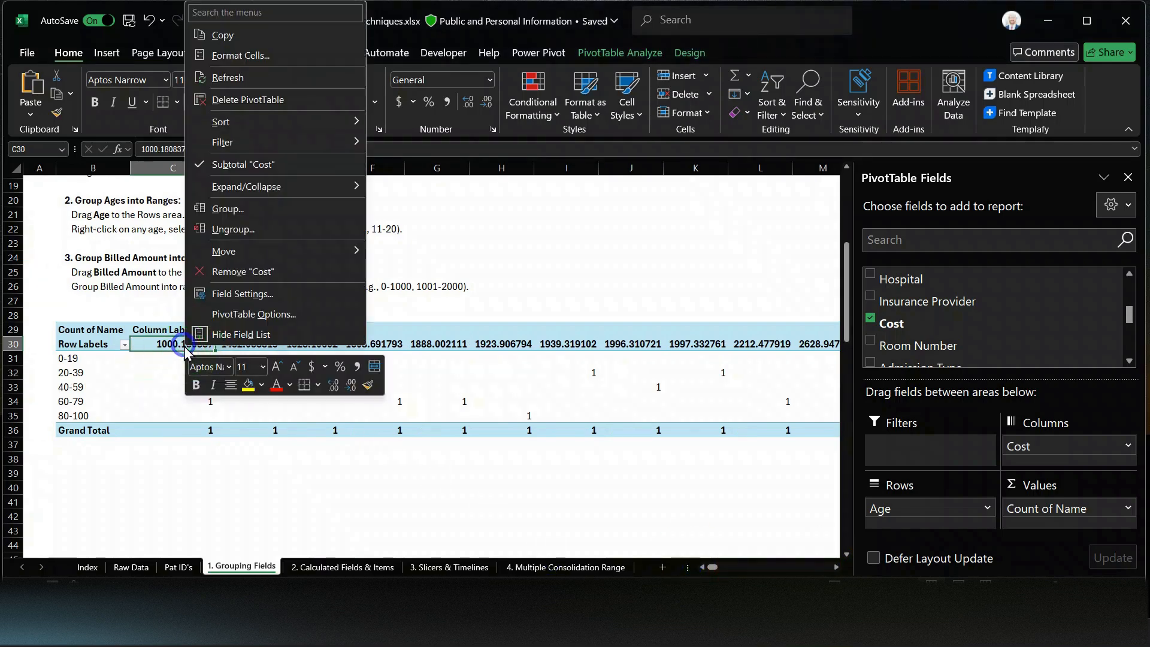
pyautogui.click(235, 208)
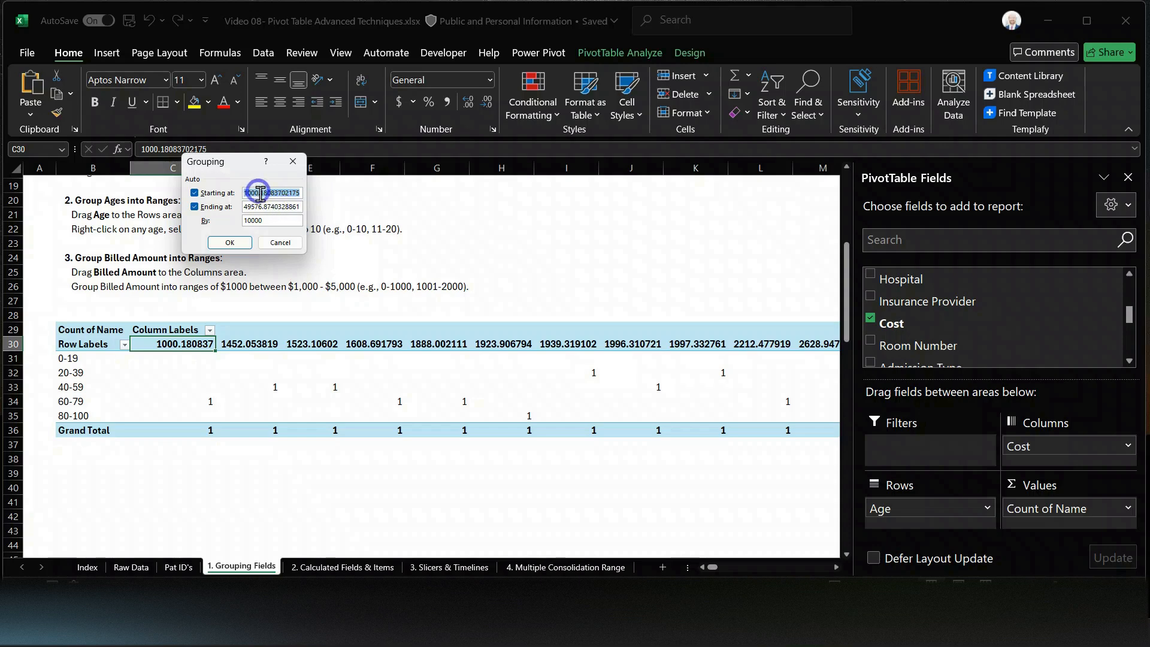
pyautogui.write('0')
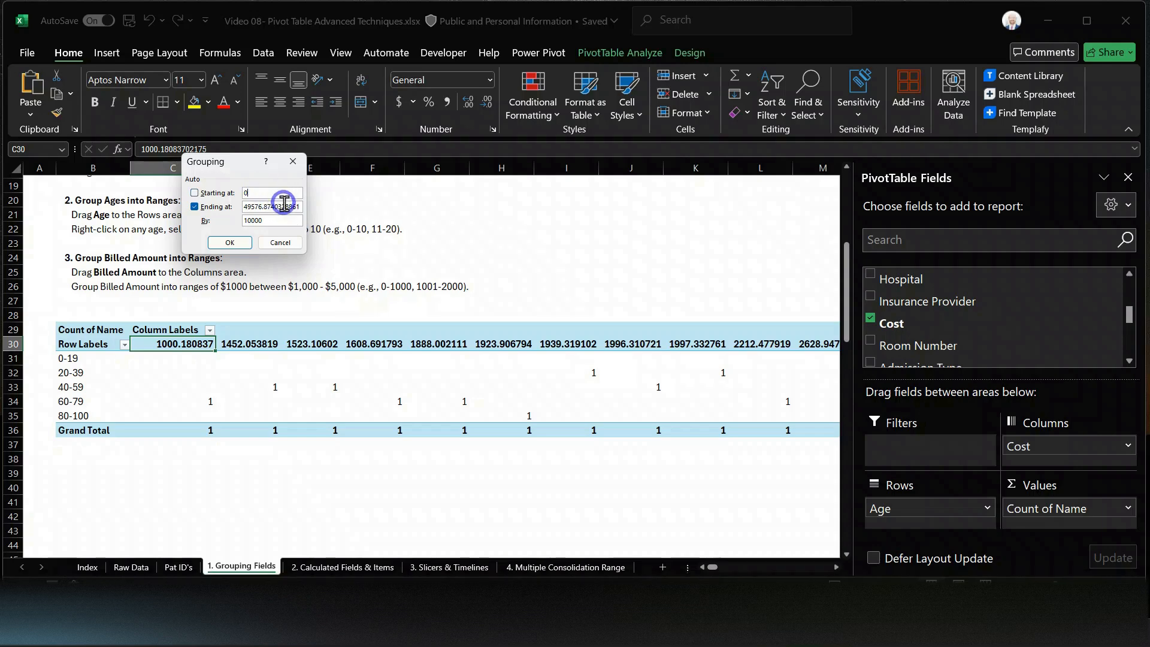
# Set the Cost grouping to end at 50000 in intervals of 10000 and apply it to the pivot table's column headings
pyautogui.click(282, 207)
pyautogui.doubleClick(284, 206)
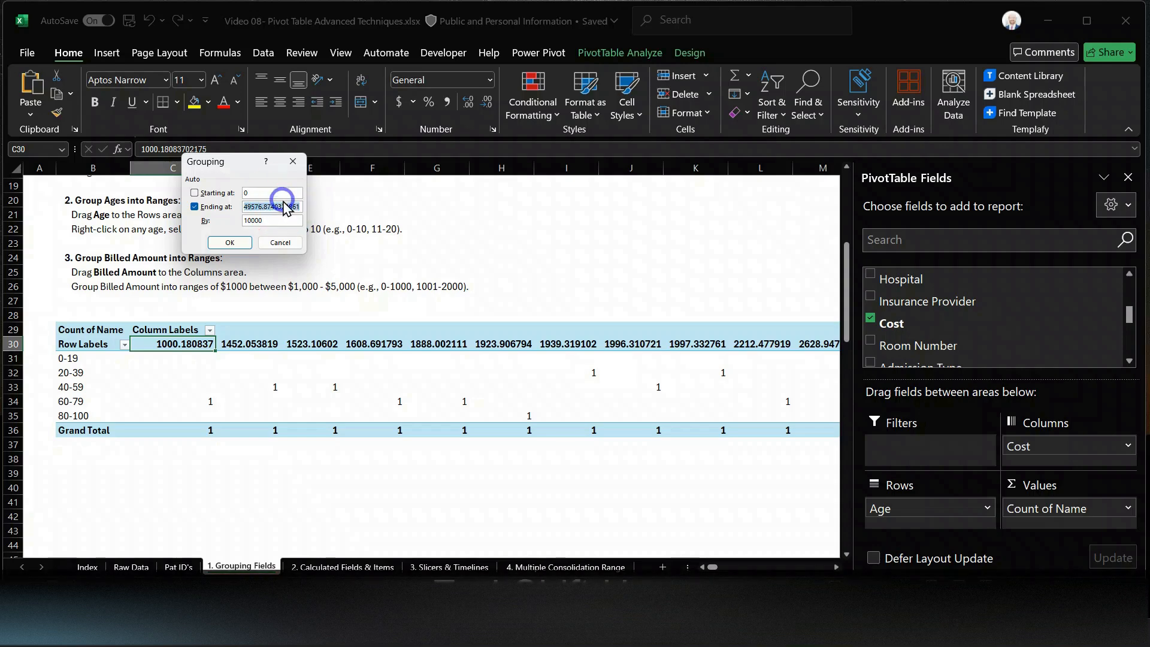
pyautogui.write('500')
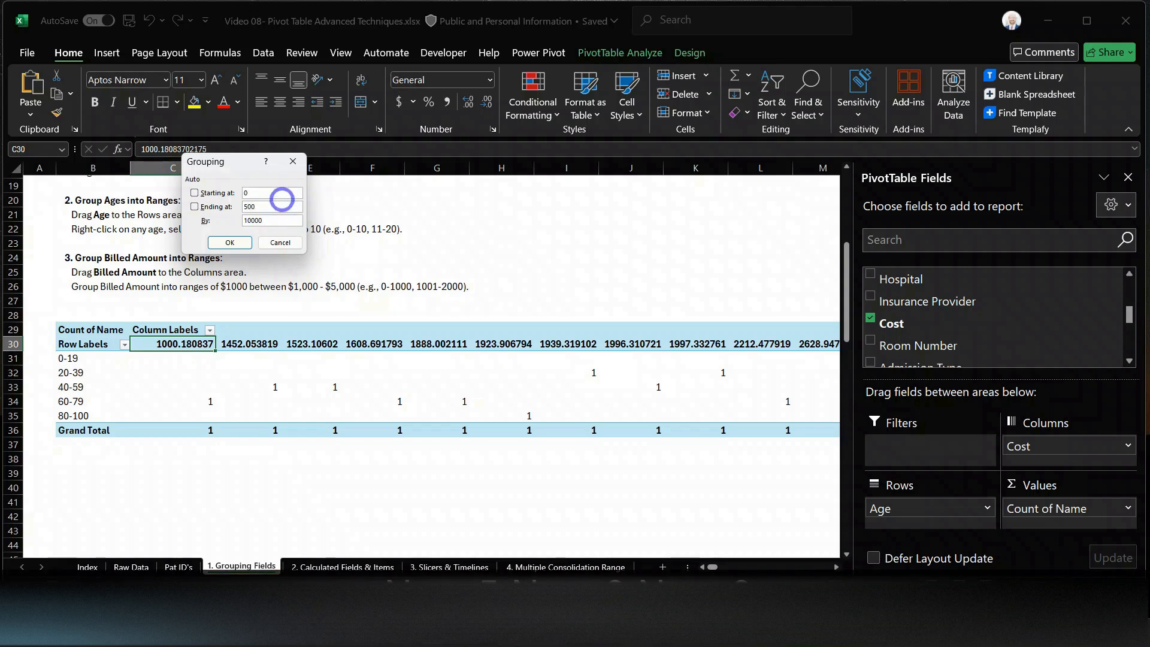
pyautogui.write('00')
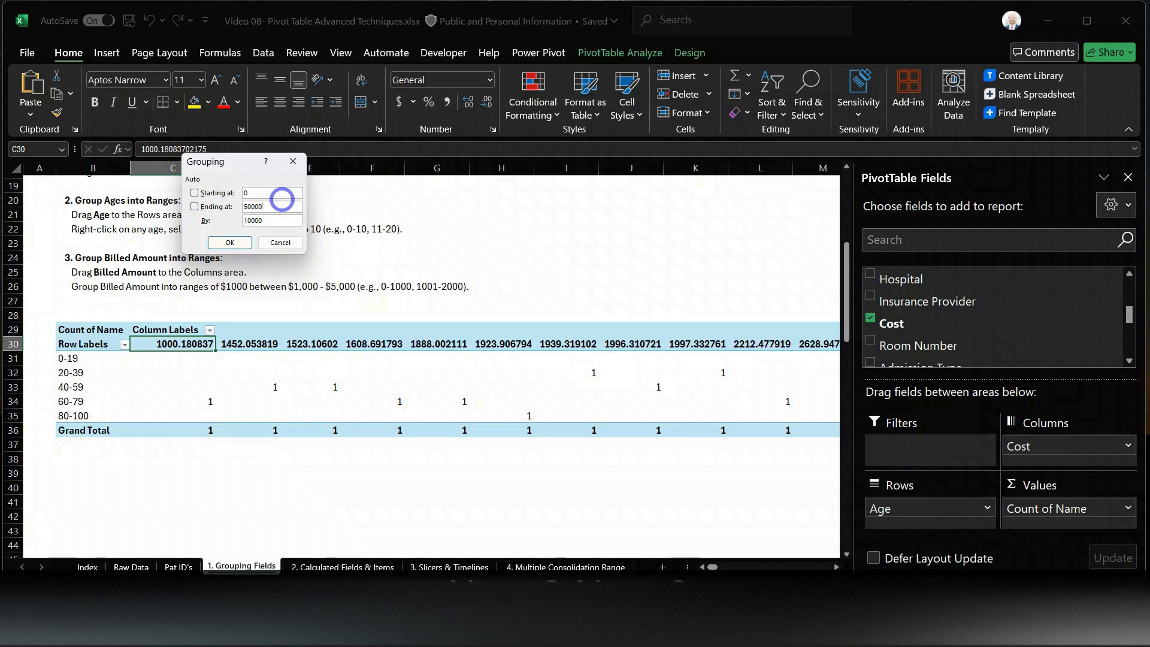
pyautogui.doubleClick(260, 221)
pyautogui.write('10')
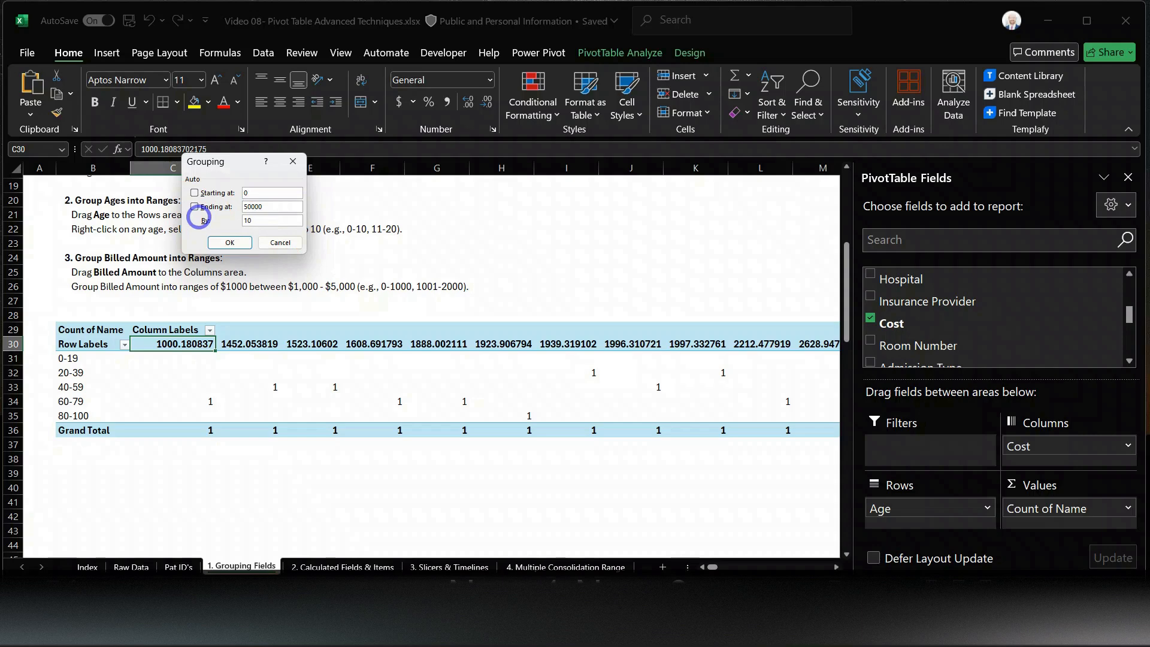
pyautogui.write('000')
pyautogui.press('Return')
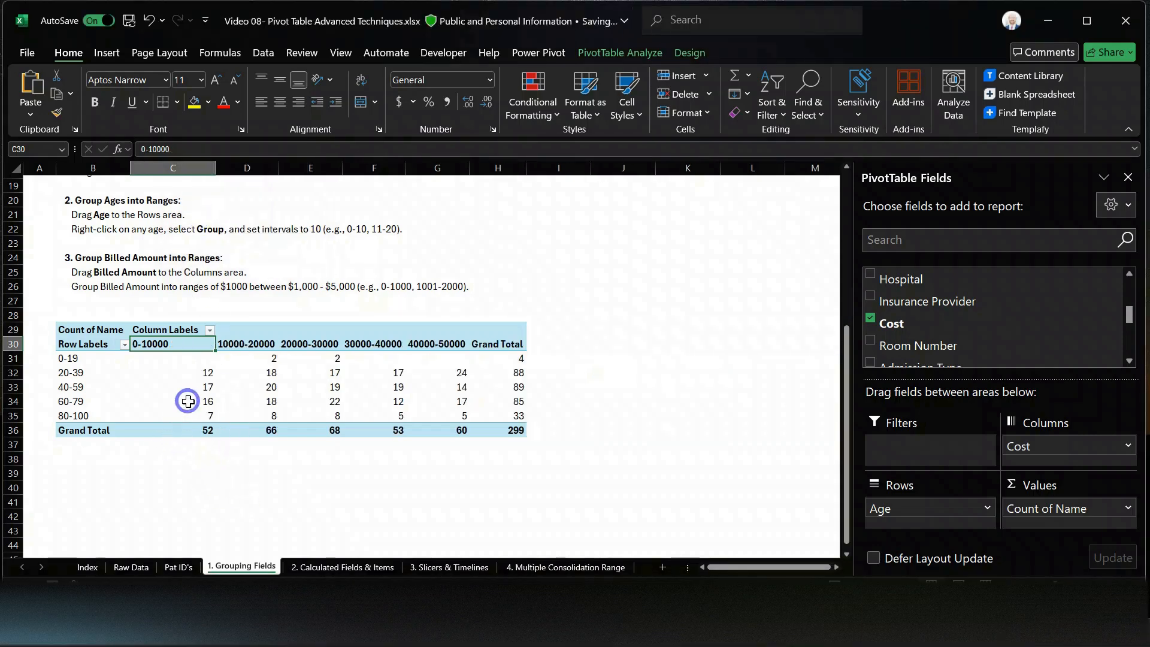
# Inspect the patient counts by age and cost range, and review the grouping tasks on the worksheet
pyautogui.click(60, 358)
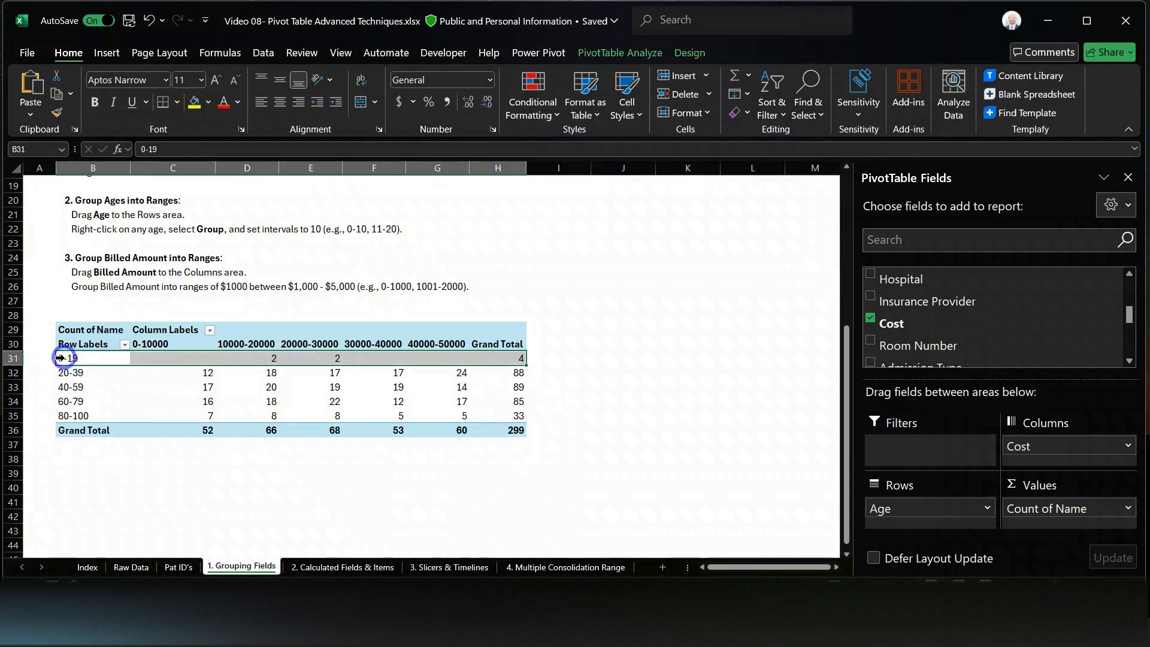
pyautogui.click(76, 380)
pyautogui.click(70, 372)
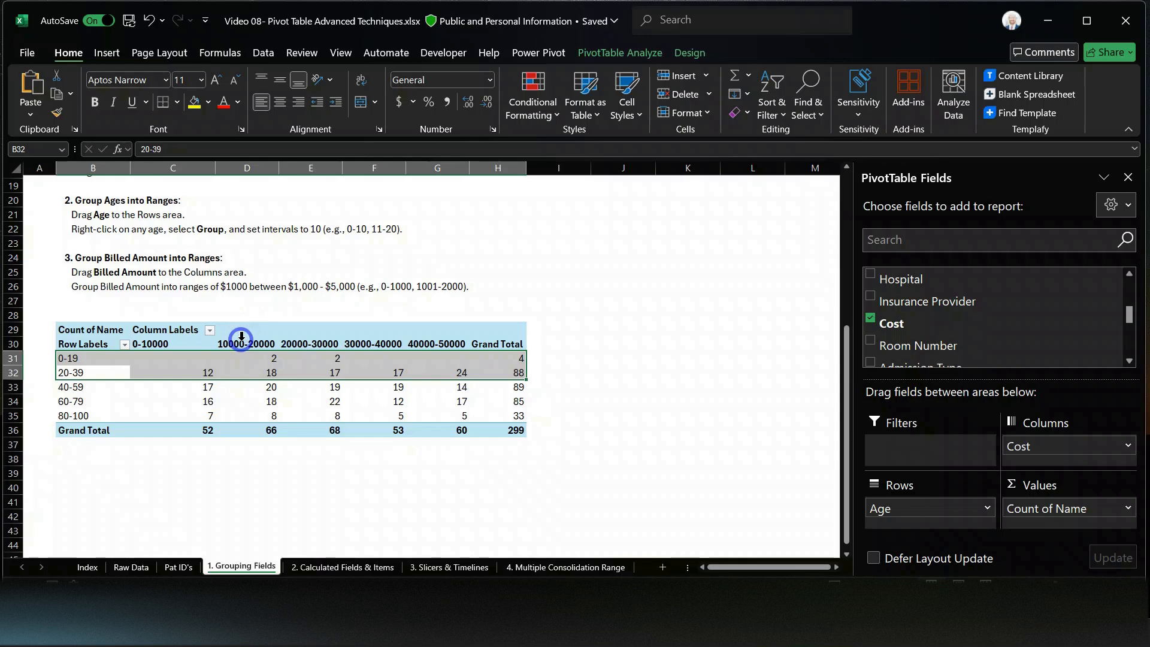
pyautogui.click(205, 346)
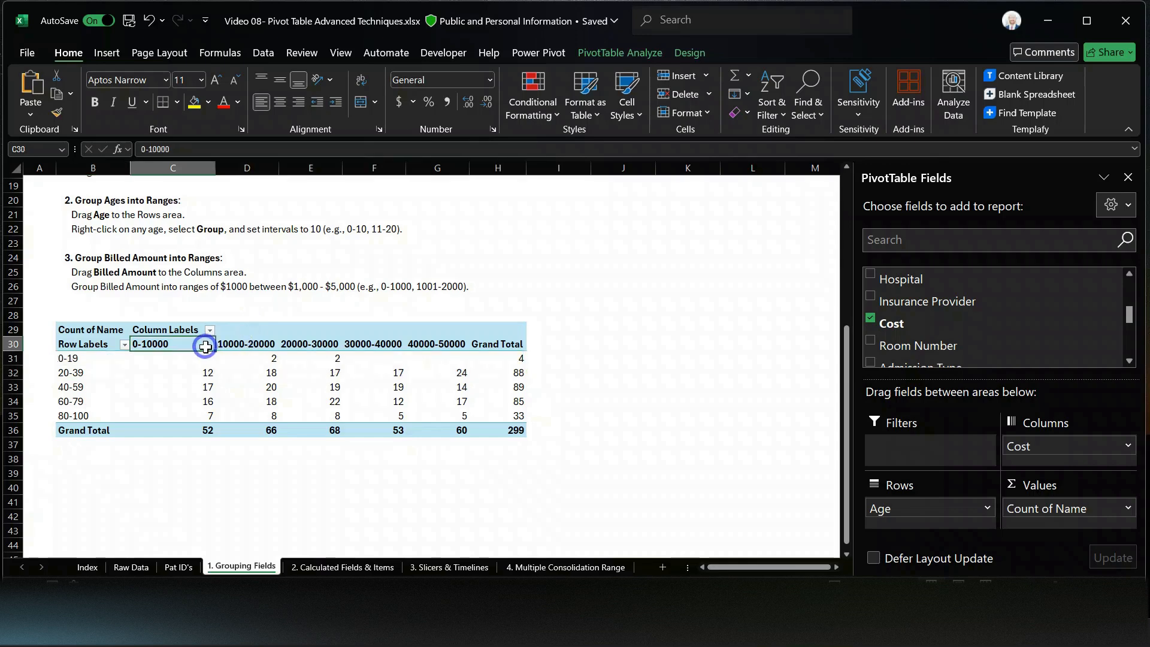
pyautogui.moveTo(241, 344); pyautogui.dragTo(263, 415)
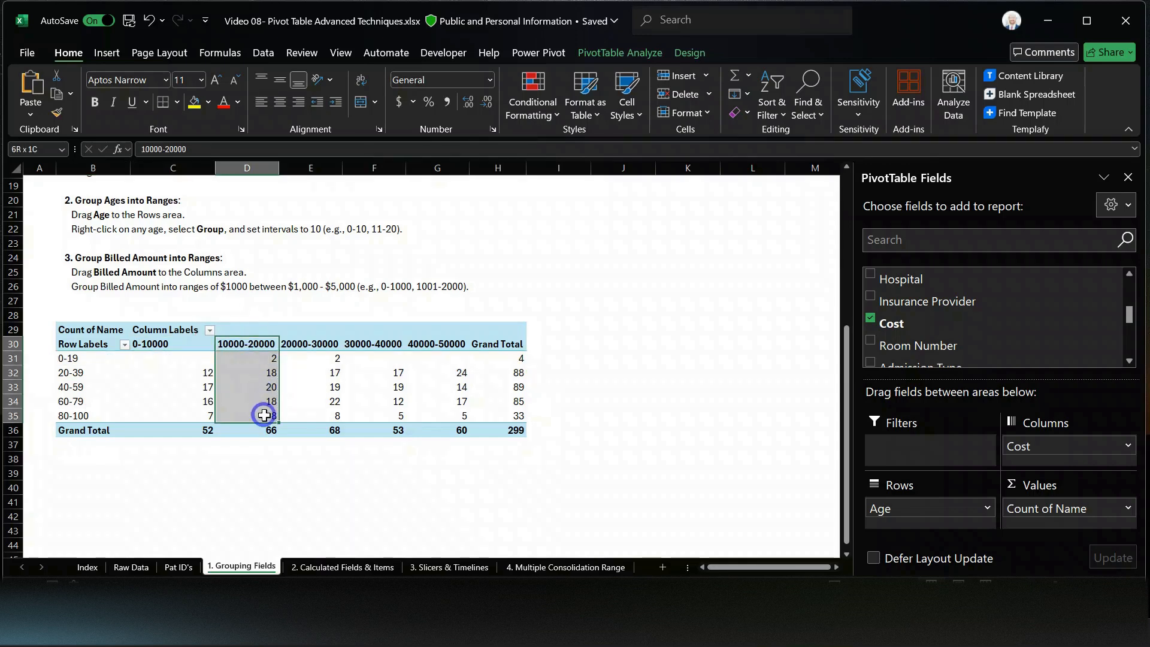
pyautogui.click(411, 390)
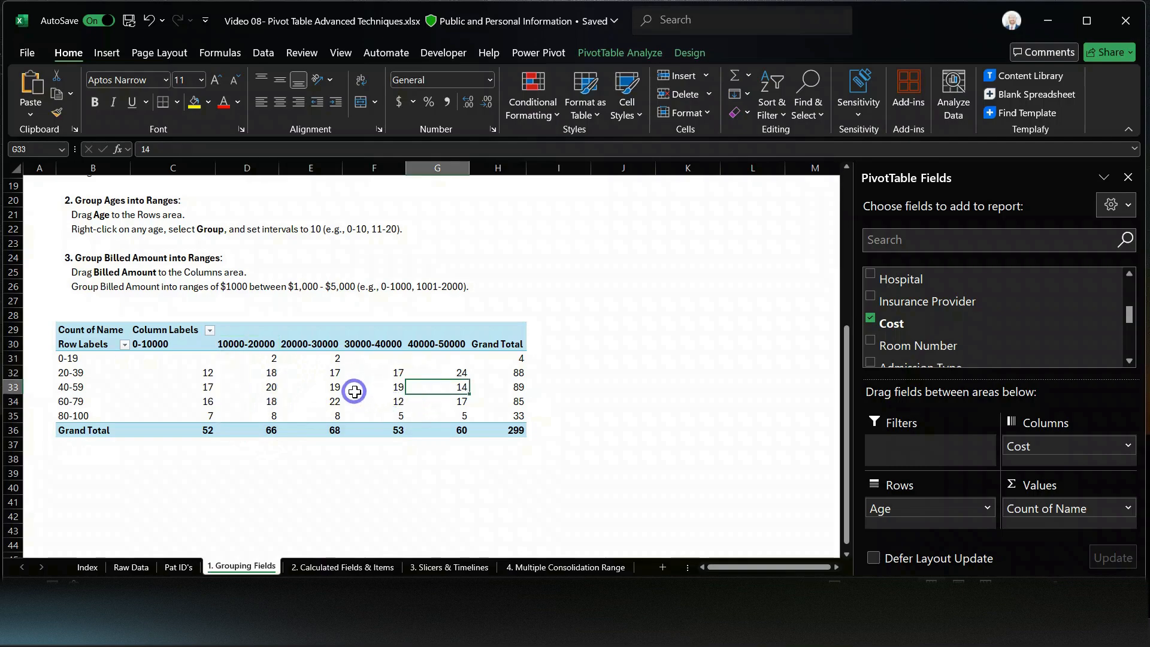
pyautogui.scroll(6, 354, 389)
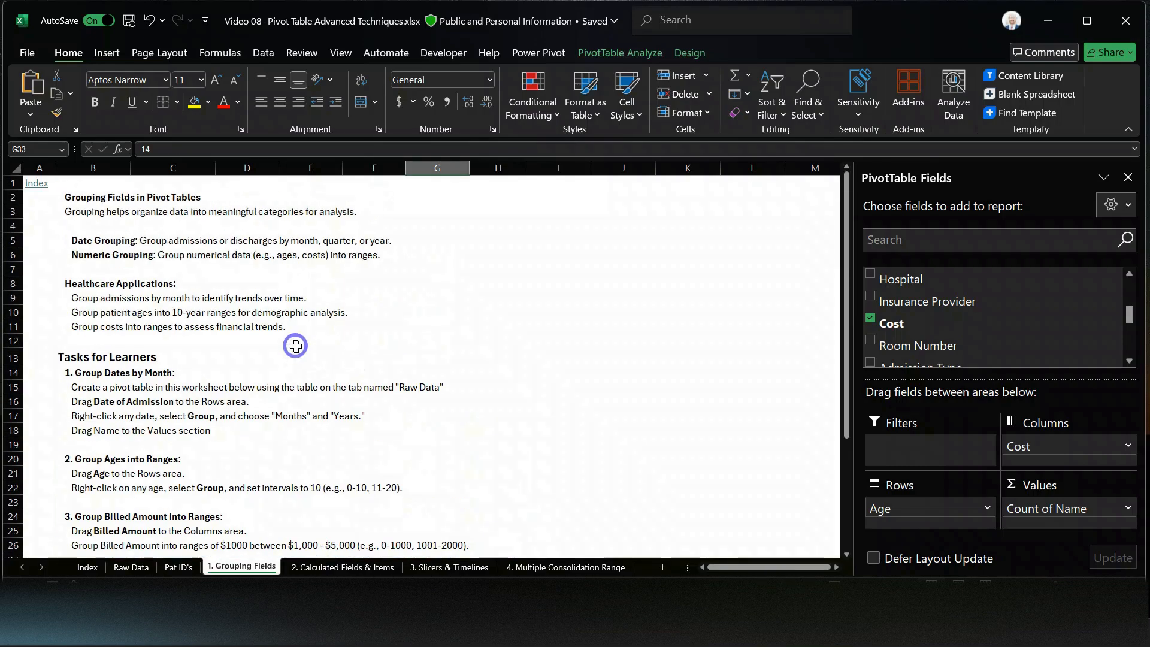
pyautogui.scroll(-5, 296, 340)
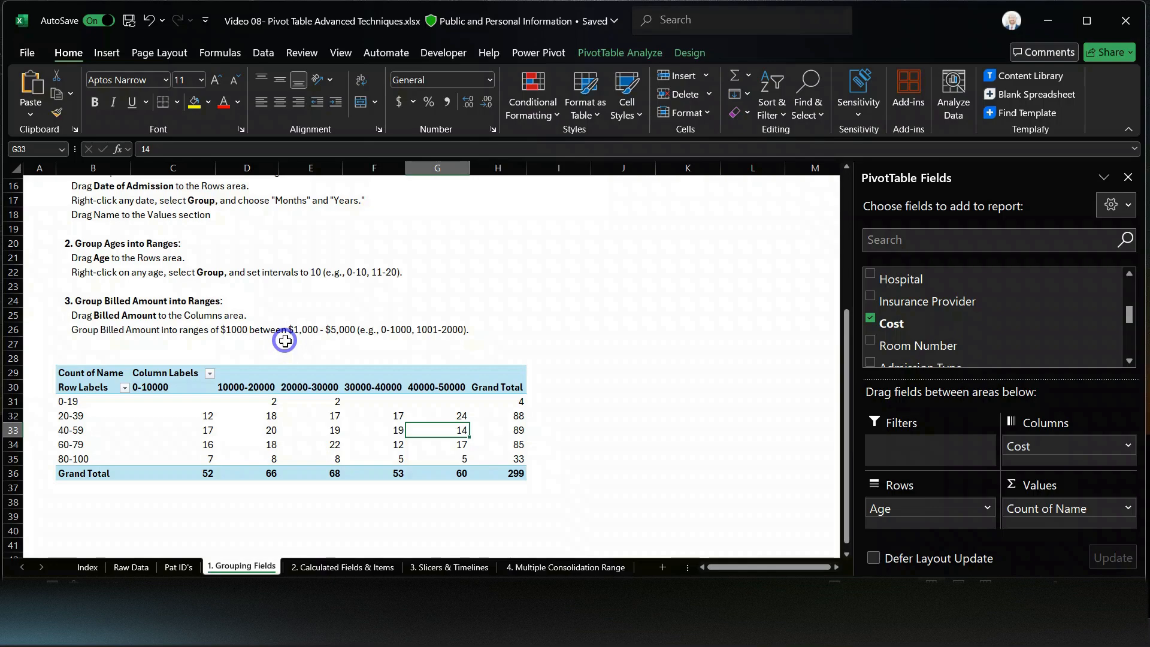
pyautogui.scroll(5, 212, 317)
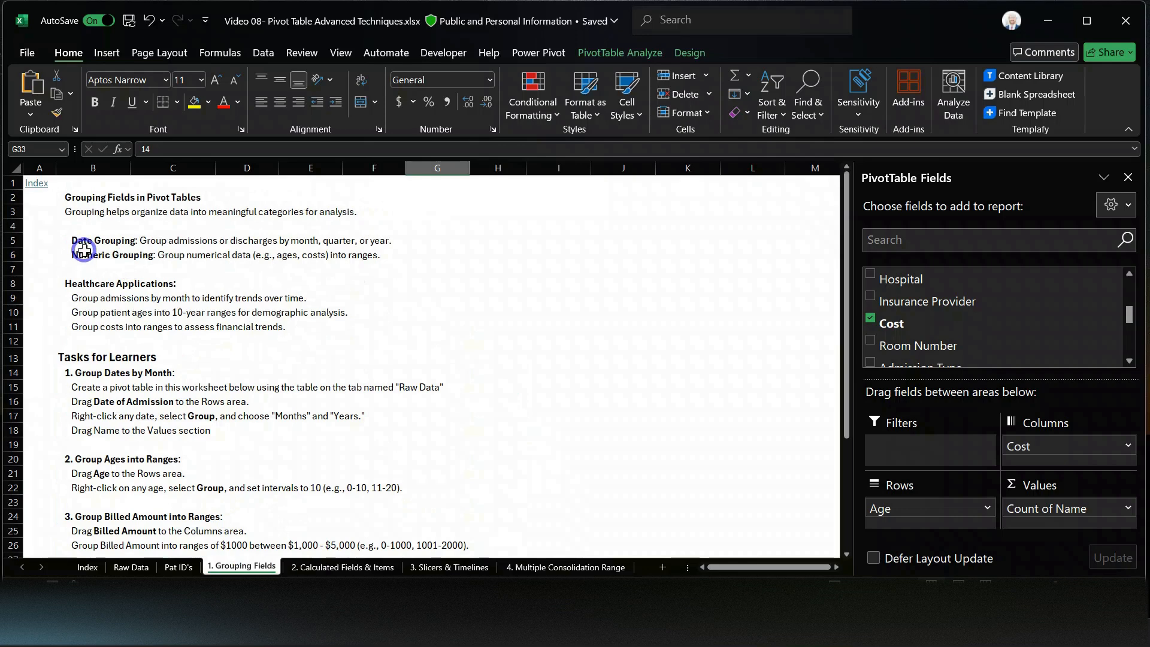
# Insert a pivot table based on the enc table at cell B27 of the 2. Calculated Fields & Items worksheet
pyautogui.click(36, 185)
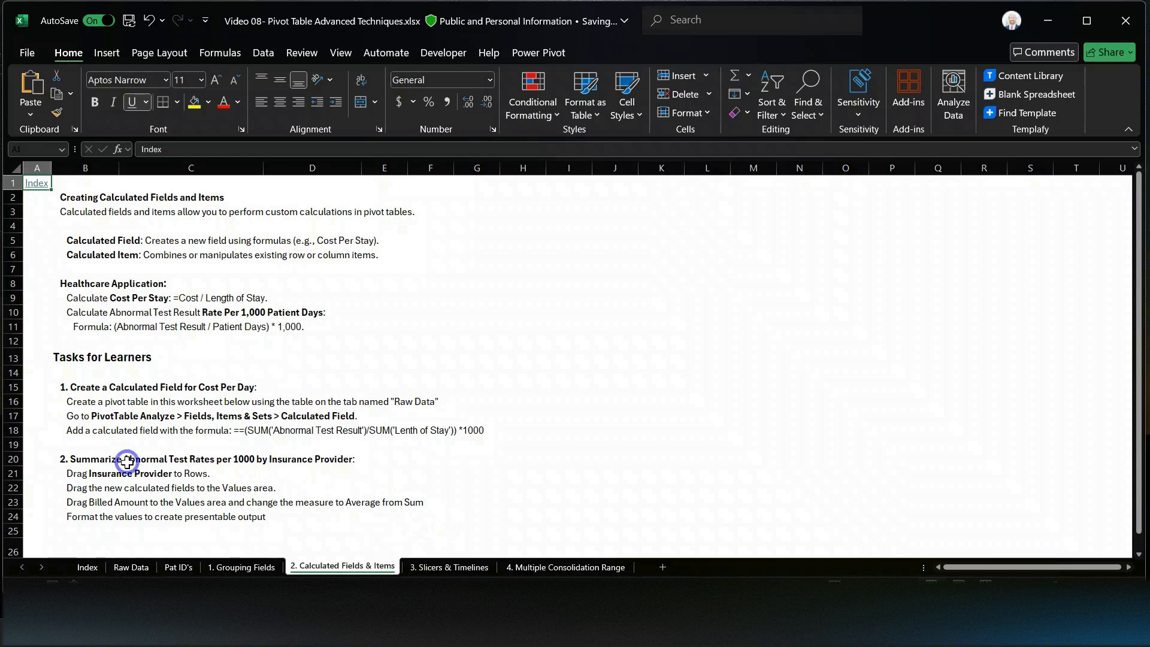
pyautogui.click(85, 546)
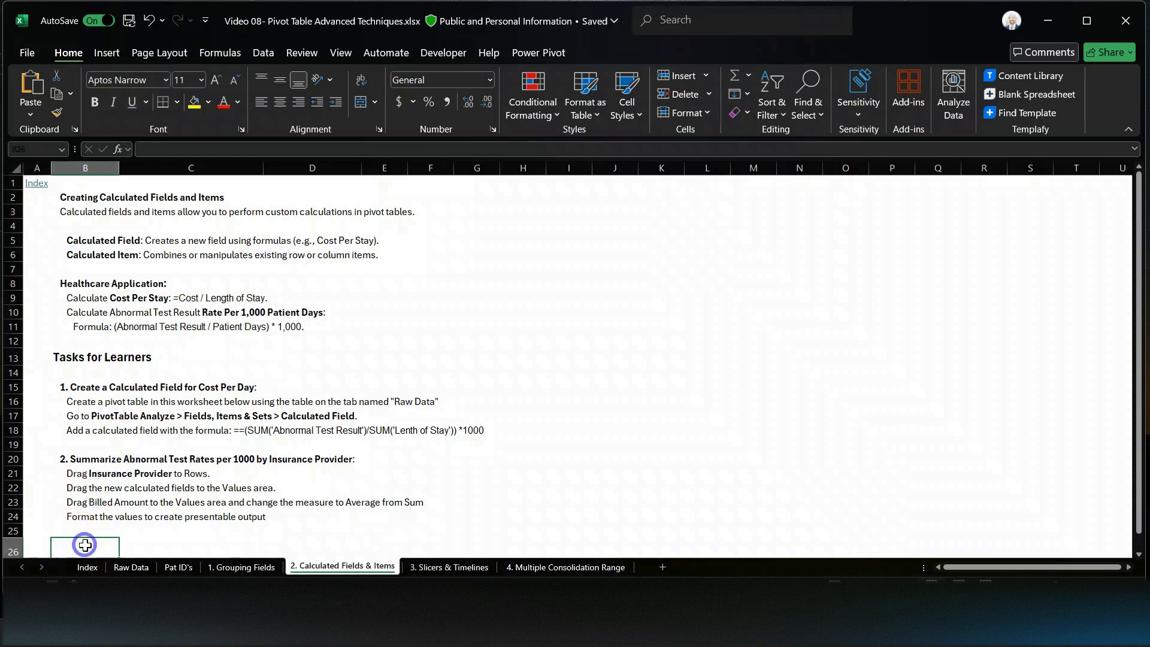
pyautogui.scroll(-1, 81, 536)
pyautogui.click(83, 527)
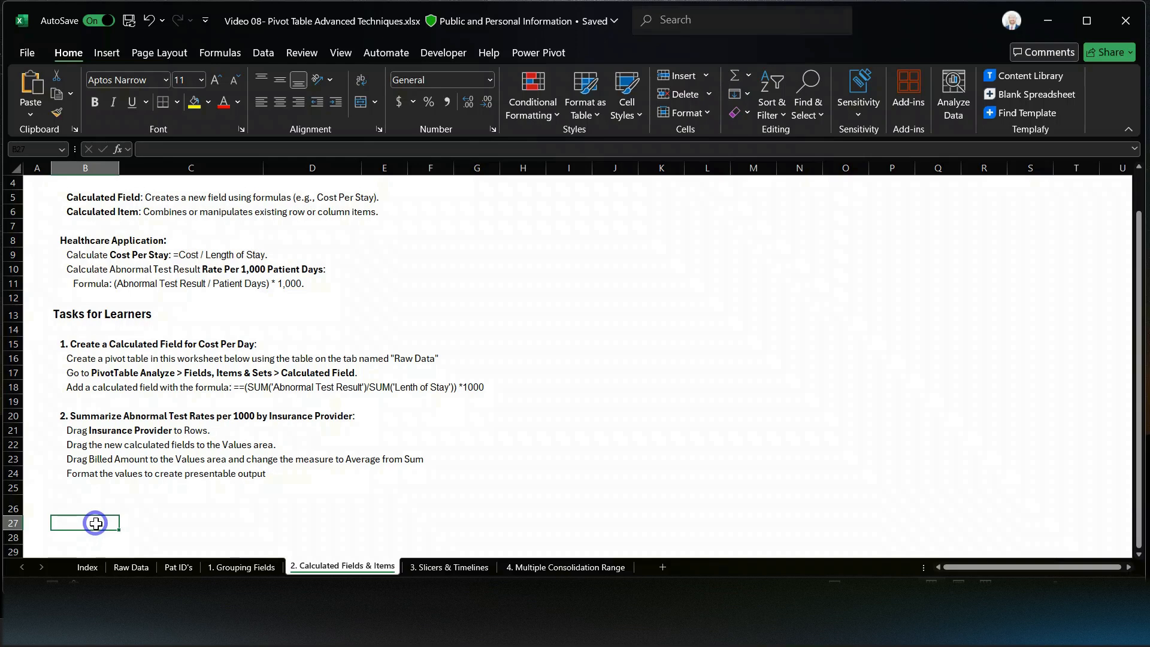
pyautogui.click(108, 54)
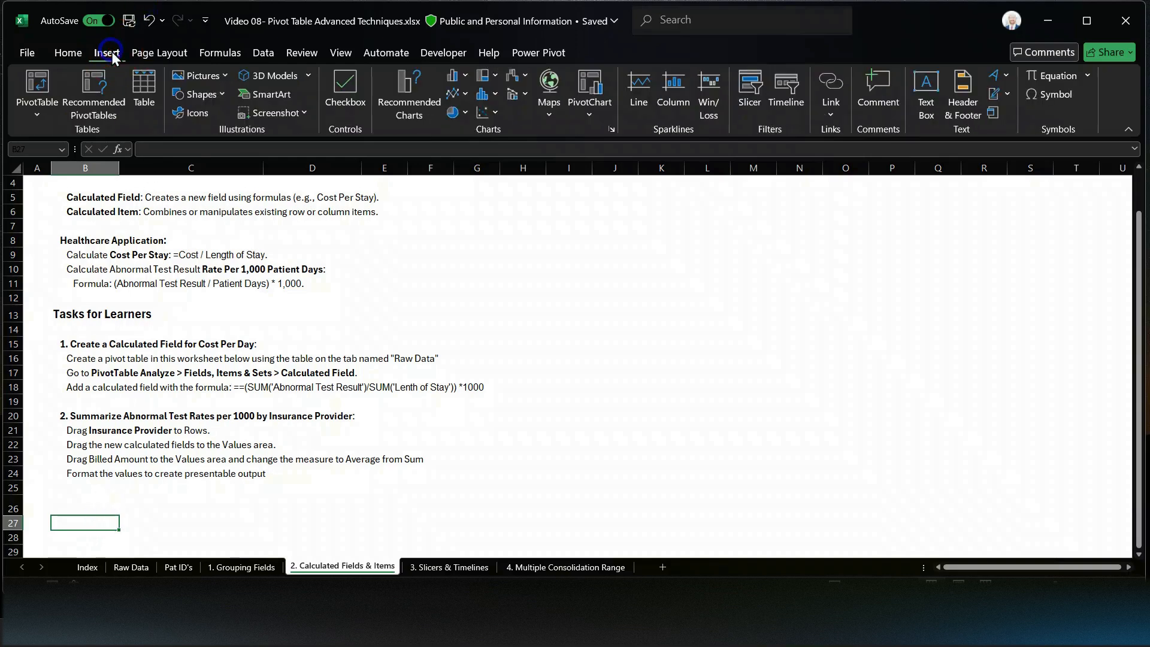
pyautogui.click(38, 111)
pyautogui.click(55, 129)
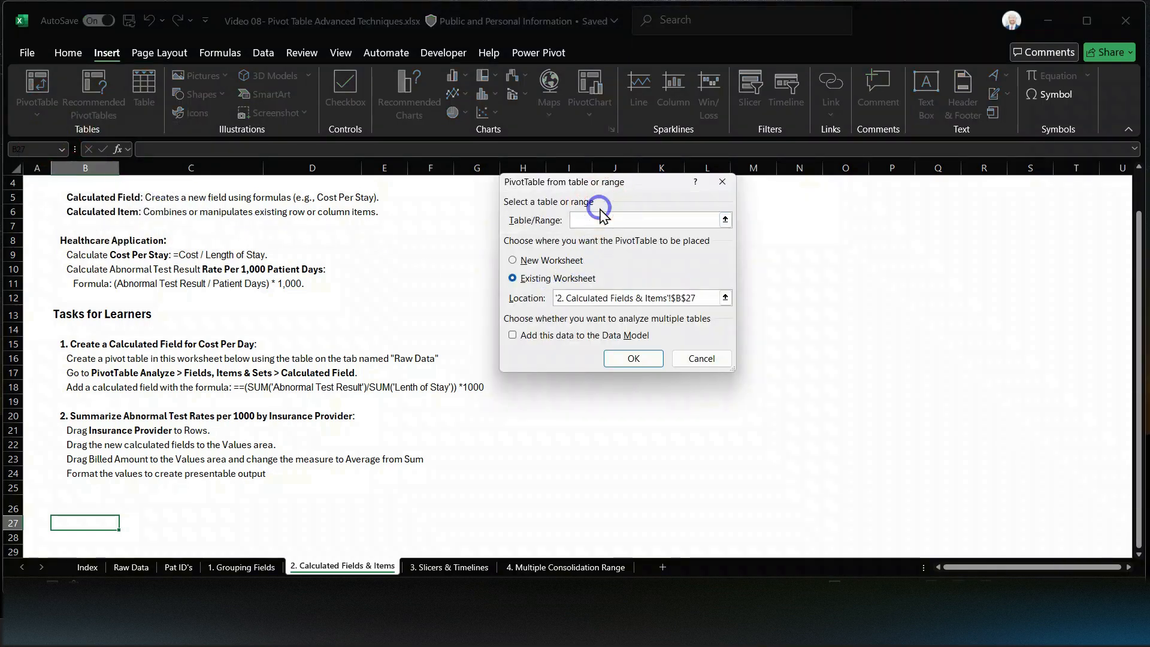
pyautogui.write('enc')
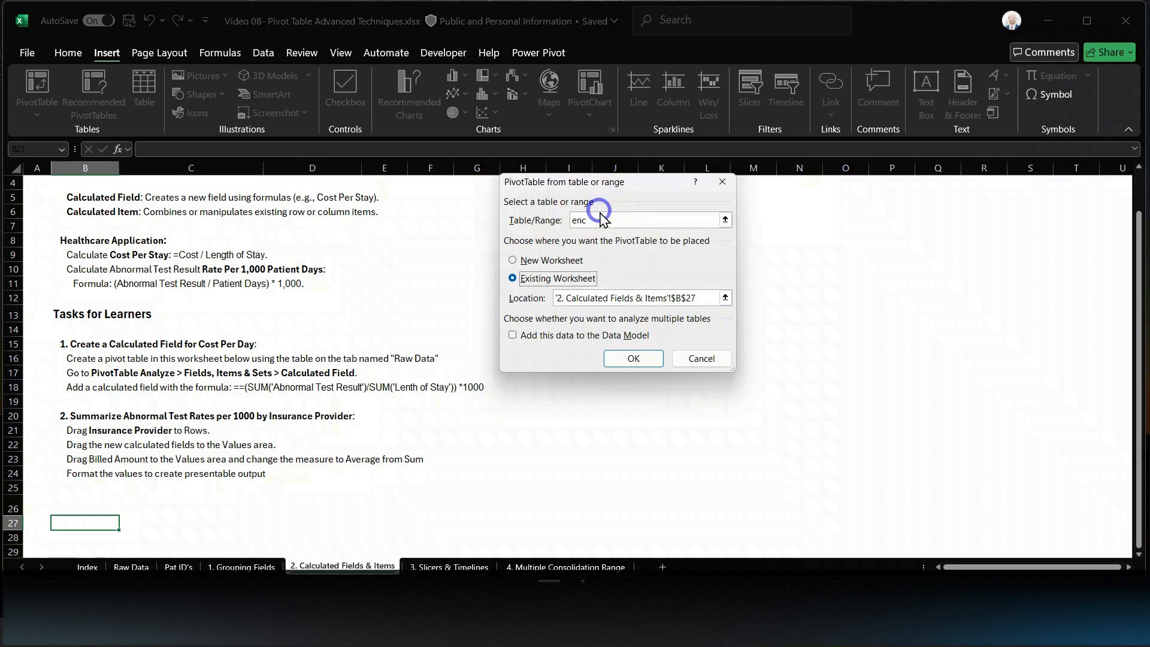
pyautogui.click(633, 358)
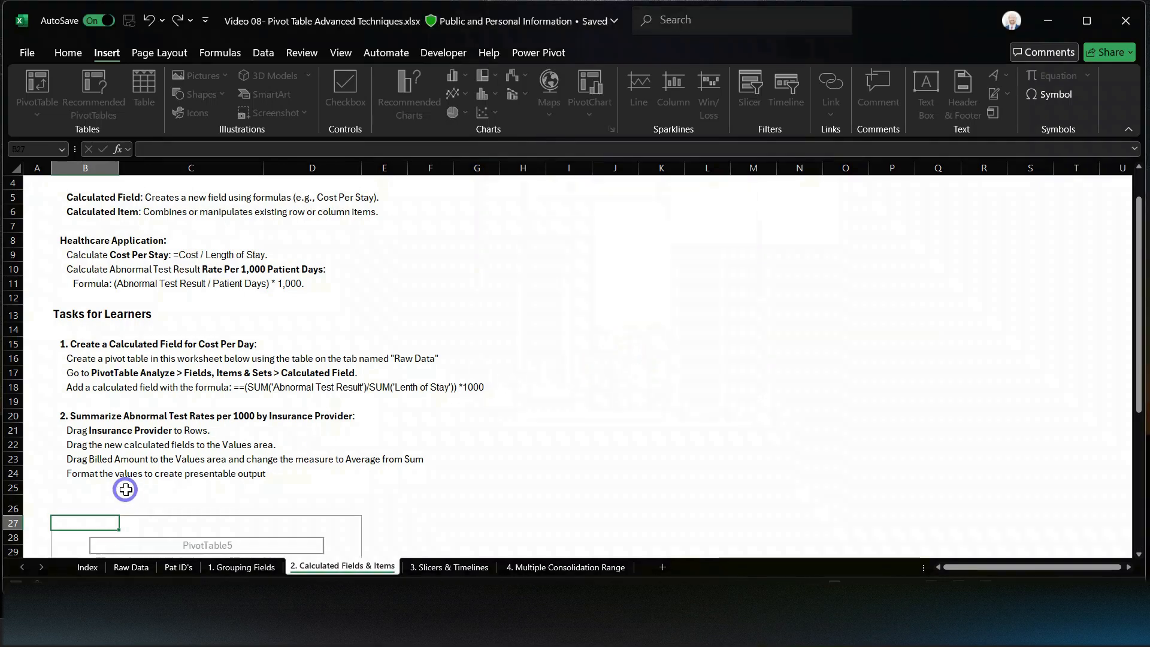
# Add the Insurance Provider field to the Rows area of the new pivot table
pyautogui.scroll(-2, 128, 491)
pyautogui.click(120, 492)
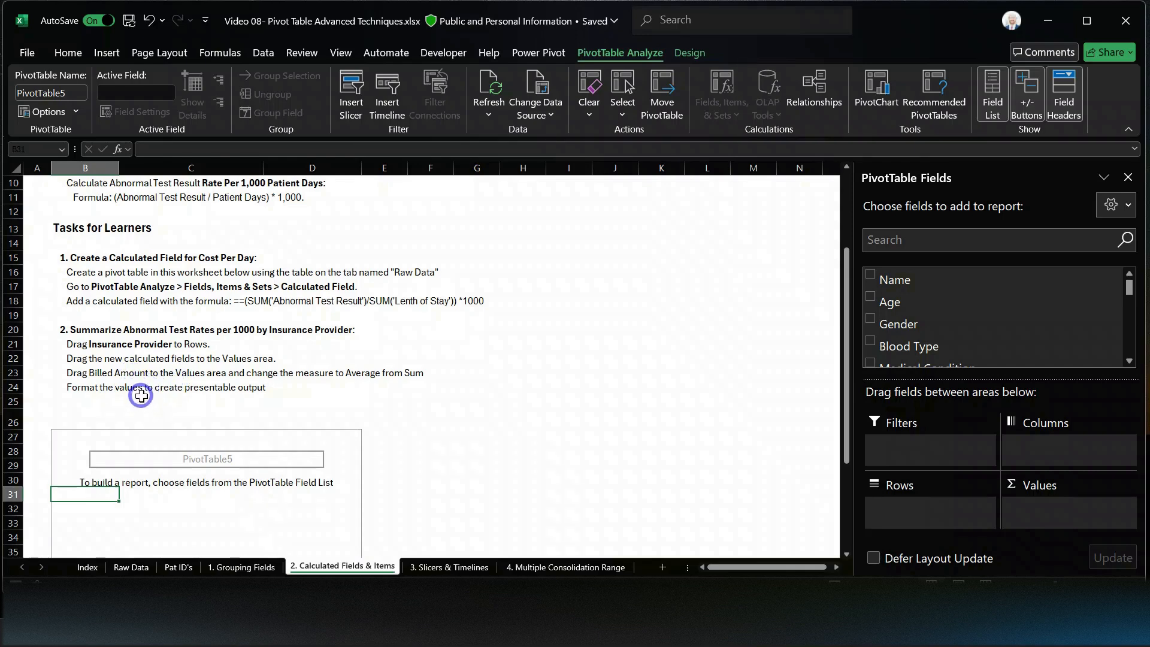
pyautogui.scroll(-3, 929, 315)
pyautogui.scroll(-2, 930, 318)
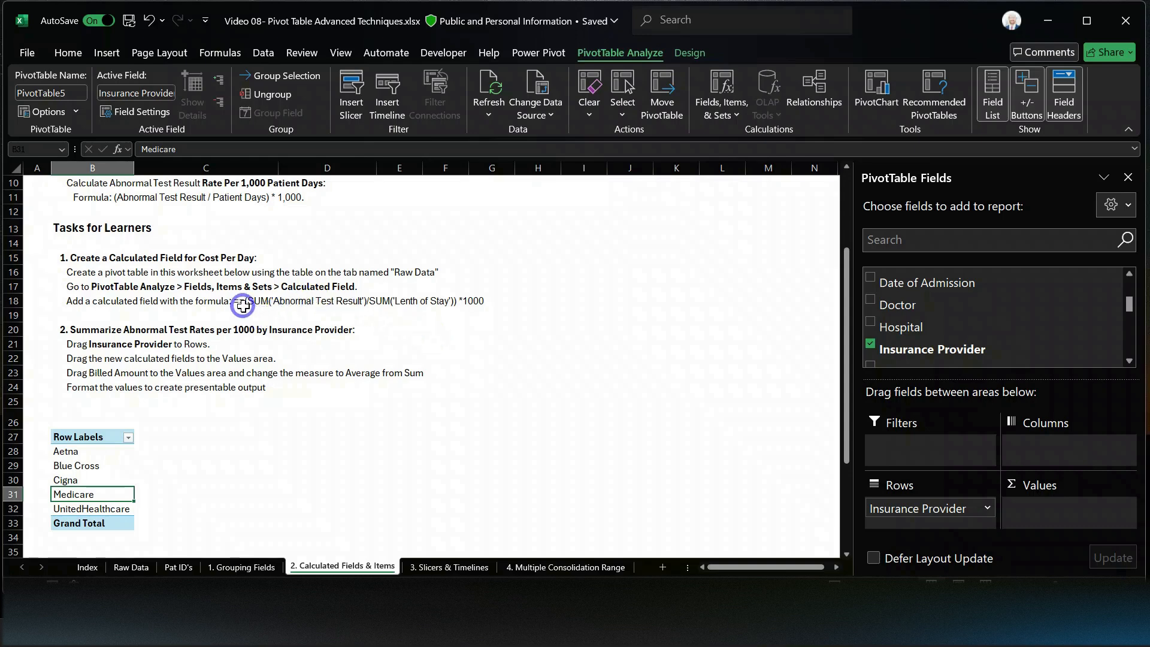
# Remove the extra equals sign from the calculated field formula in the instruction text in cell B18
pyautogui.click(243, 301)
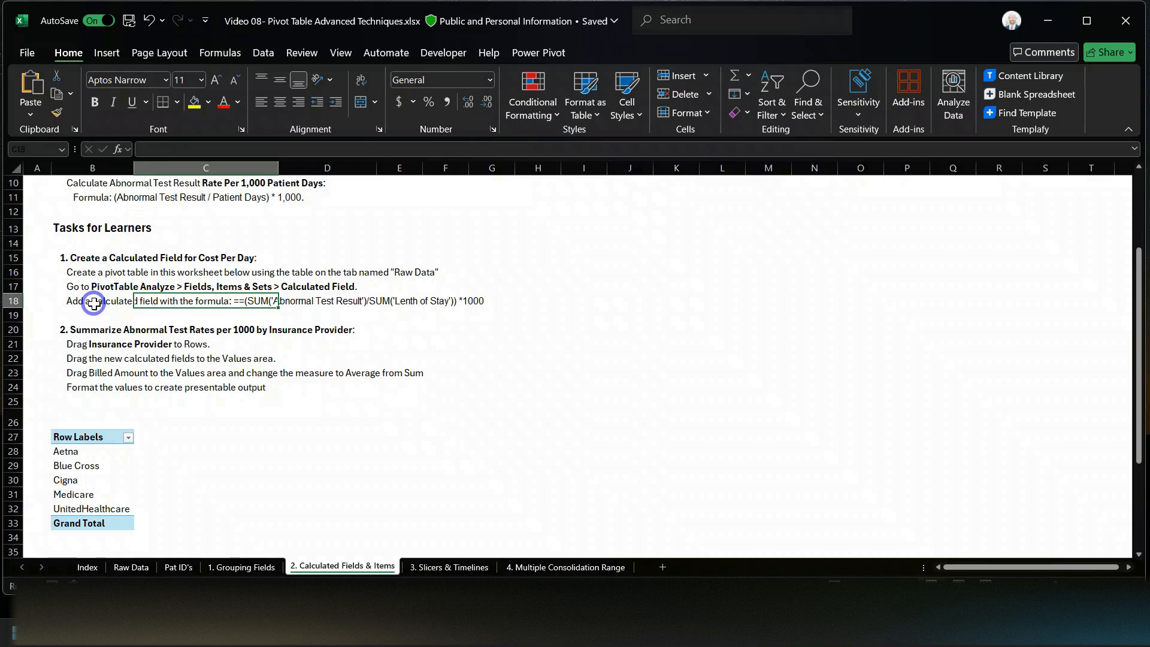
pyautogui.click(93, 303)
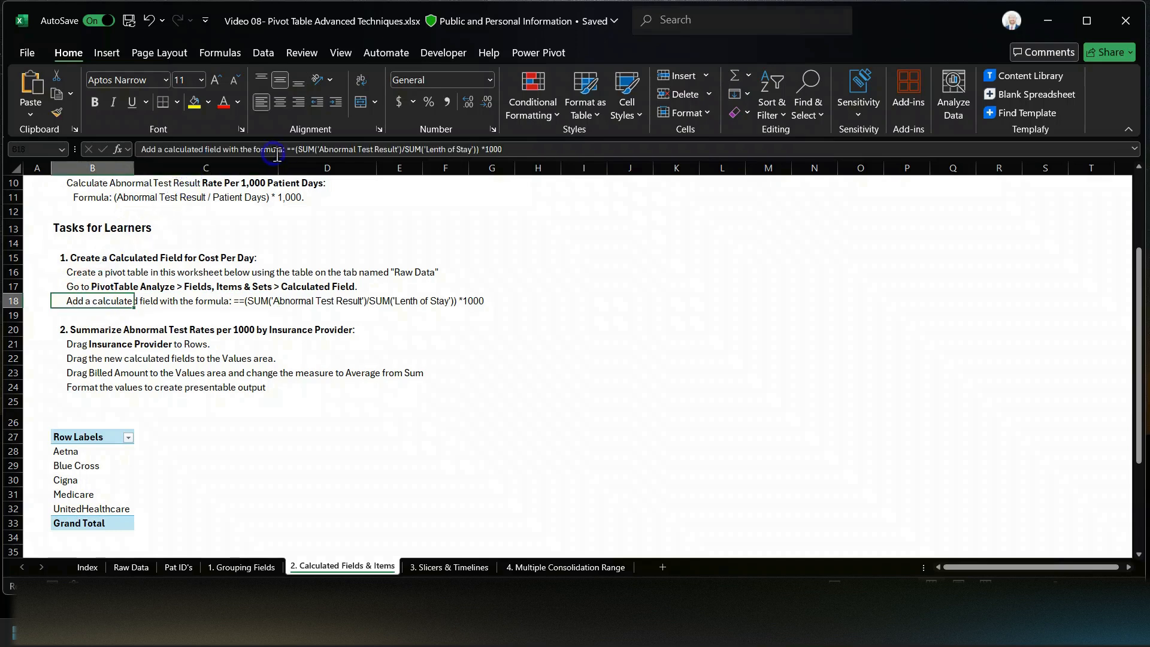
pyautogui.click(304, 145)
pyautogui.press('BackSpace')
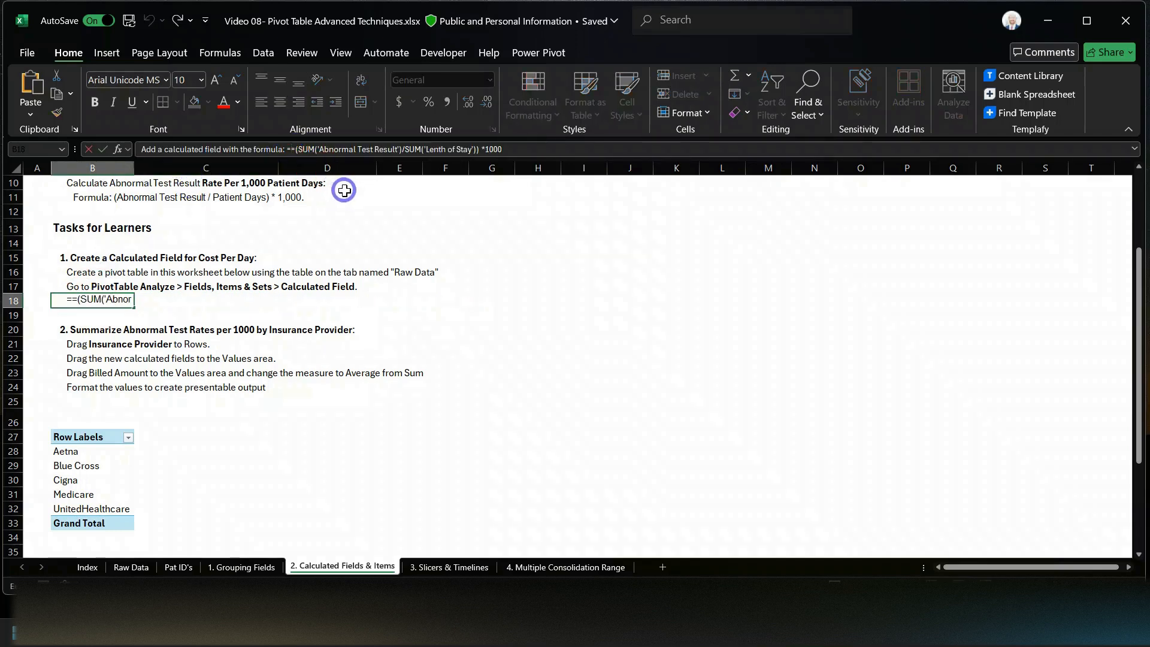
pyautogui.press('Return')
pyautogui.press('Up')
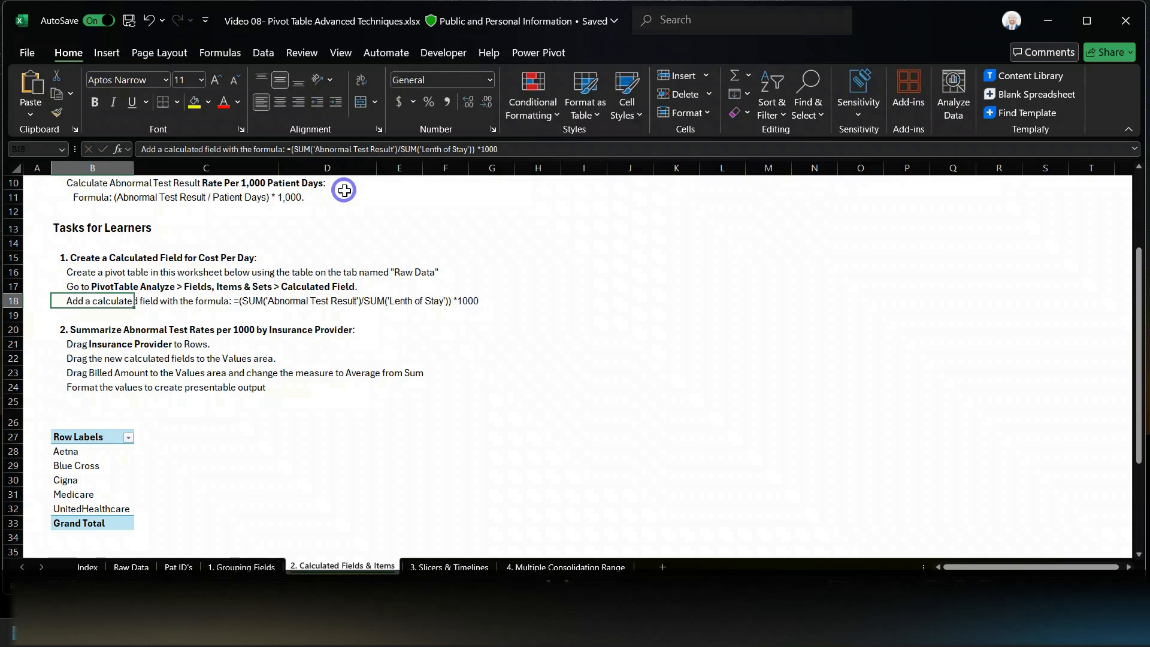
# Review the parts of the calculated field formula across row 18
pyautogui.press('Right')
pyautogui.press('Right')
pyautogui.press('Right')
pyautogui.press('Right')
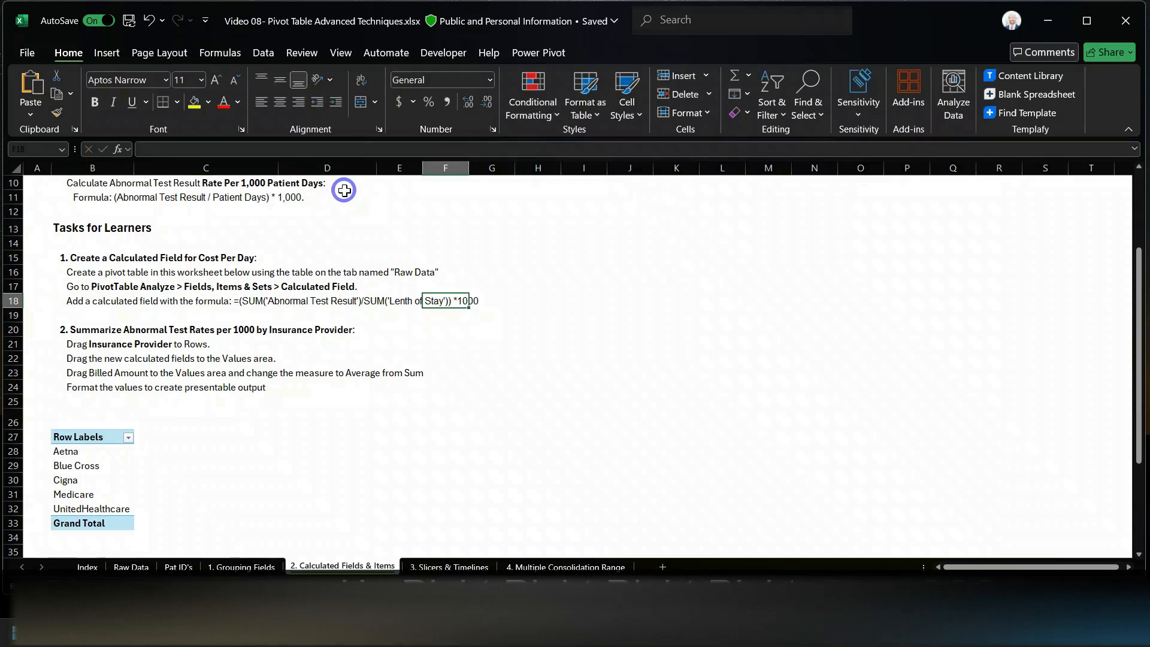
pyautogui.press('Left')
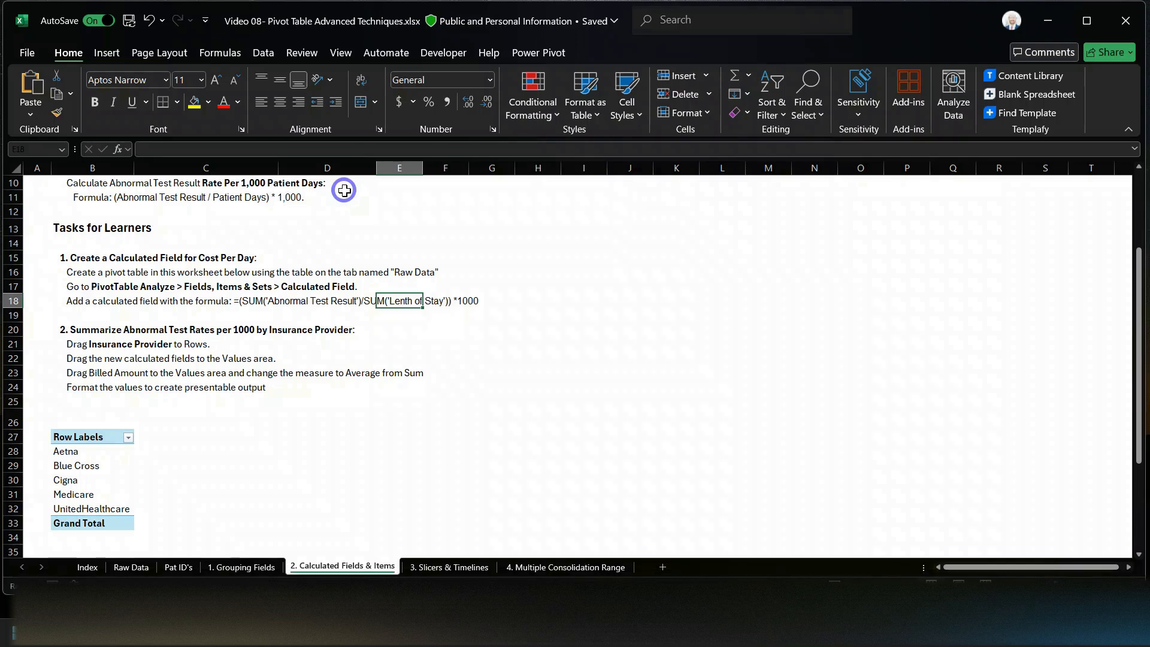
pyautogui.press('Left')
pyautogui.press('Left')
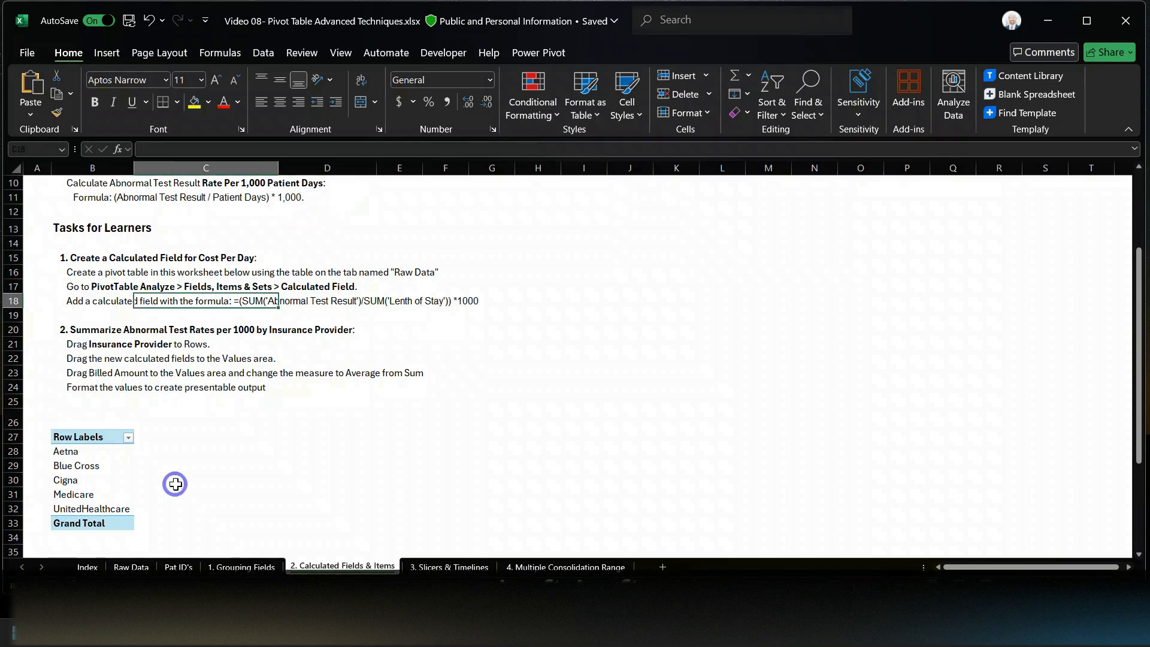
# Open the pivot table's existing Abnormal test per 1000 calculated field for editing and clear its formula
pyautogui.click(117, 470)
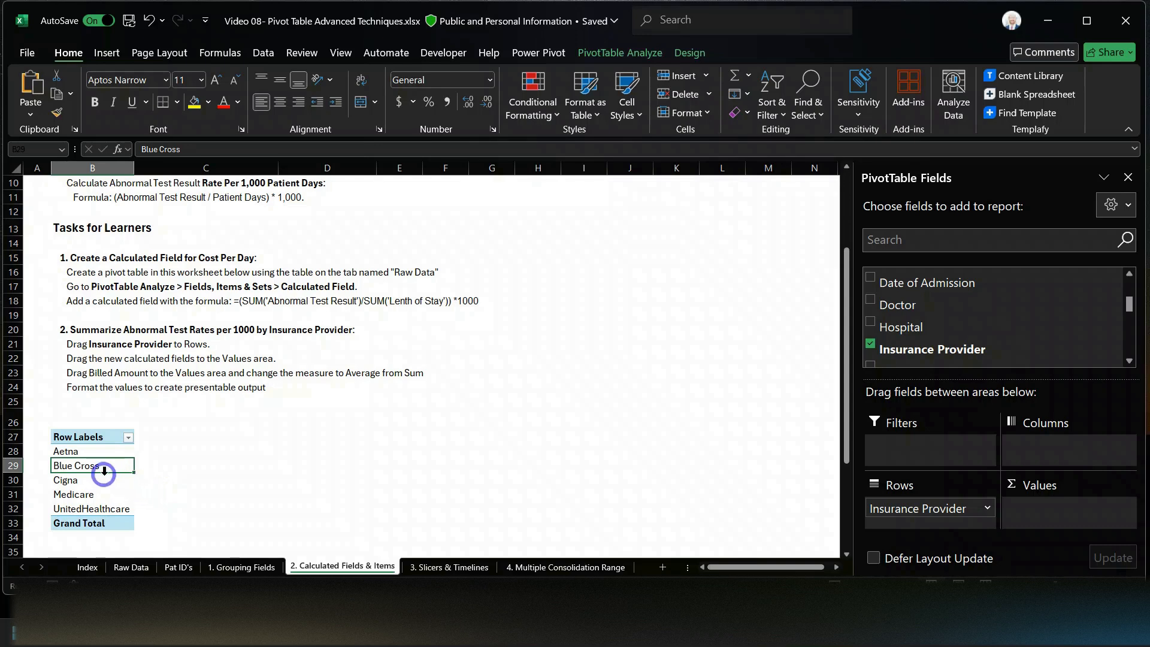
pyautogui.click(626, 62)
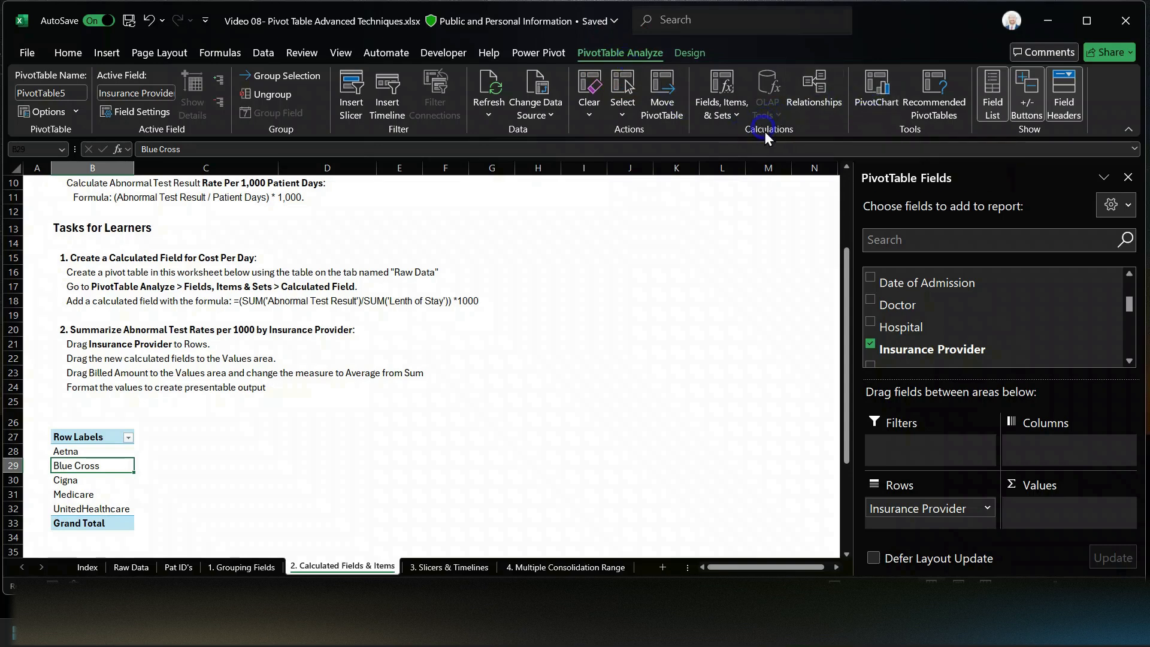
pyautogui.click(717, 81)
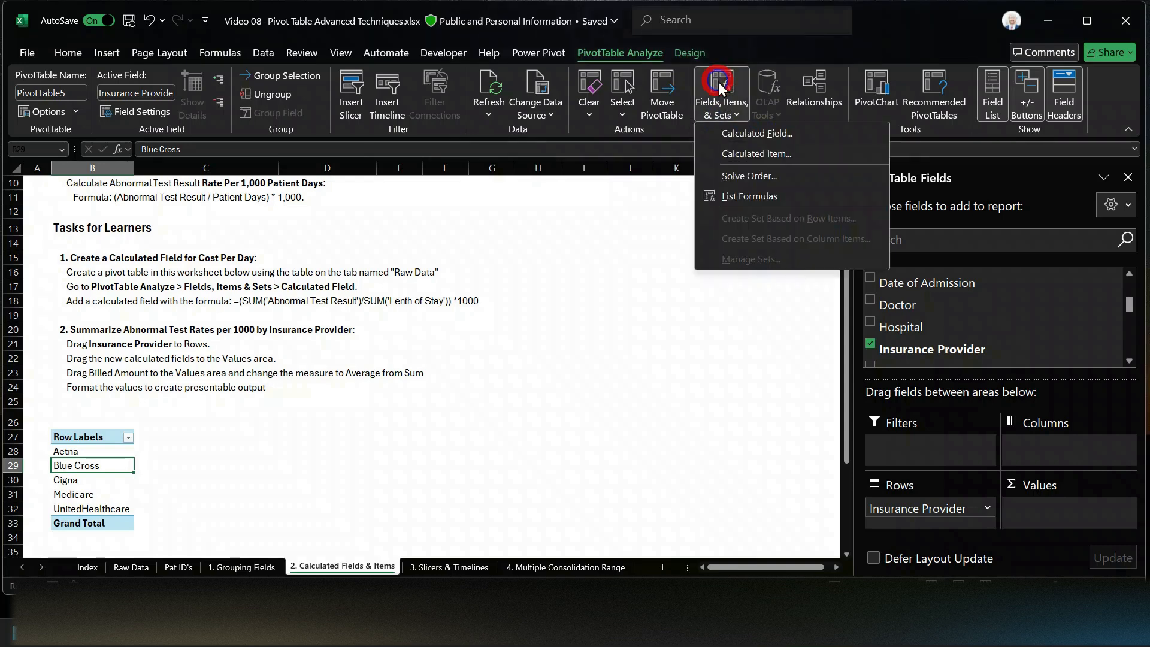
pyautogui.click(755, 133)
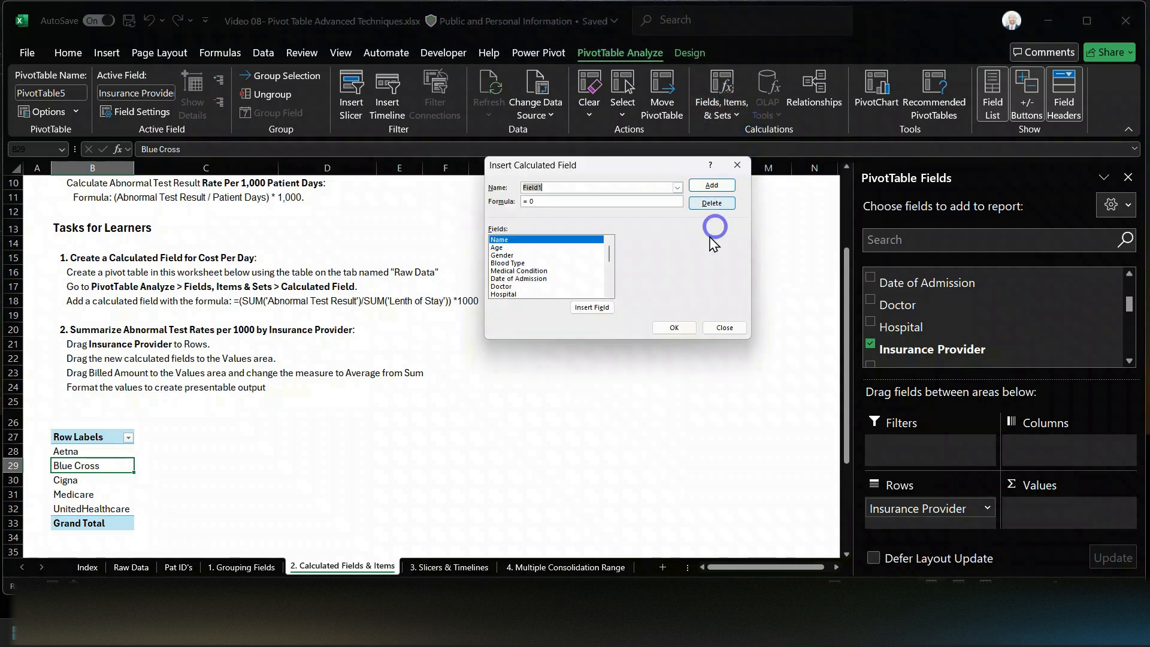
pyautogui.click(677, 189)
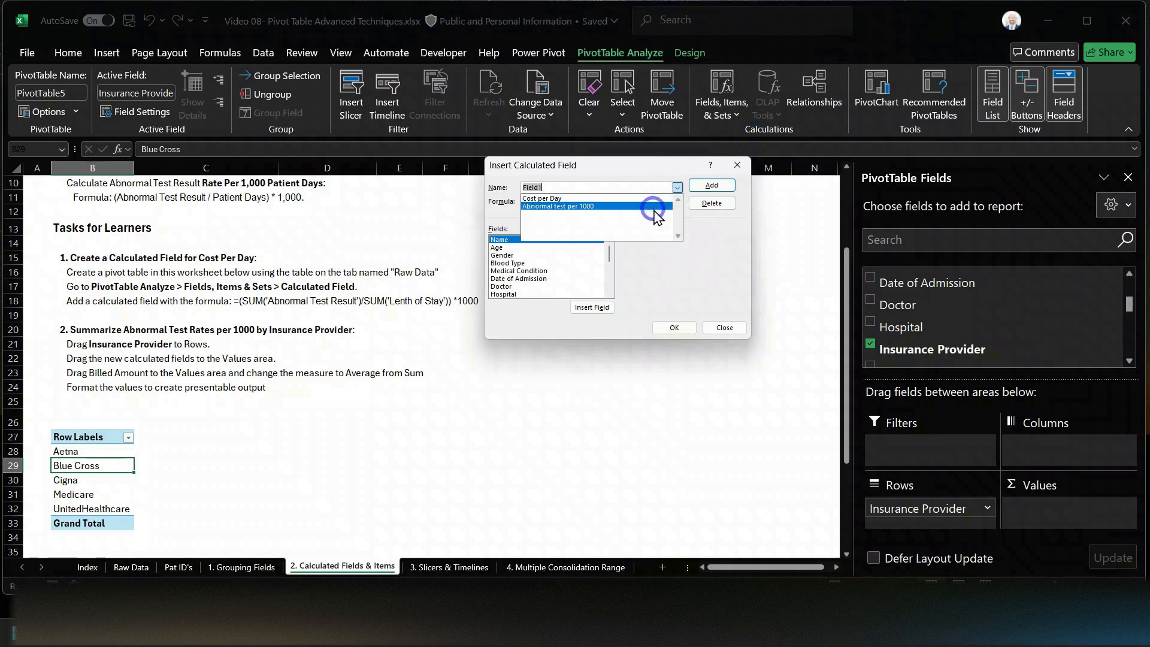
pyautogui.click(584, 206)
pyautogui.hotkey('ctrl', 'a')
pyautogui.press('BackSpace')
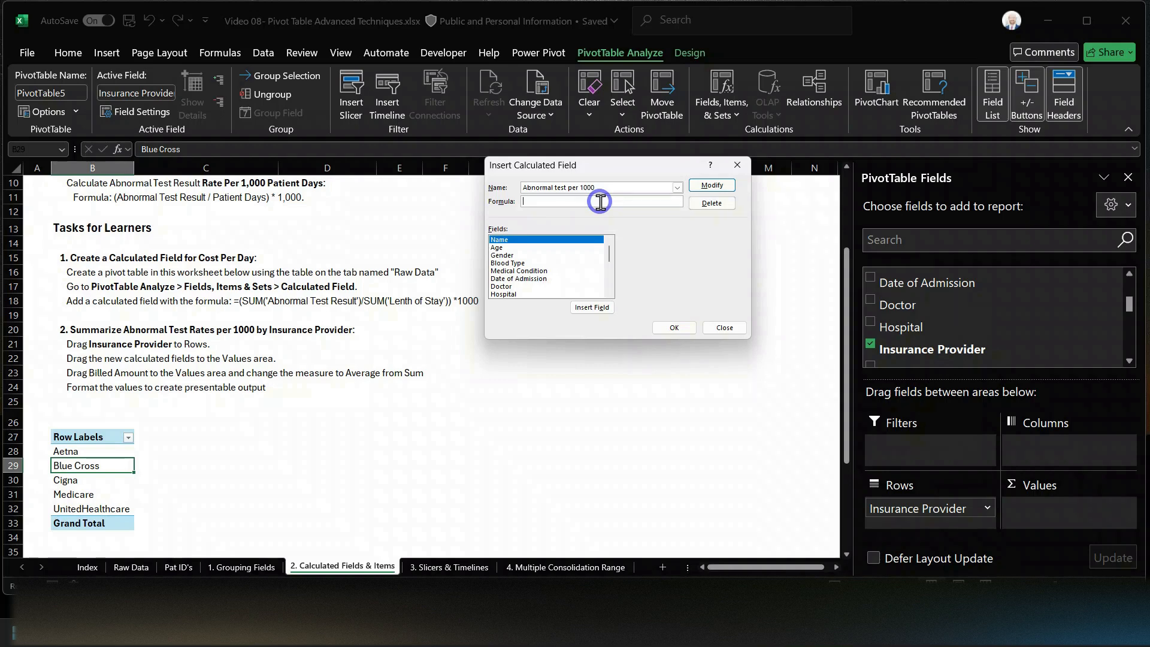
# Start the Abnormal test per 1000 formula with =SUM( followed by the Abnormal Test Result field
pyautogui.write('=')
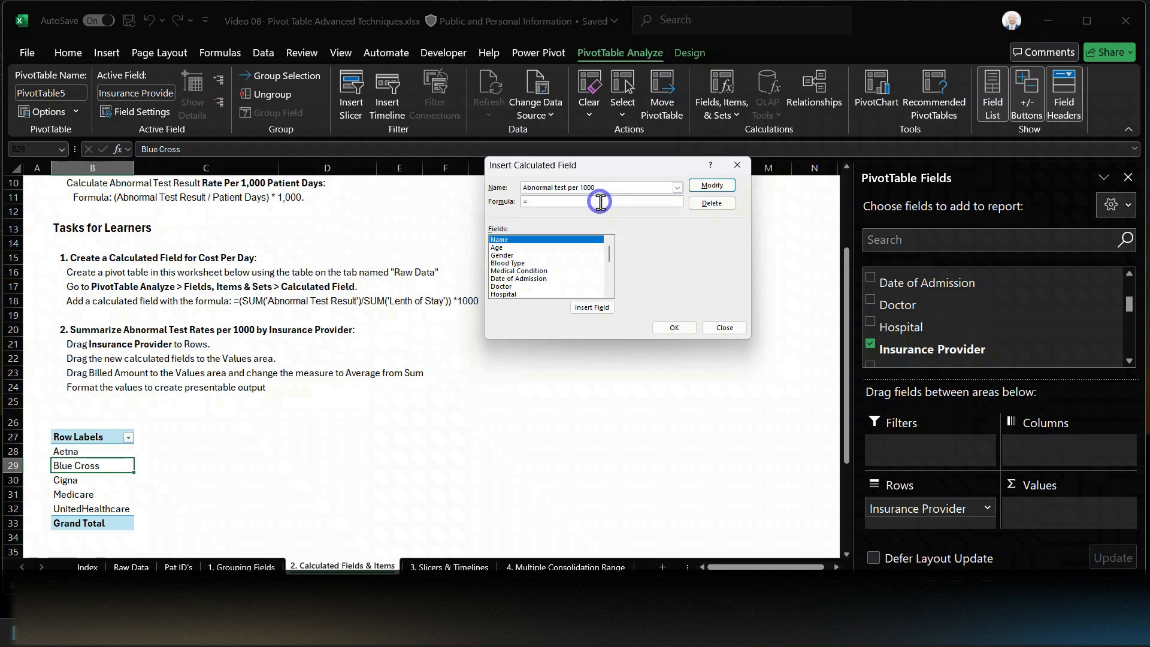
pyautogui.write('SUM(')
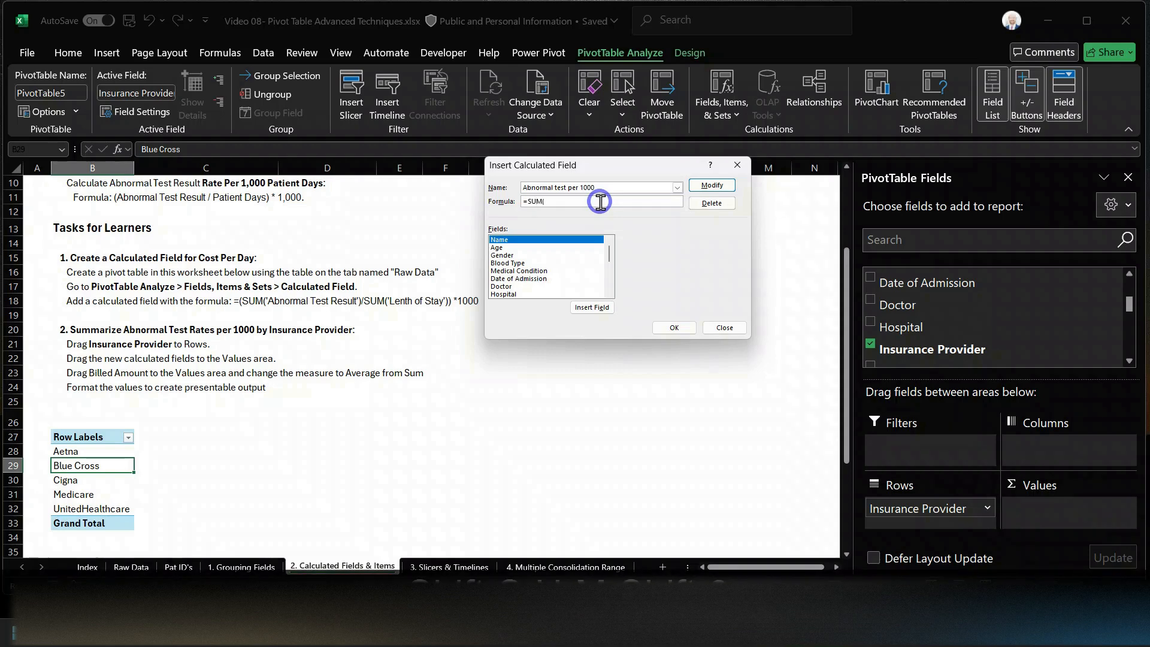
pyautogui.click(609, 284)
pyautogui.click(609, 285)
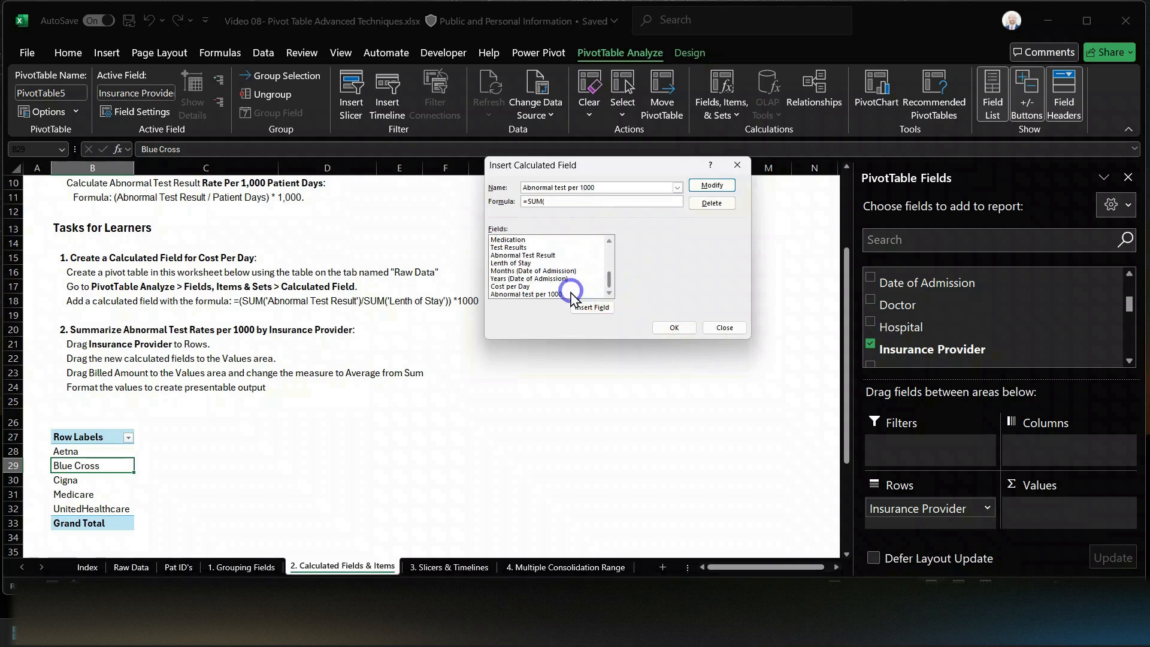
pyautogui.click(544, 293)
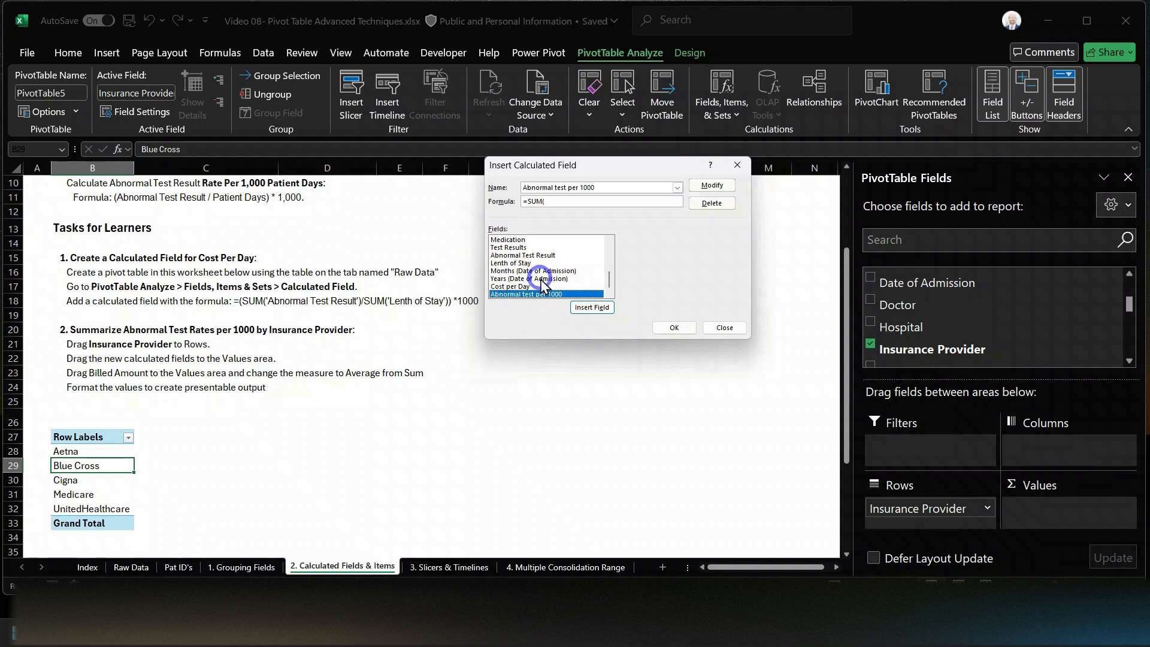
pyautogui.click(532, 255)
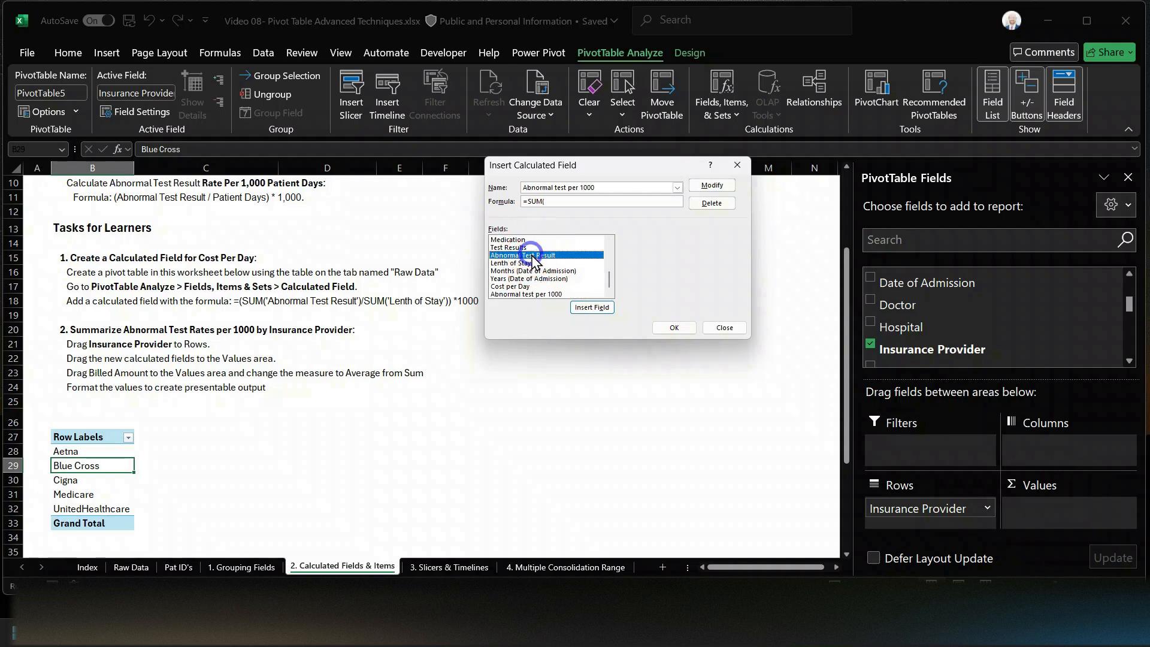
pyautogui.click(587, 308)
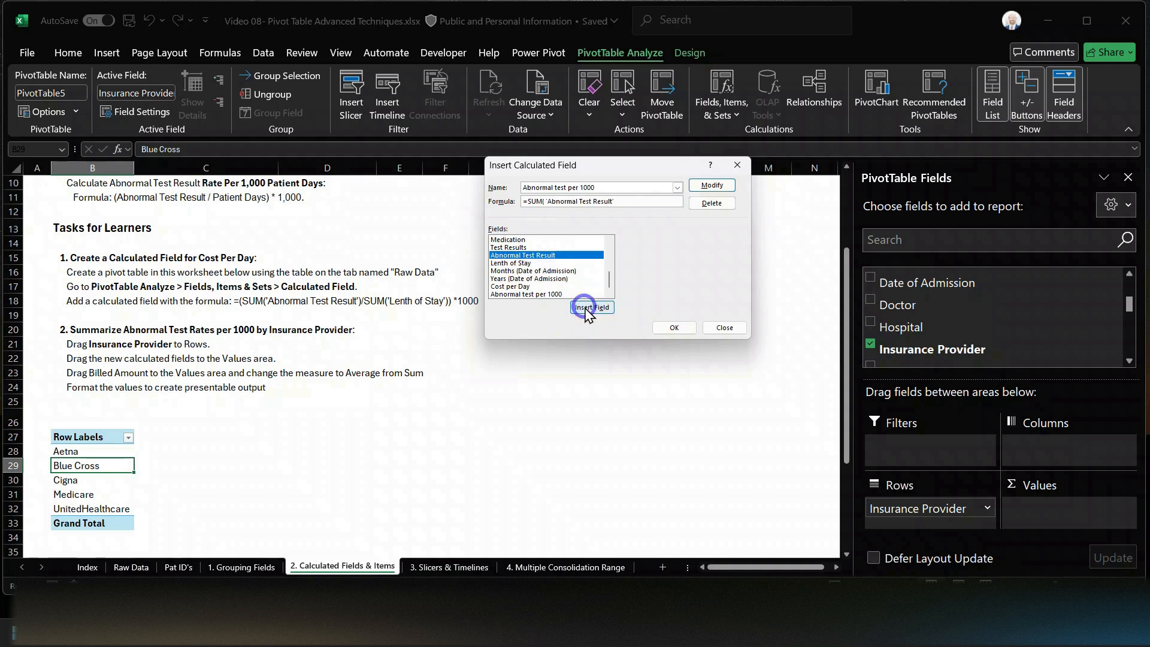
# Complete the calculated field formula with )/sum('Lenth of Stay')*1000 and save the modified field
pyautogui.click(629, 200)
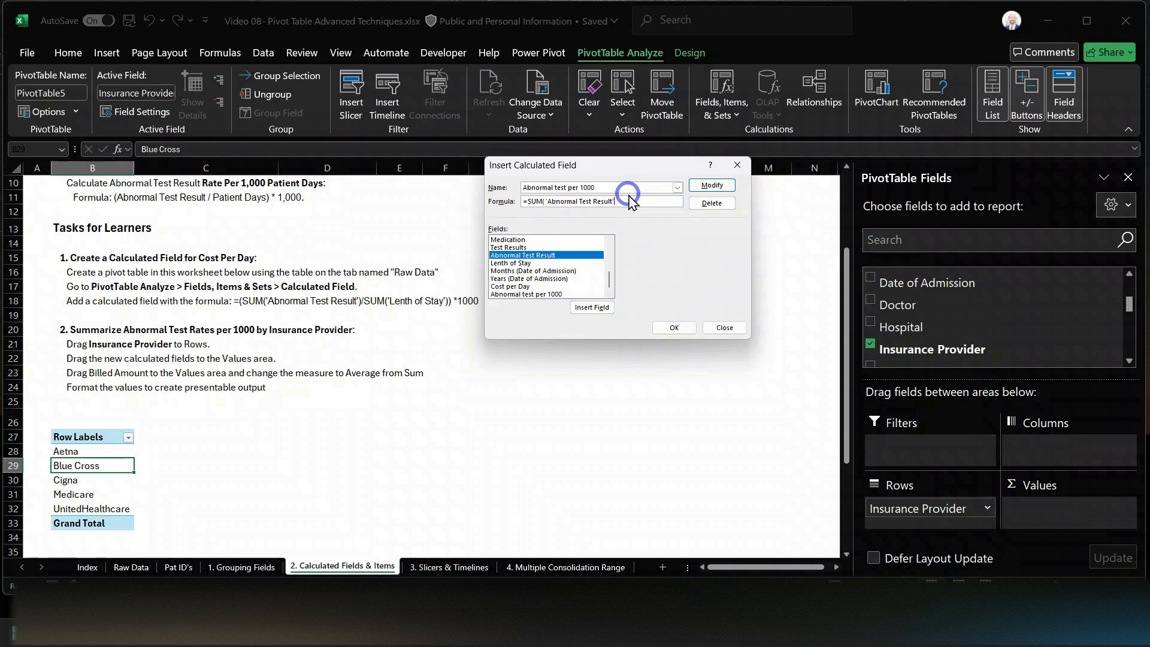
pyautogui.write(')/SU')
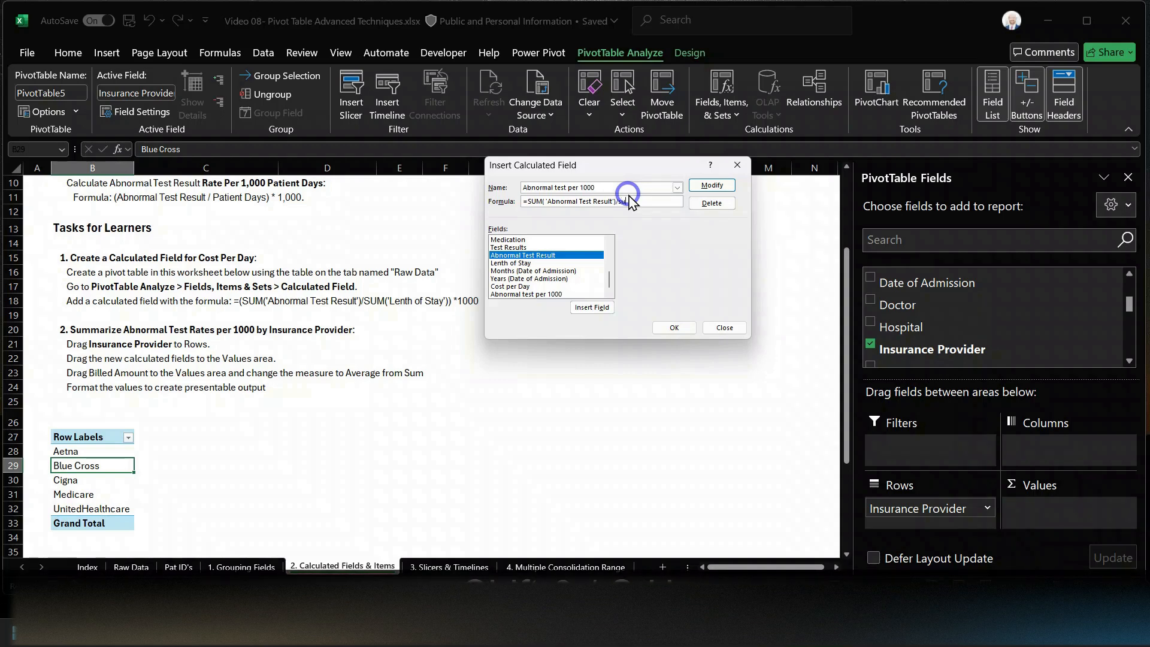
pyautogui.write('m(')
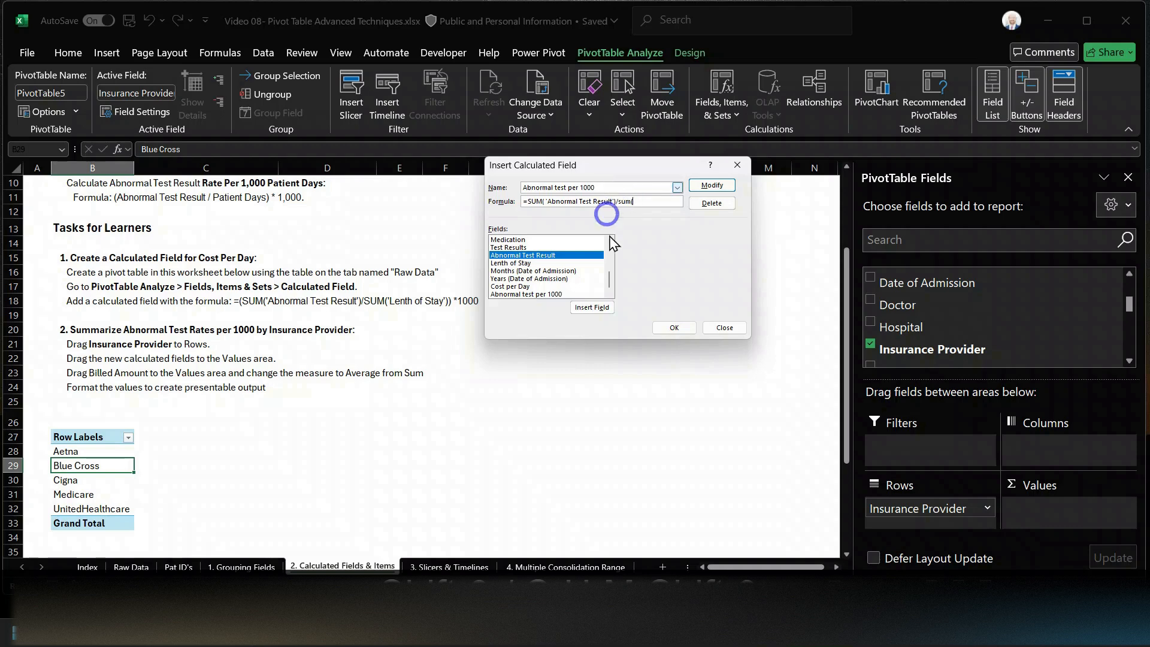
pyautogui.click(543, 263)
pyautogui.doubleClick(544, 265)
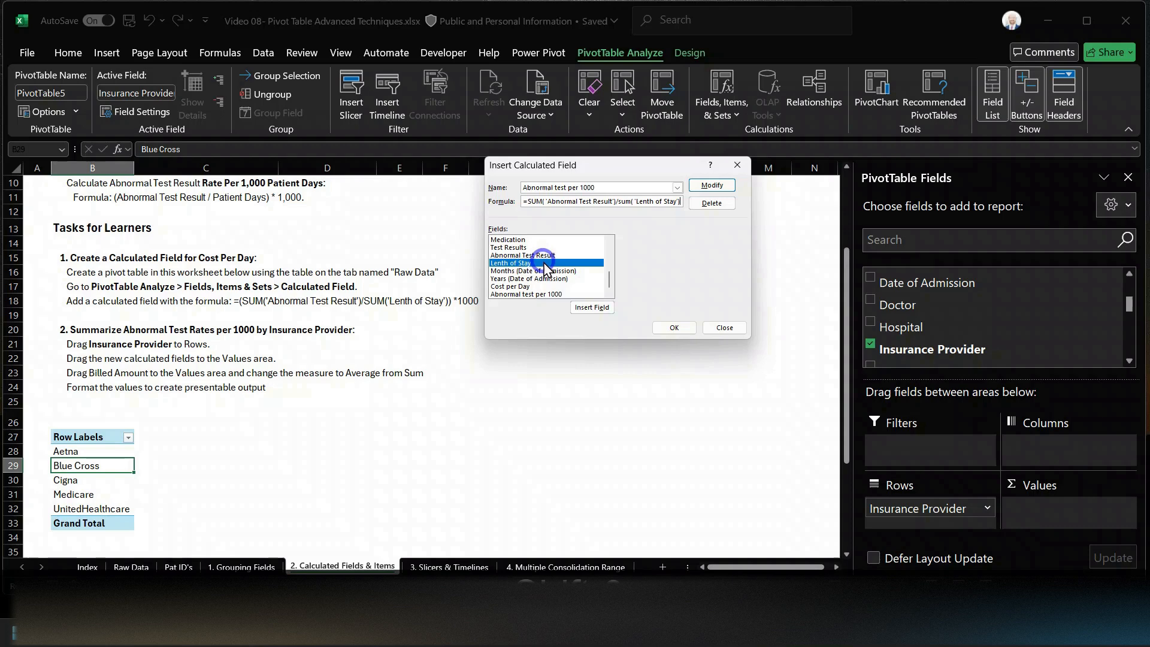
pyautogui.write(')*1000')
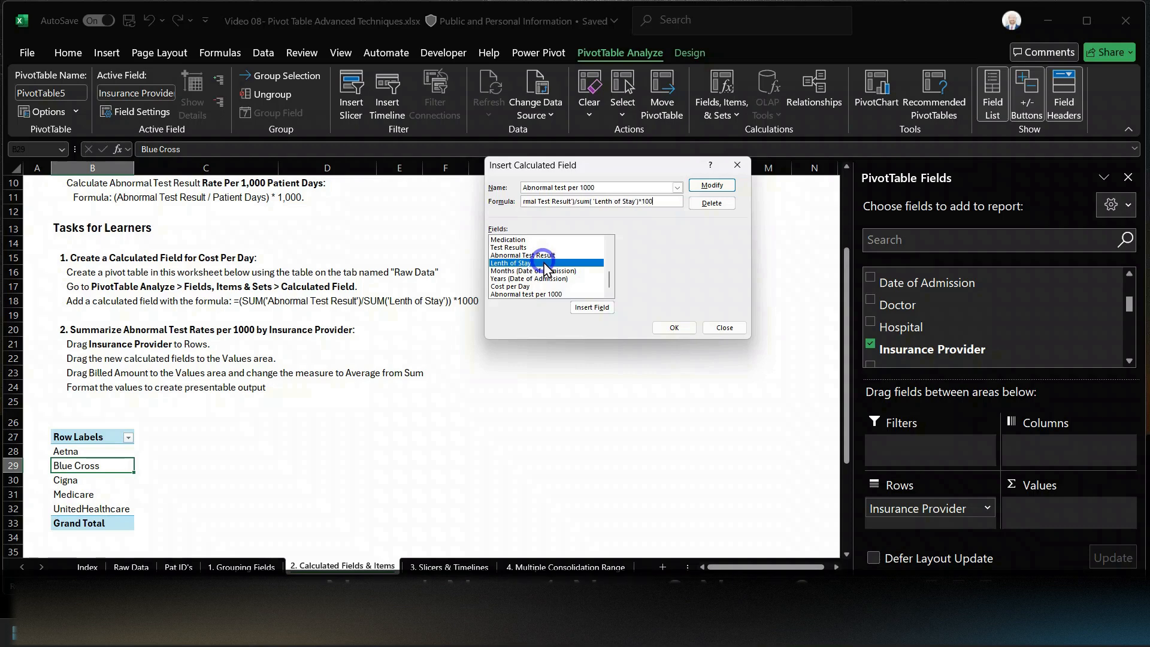
pyautogui.press('Return')
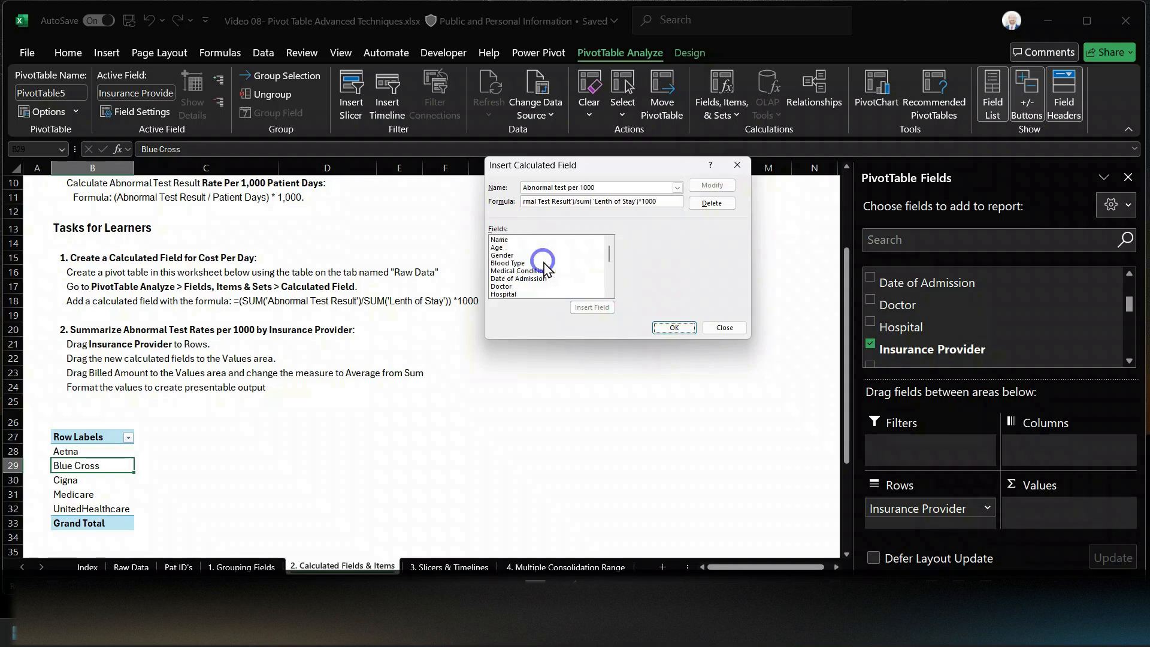
pyautogui.click(674, 327)
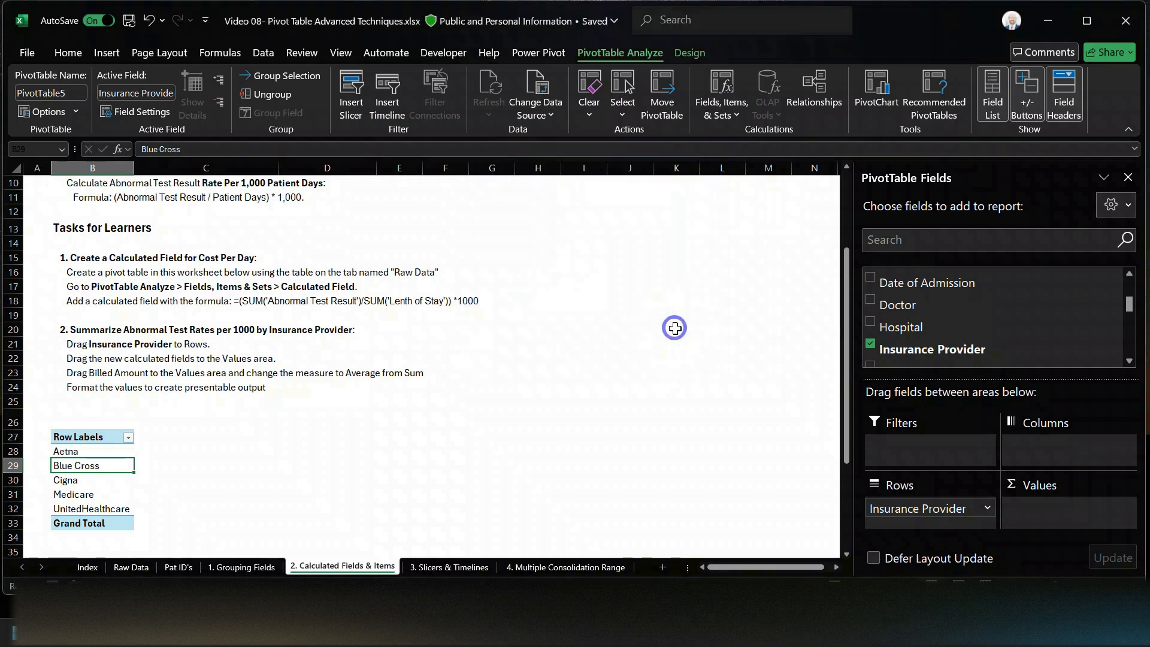
# Add the Abnormal test per 1000 calculated field to the pivot table's Values area
pyautogui.click(77, 481)
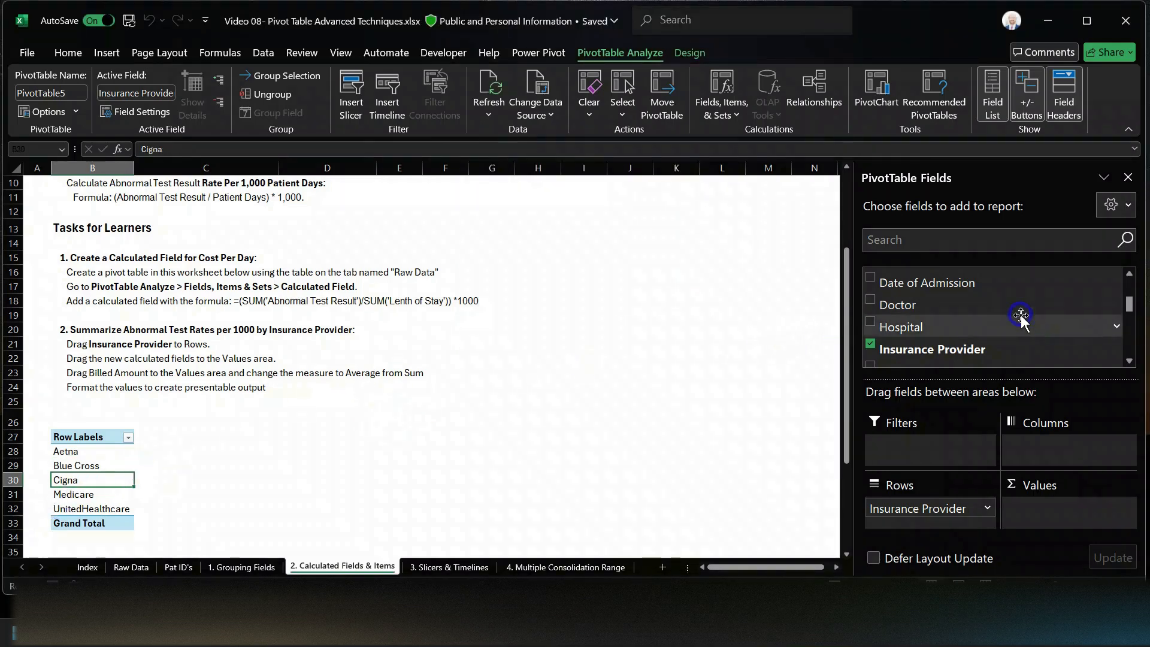
pyautogui.scroll(-5, 1021, 317)
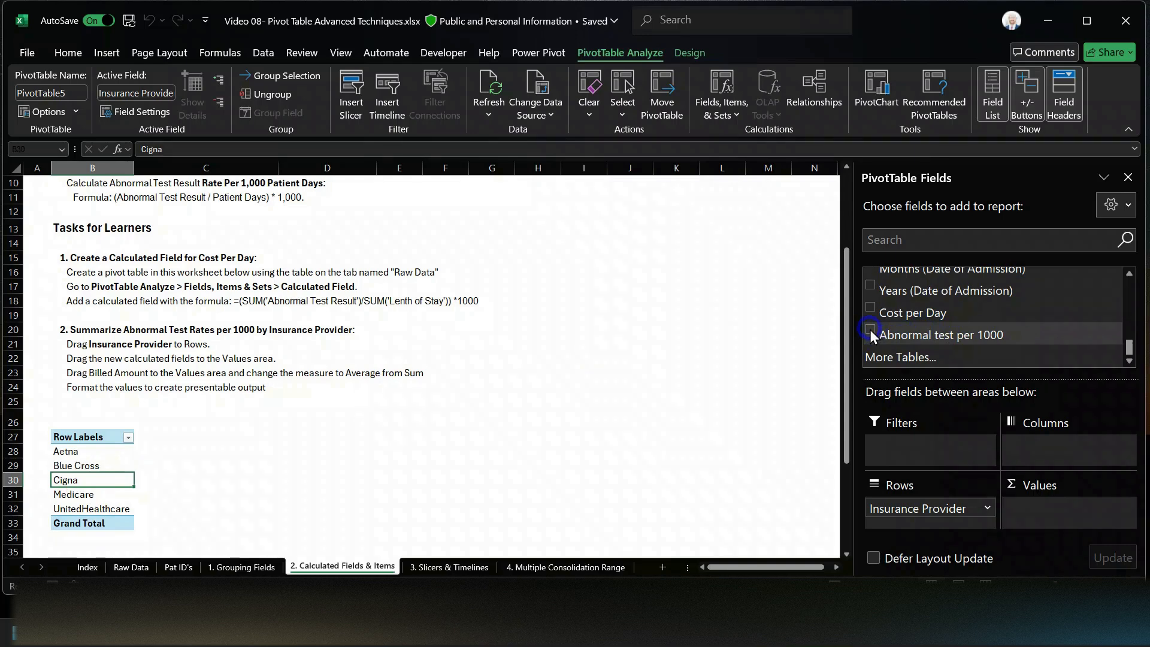
pyautogui.click(870, 332)
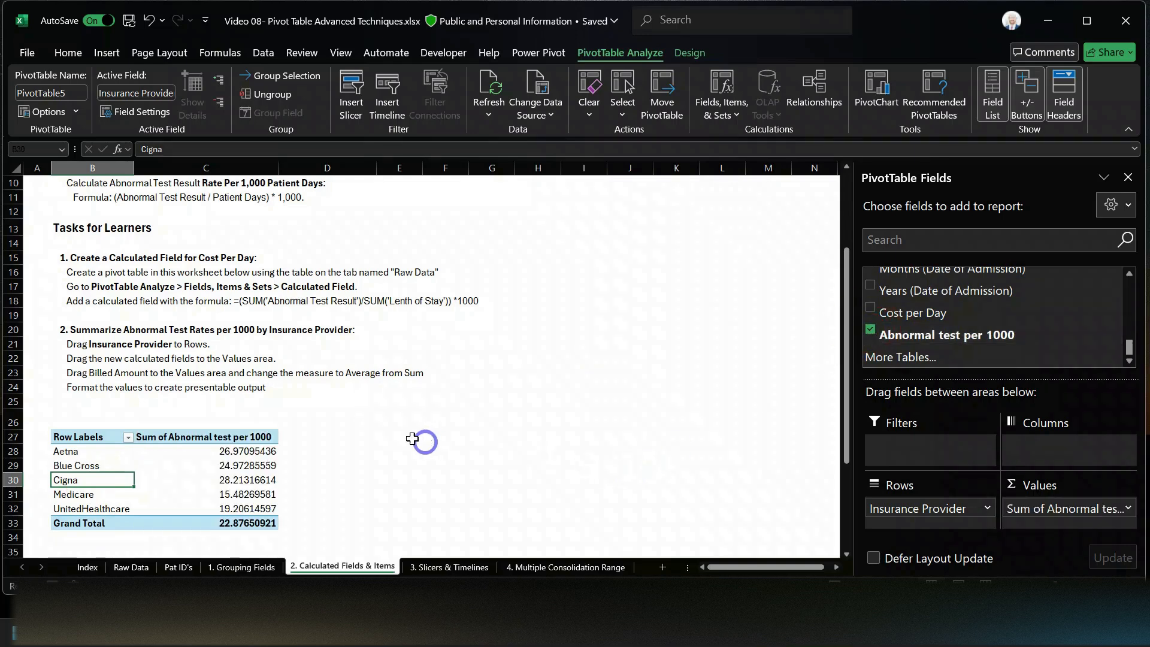
pyautogui.click(215, 468)
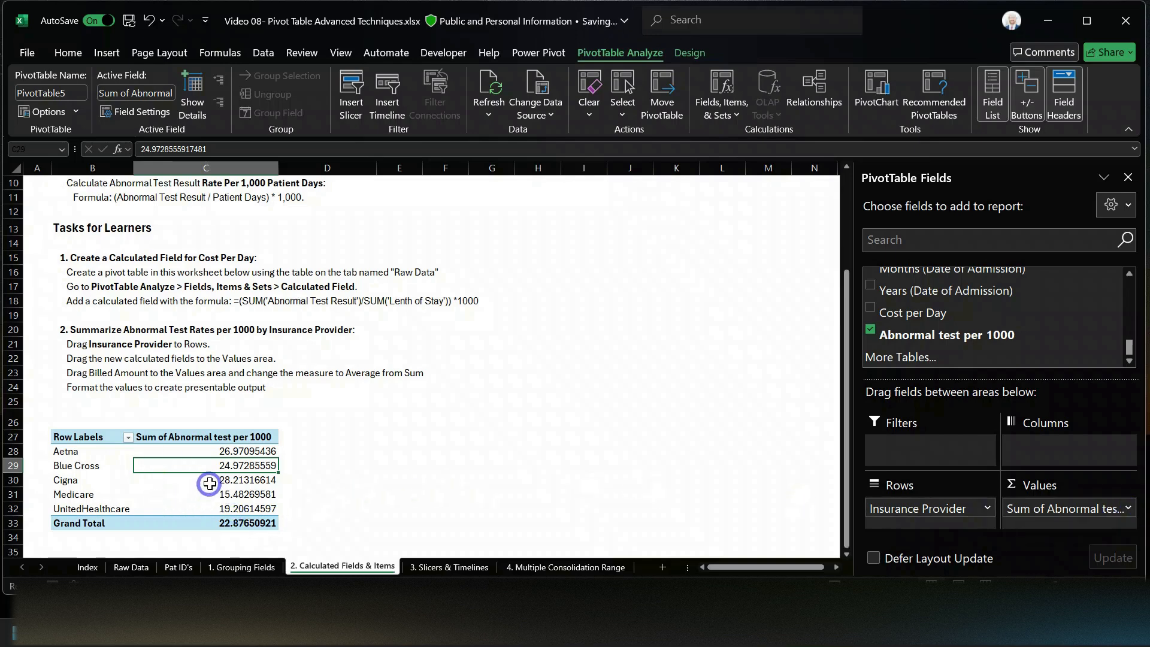
pyautogui.click(240, 436)
pyautogui.moveTo(266, 520); pyautogui.dragTo(236, 430)
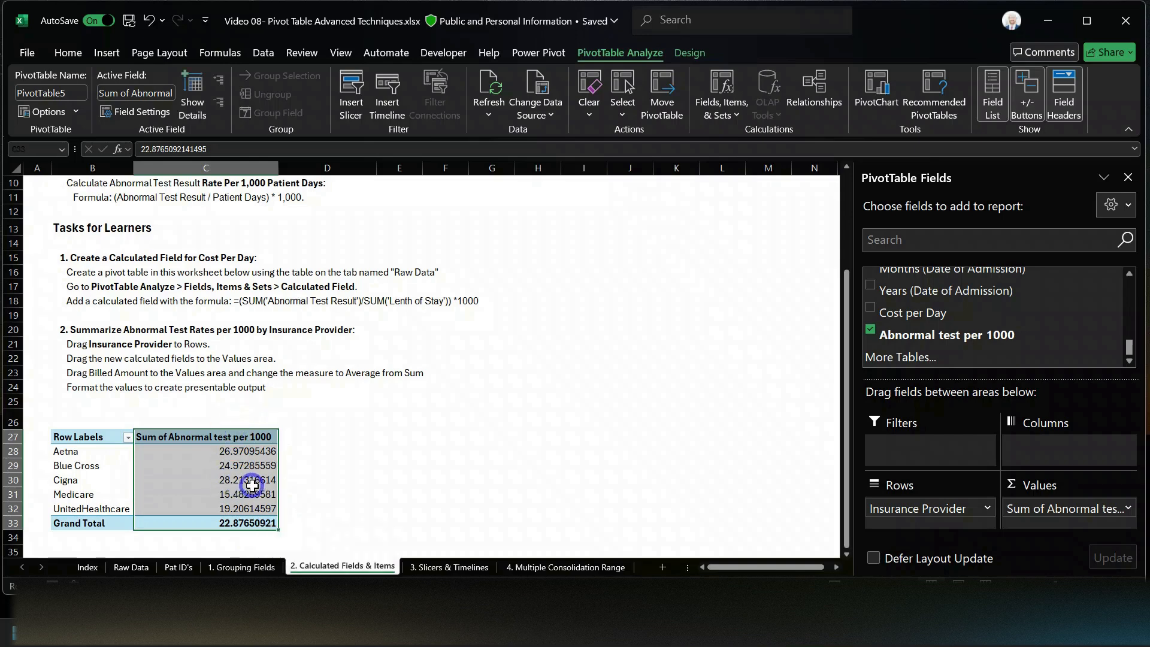
pyautogui.click(246, 480)
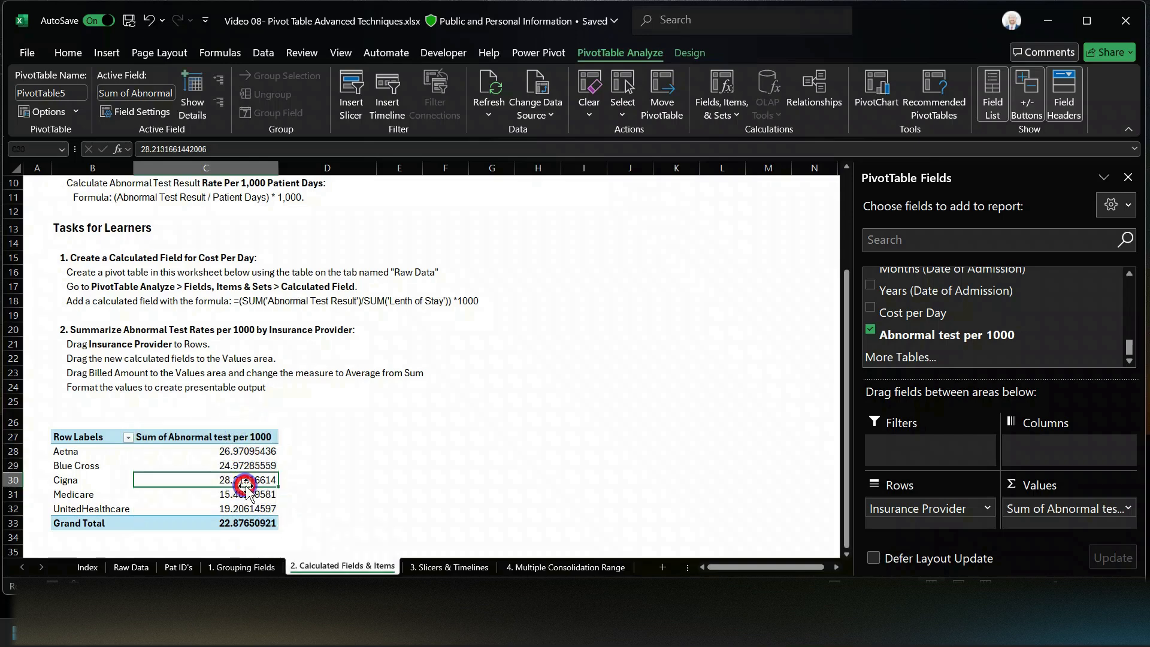
# Format the Sum of Abnormal test per 1000 value field as Number with 1 decimal place
pyautogui.click(1129, 510)
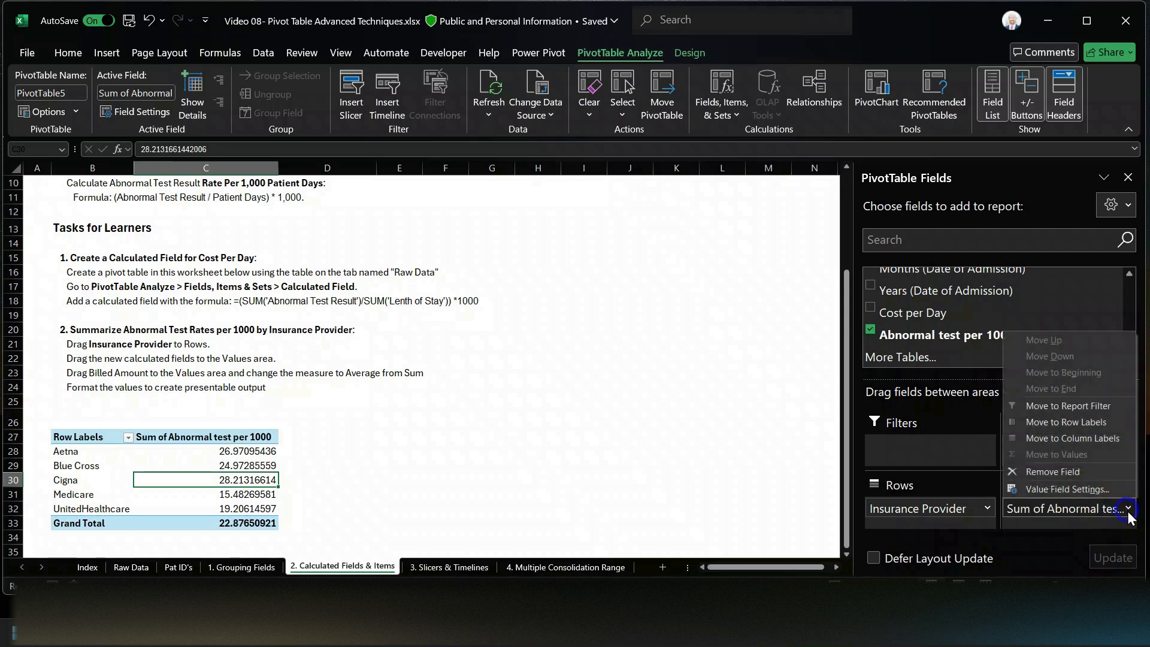
pyautogui.click(1124, 513)
pyautogui.click(1130, 509)
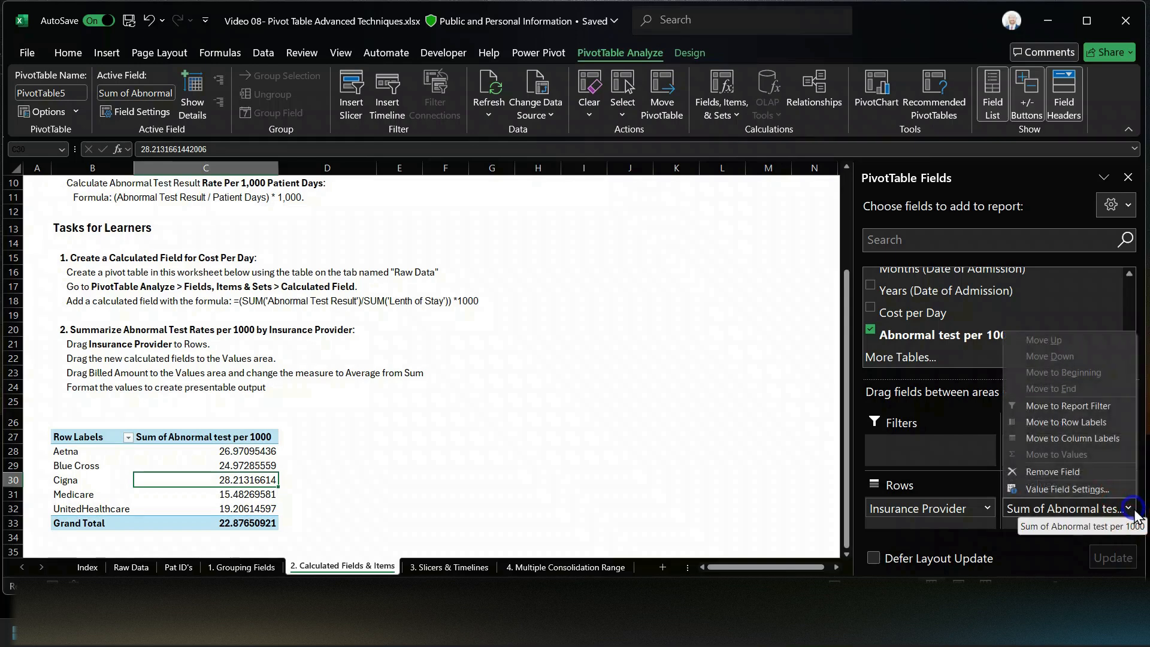
pyautogui.click(1079, 490)
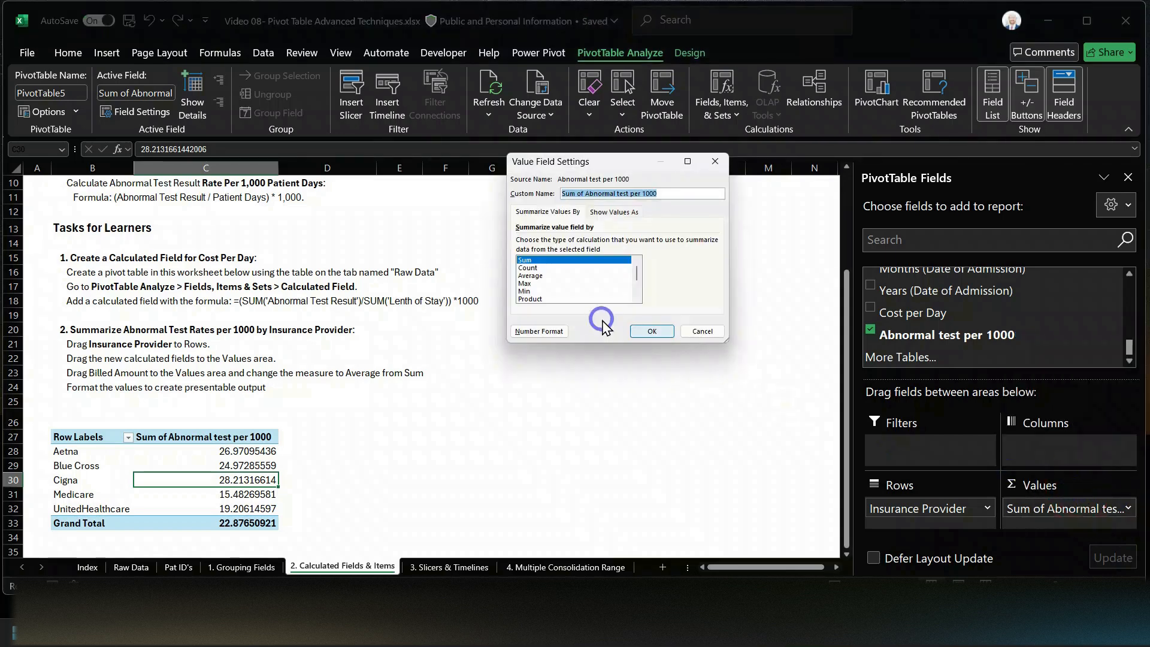
pyautogui.click(541, 332)
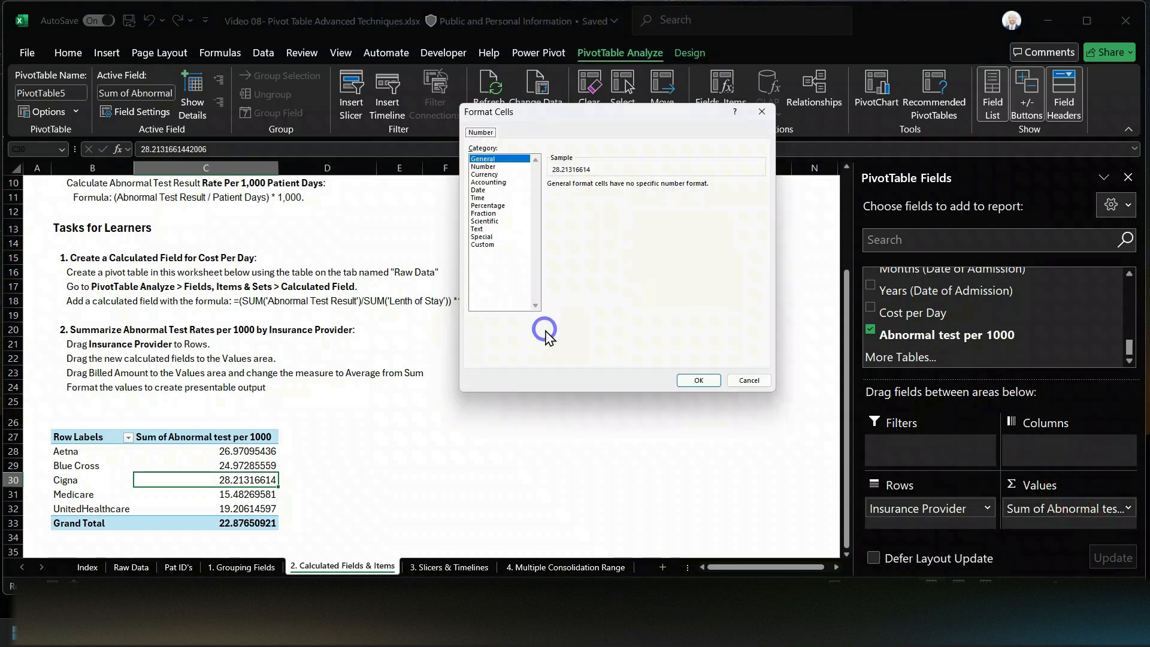
pyautogui.click(496, 166)
pyautogui.click(628, 188)
pyautogui.click(629, 188)
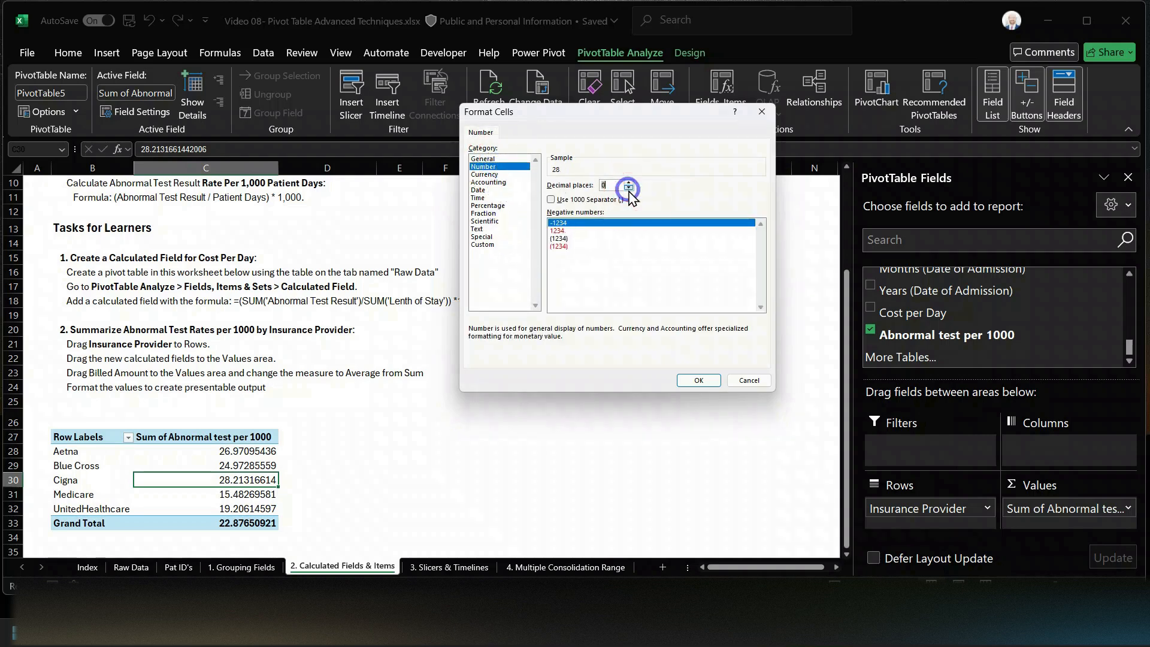
pyautogui.click(629, 182)
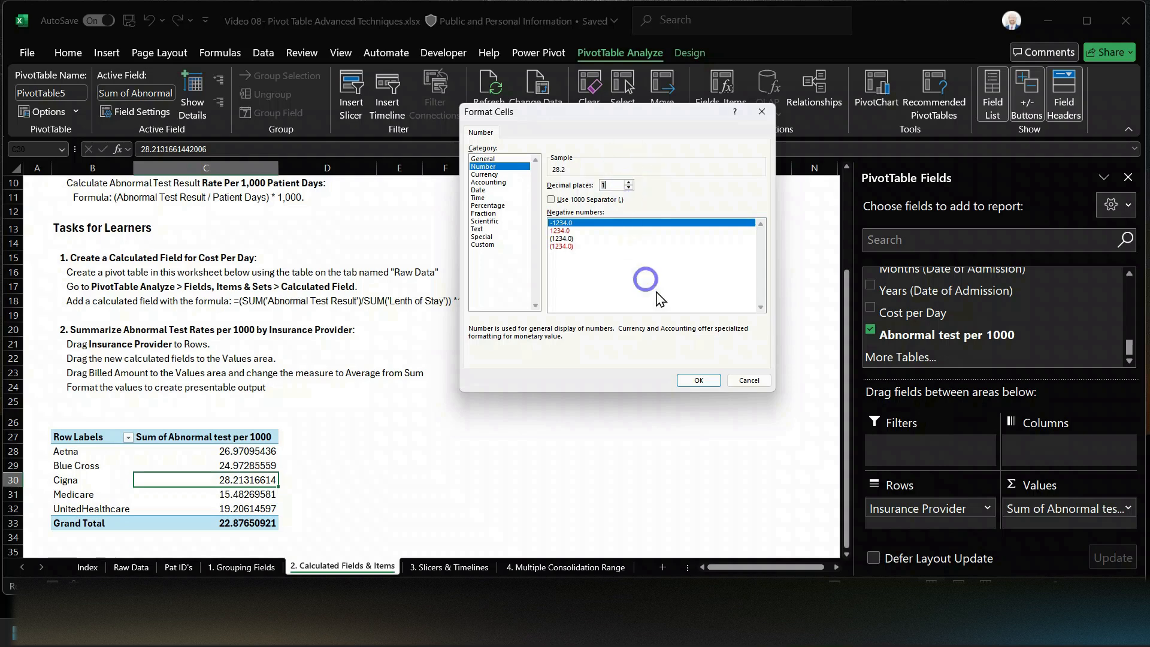
pyautogui.click(699, 380)
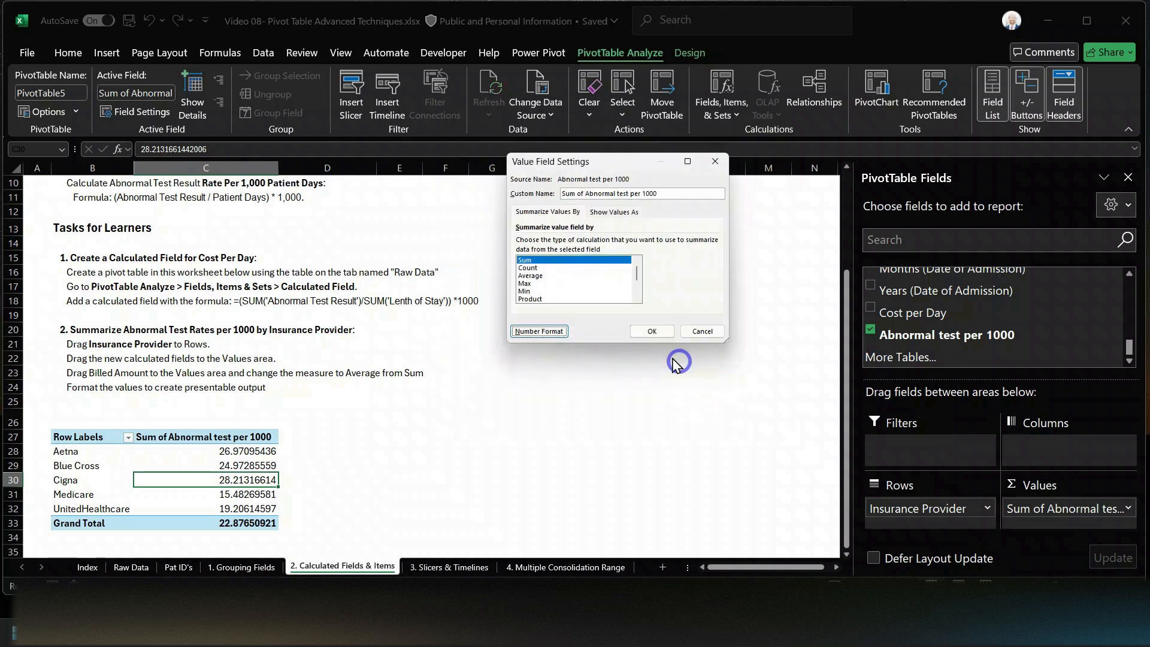
pyautogui.click(638, 328)
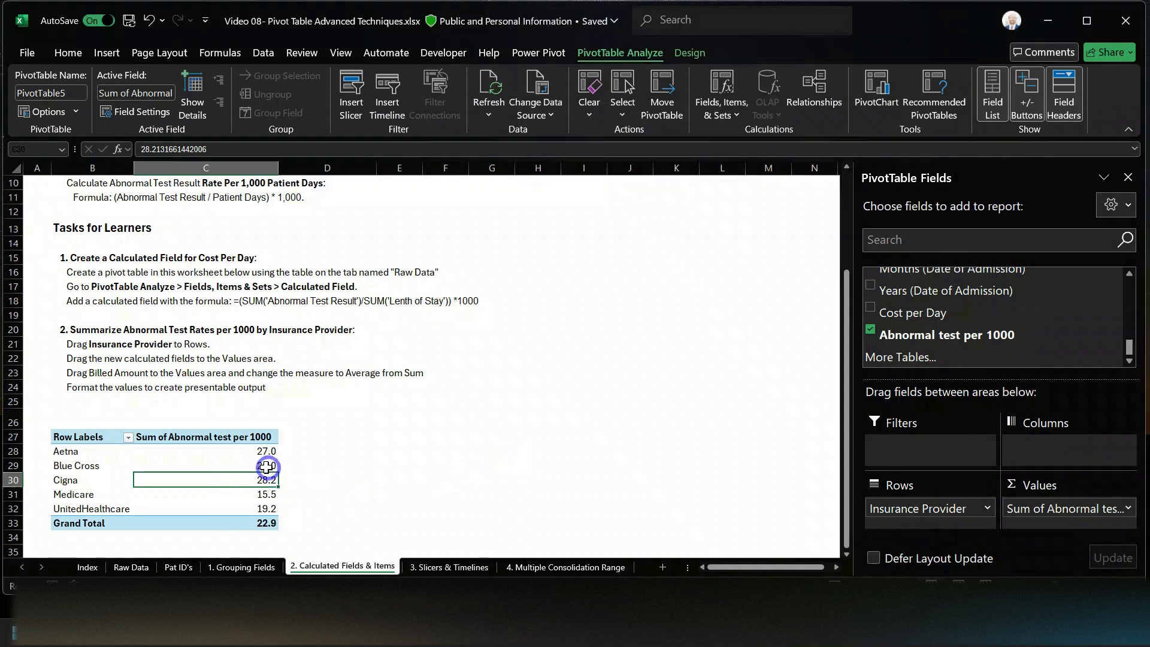
pyautogui.moveTo(251, 454); pyautogui.dragTo(257, 508)
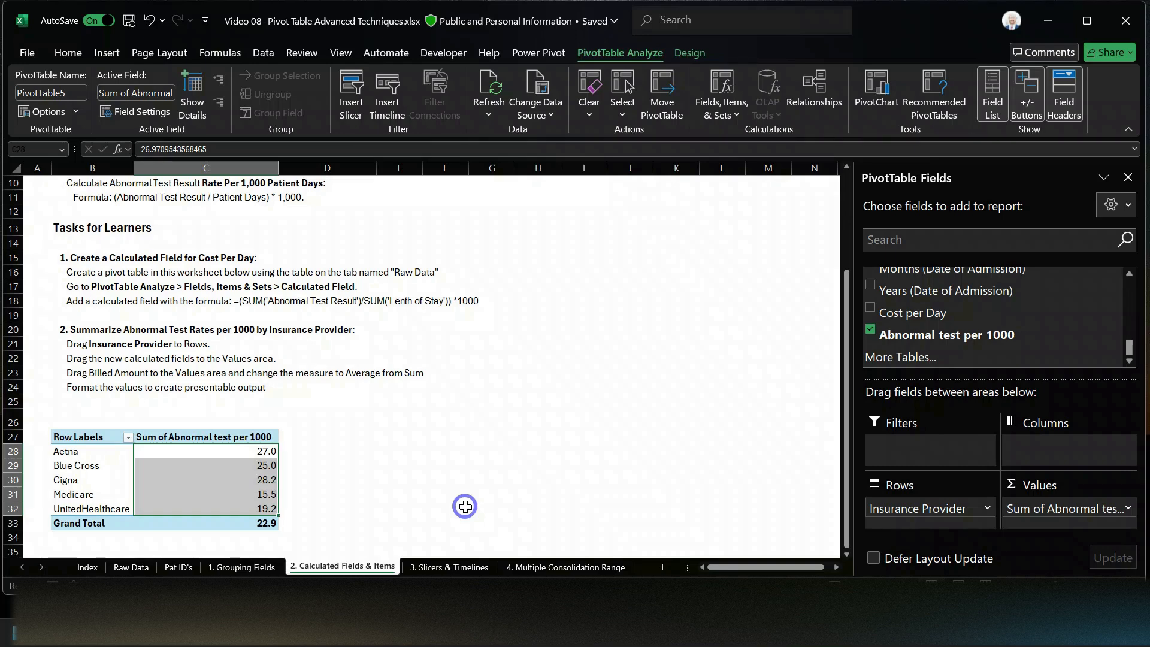
pyautogui.click(254, 469)
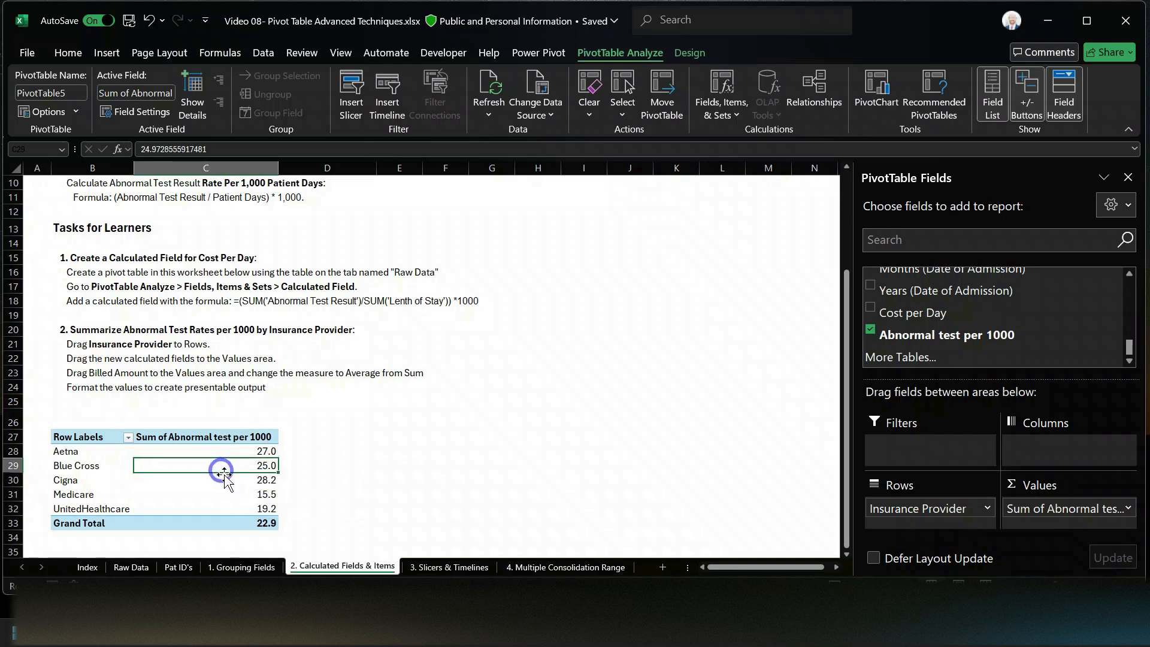
# Add the Admission Type field to the pivot table and place it in the Columns area
pyautogui.scroll(5, 919, 331)
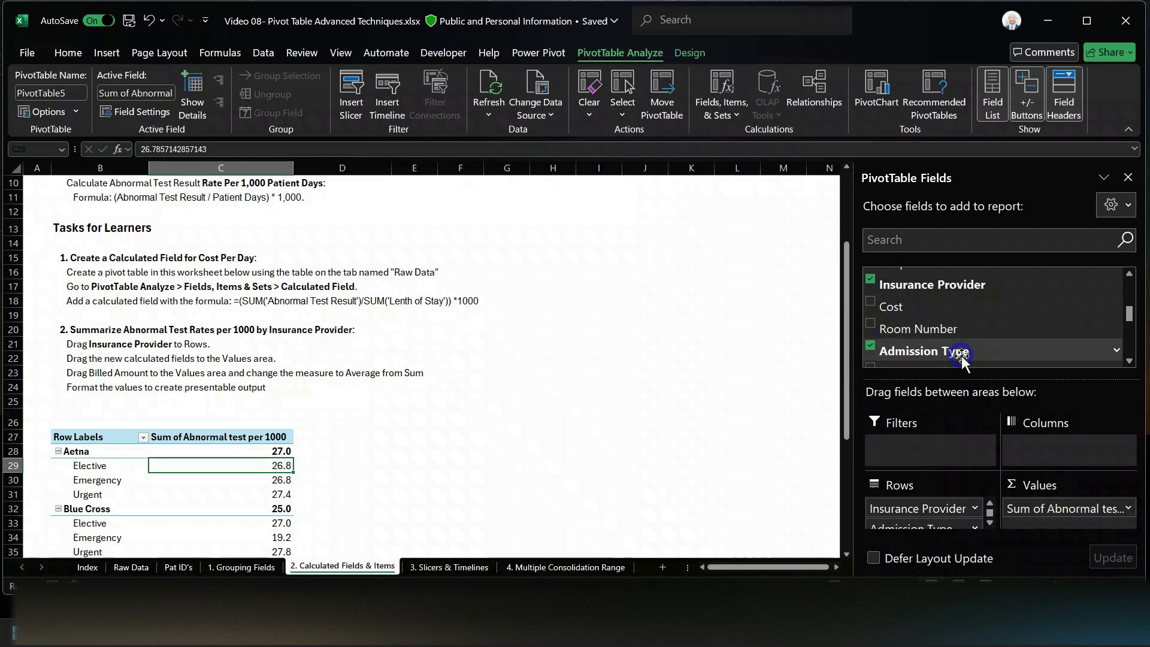
pyautogui.click(924, 524)
pyautogui.moveTo(924, 527); pyautogui.dragTo(1078, 452)
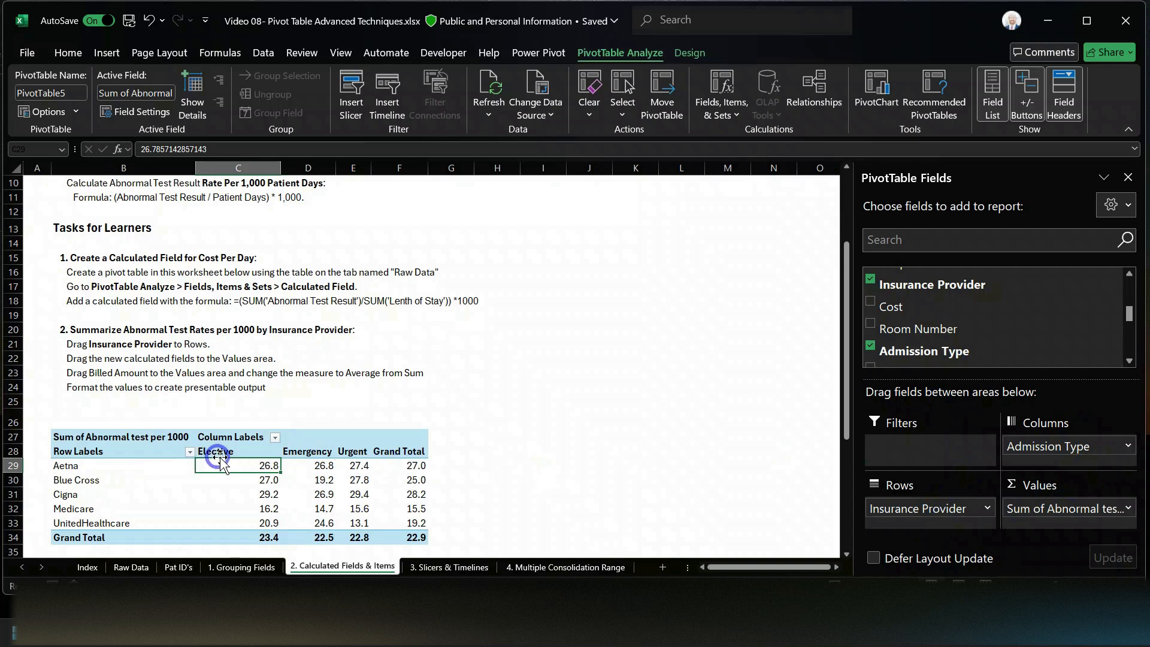
# Examine the abnormal test rates by insurance provider and admission type alongside the task instructions above the pivot table
pyautogui.moveTo(240, 466); pyautogui.dragTo(417, 526)
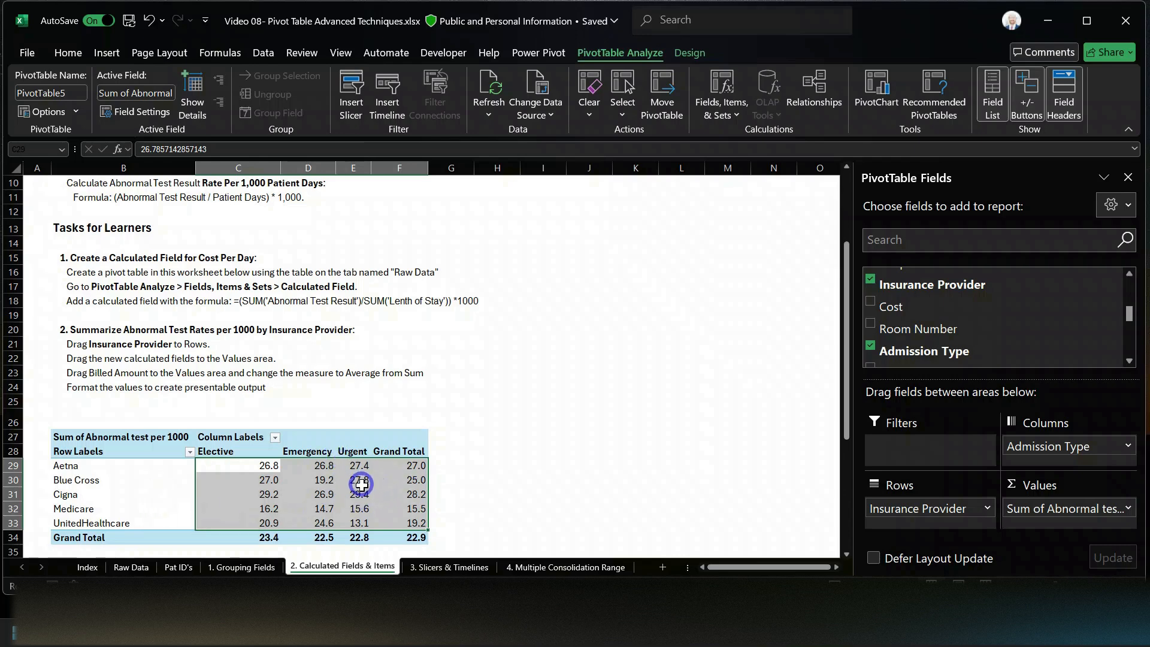
pyautogui.moveTo(361, 484)
pyautogui.scroll(-2, 489, 471)
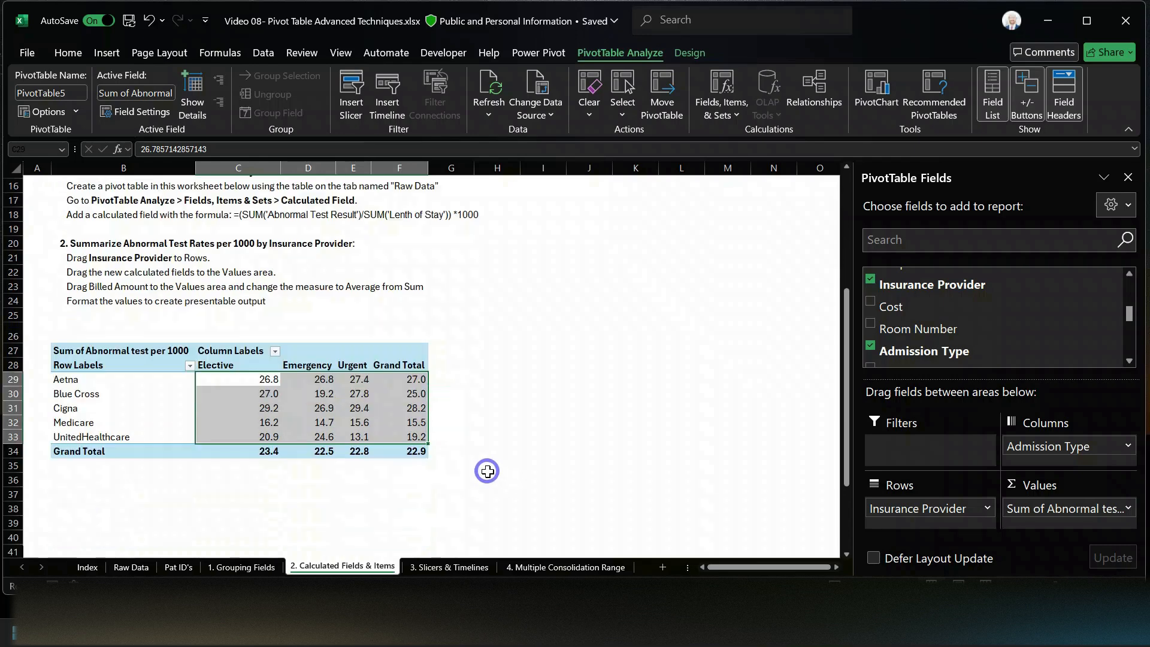
pyautogui.scroll(5, 490, 448)
pyautogui.scroll(-3, 489, 449)
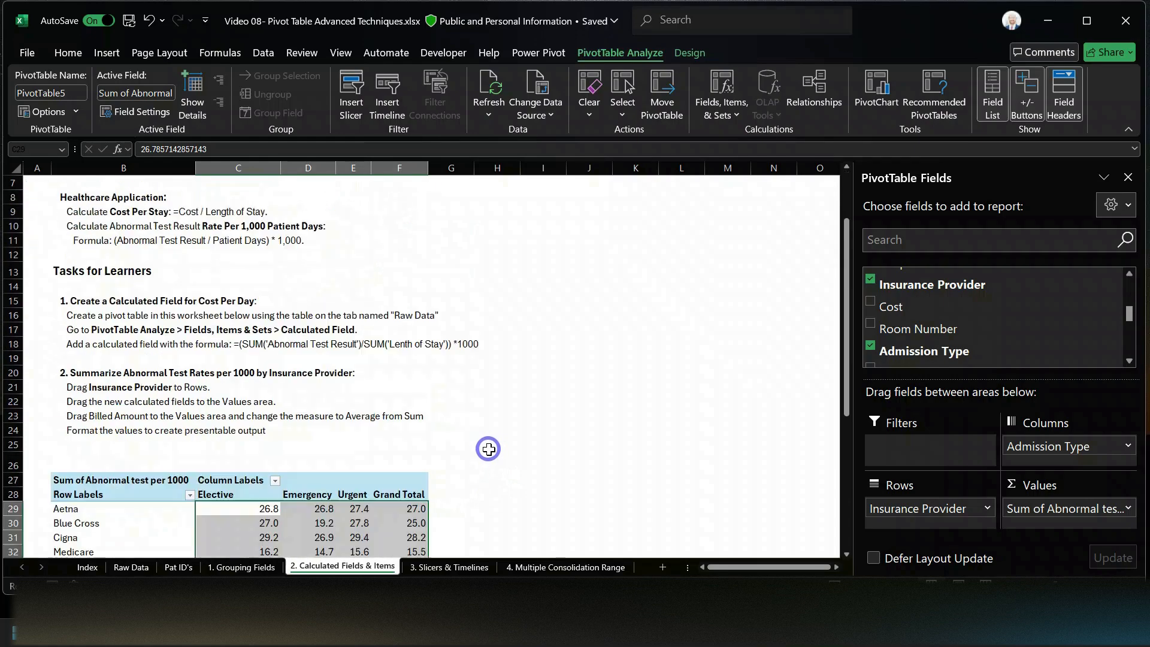
pyautogui.scroll(-2, 489, 449)
pyautogui.click(488, 438)
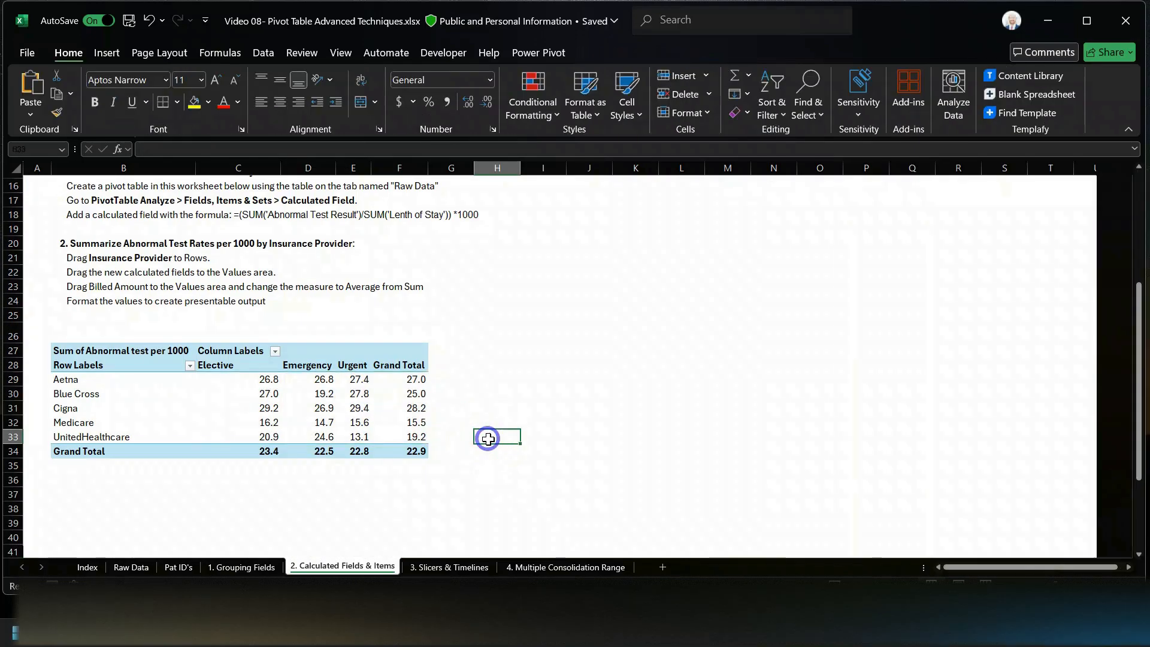
pyautogui.click(447, 468)
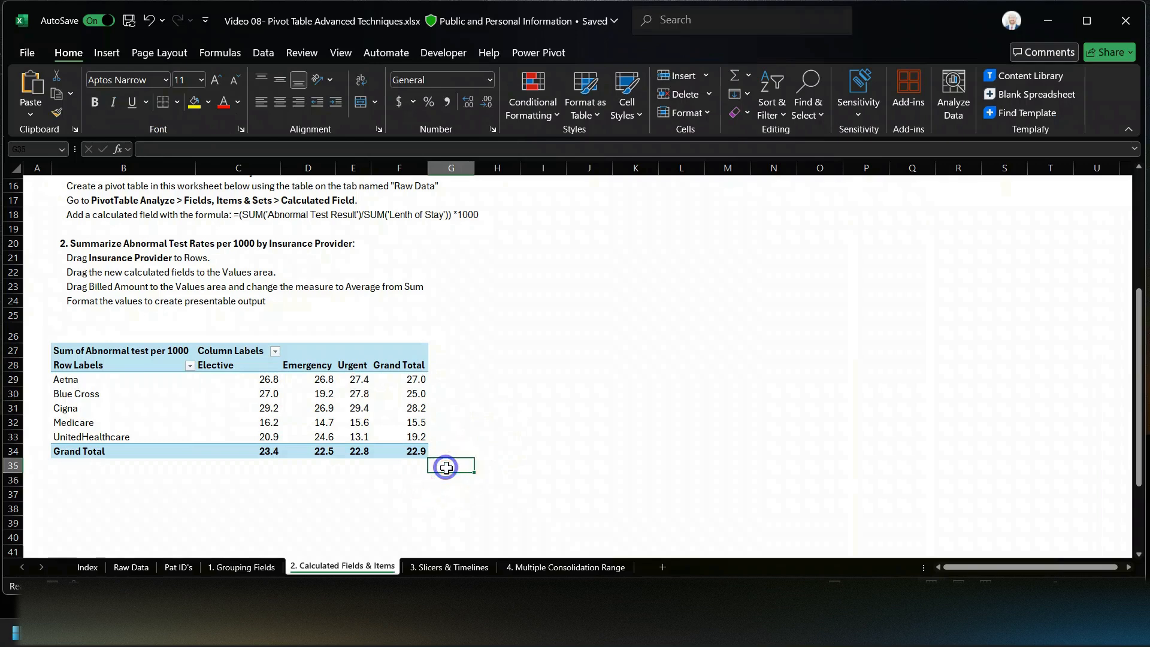
# Try to paste a copy of the whole abnormal test rate pivot table over the existing one on the 3. Slicers & Timelines sheet
pyautogui.click(66, 352)
pyautogui.hotkey('ctrl', 'a')
pyautogui.hotkey('ctrl', 'c')
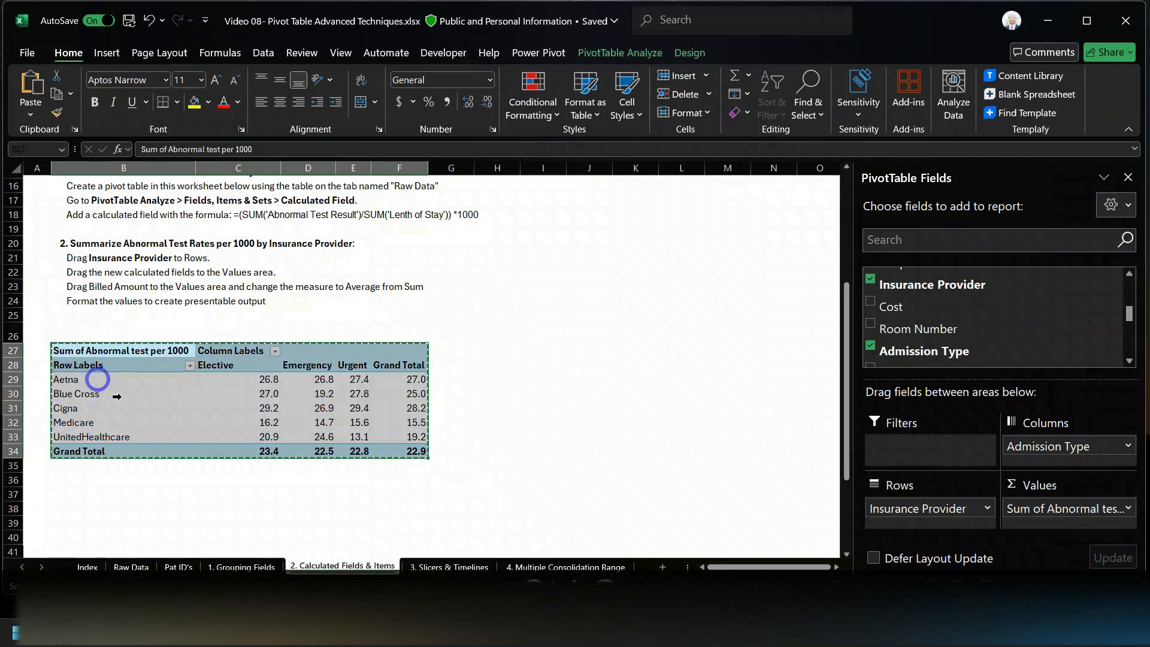
pyautogui.click(439, 566)
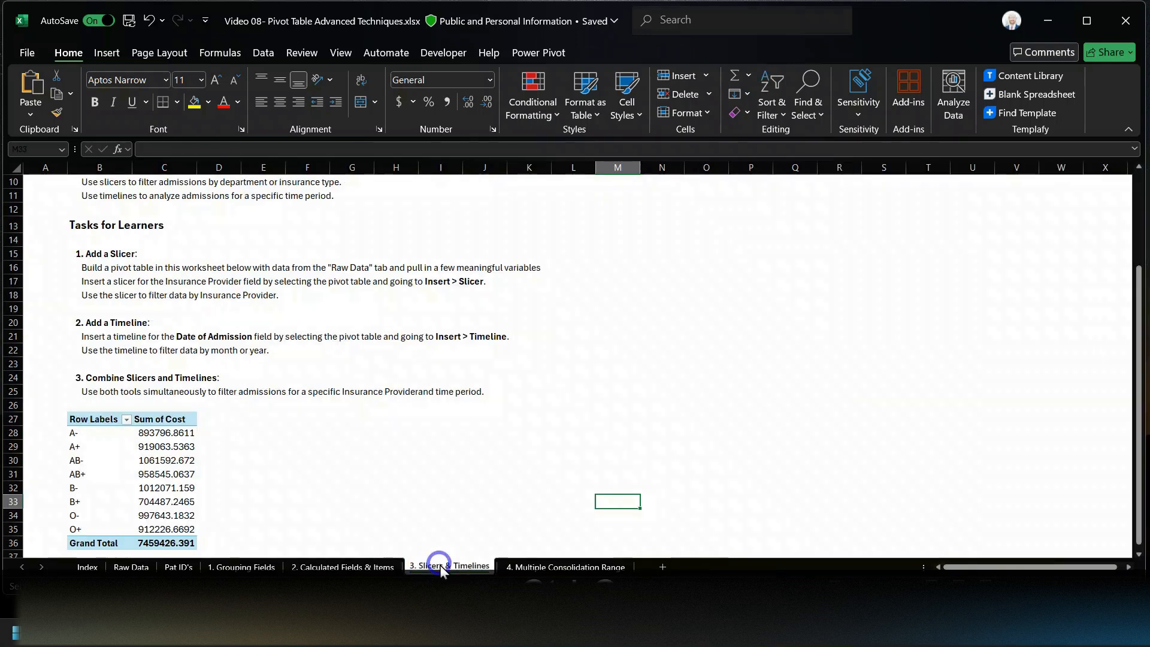
pyautogui.moveTo(94, 419); pyautogui.dragTo(157, 540)
pyautogui.hotkey('ctrl', 'v')
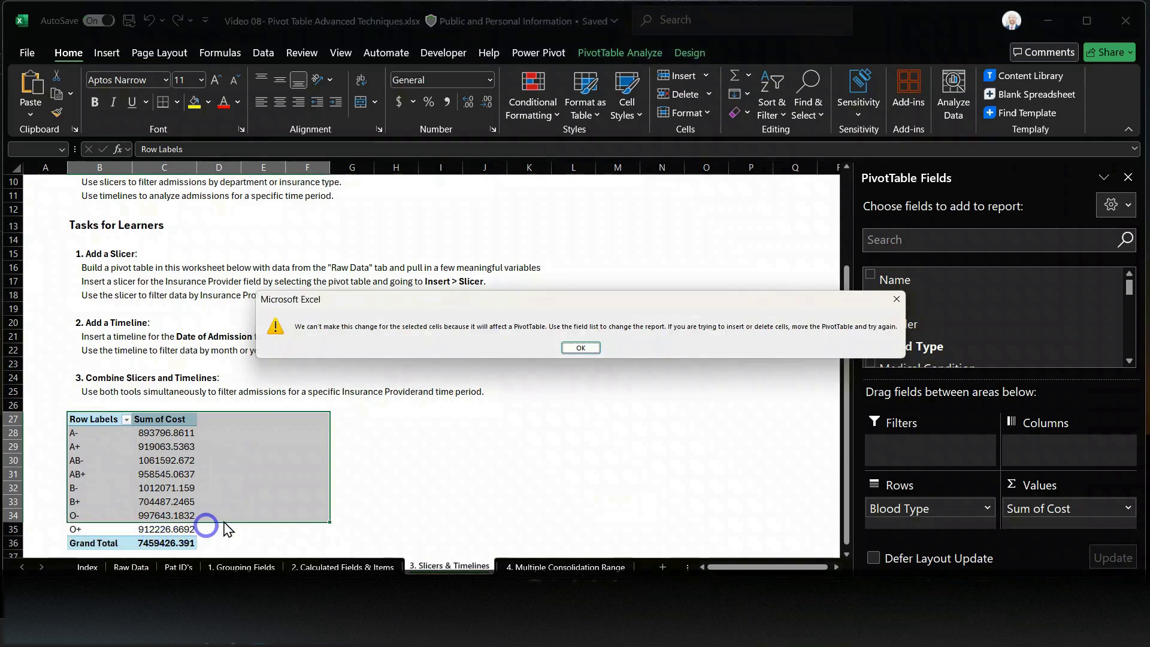
pyautogui.click(580, 349)
# Clear rows 27 to 36 on the 3. Slicers & Timelines sheet and paste a copy of the abnormal test rate pivot table at B27
pyautogui.moveTo(12, 418); pyautogui.dragTo(8, 539)
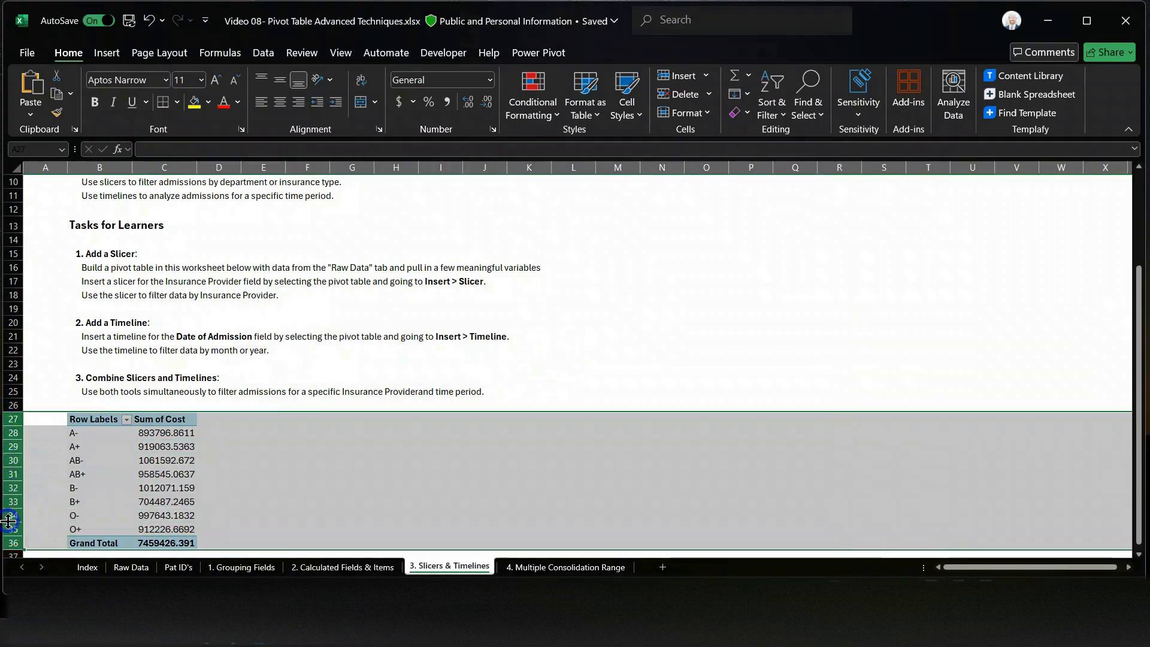
pyautogui.press('Delete')
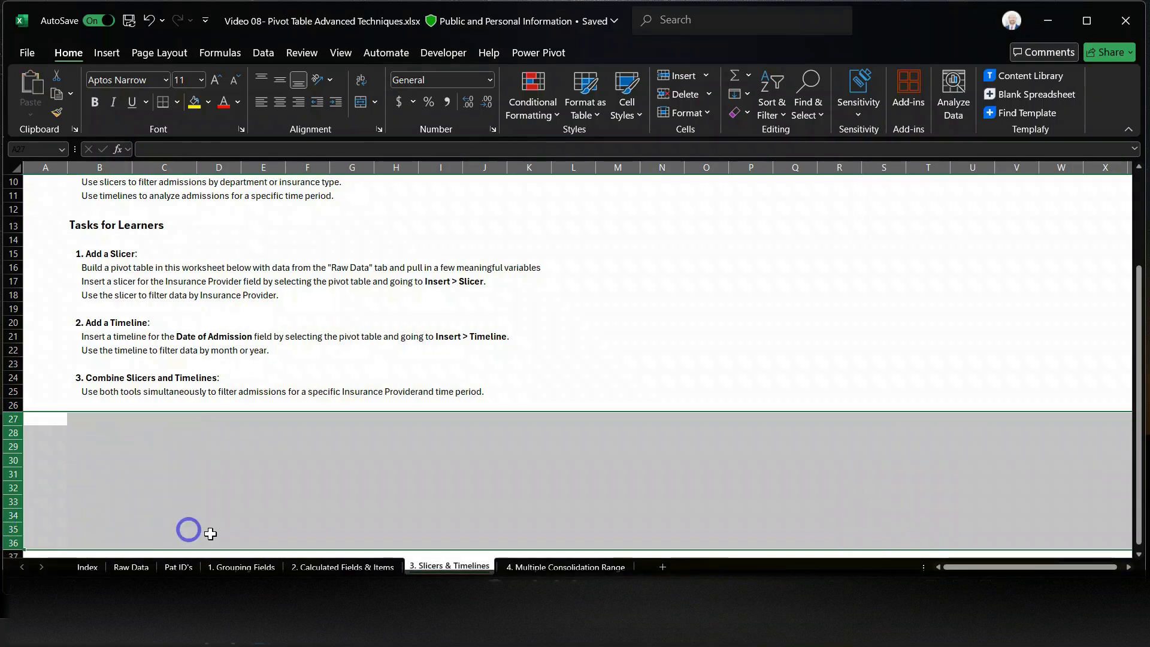
pyautogui.click(326, 568)
pyautogui.hotkey('ctrl', 'c')
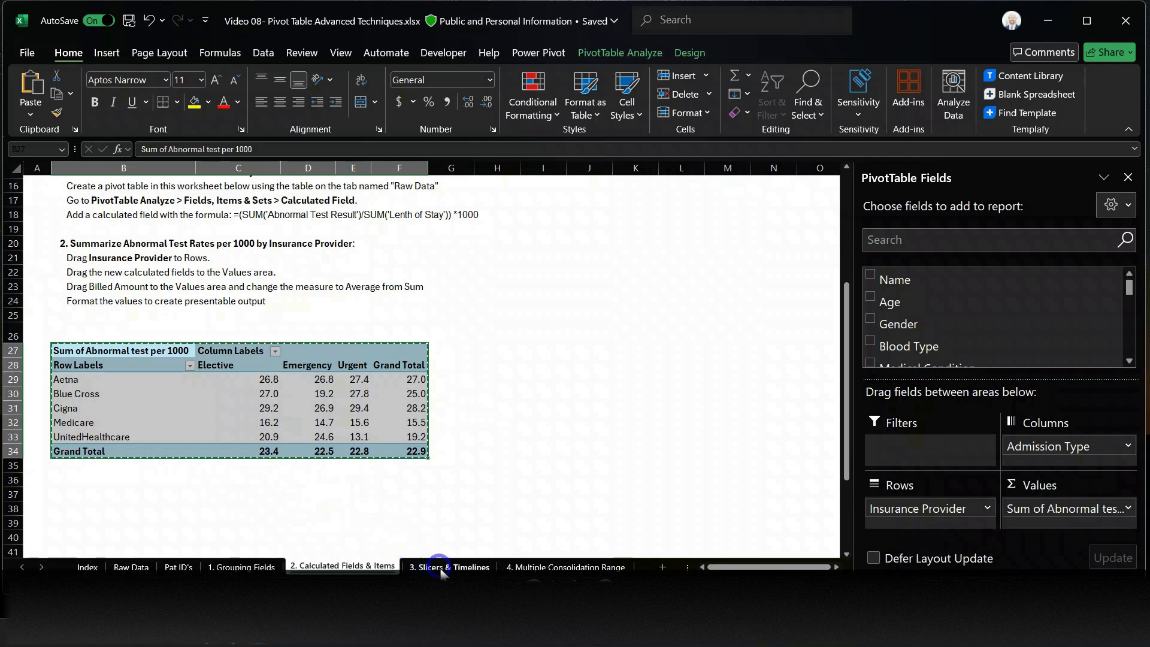
pyautogui.click(441, 568)
pyautogui.click(105, 425)
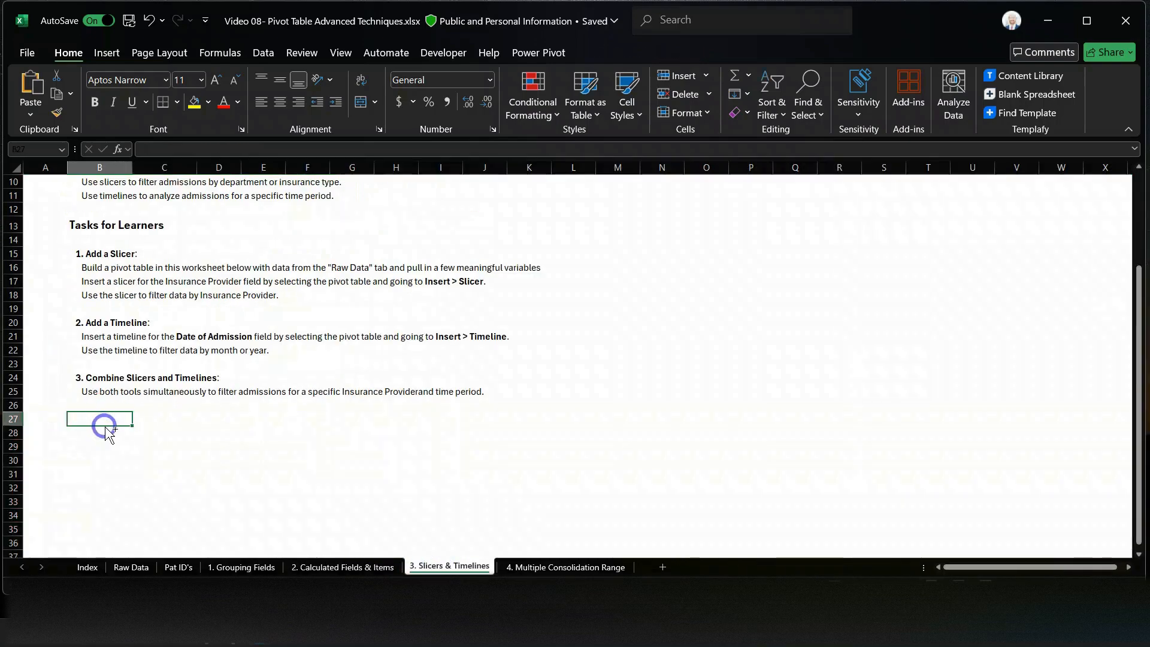
pyautogui.hotkey('ctrl', 'v')
pyautogui.click(308, 475)
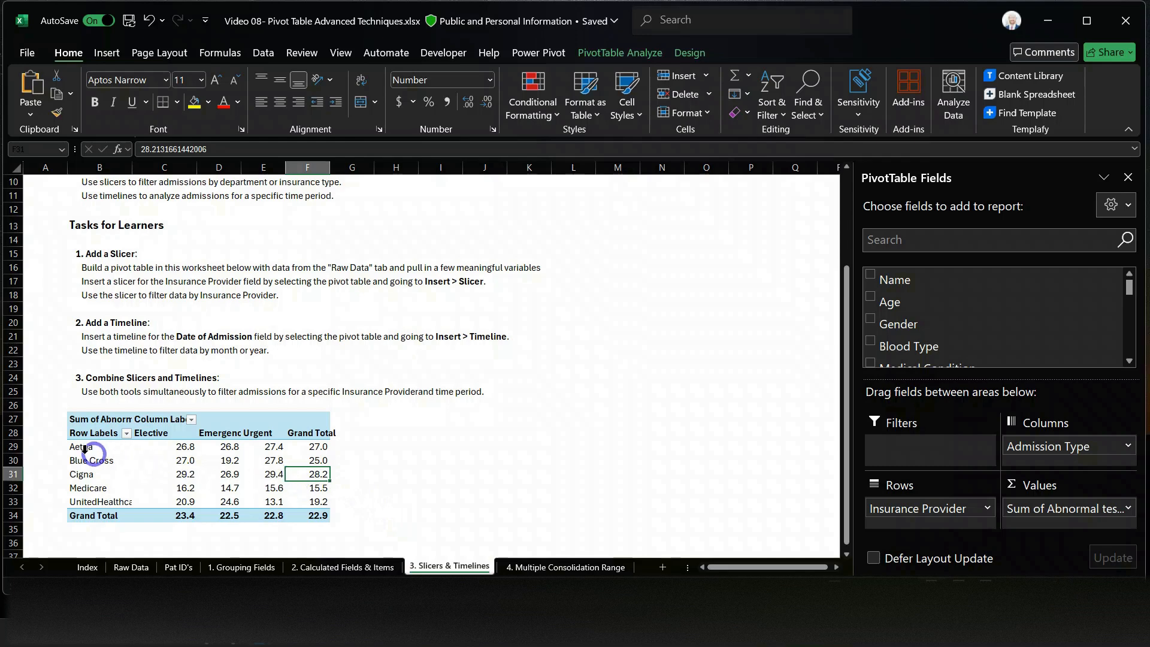
# Insert slicers for the Blood Type and Medication fields of the copied pivot table
pyautogui.click(95, 461)
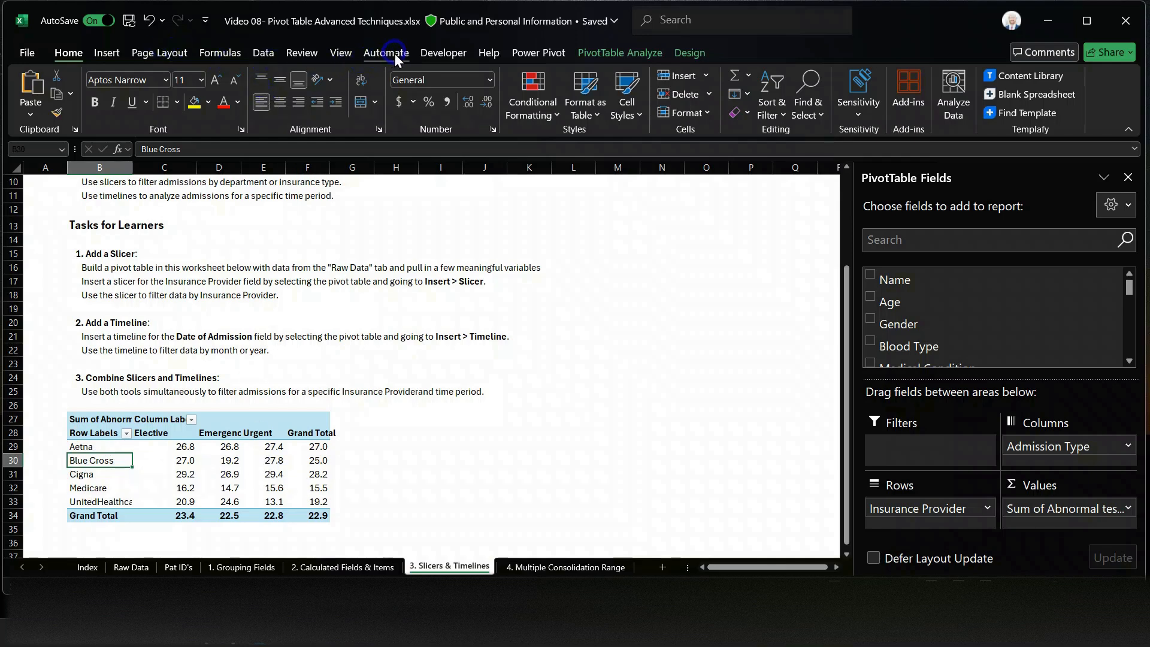
pyautogui.click(619, 54)
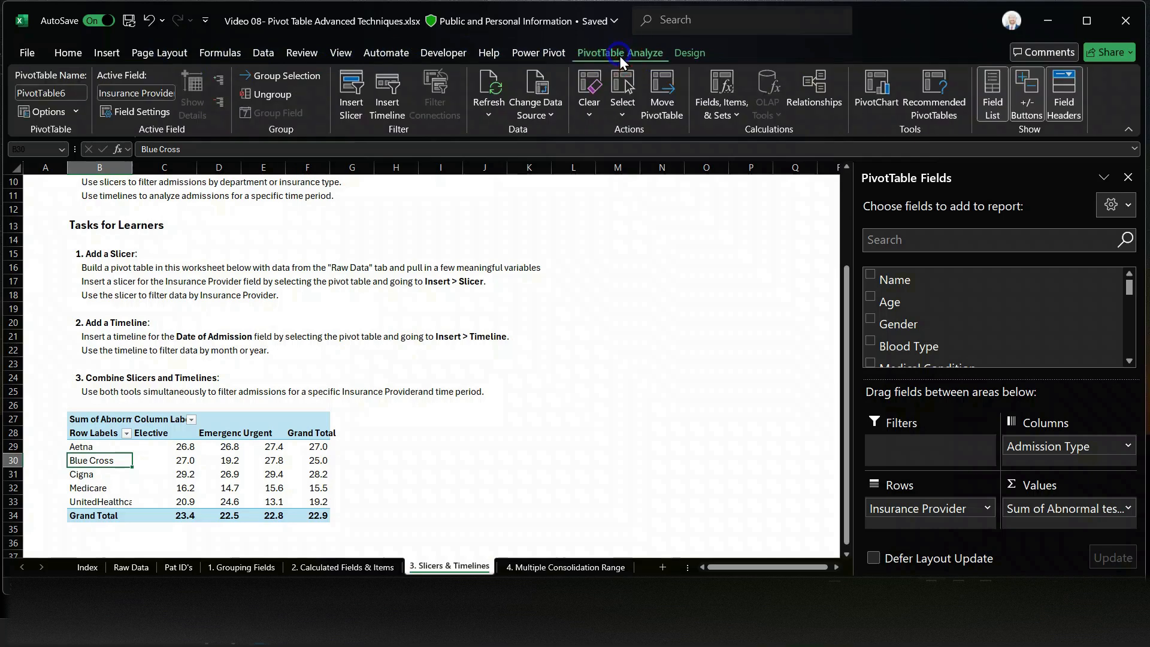
pyautogui.click(352, 94)
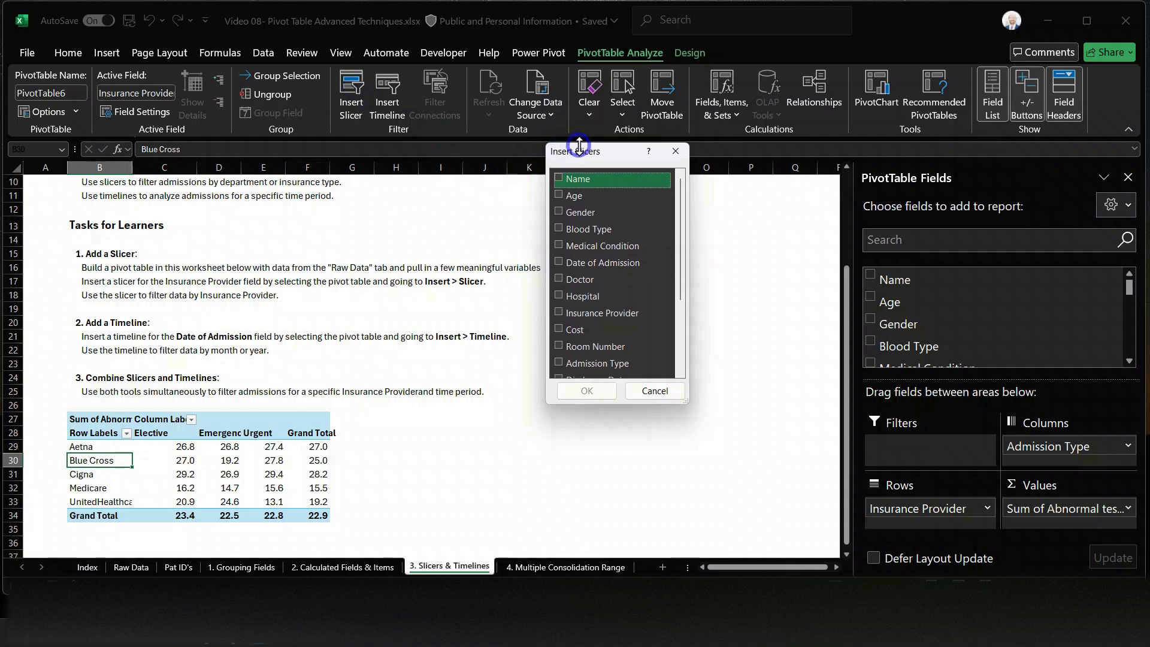
pyautogui.moveTo(575, 149); pyautogui.dragTo(483, 278)
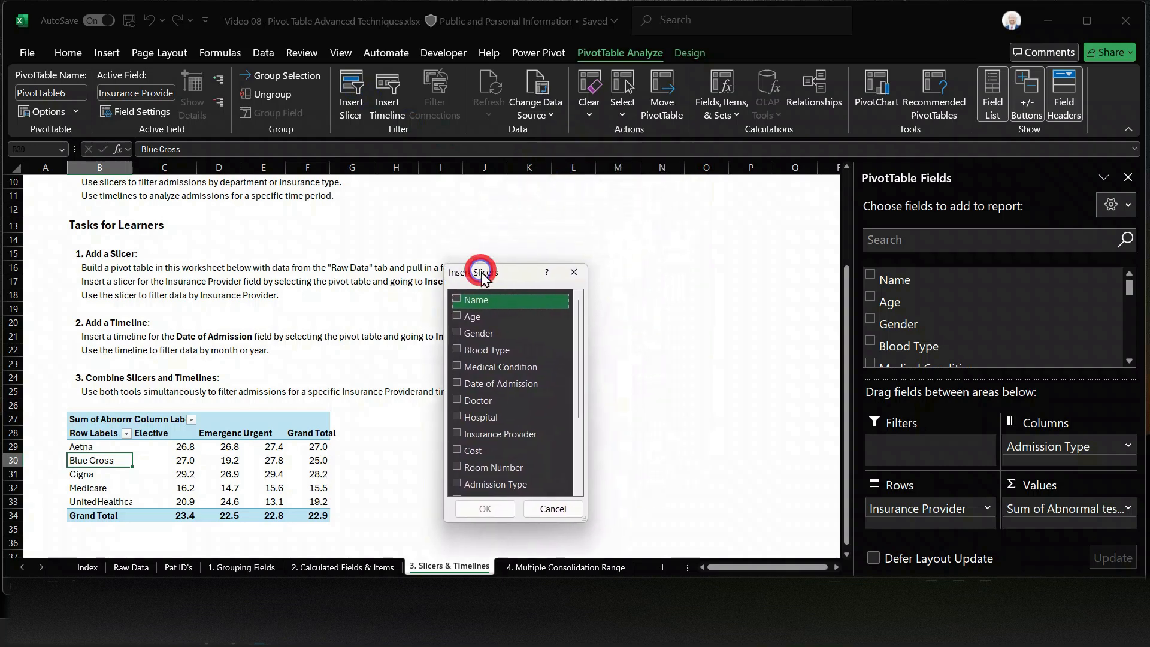
pyautogui.click(496, 372)
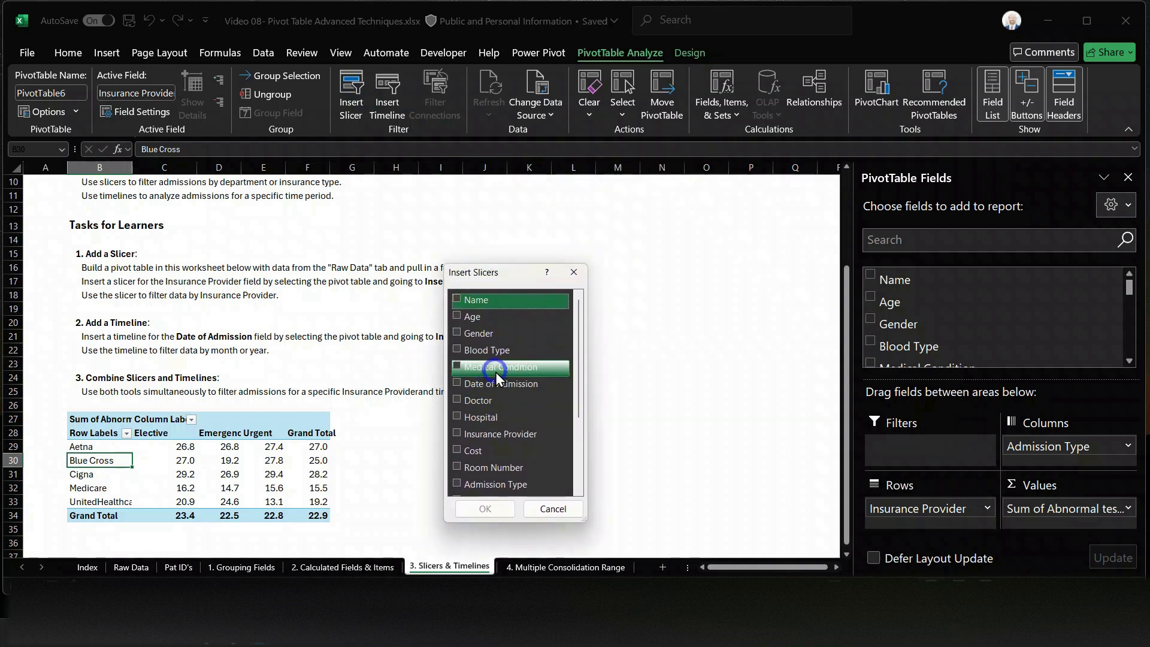
pyautogui.click(515, 335)
pyautogui.click(519, 348)
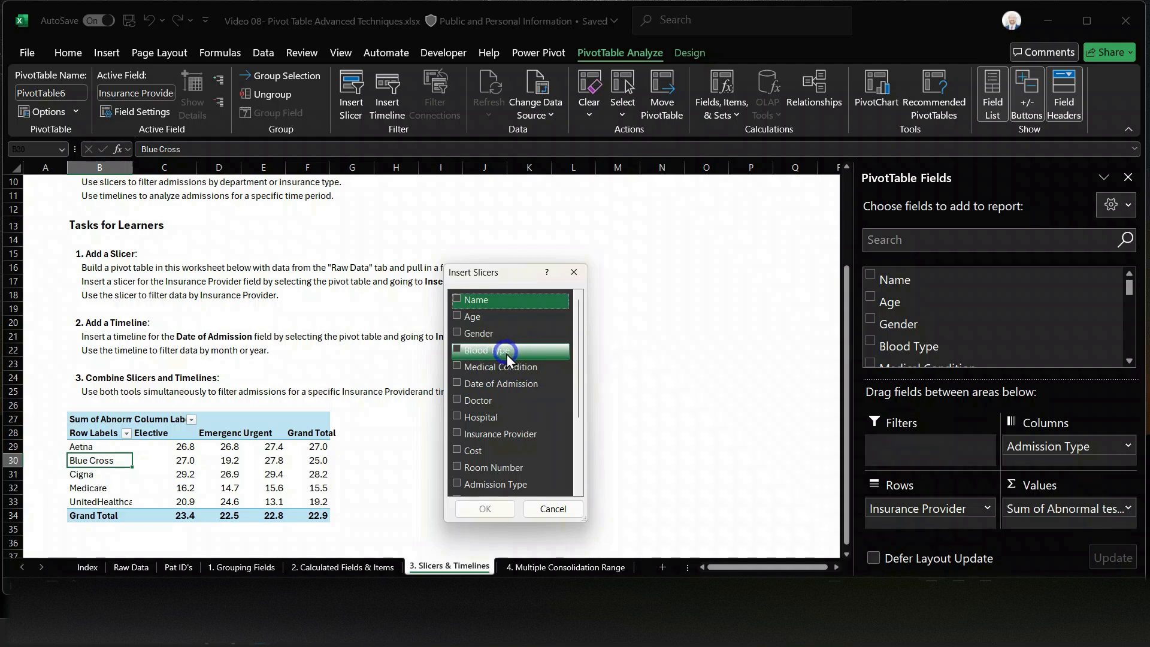
pyautogui.click(514, 367)
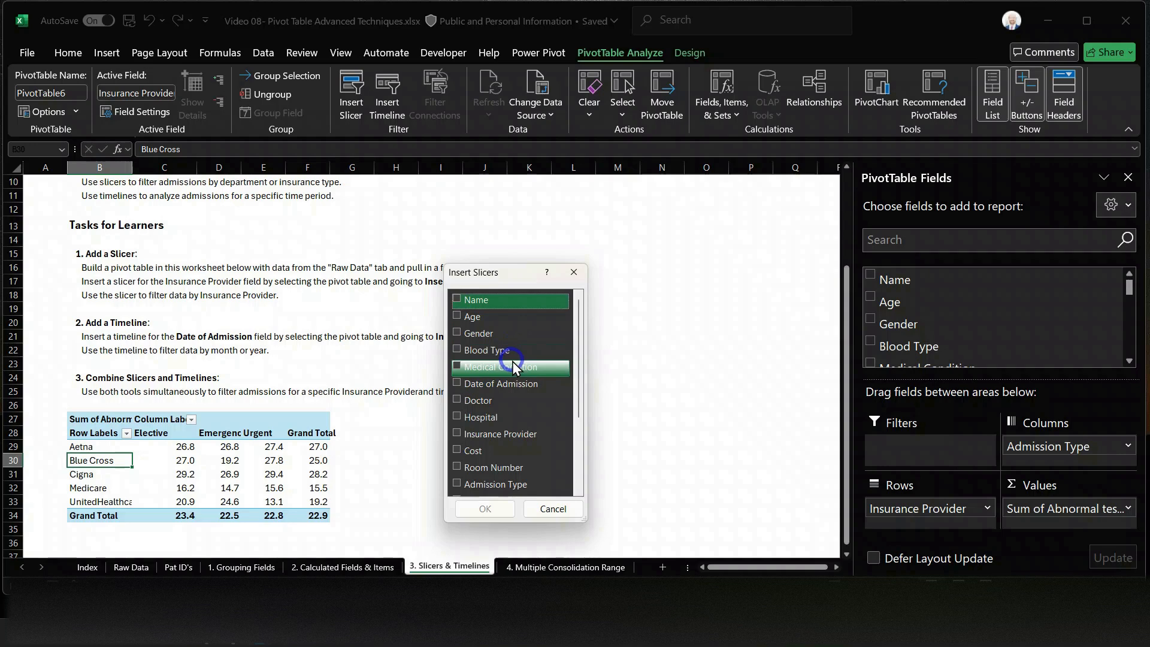
pyautogui.click(494, 351)
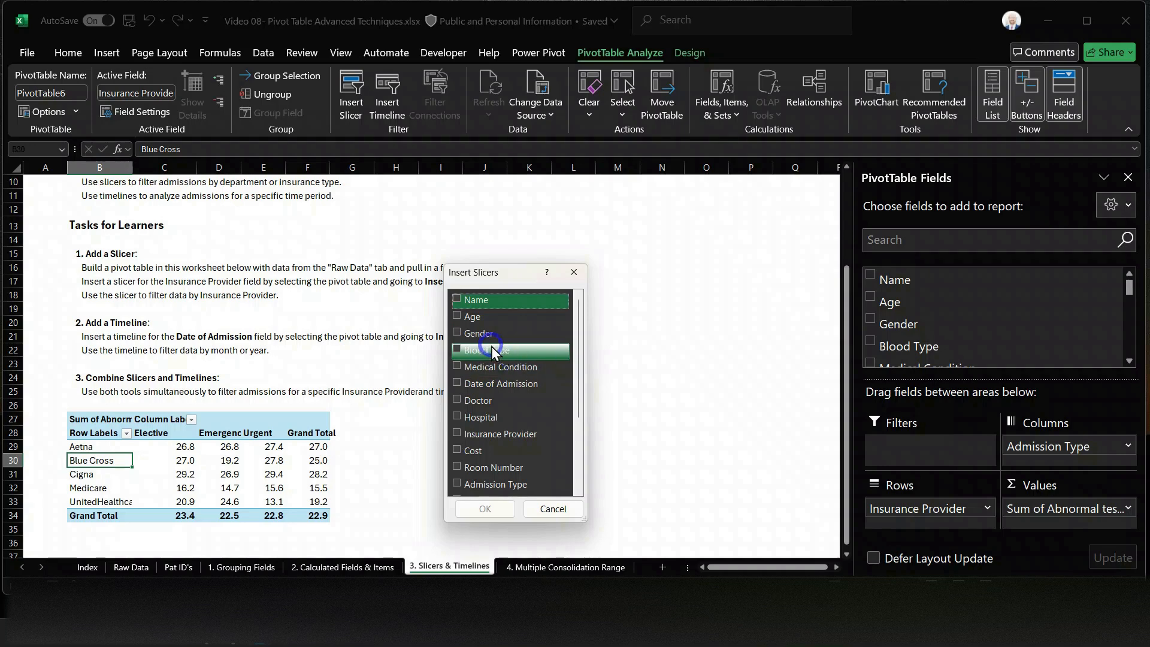
pyautogui.click(458, 352)
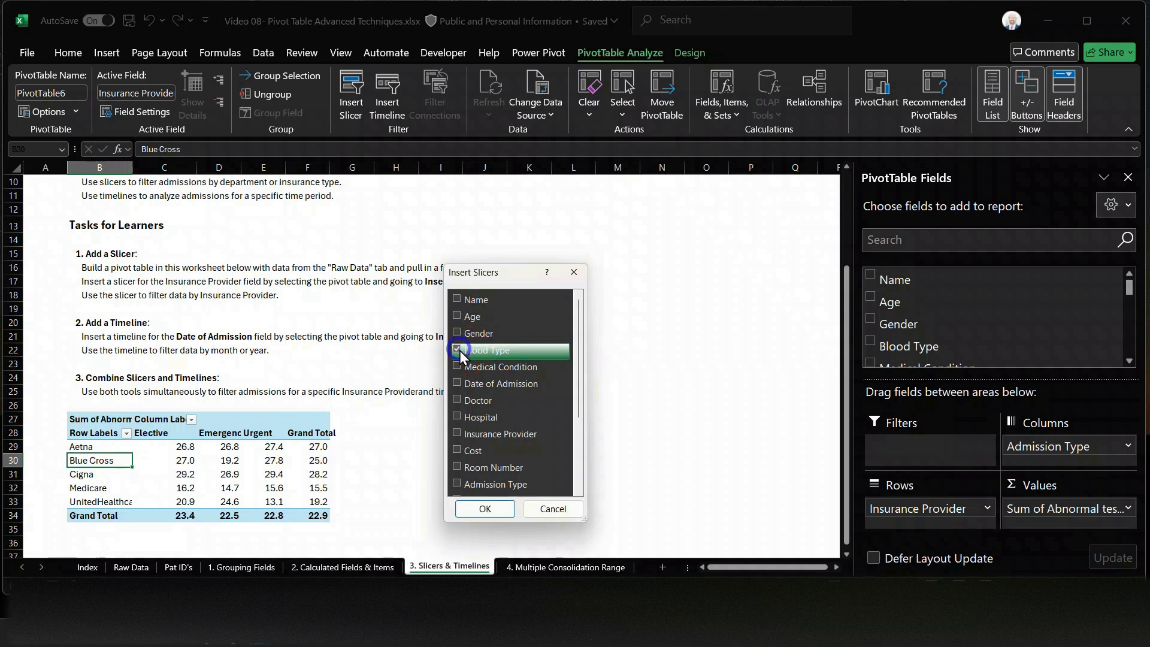
pyautogui.scroll(-2, 479, 393)
pyautogui.scroll(-1, 480, 395)
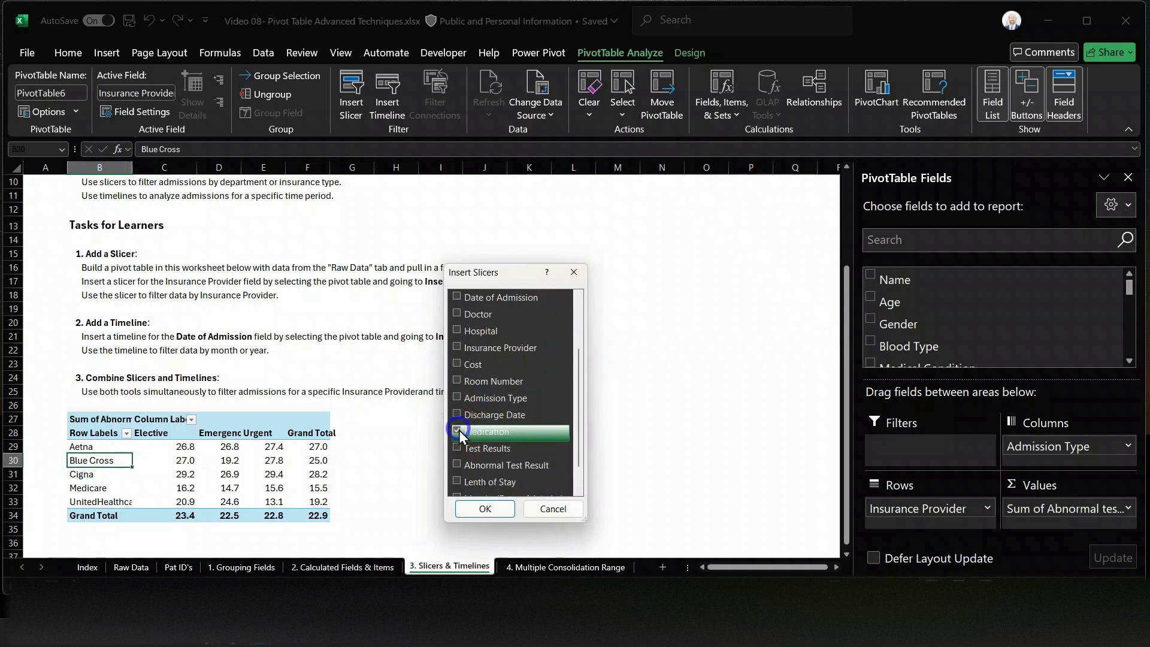
pyautogui.click(485, 508)
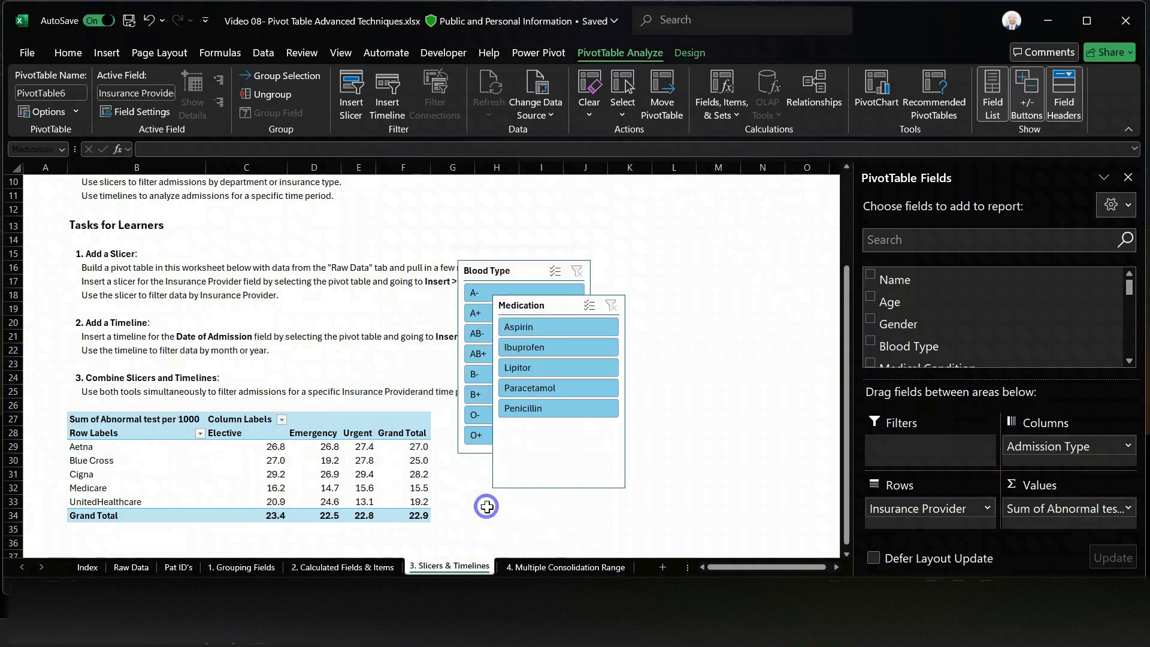
# Arrange the Blood Type and Medication slicers side by side in the empty area to the right of the pivot table
pyautogui.moveTo(520, 323); pyautogui.dragTo(810, 321)
pyautogui.moveTo(491, 266); pyautogui.dragTo(580, 348)
pyautogui.moveTo(829, 305); pyautogui.dragTo(740, 356)
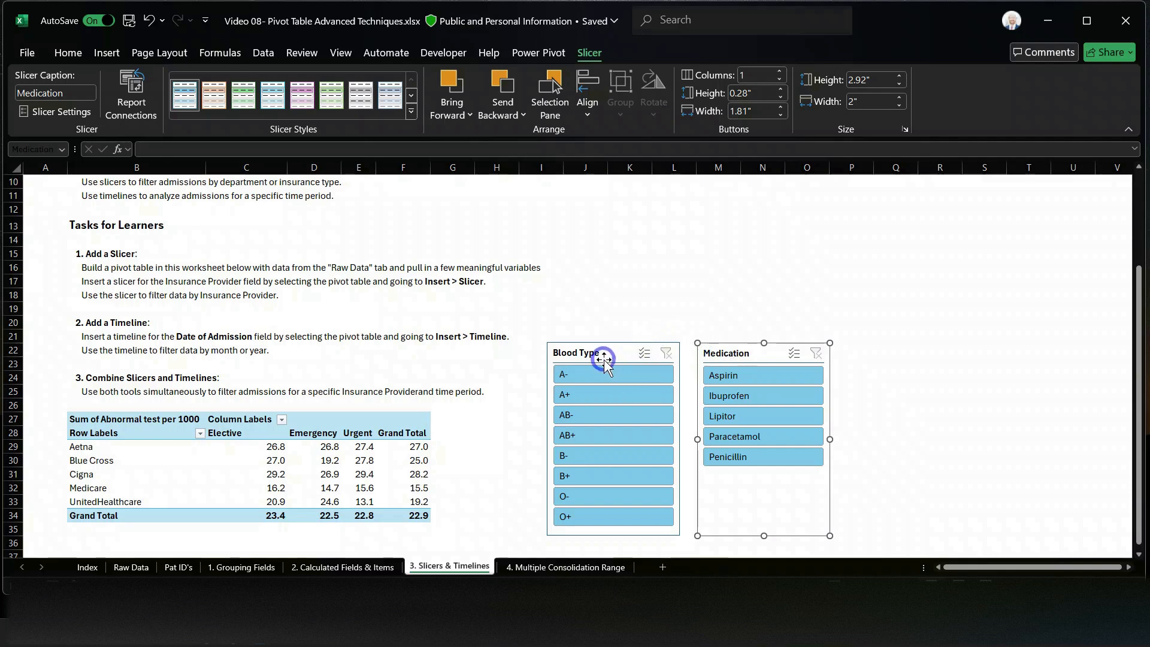
pyautogui.click(502, 426)
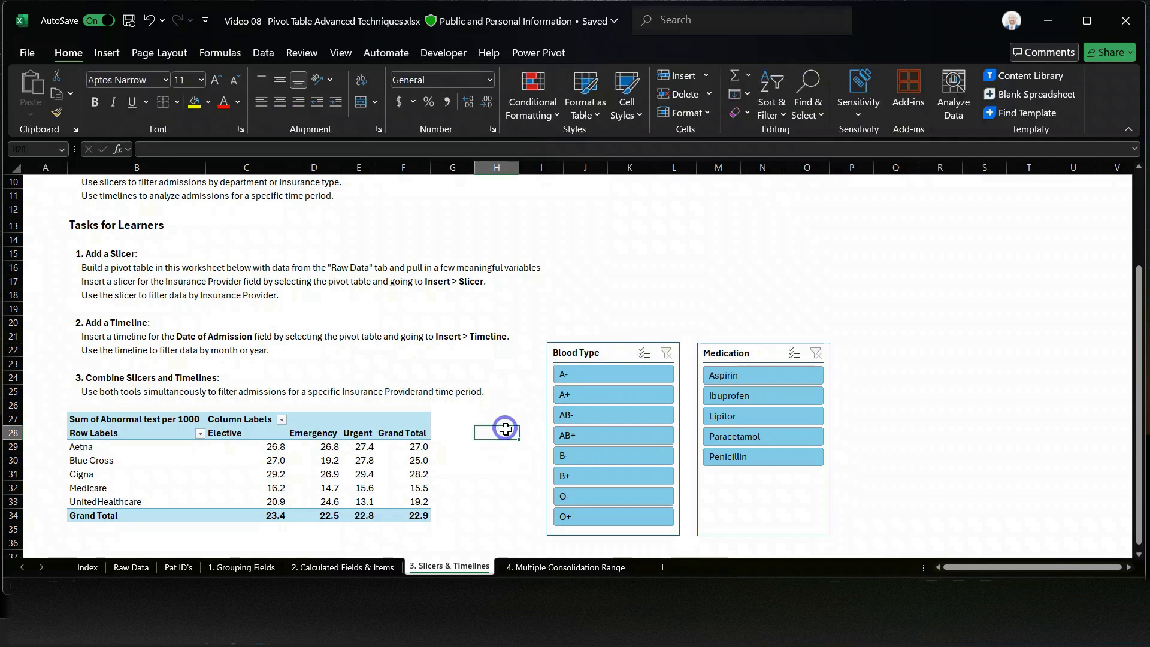
# Filter the pivot table with the slicers to blood types A-, A+, AB- and AB+ and the medication Aspirin
pyautogui.click(594, 379)
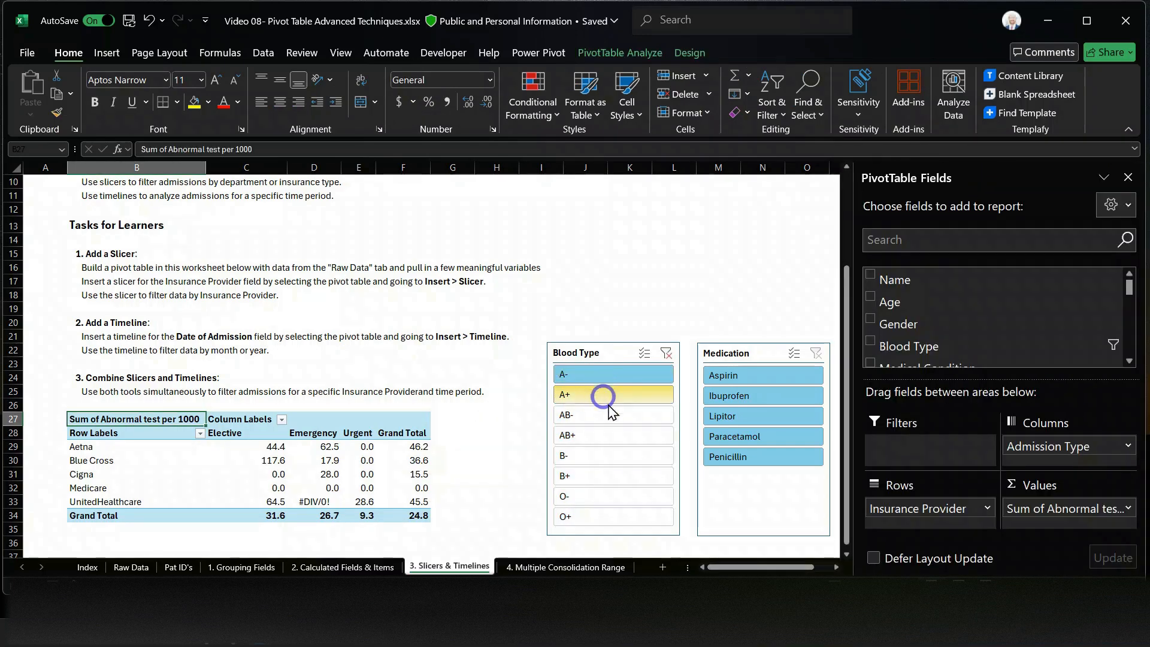
pyautogui.click(744, 378)
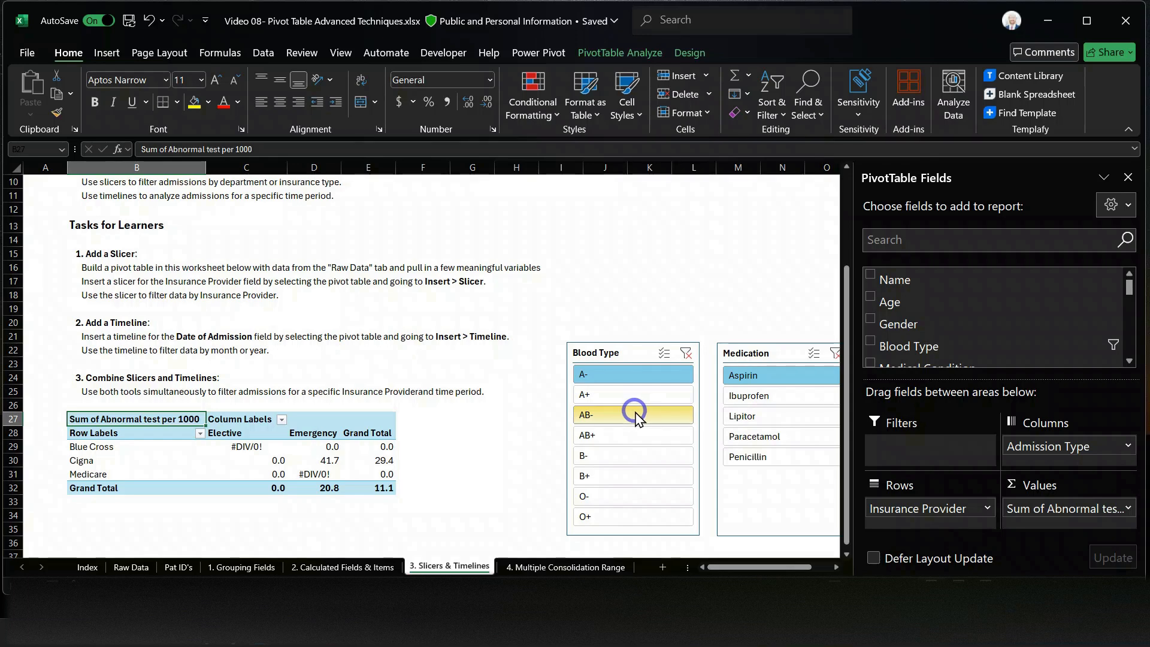
pyautogui.keyDown('ctrl'); pyautogui.click(636, 414); pyautogui.keyUp('ctrl')
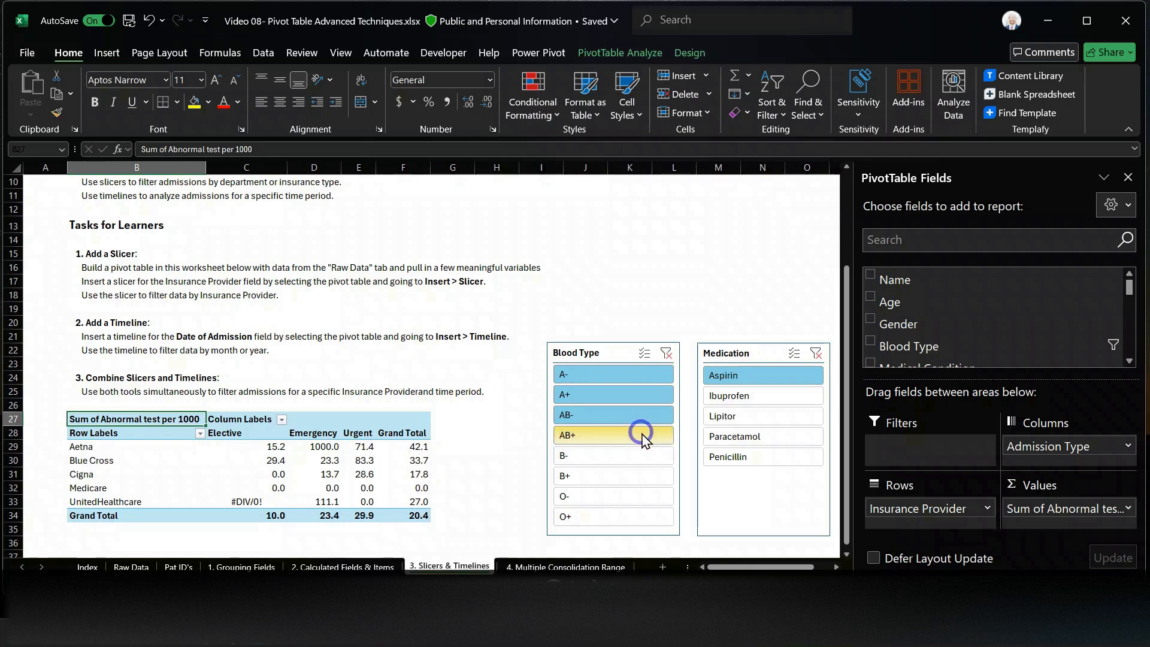
# Extend the Medication slicer selection to Aspirin, Lipitor and Paracetamol
pyautogui.keyDown('ctrl'); pyautogui.click(768, 416); pyautogui.keyUp('ctrl')
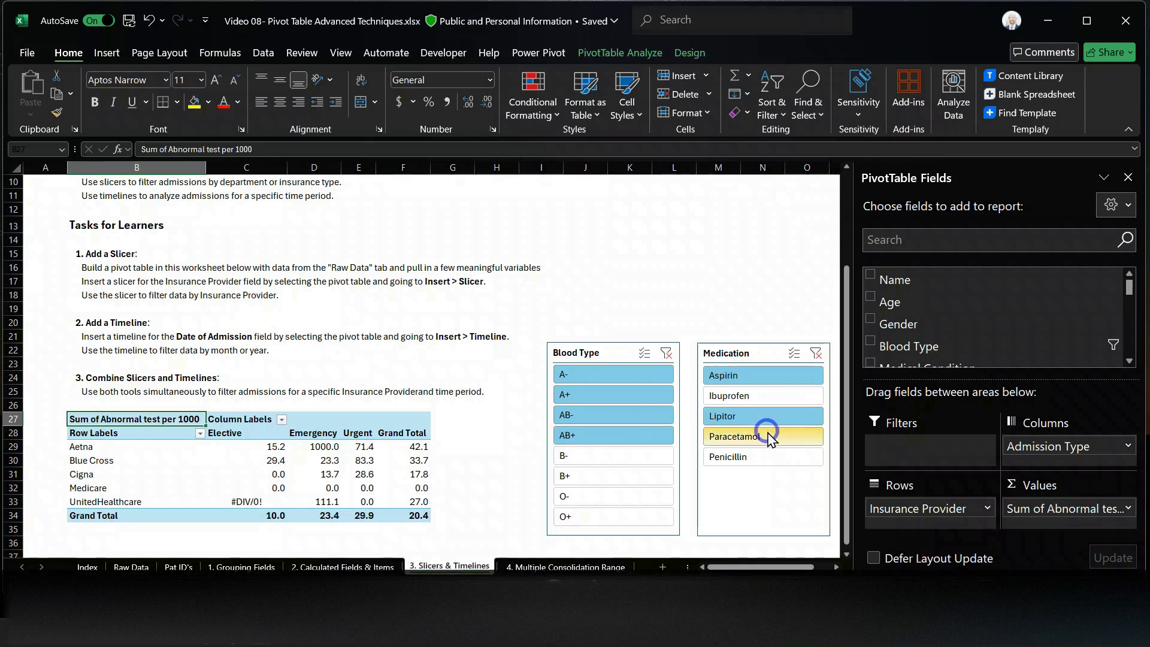
pyautogui.keyDown('ctrl'); pyautogui.click(760, 440); pyautogui.keyUp('ctrl')
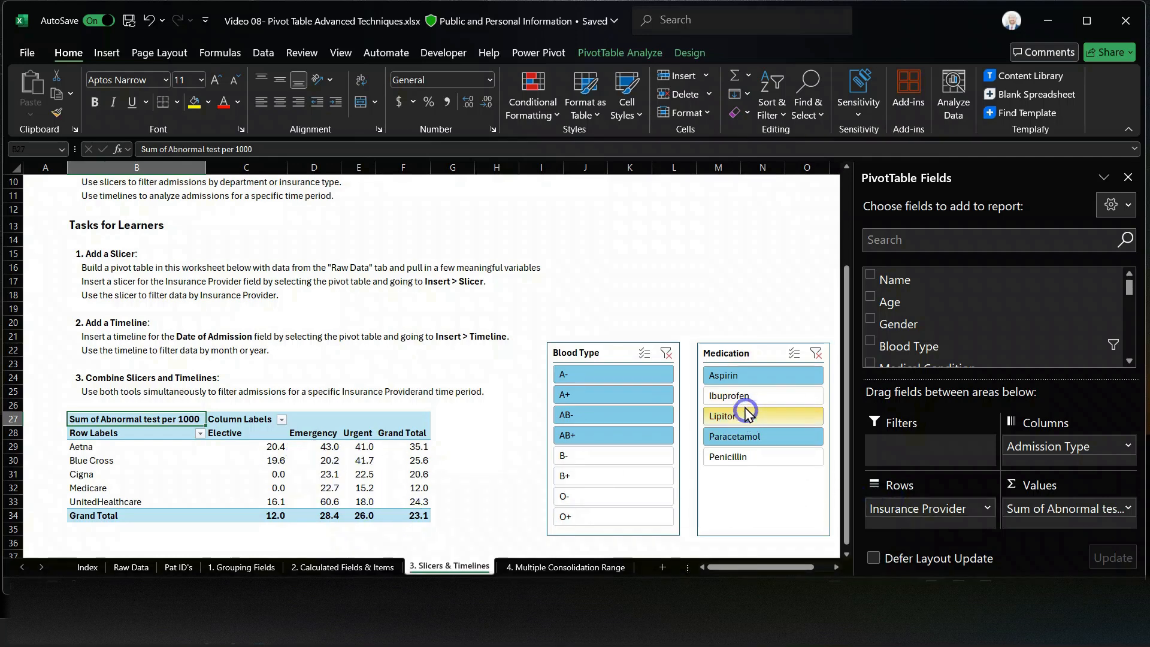
pyautogui.click(752, 379)
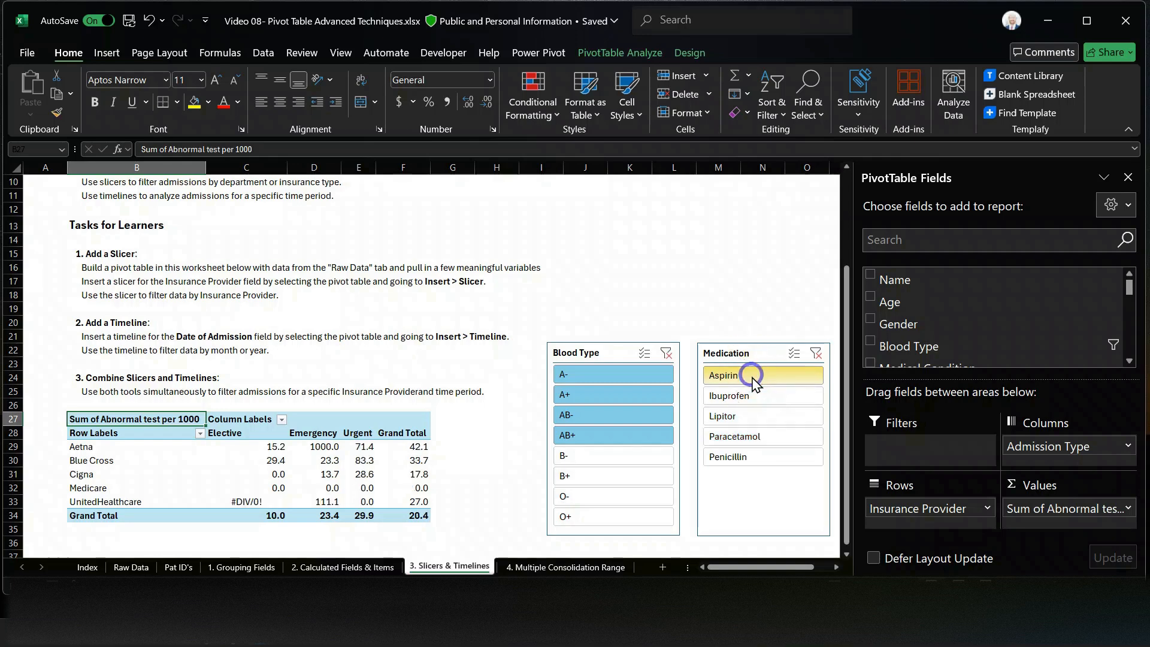
pyautogui.keyDown('ctrl'); pyautogui.click(757, 418); pyautogui.keyUp('ctrl')
pyautogui.keyDown('ctrl'); pyautogui.click(759, 436); pyautogui.keyUp('ctrl')
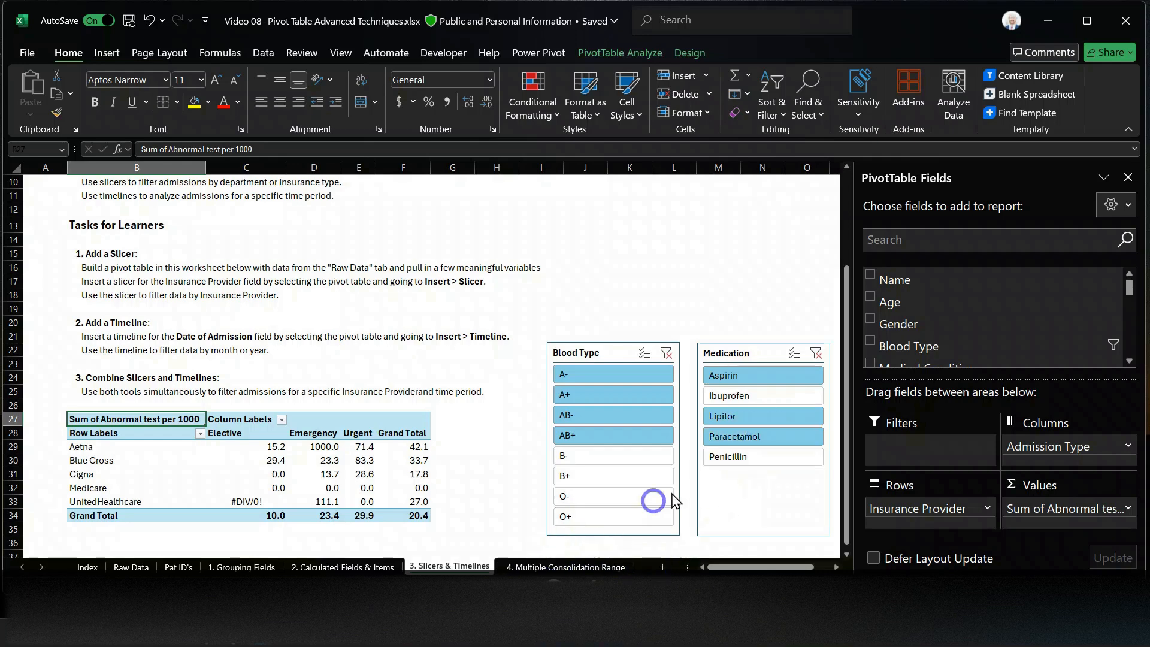
# Add Penicillin to the Medication slicer selection, and filter the Blood Type slicer to the range A- through B+
pyautogui.keyDown('ctrl'); pyautogui.click(750, 460); pyautogui.keyUp('ctrl')
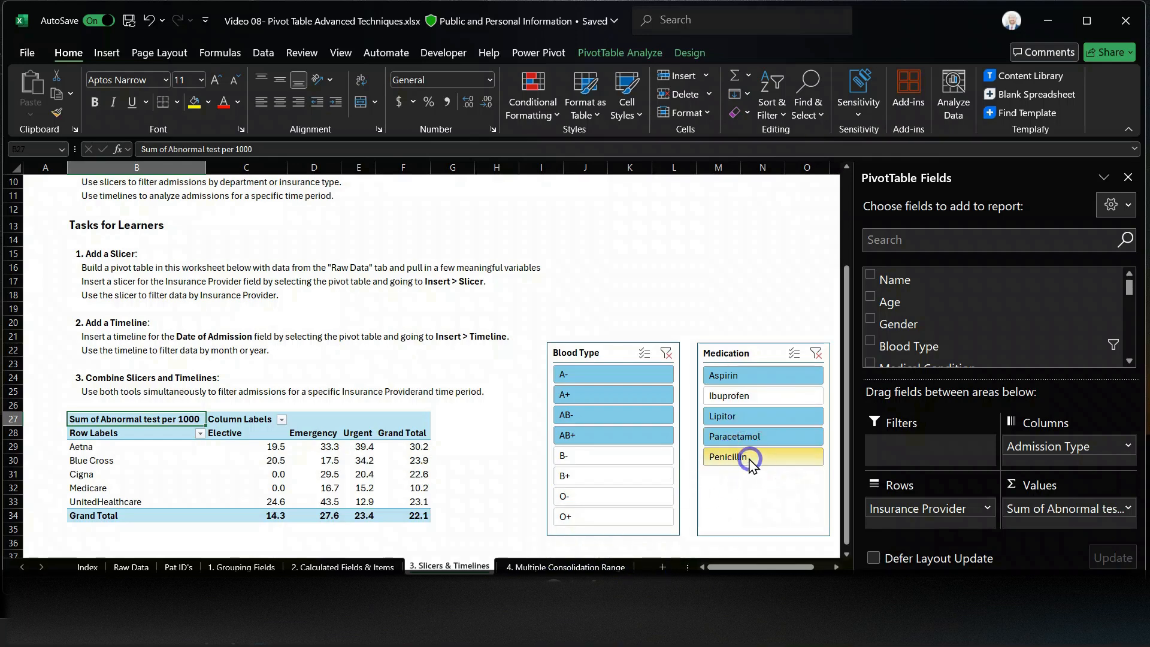
pyautogui.click(626, 374)
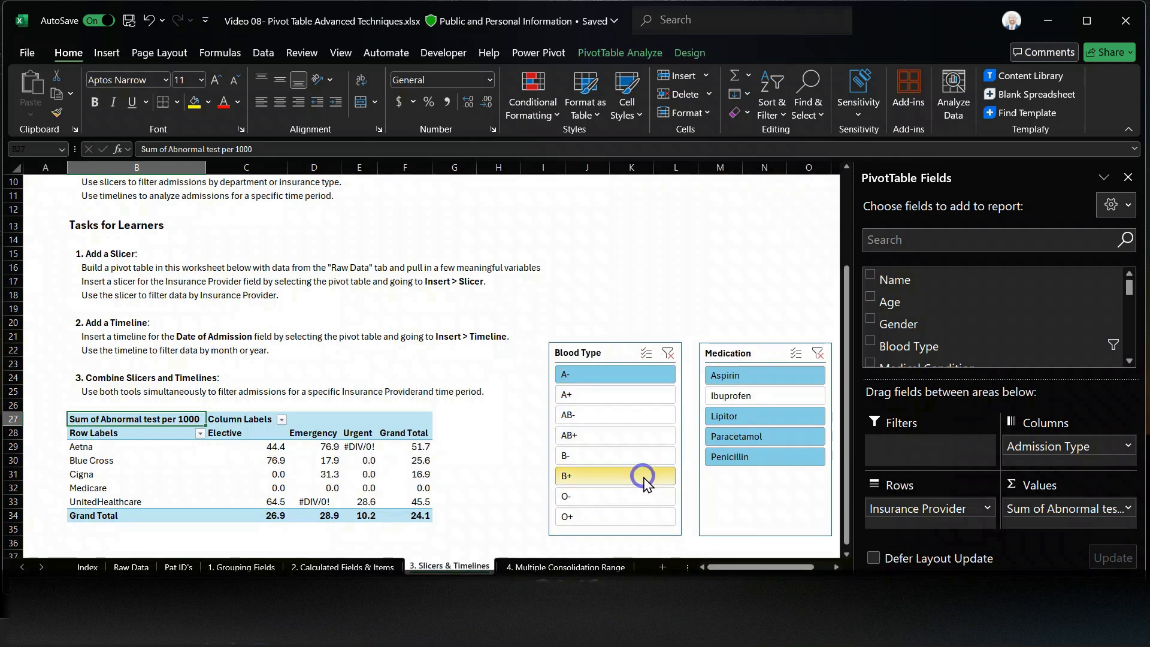
pyautogui.keyDown('shift'); pyautogui.click(643, 476); pyautogui.keyUp('shift')
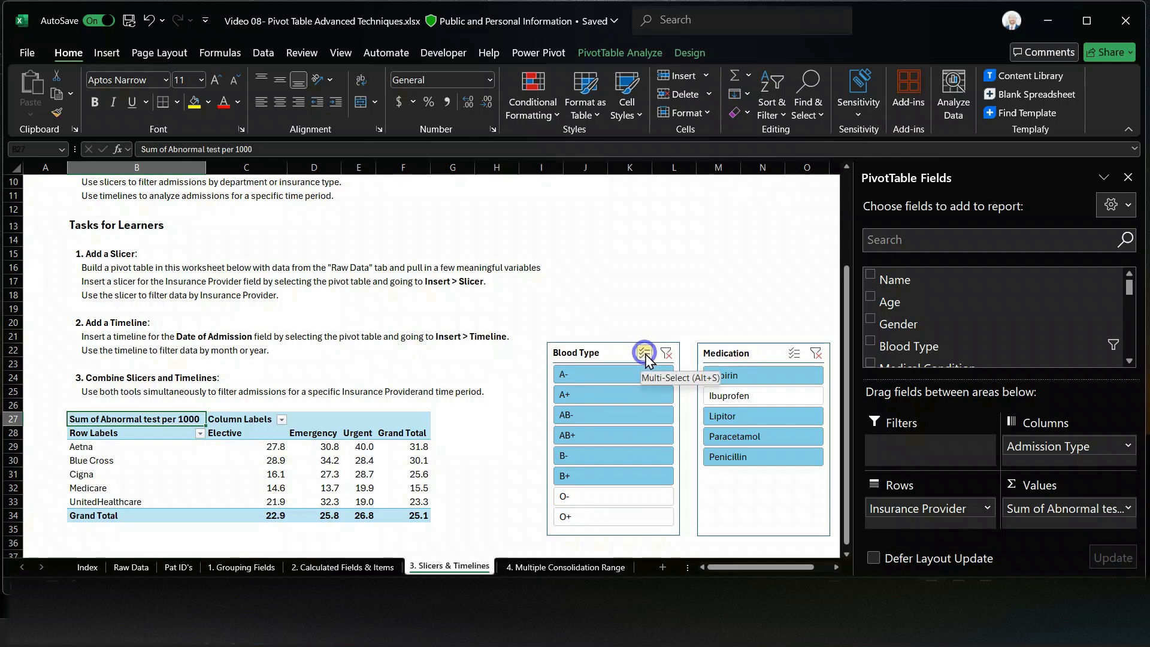
# Clear the filters of both the Blood Type and Medication slicers
pyautogui.click(666, 353)
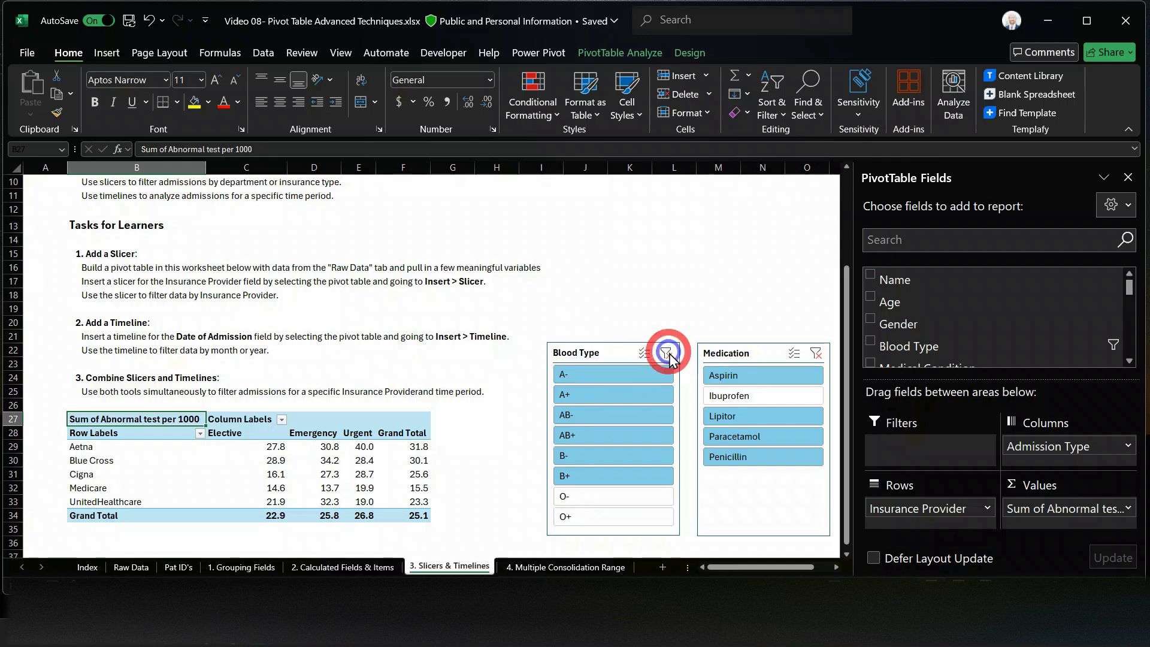
pyautogui.click(815, 354)
pyautogui.click(369, 470)
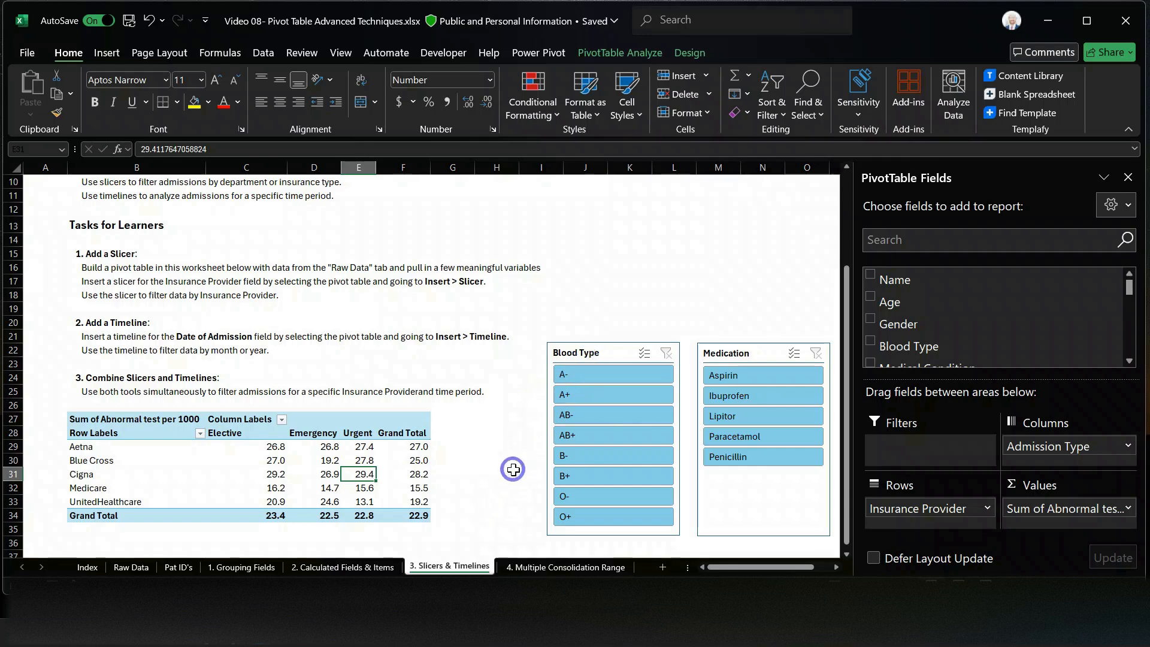
# Move the Blood Type and Medication slicers closer to the pivot table, side by side and level with its header row
pyautogui.scroll(-3, 506, 449)
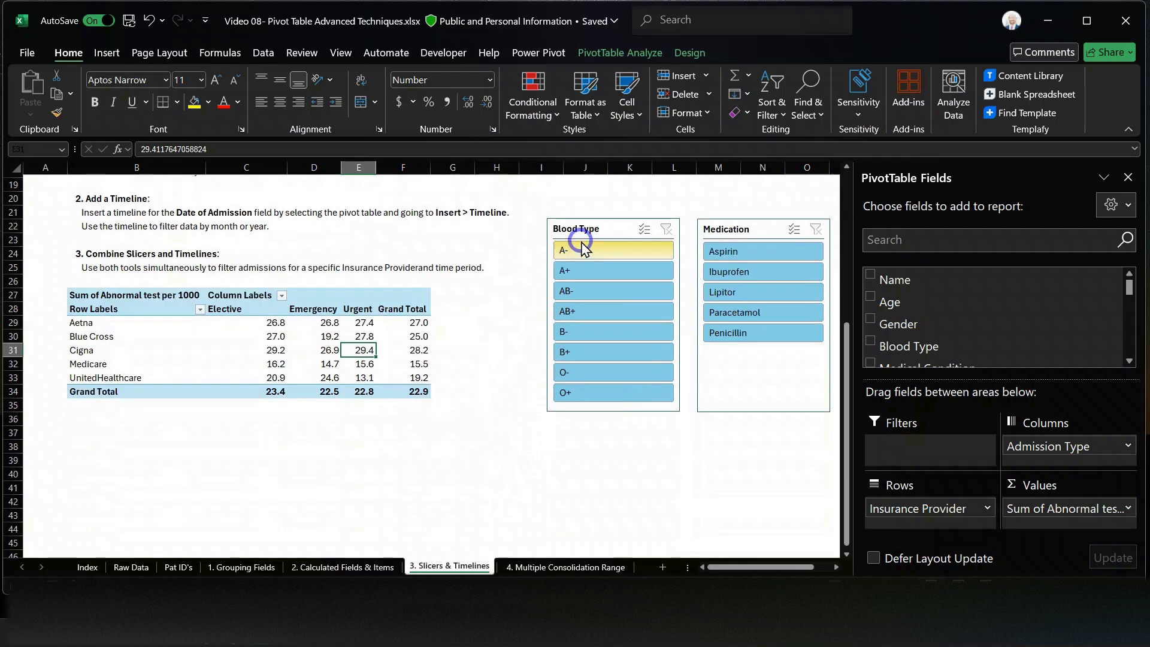
pyautogui.moveTo(590, 228); pyautogui.dragTo(539, 302)
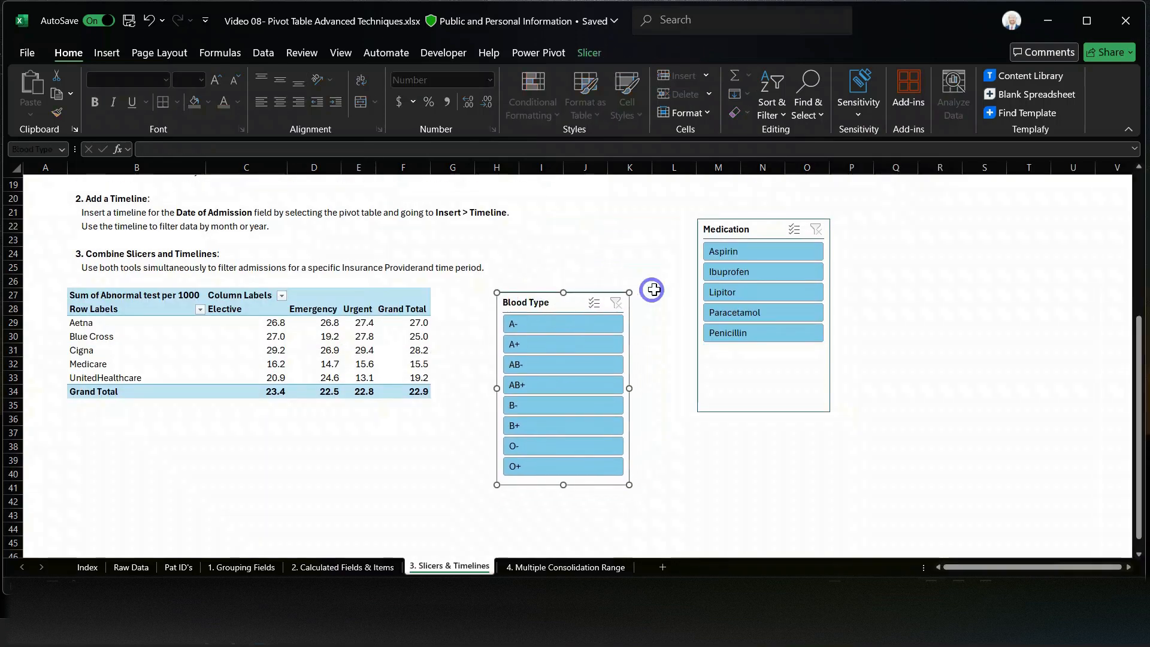
pyautogui.moveTo(740, 225); pyautogui.dragTo(688, 294)
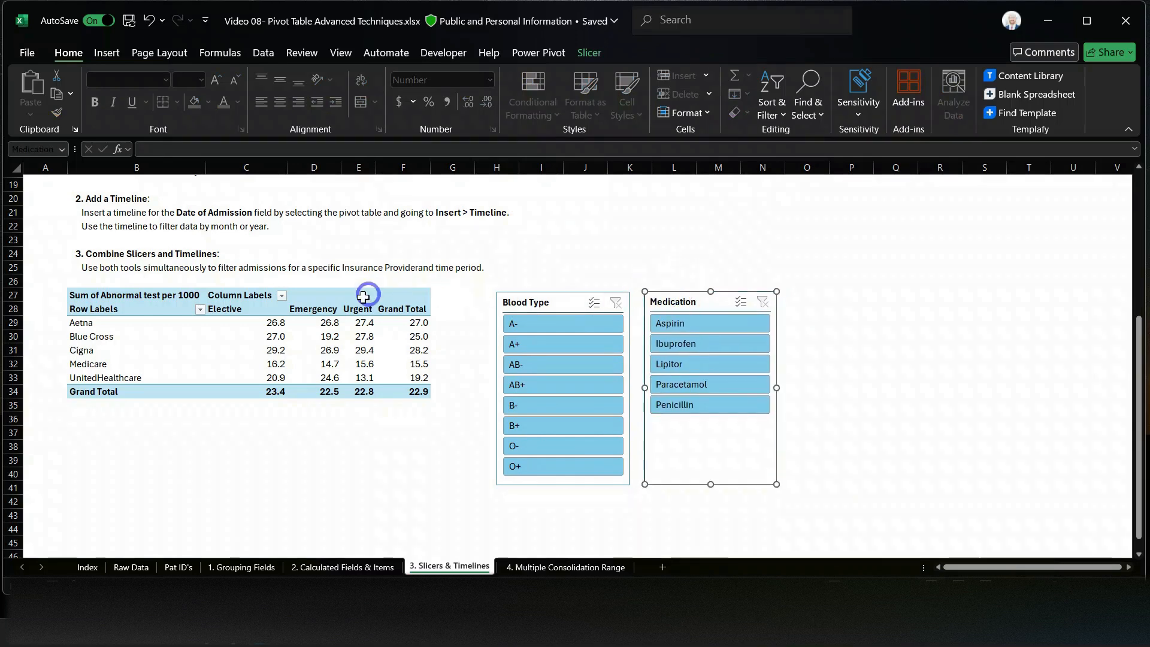
# Insert a Discharge Date timeline for the pivot table and place it directly below, about 5.29" wide and 1.88" high
pyautogui.click(357, 337)
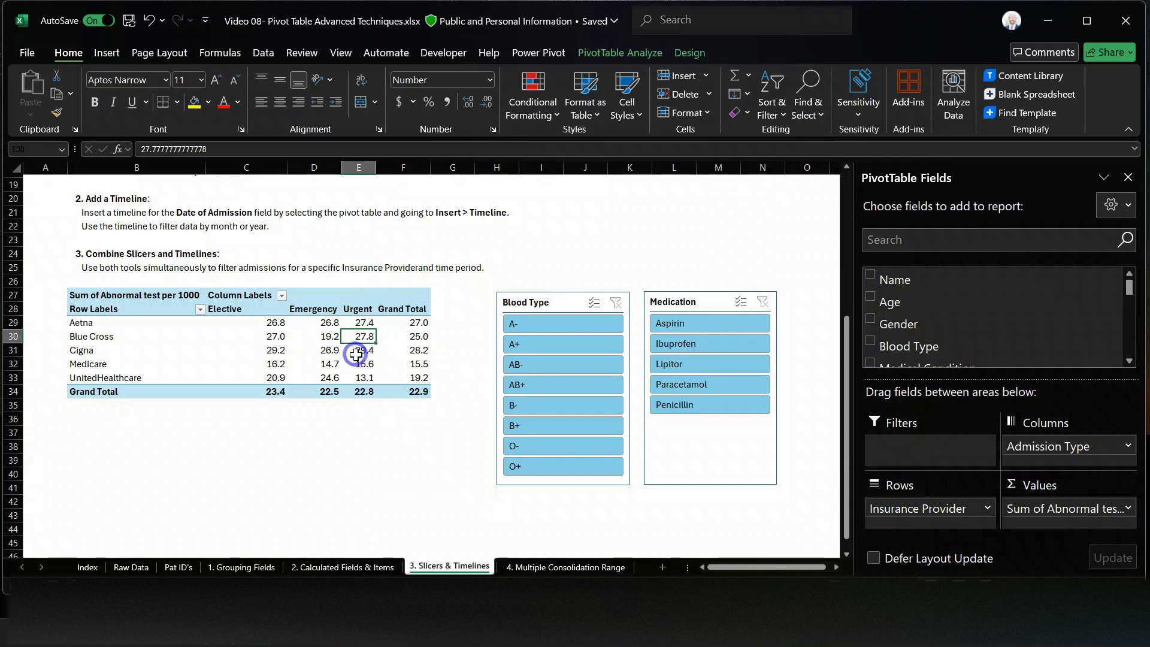
pyautogui.click(105, 57)
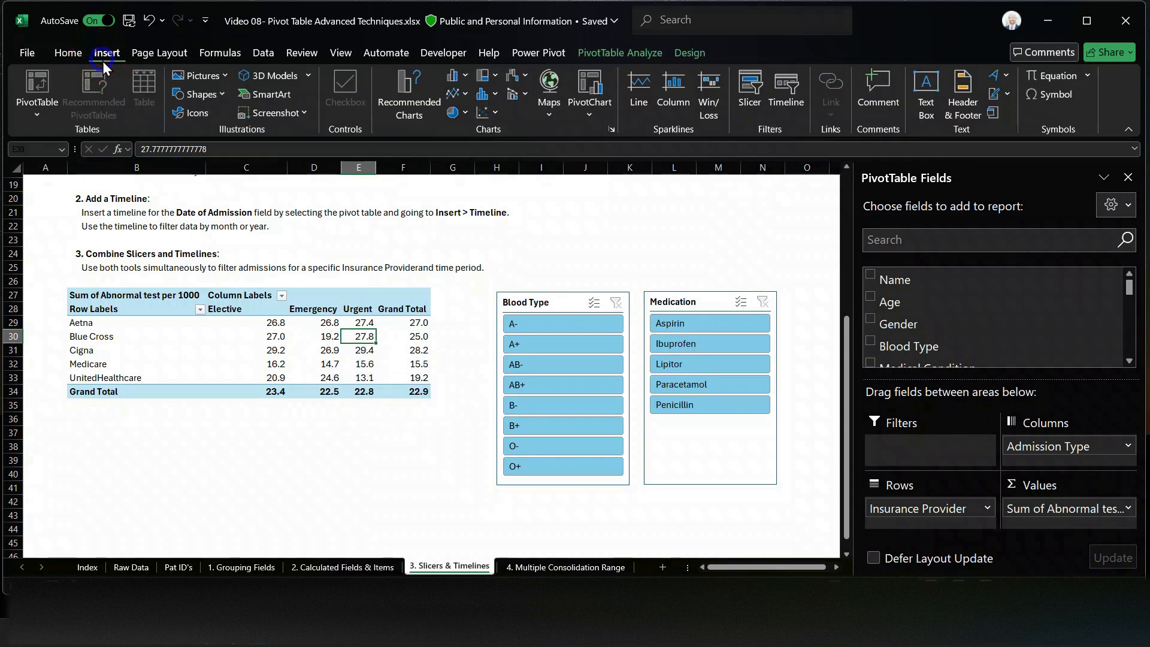
pyautogui.click(644, 55)
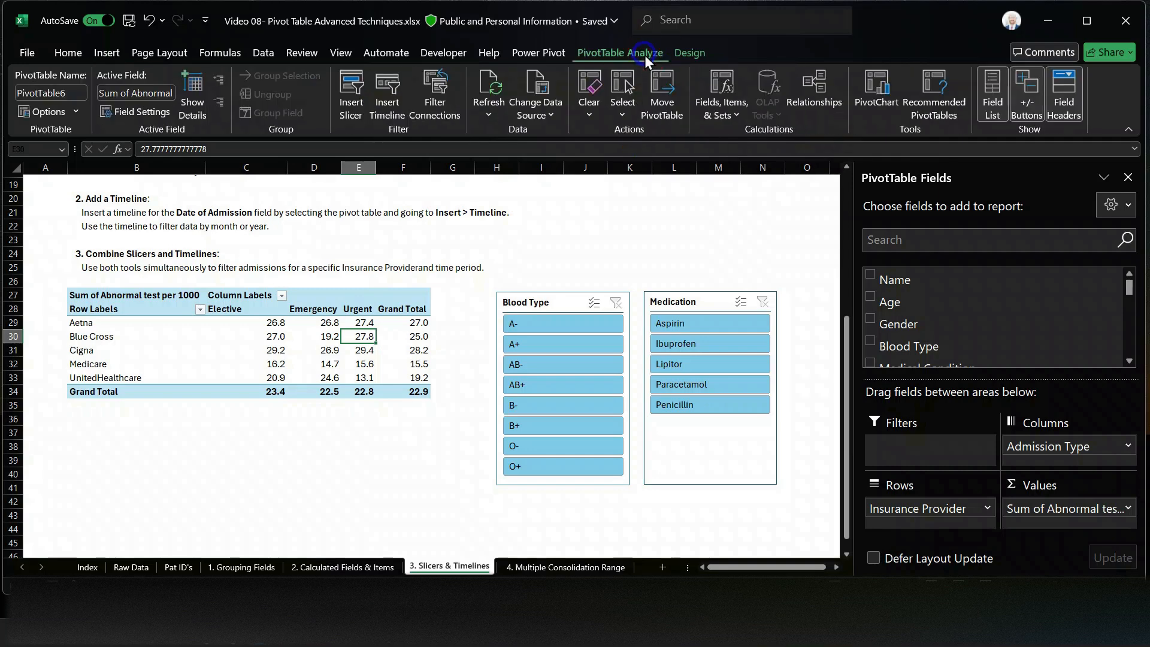
pyautogui.click(393, 108)
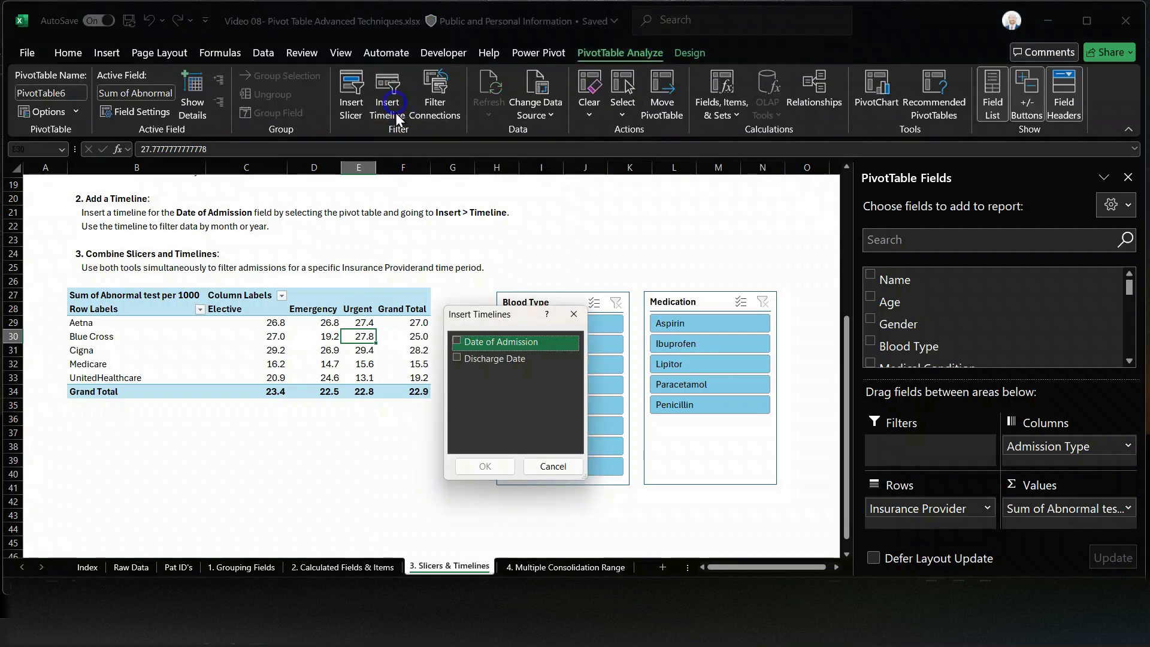
pyautogui.click(539, 342)
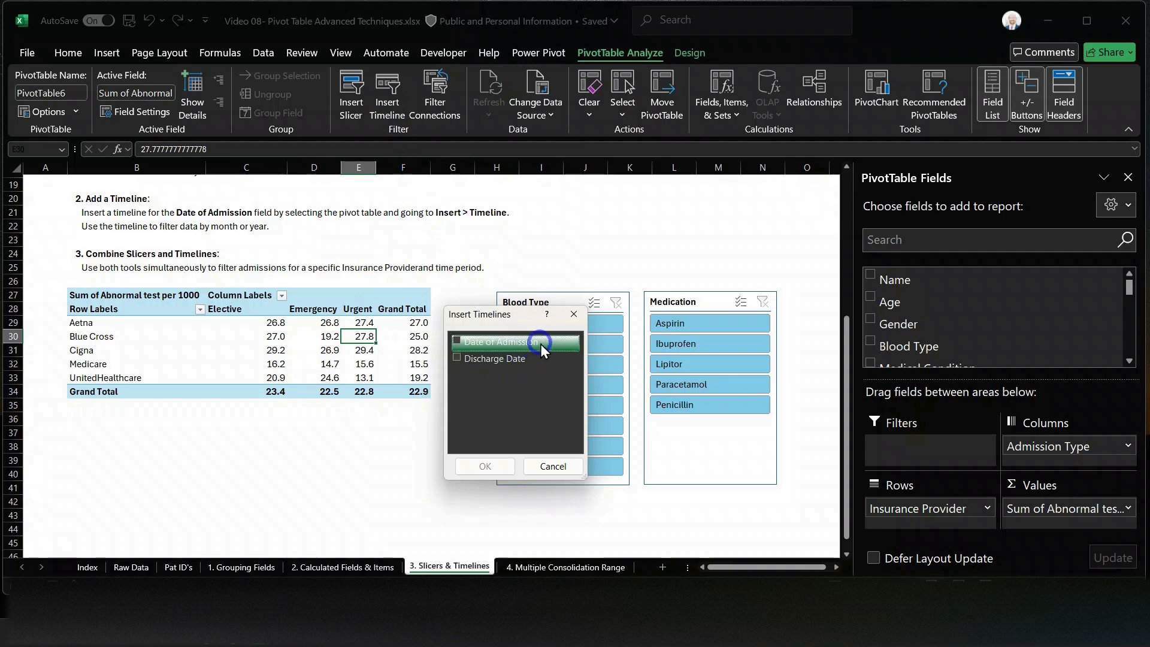
pyautogui.click(457, 358)
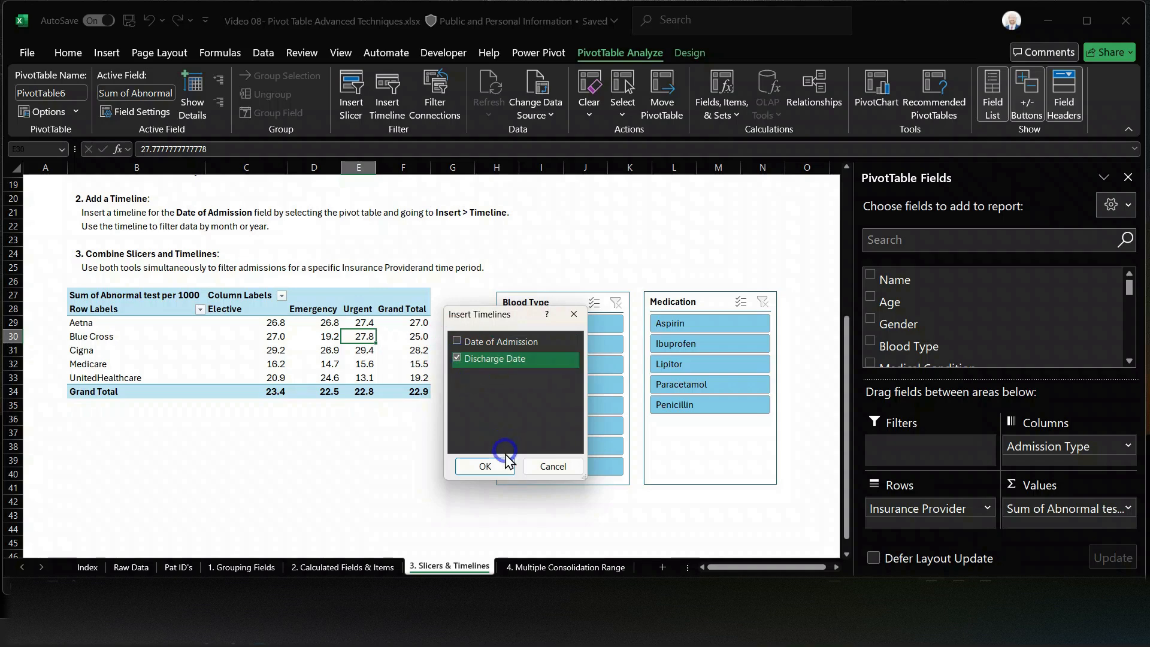
pyautogui.click(497, 466)
pyautogui.moveTo(439, 331); pyautogui.dragTo(217, 421)
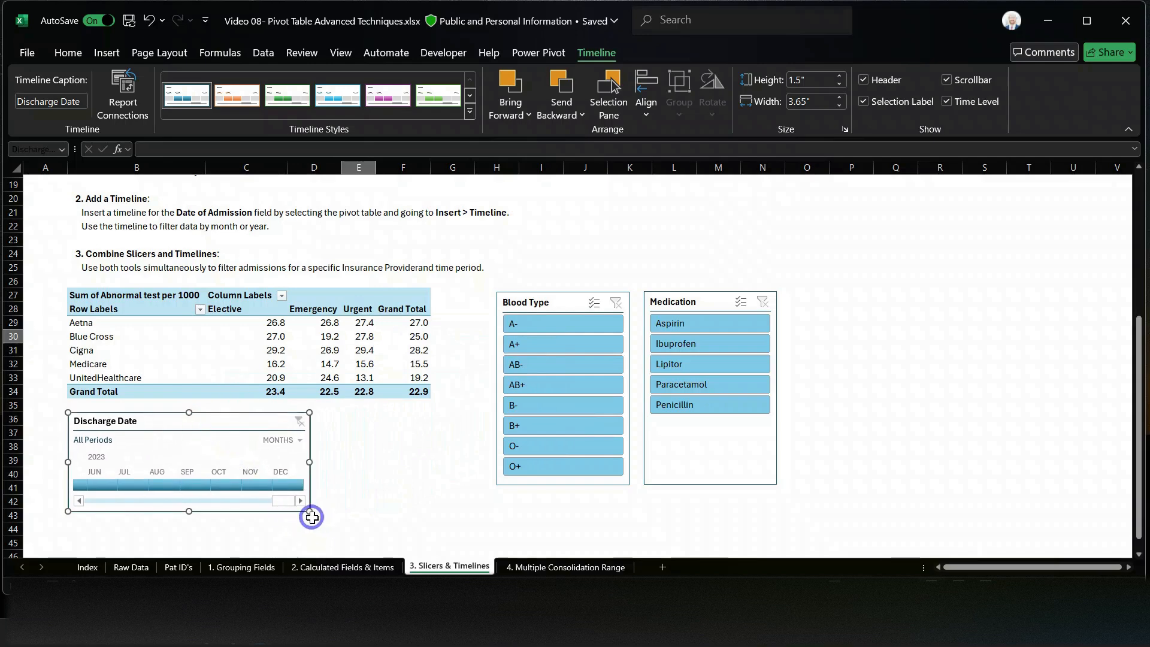
pyautogui.moveTo(306, 511); pyautogui.dragTo(418, 536)
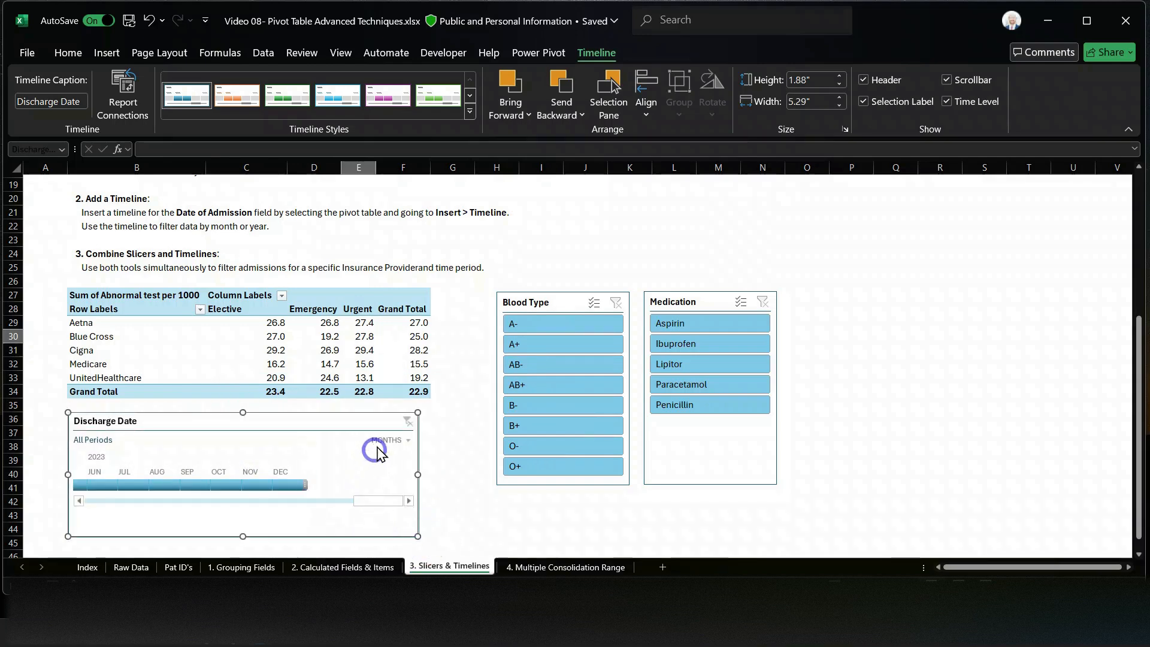
# Set the time level of the Discharge Date timeline to years
pyautogui.click(383, 499)
pyautogui.moveTo(358, 502); pyautogui.dragTo(239, 477)
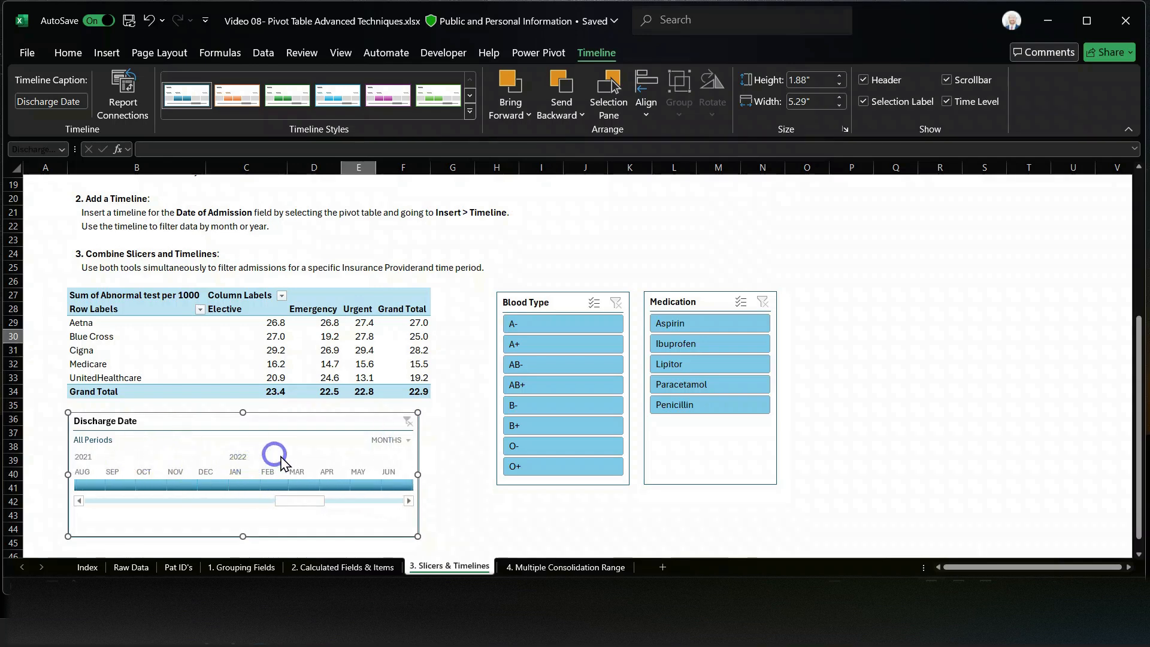
pyautogui.moveTo(292, 501); pyautogui.dragTo(100, 507)
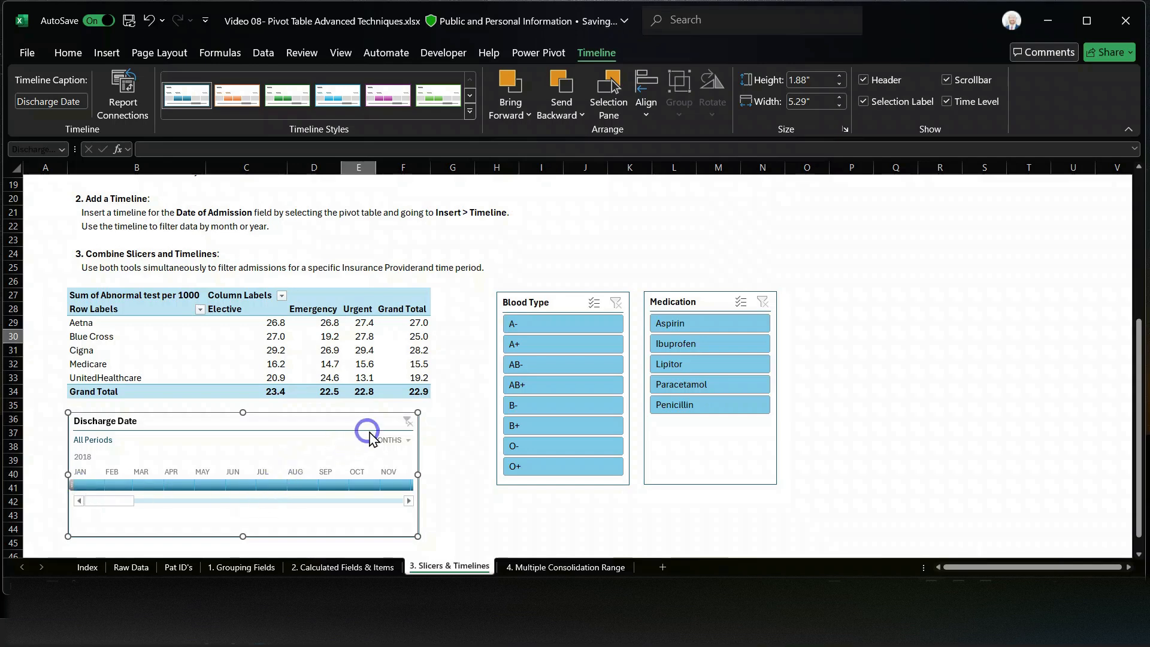
pyautogui.click(385, 440)
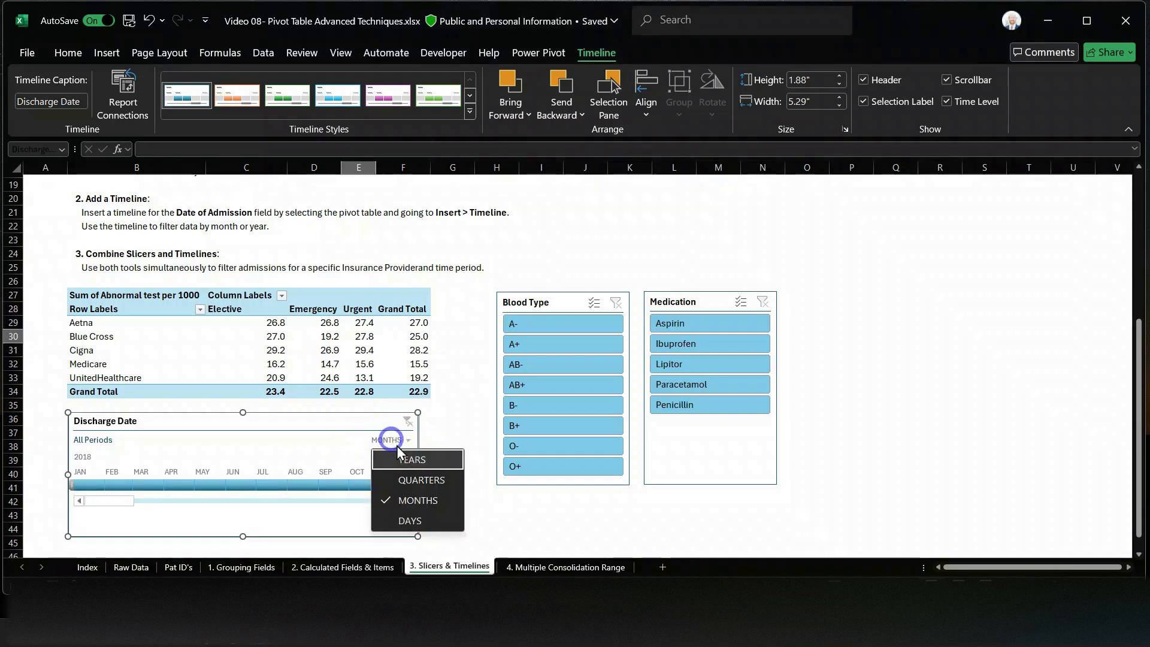
pyautogui.click(412, 461)
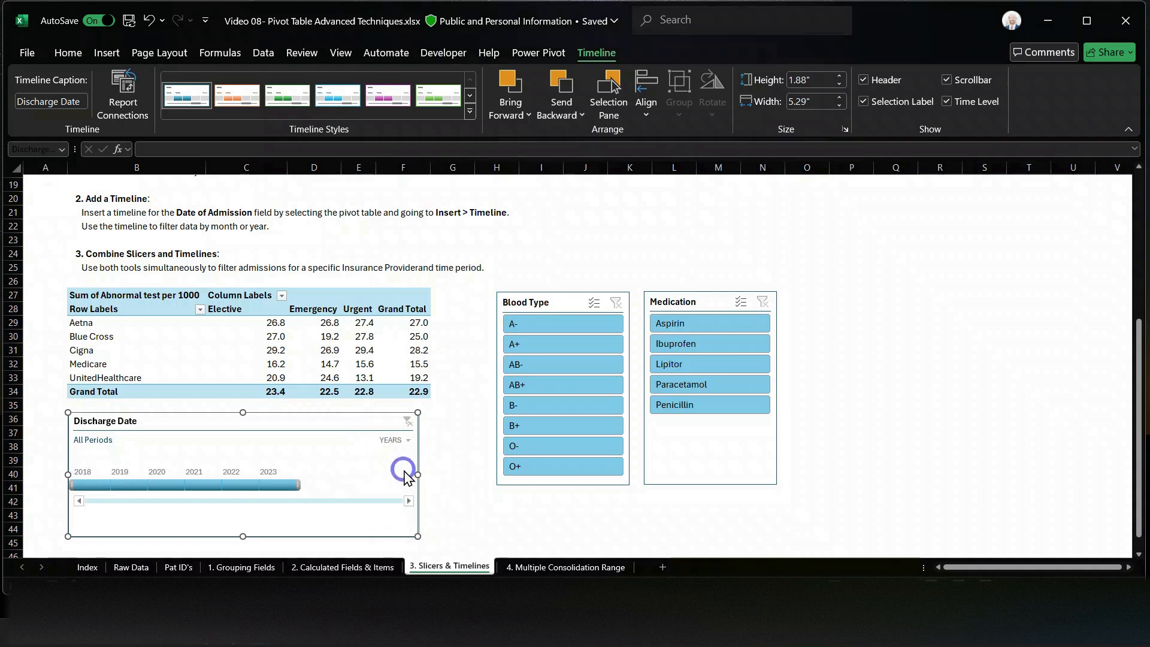
# Shrink the Discharge Date timeline to about 3.77" wide and 1.75" high, keeping it below the pivot table
pyautogui.moveTo(418, 536); pyautogui.dragTo(366, 536)
pyautogui.moveTo(354, 535); pyautogui.dragTo(320, 534)
pyautogui.moveTo(228, 426); pyautogui.dragTo(268, 430)
pyautogui.moveTo(372, 538); pyautogui.dragTo(320, 528)
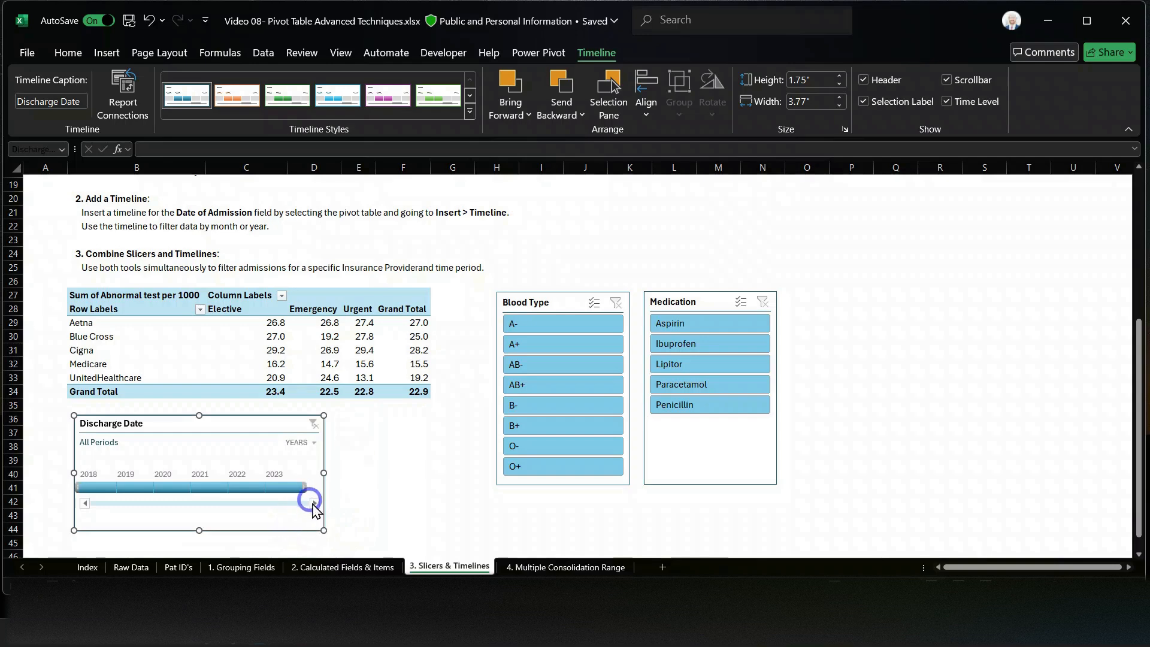
pyautogui.click(315, 504)
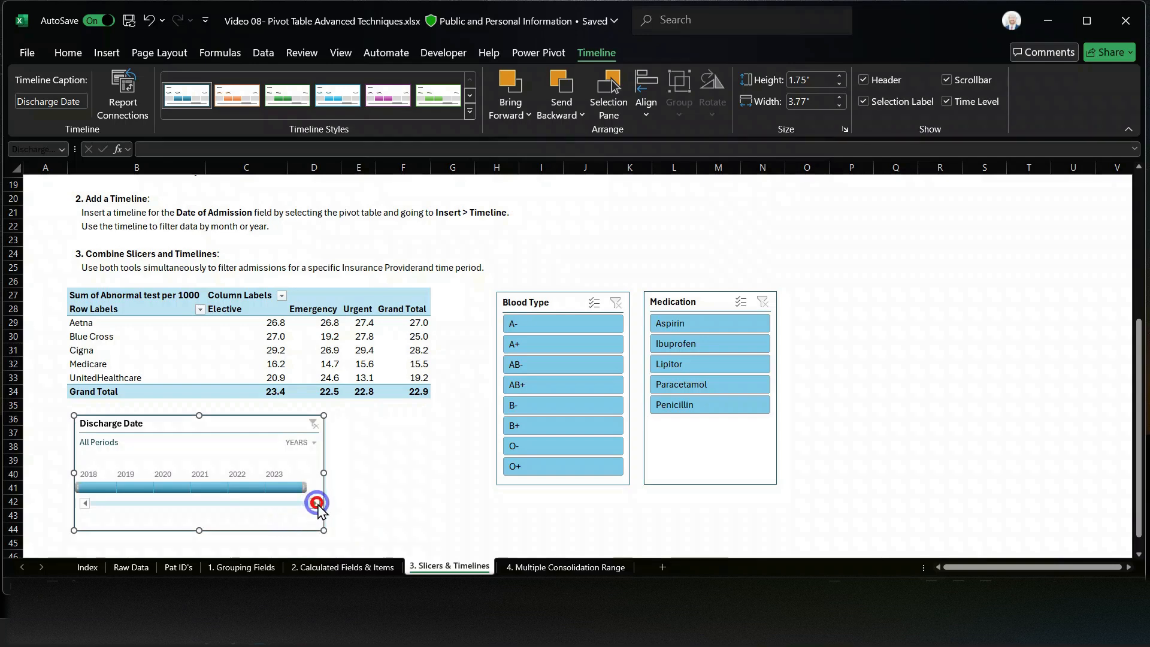
# Filter the pivot table by discharge years 2023, 2022 and 2021 in turn, and extend the timeline selection to 2020–2023
pyautogui.click(285, 488)
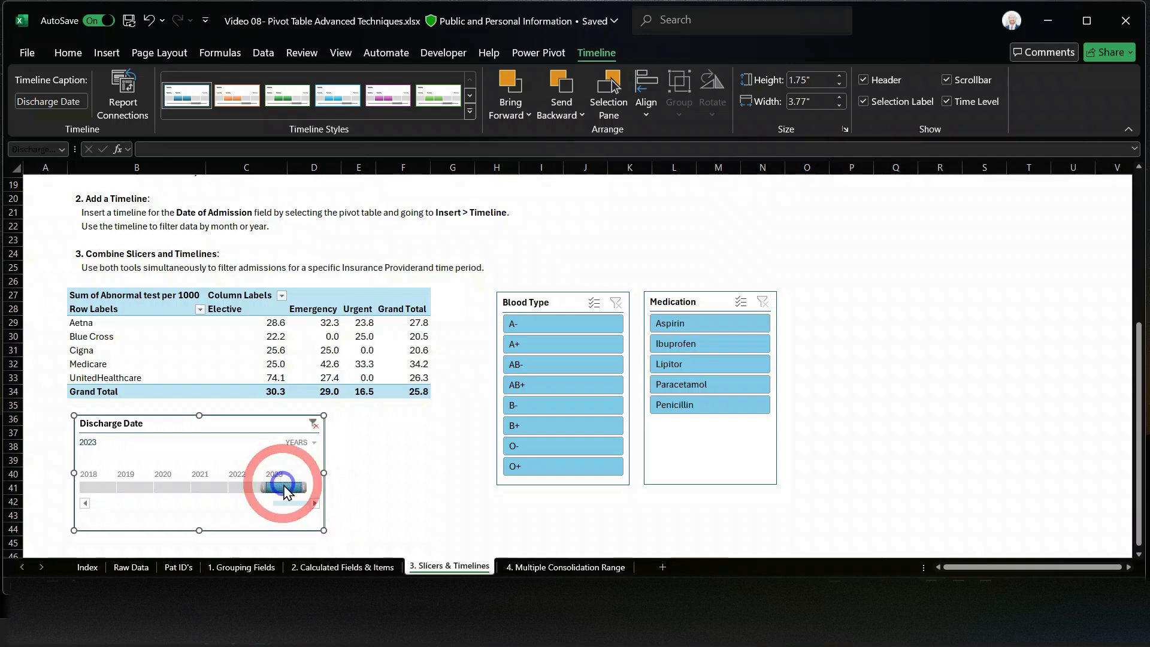
pyautogui.click(244, 488)
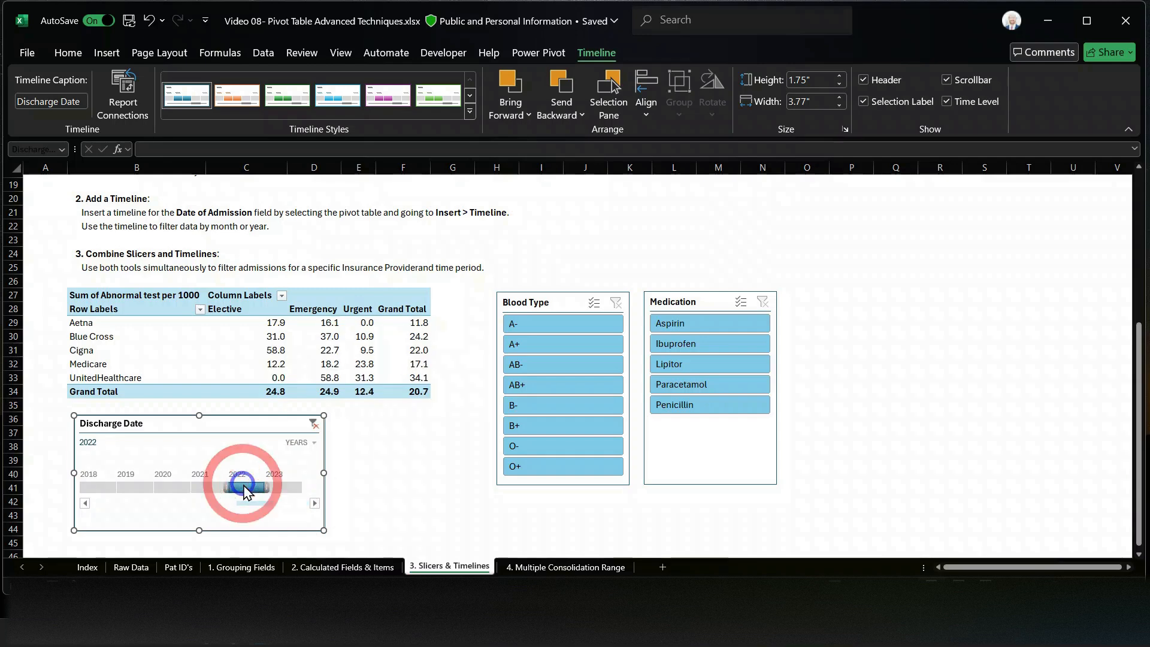
pyautogui.click(200, 488)
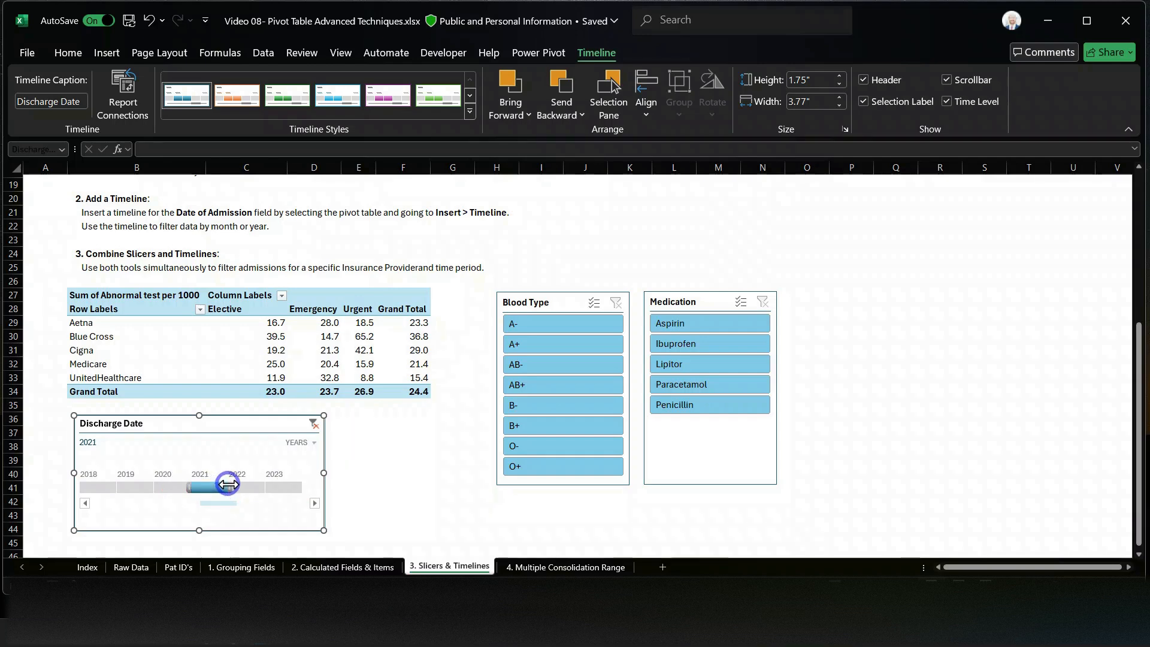
pyautogui.moveTo(228, 486); pyautogui.dragTo(299, 489)
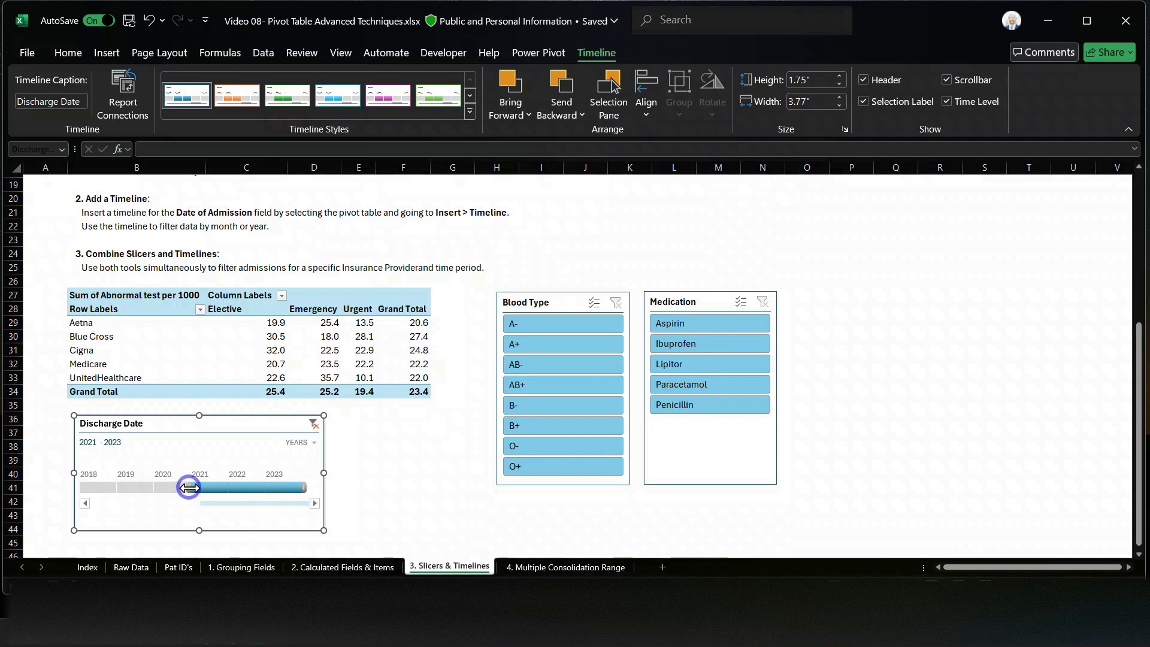
pyautogui.moveTo(189, 487); pyautogui.dragTo(169, 490)
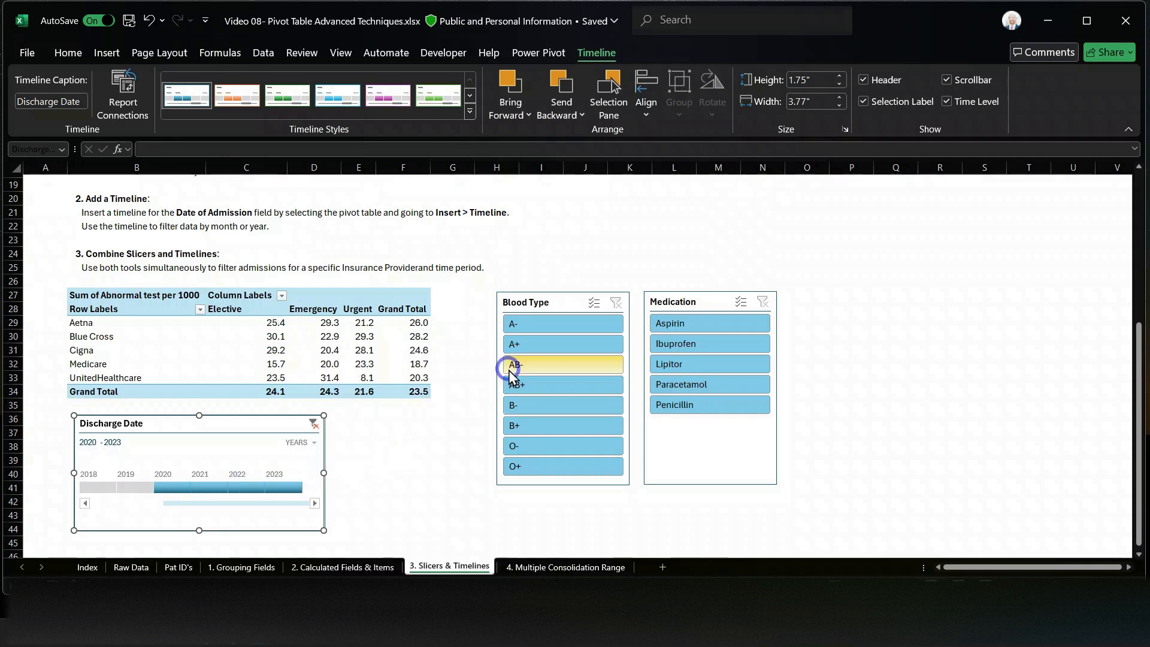
# Filter the pivot table with the slicers to blood types A- through O- and the medications Aspirin, Lipitor and Paracetamol
pyautogui.moveTo(560, 323); pyautogui.dragTo(565, 444)
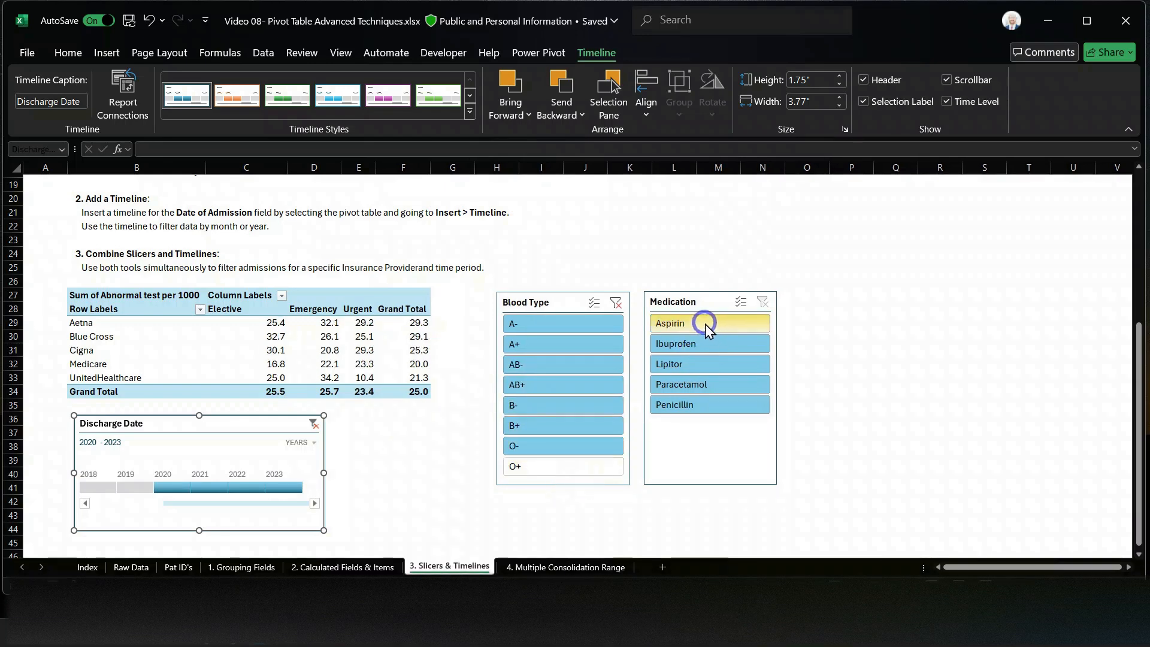
pyautogui.keyDown('ctrl'); pyautogui.click(713, 343); pyautogui.keyUp('ctrl')
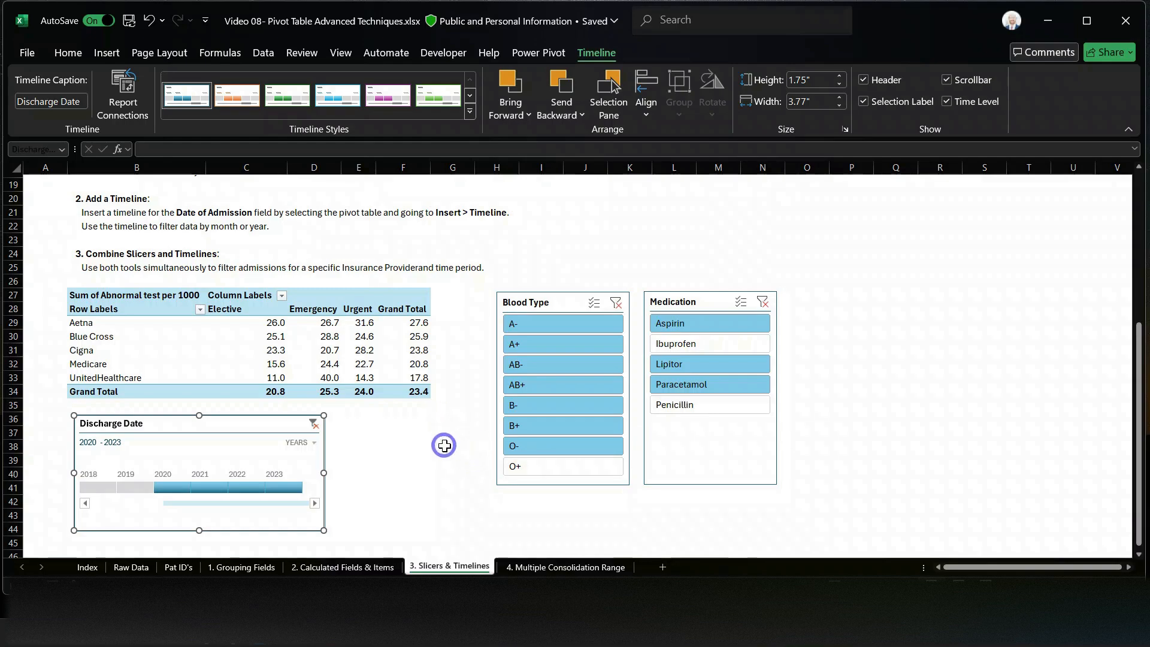
# Read the instructions for building a data model and creating relationships on the 4. Multiple Consolidation Range sheet
pyautogui.click(546, 565)
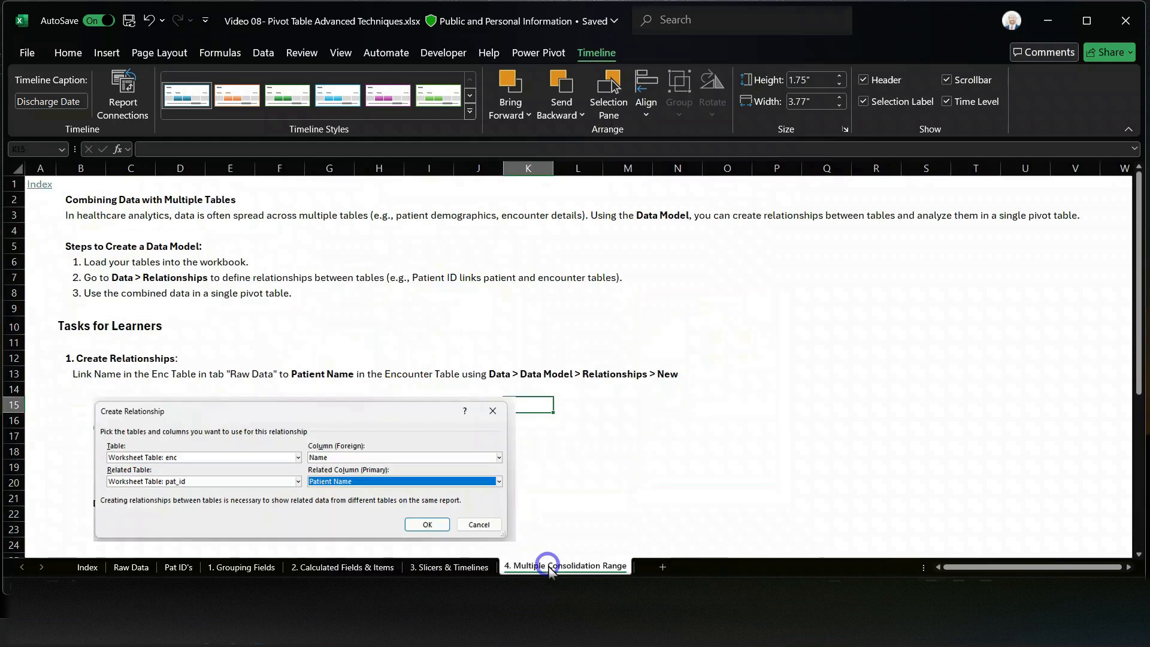
pyautogui.click(594, 418)
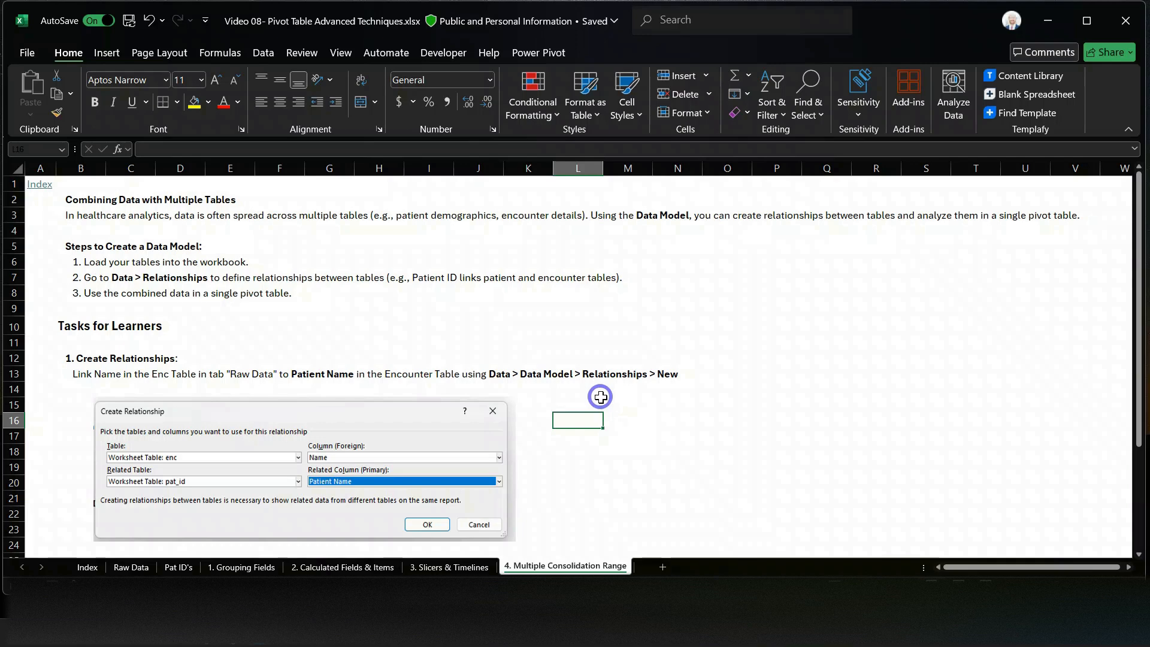
pyautogui.click(455, 308)
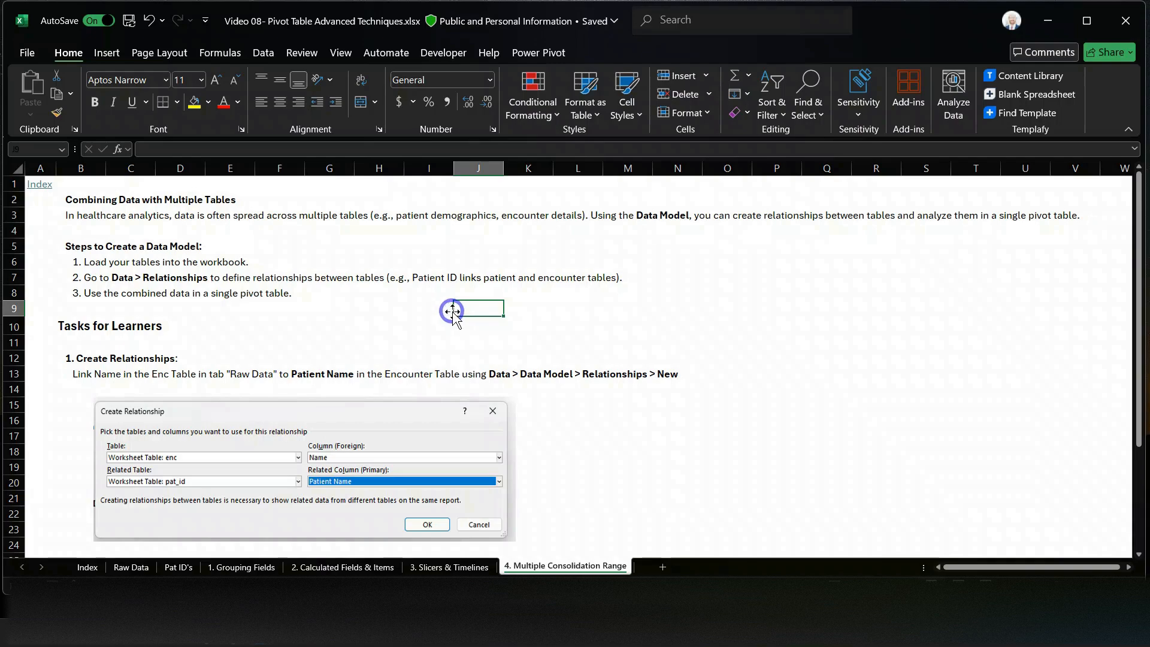
# Check the table names and the patient name columns on the Raw Data and Pat ID's sheets
pyautogui.click(130, 567)
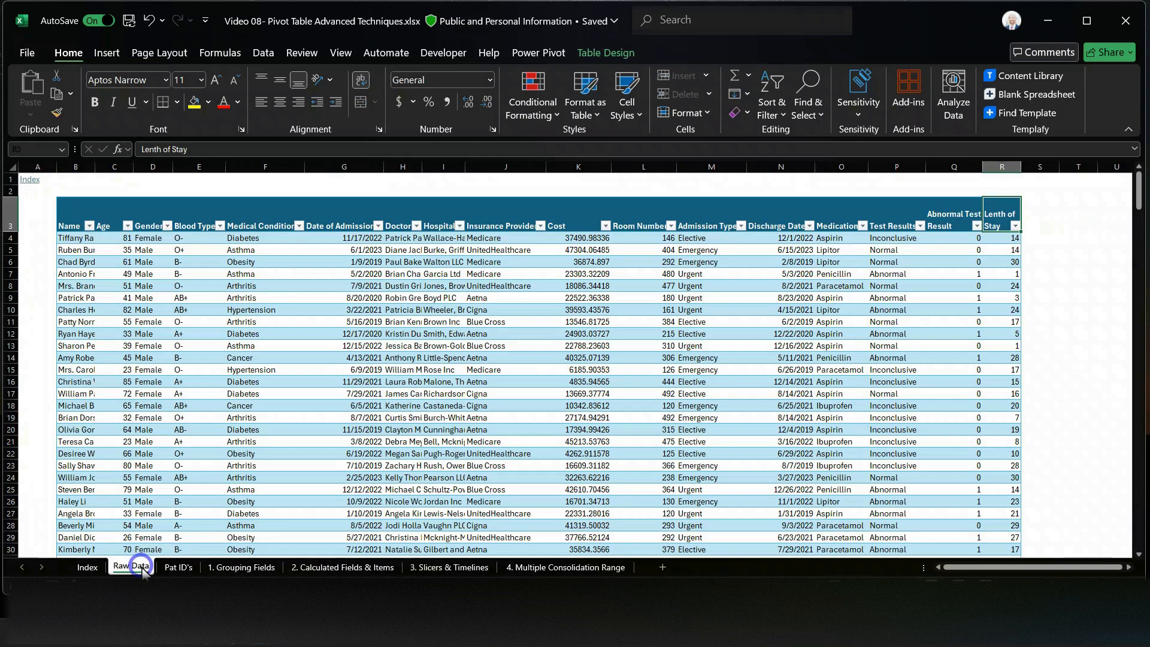
pyautogui.click(82, 262)
pyautogui.click(601, 54)
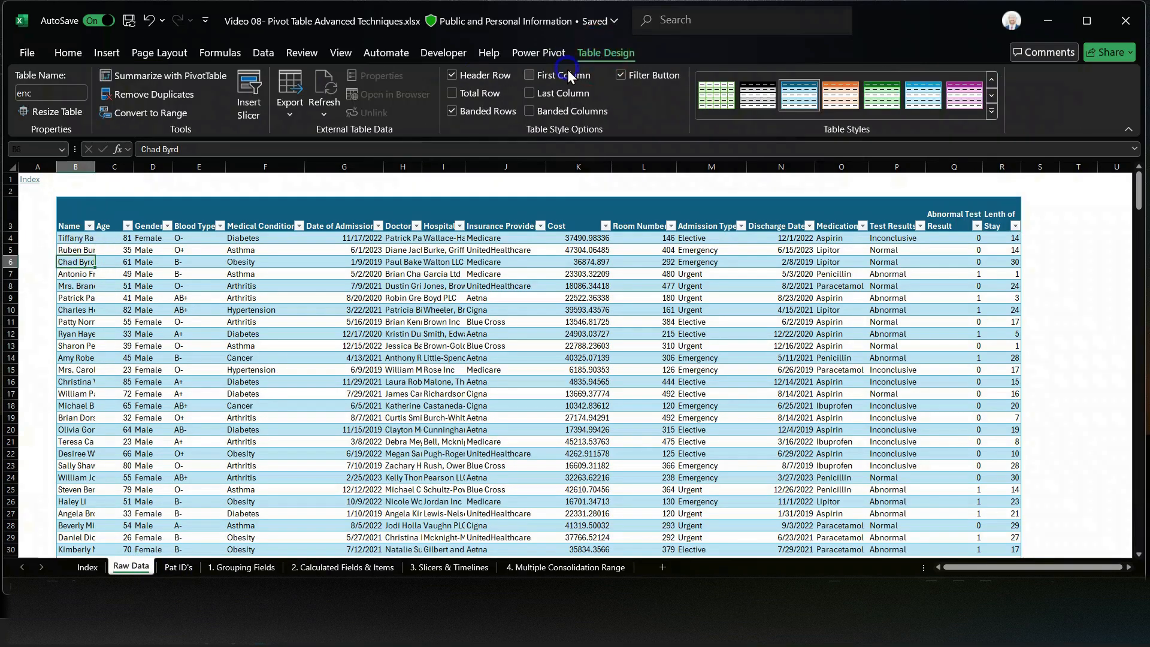
pyautogui.click(183, 568)
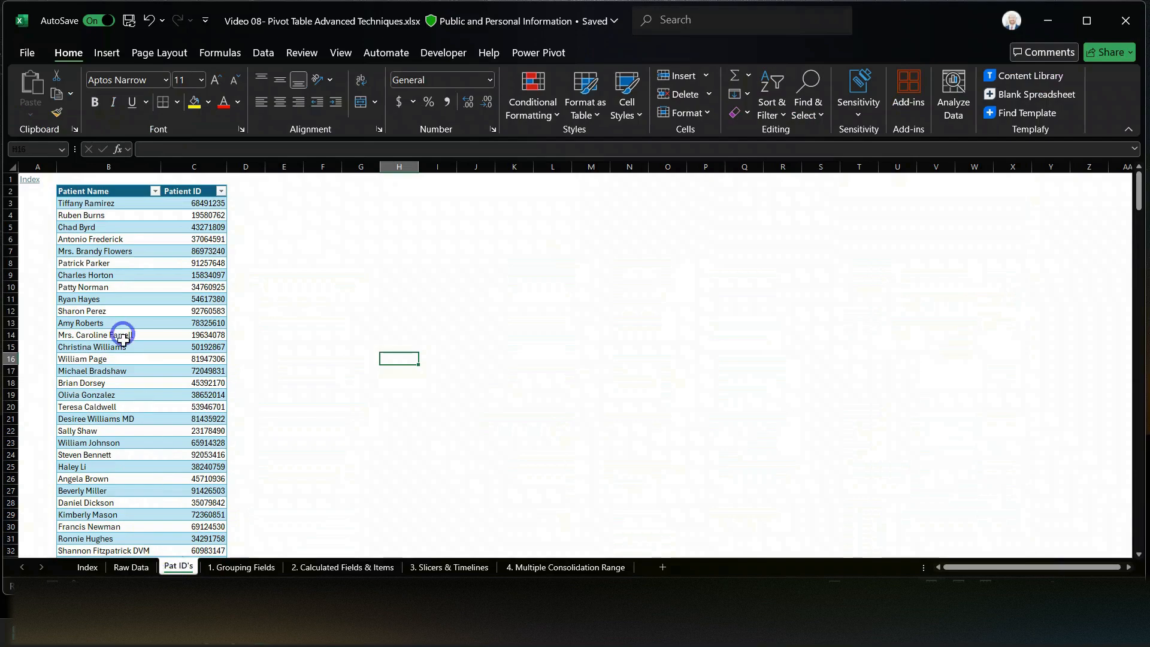
pyautogui.click(132, 567)
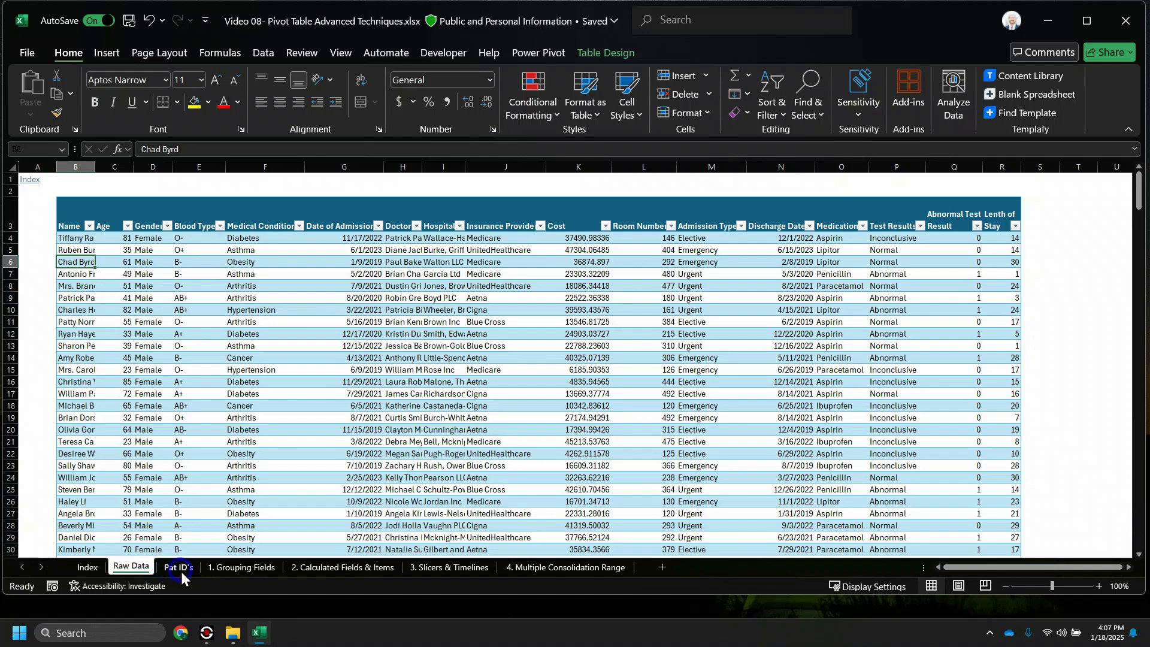
pyautogui.click(180, 568)
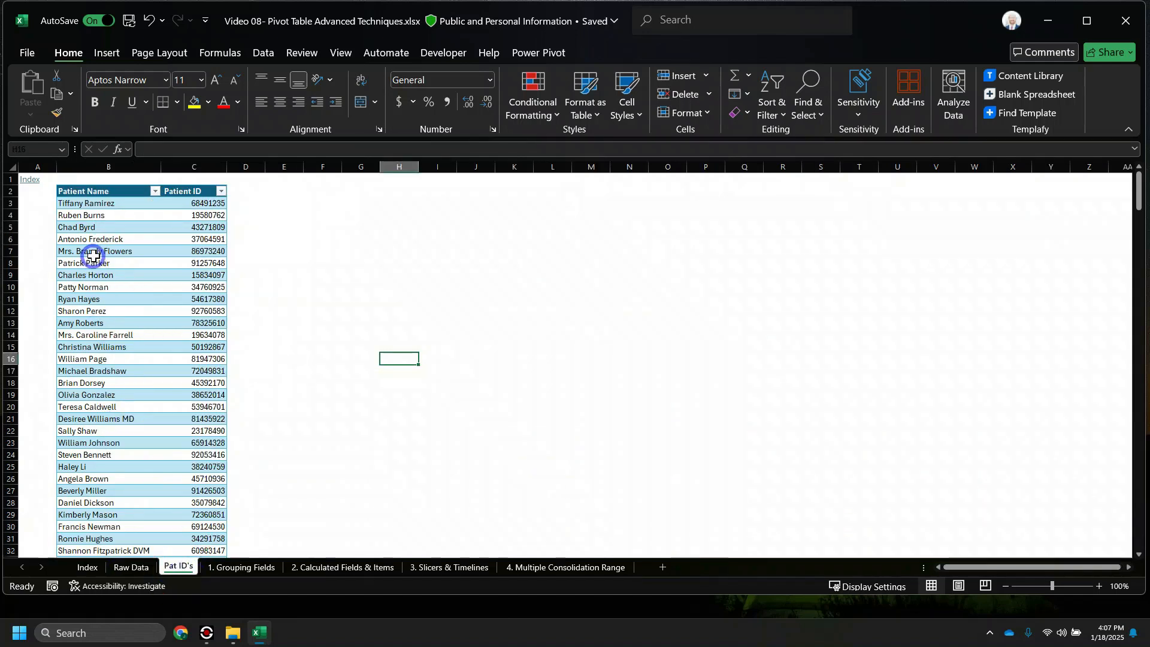
pyautogui.click(95, 217)
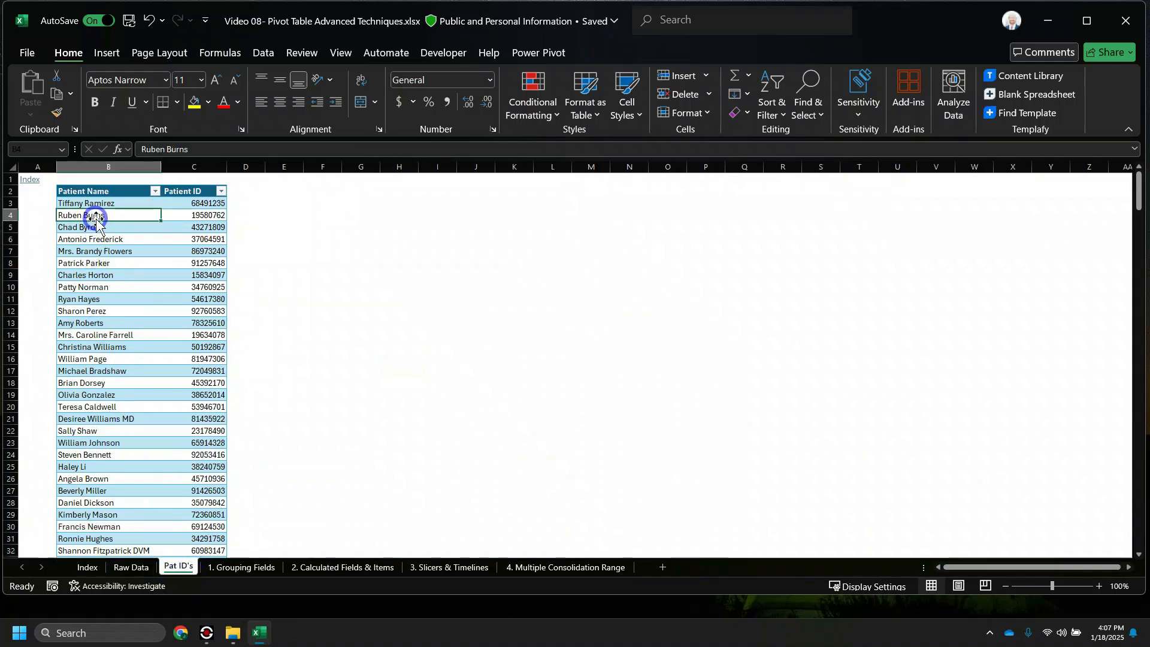
pyautogui.click(591, 50)
pyautogui.click(60, 91)
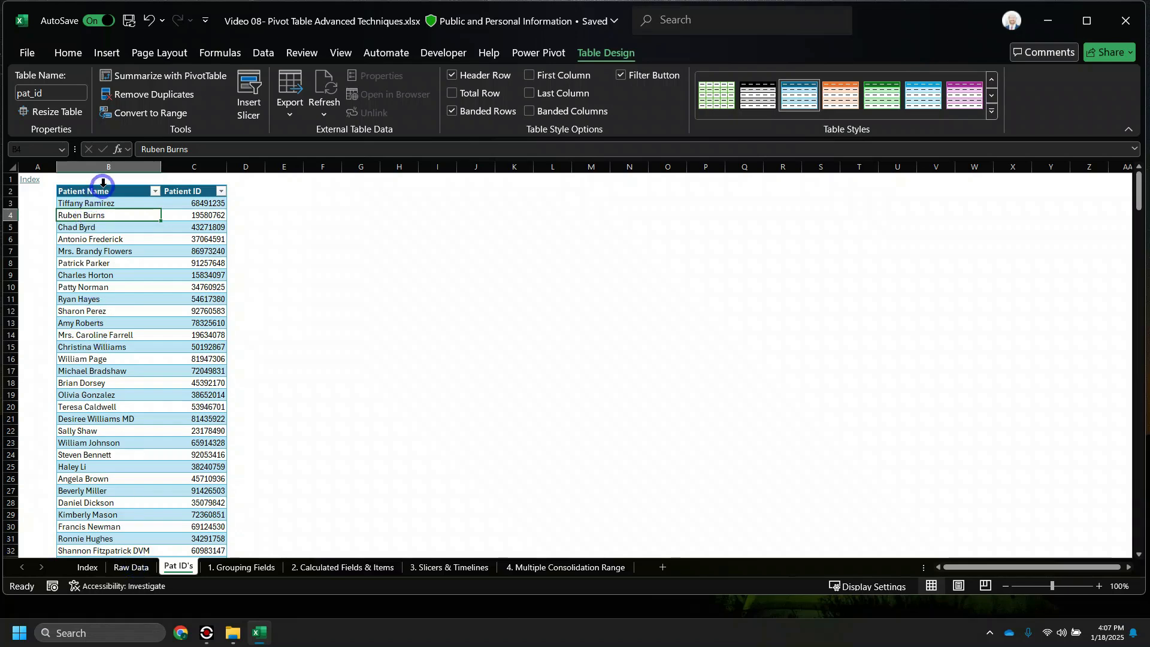
pyautogui.click(133, 566)
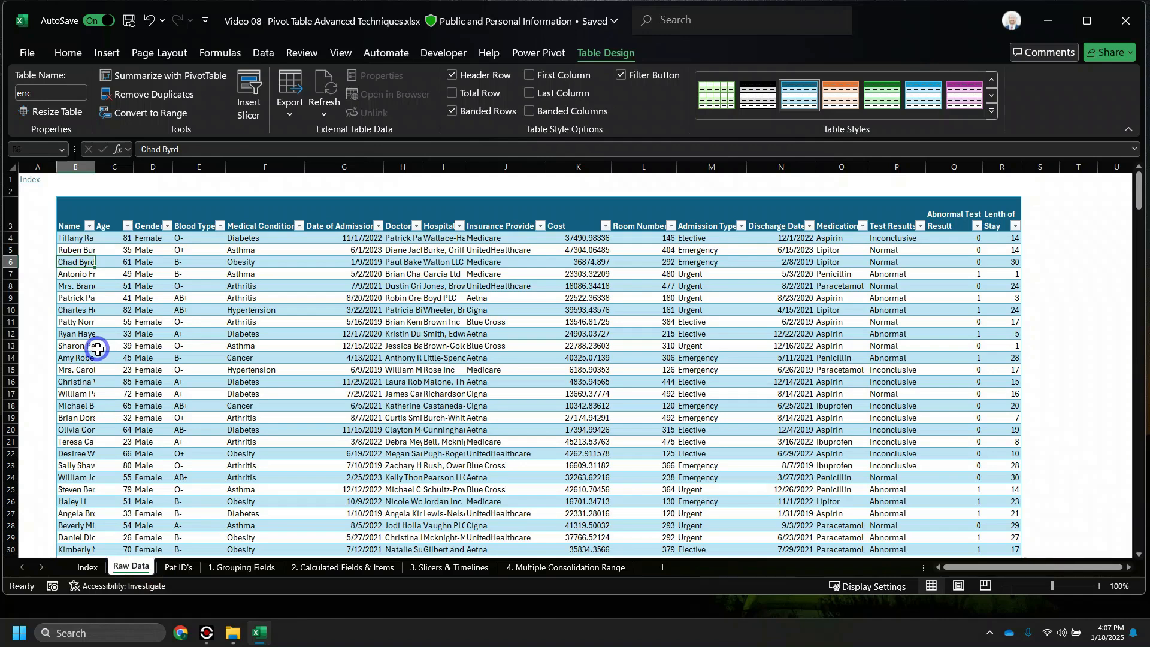
pyautogui.click(70, 218)
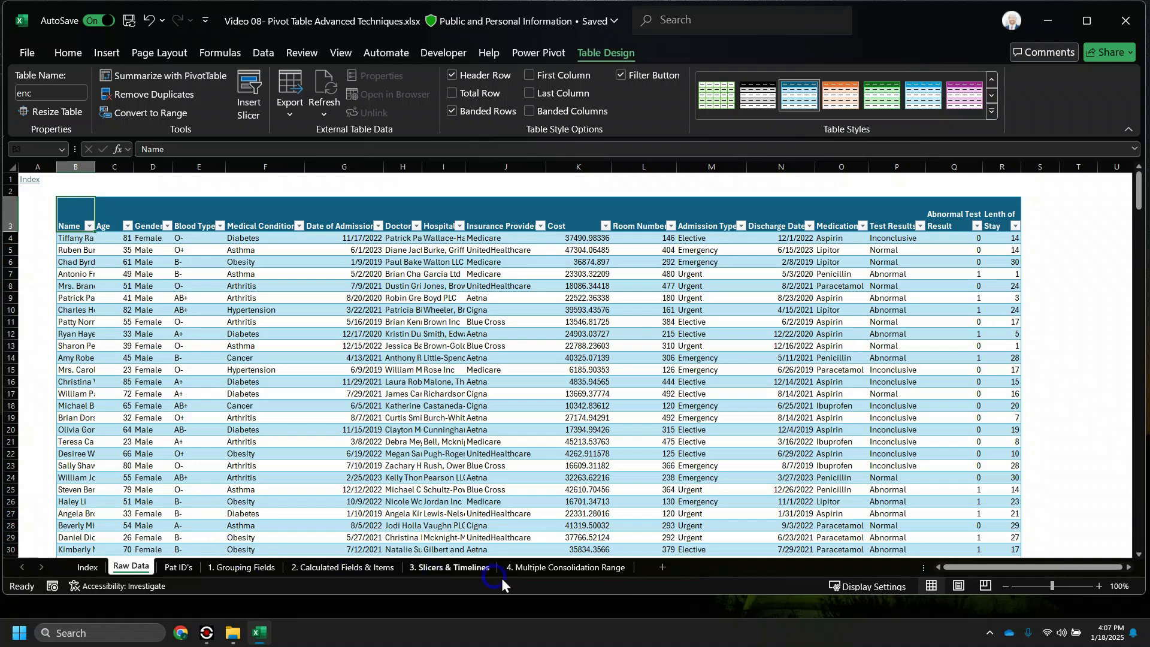
# Start a new data model relationship from the 4. Multiple Consolidation Range sheet, using table enc with Name as the foreign column
pyautogui.click(540, 570)
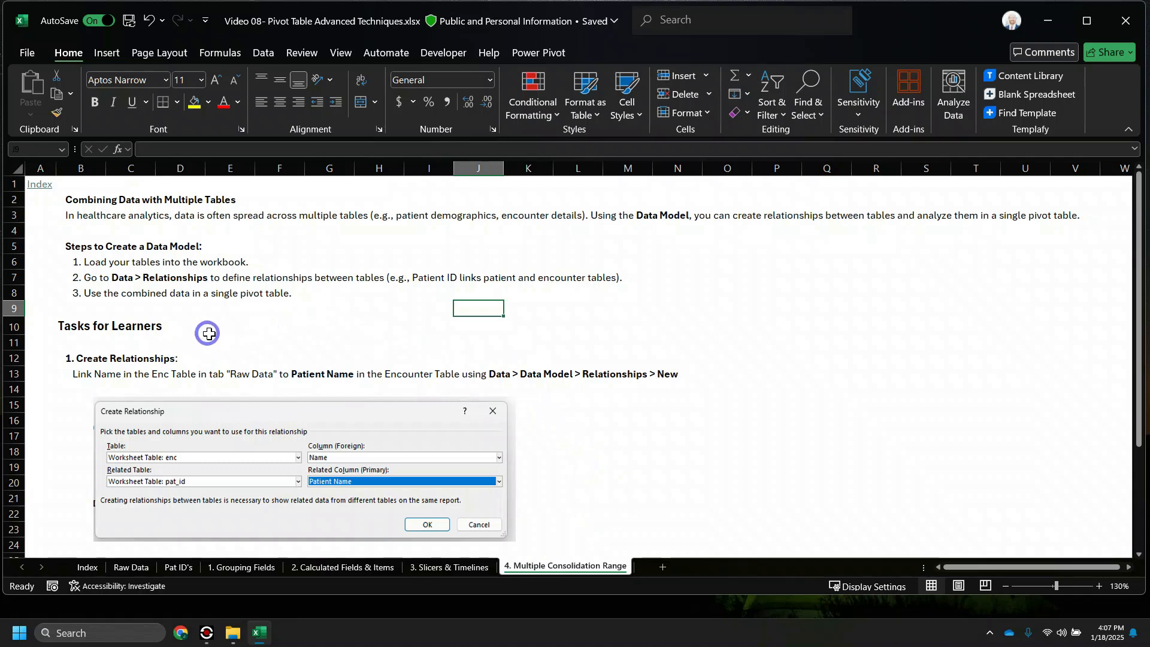
pyautogui.click(264, 55)
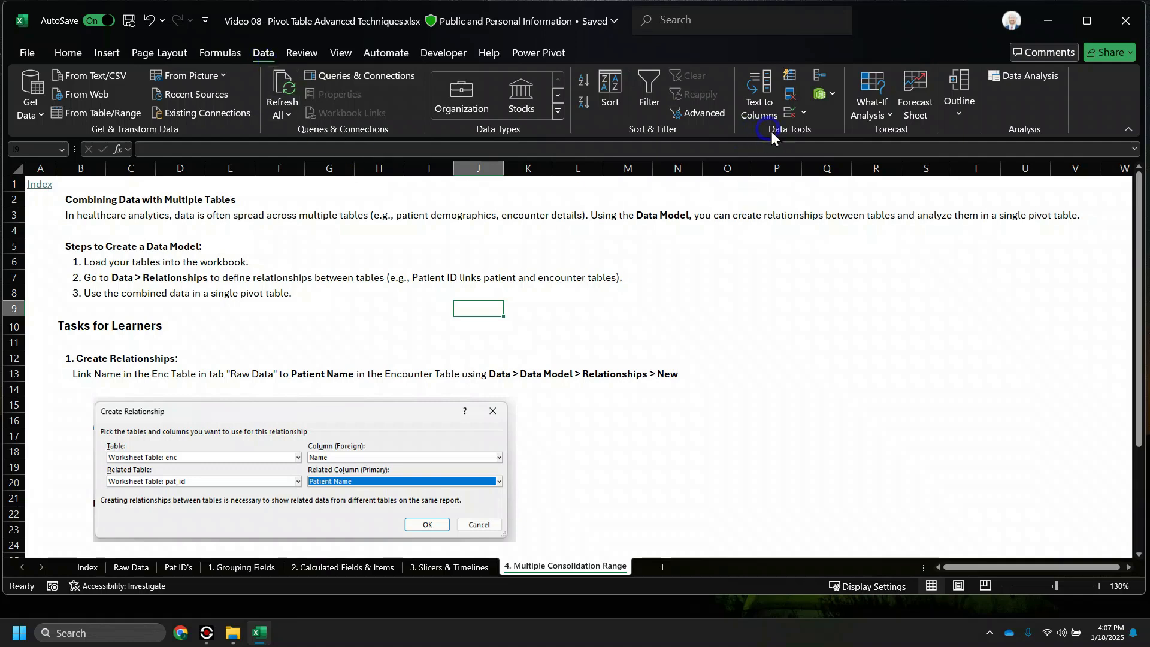
pyautogui.click(833, 95)
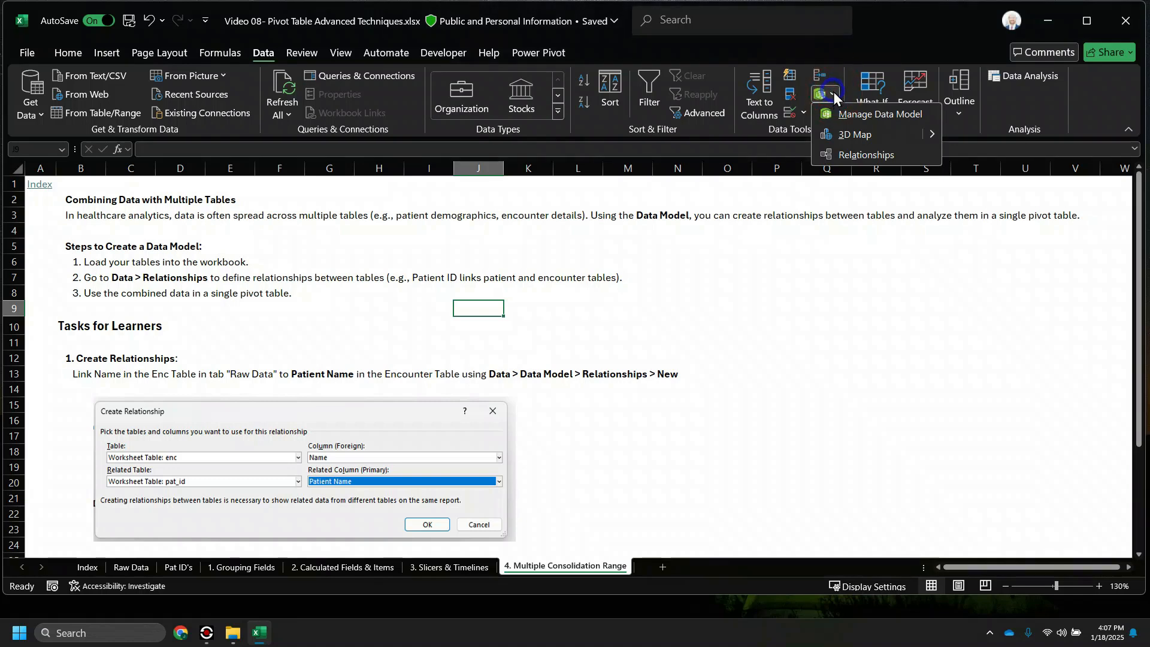
pyautogui.click(891, 157)
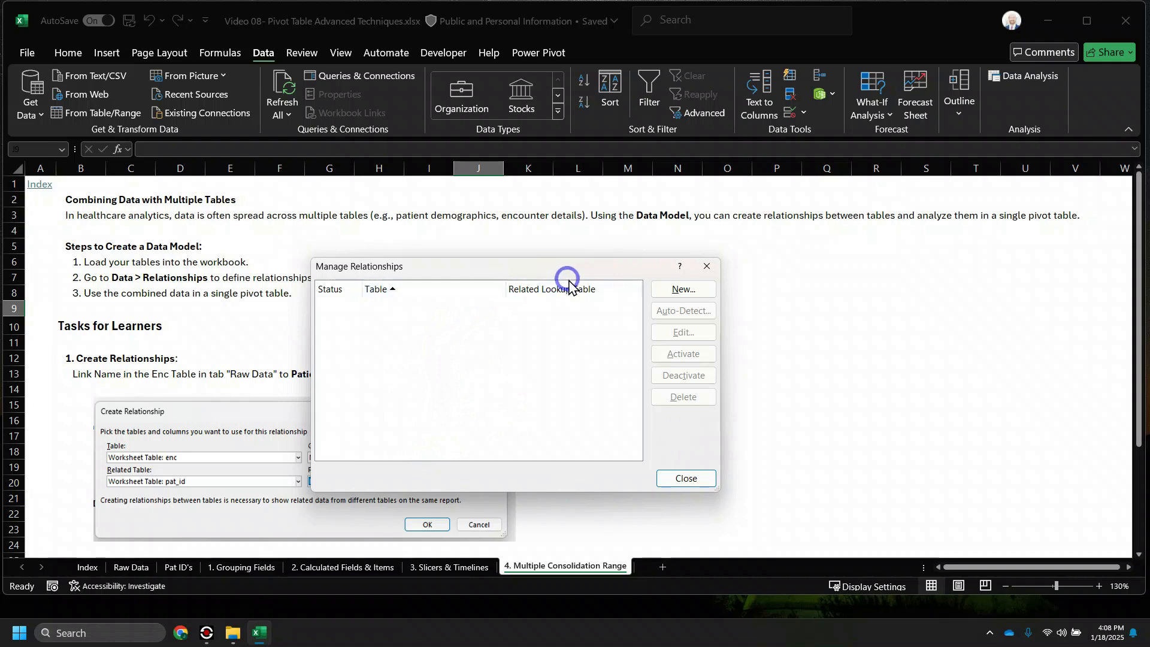
pyautogui.click(682, 290)
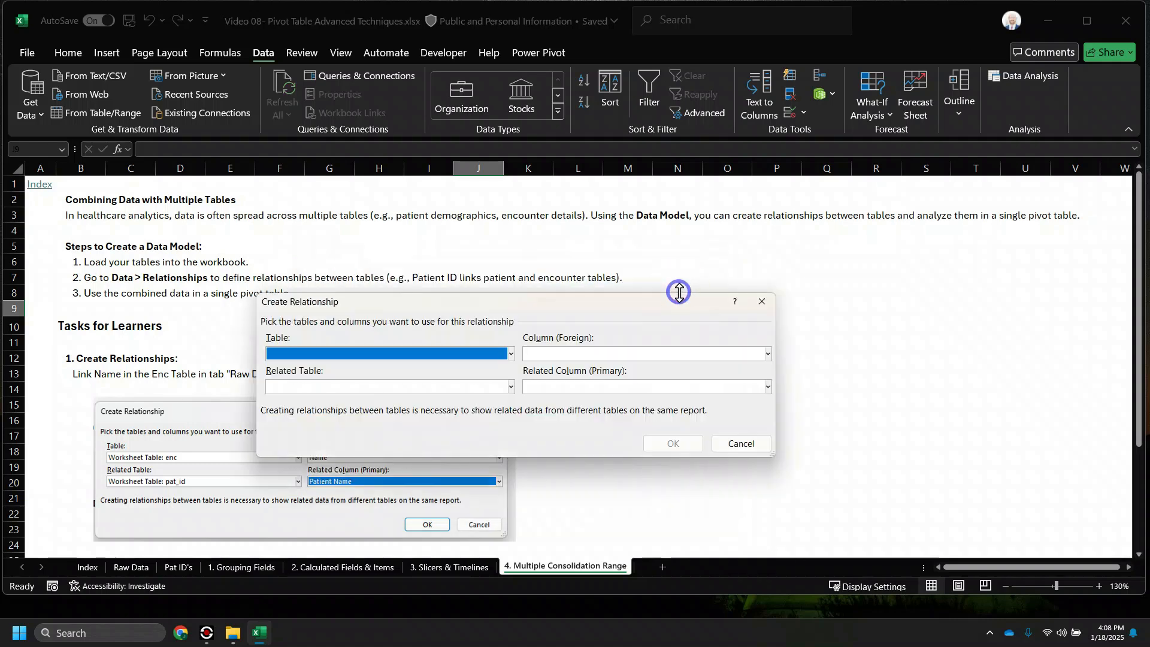
pyautogui.click(511, 353)
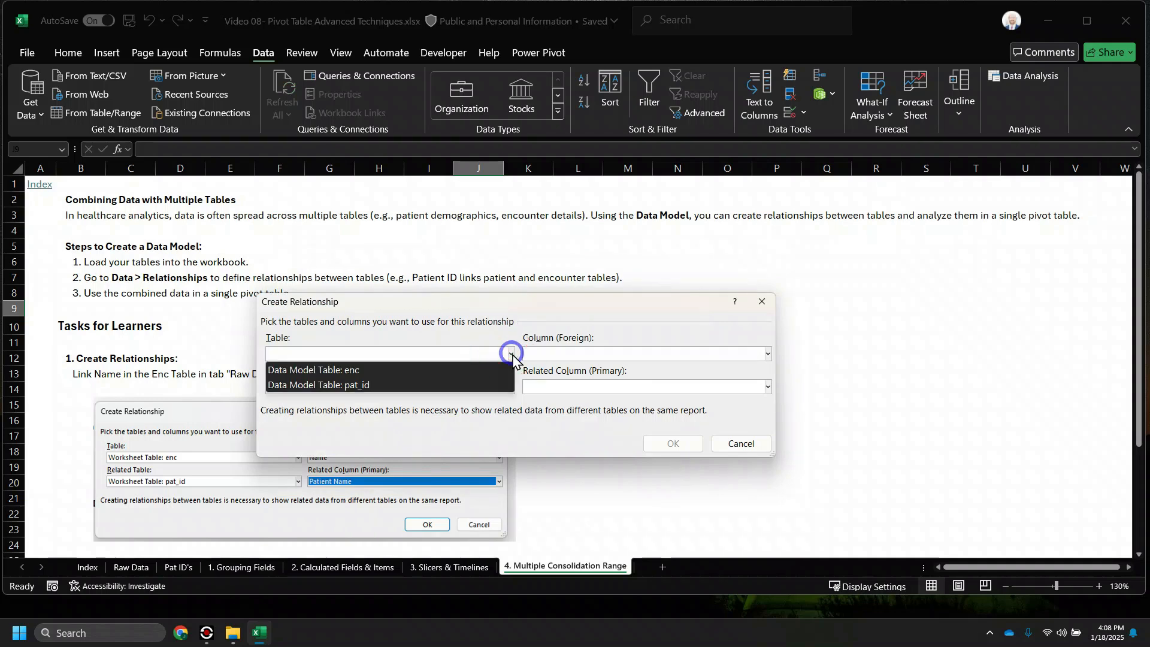
pyautogui.click(473, 370)
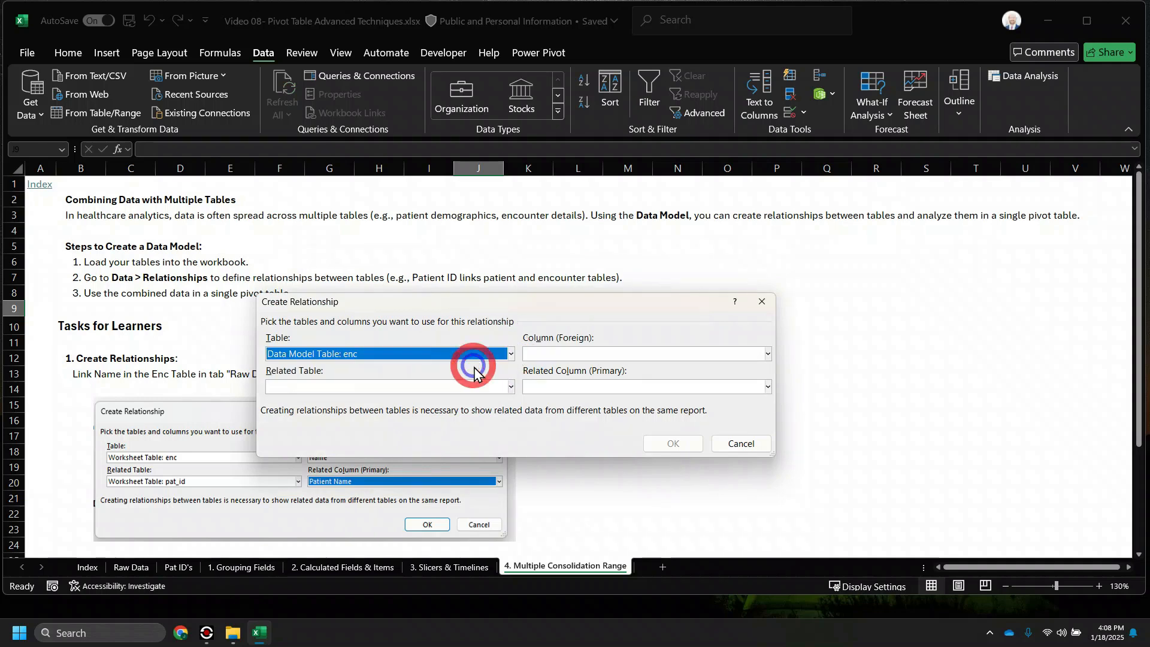
pyautogui.click(599, 356)
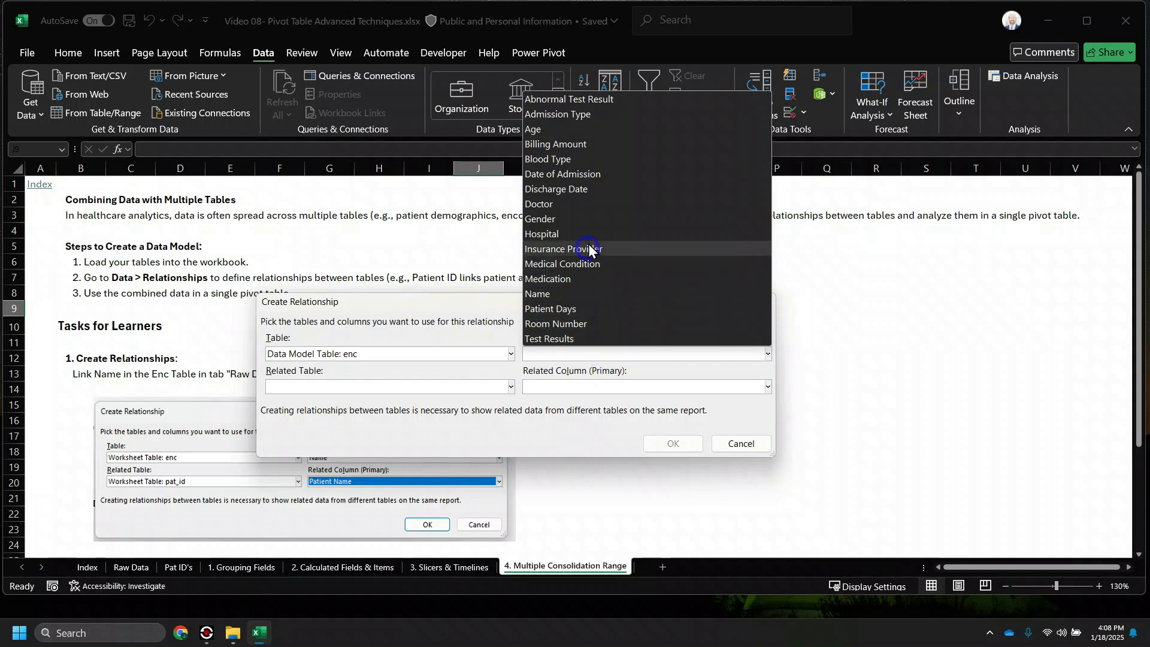
pyautogui.click(548, 295)
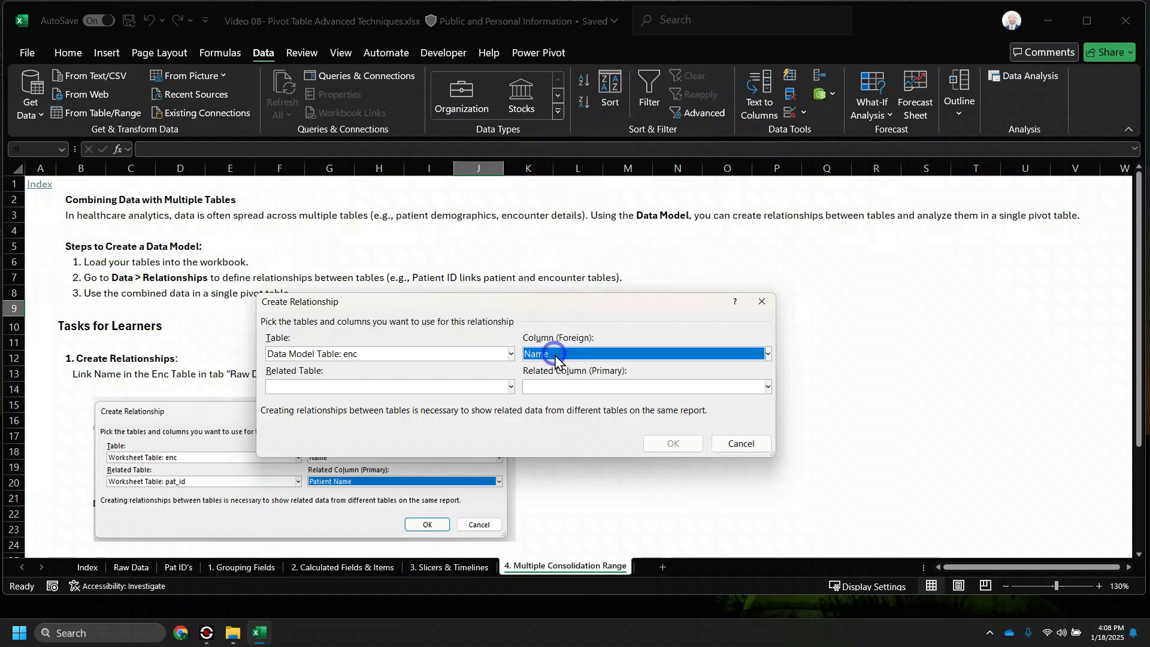
# Set pat_id as the related table with Patient Name as the primary column, and create the relationship
pyautogui.click(512, 387)
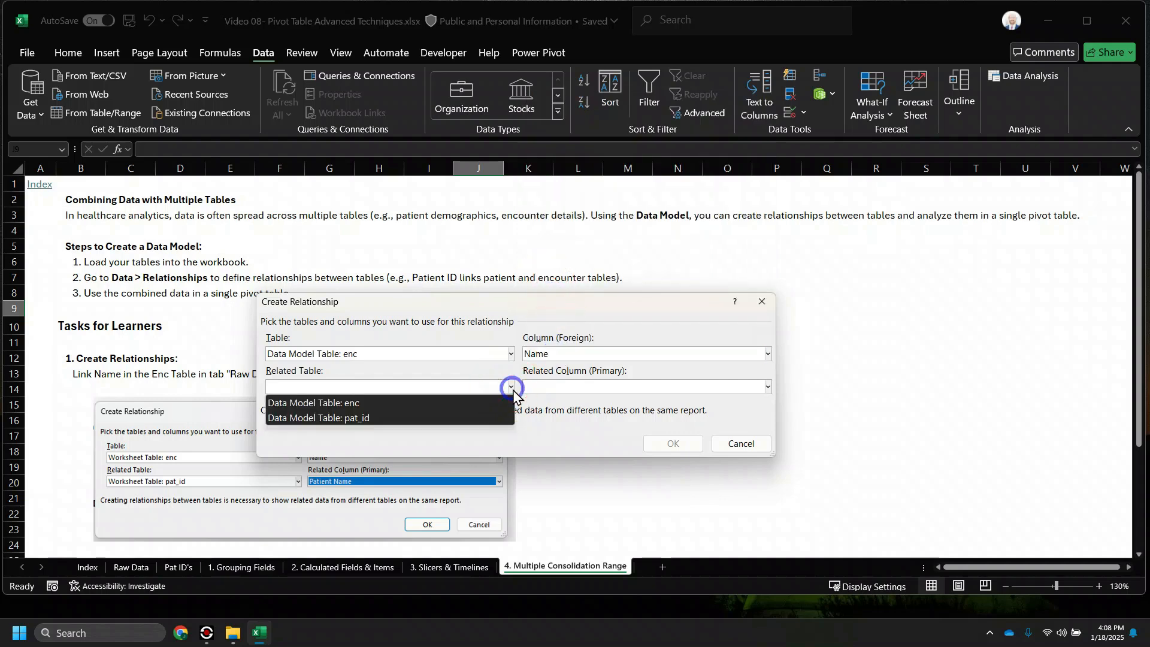
pyautogui.click(486, 416)
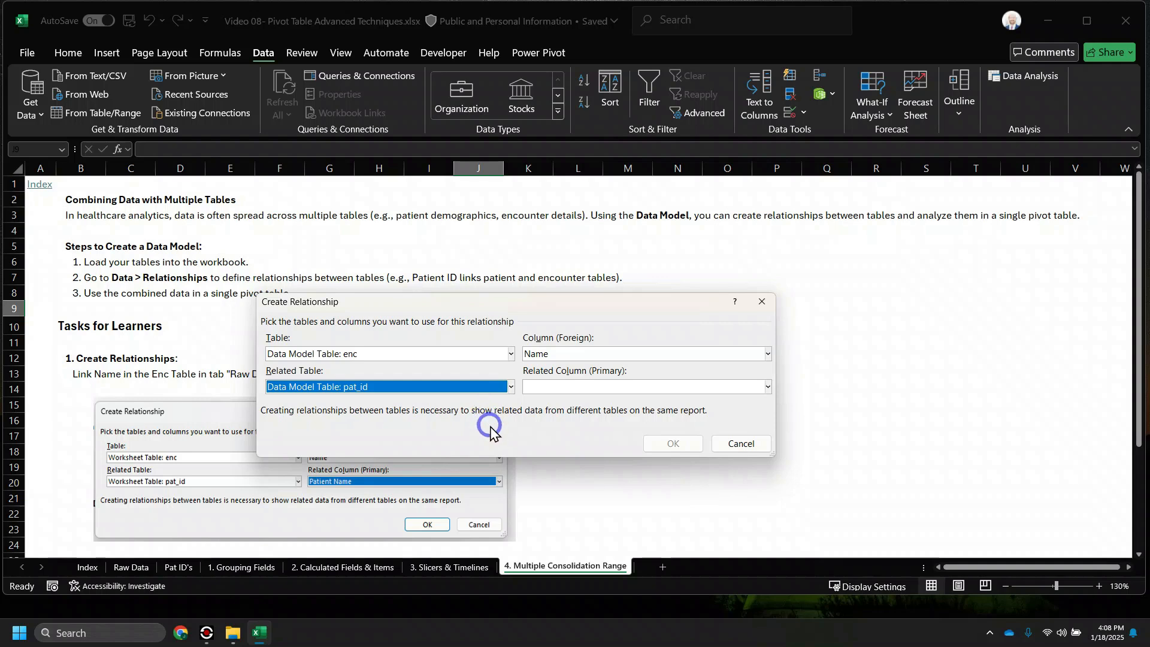
pyautogui.click(768, 389)
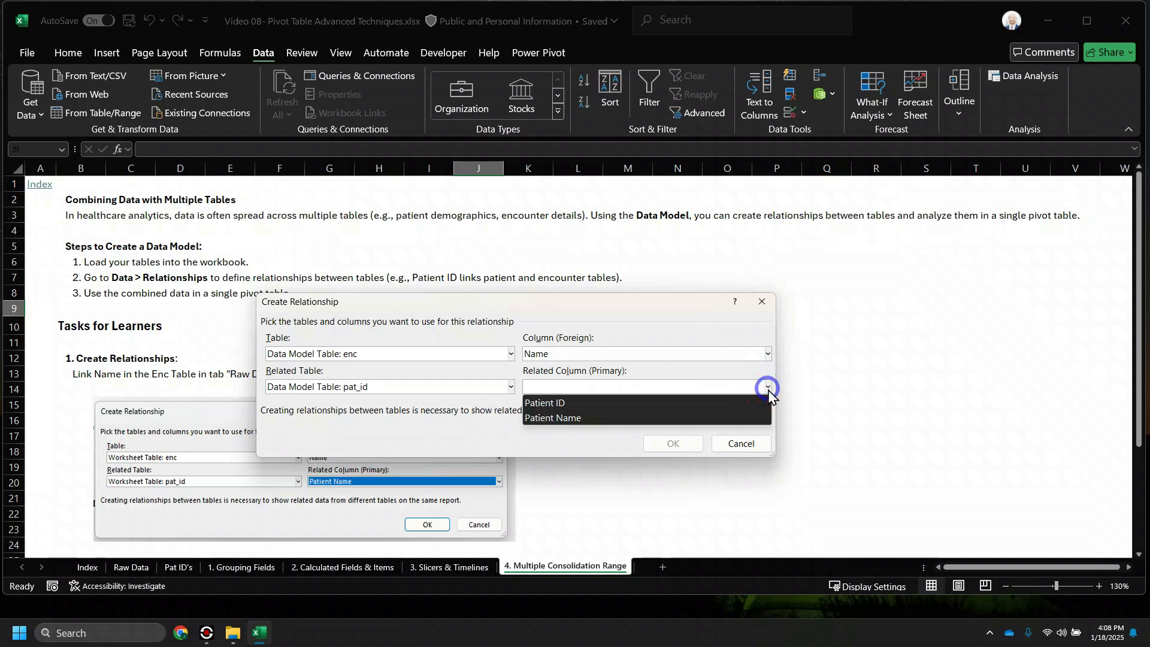
pyautogui.click(587, 419)
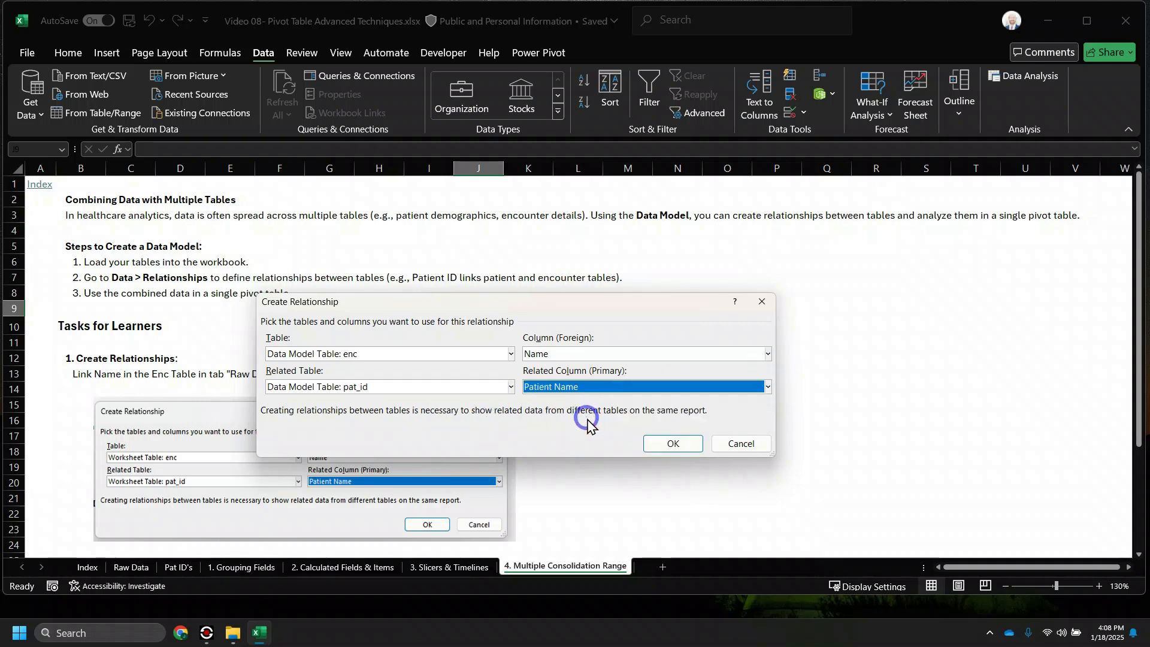
pyautogui.click(657, 446)
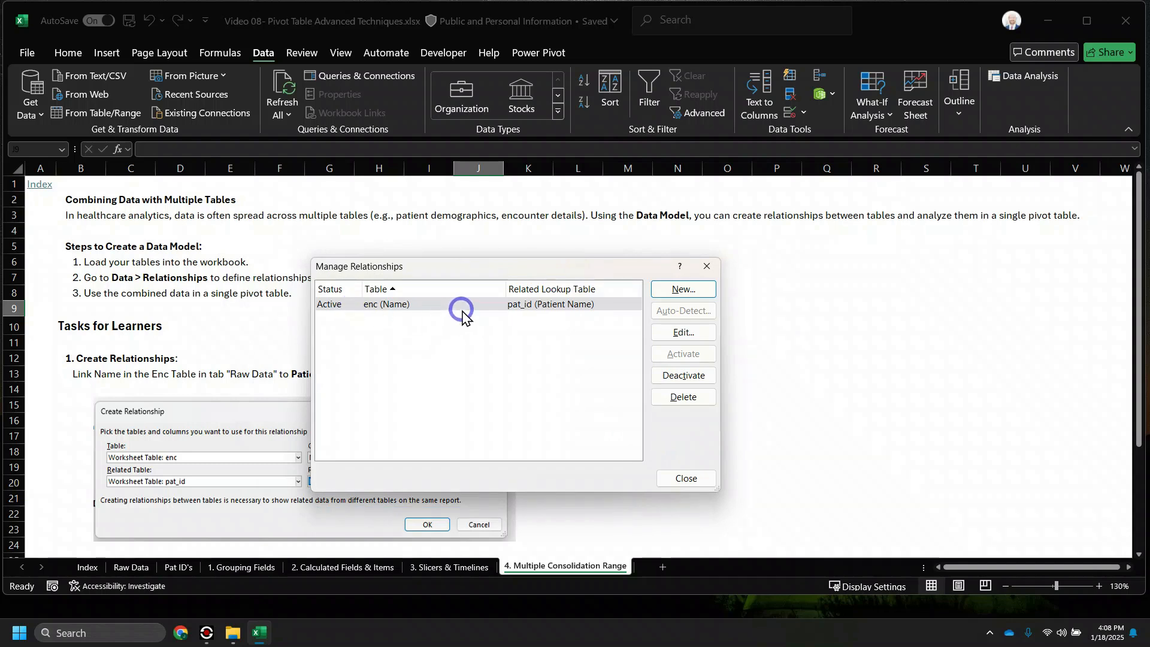
pyautogui.click(687, 478)
# Insert a pivot table from the data model at cell B36, below the tasks on the existing 4. Multiple Consolidation Range sheet
pyautogui.scroll(-2, 614, 452)
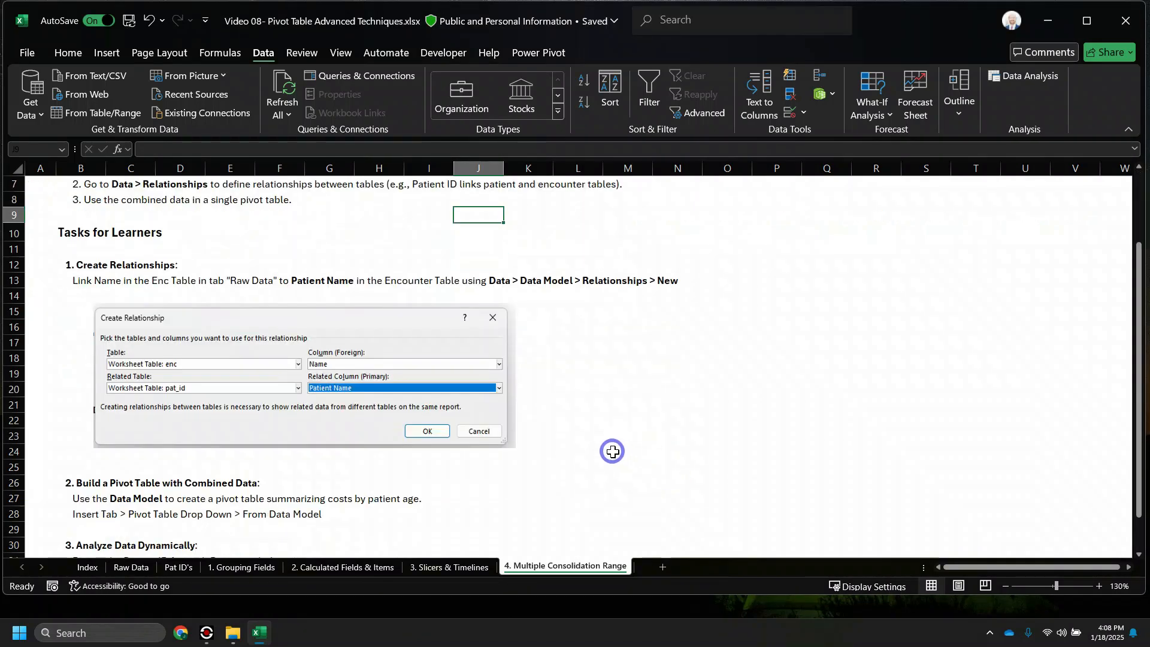
pyautogui.scroll(-5, 539, 452)
pyautogui.scroll(3, 529, 429)
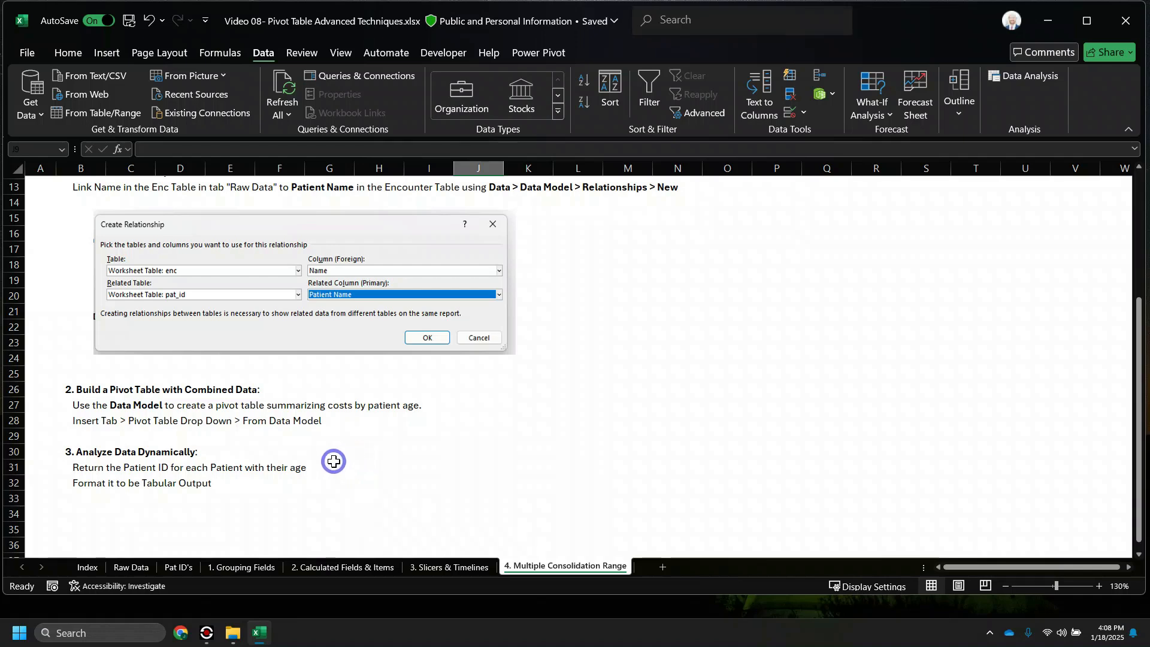
pyautogui.click(101, 543)
pyautogui.scroll(-1, 107, 538)
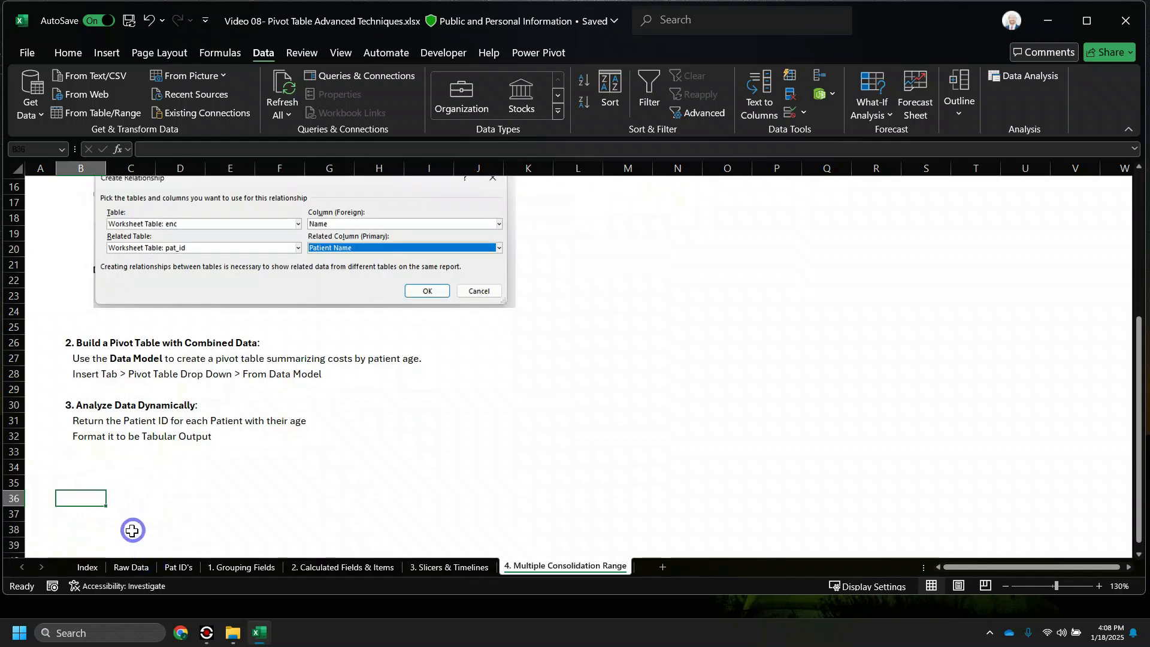
pyautogui.scroll(-1, 107, 510)
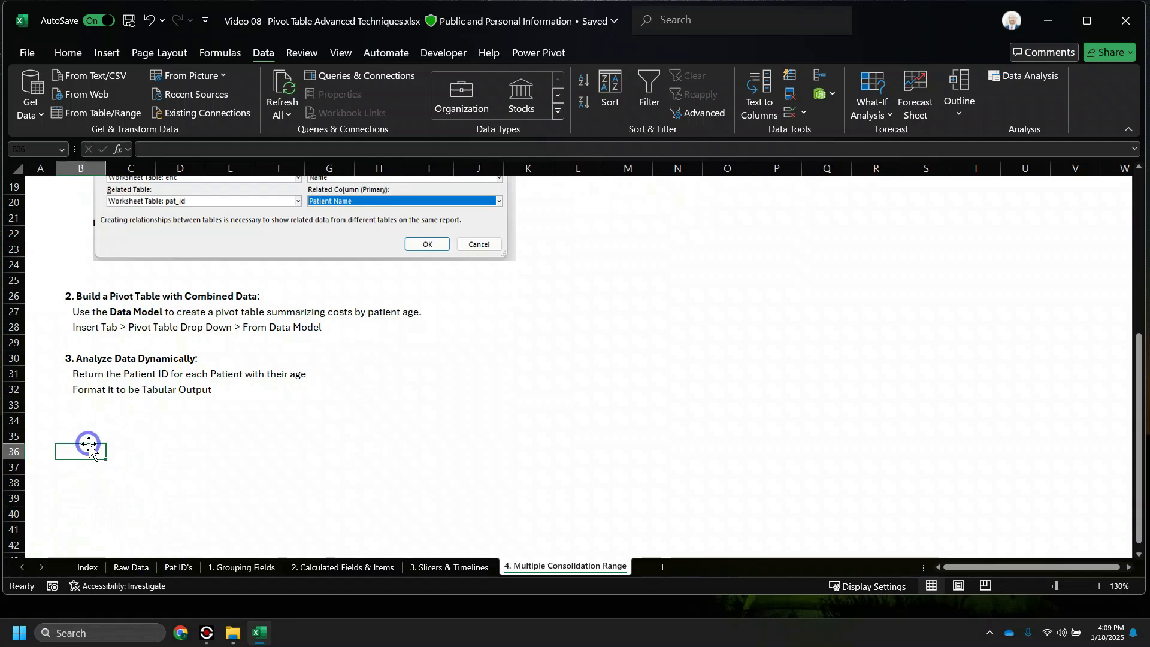
pyautogui.click(112, 53)
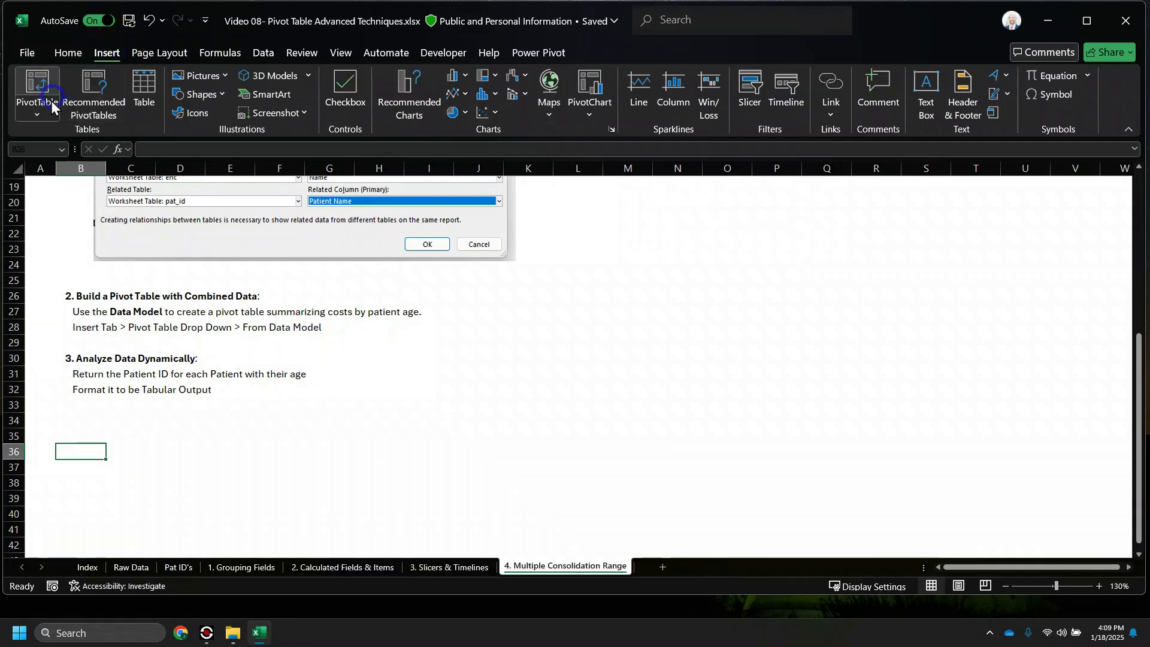
pyautogui.click(38, 115)
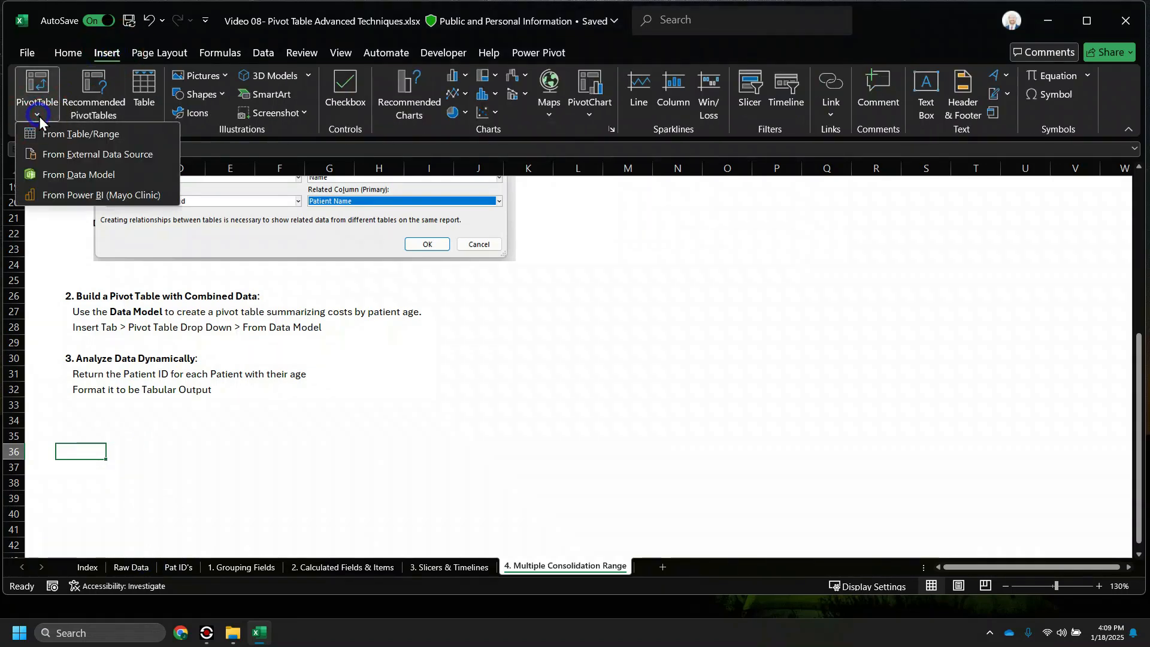
pyautogui.click(130, 174)
pyautogui.click(405, 410)
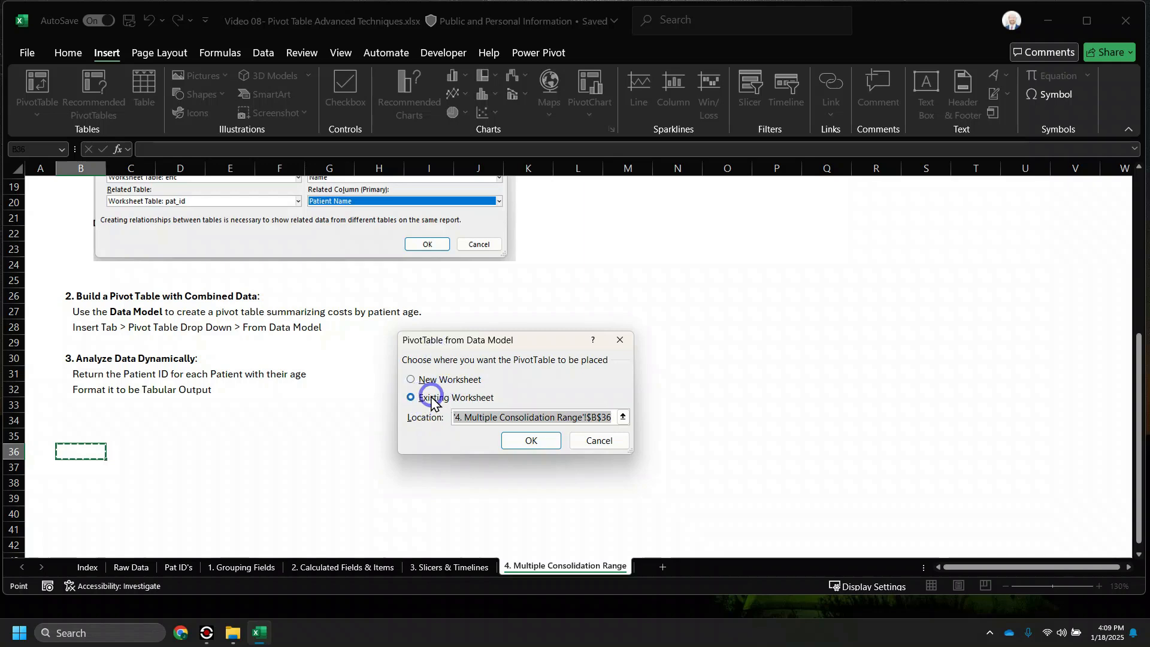
pyautogui.click(531, 441)
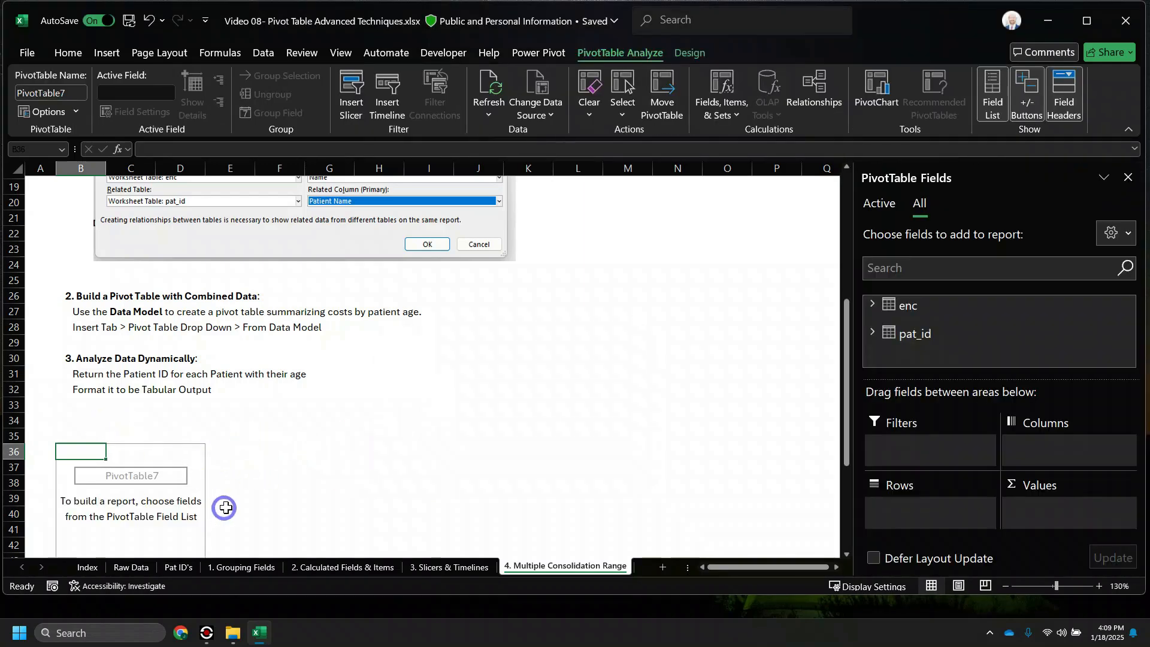
# Add the Name field from table enc as rows and the Patient ID field from table pat_id as summed values
pyautogui.click(873, 306)
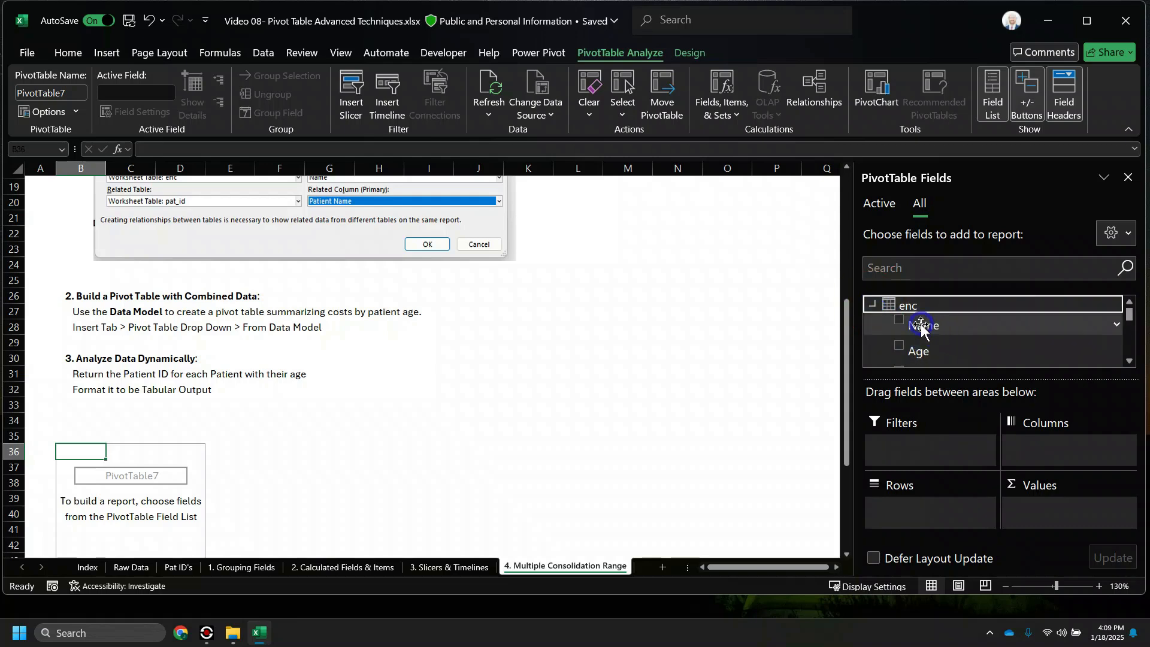
pyautogui.click(898, 324)
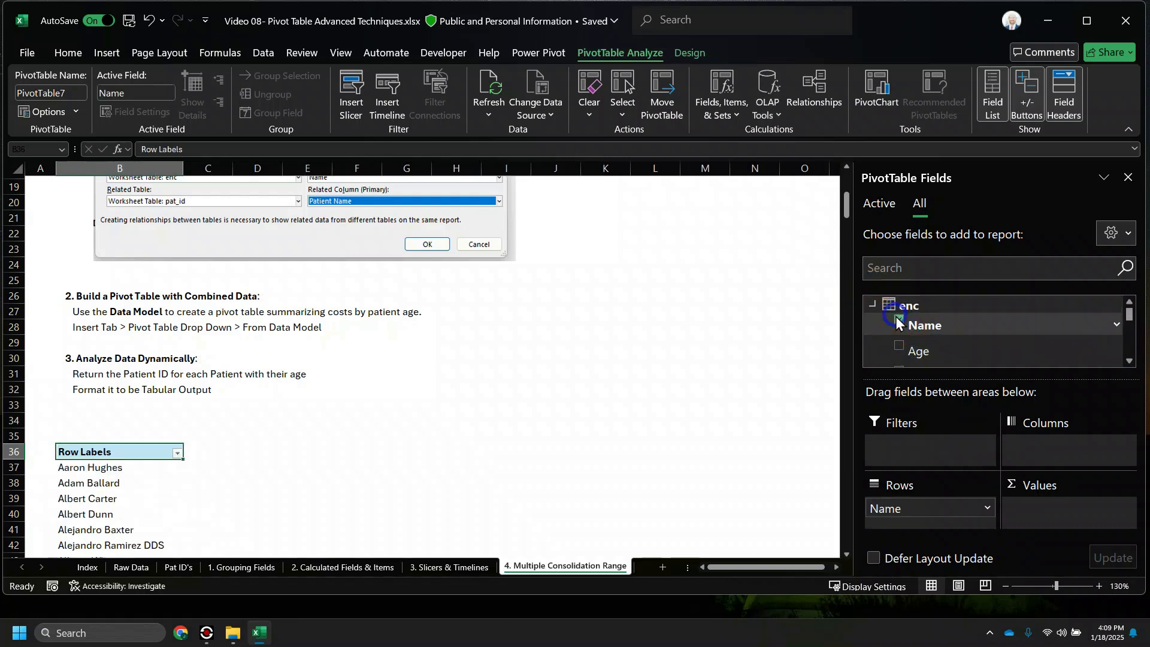
pyautogui.click(872, 304)
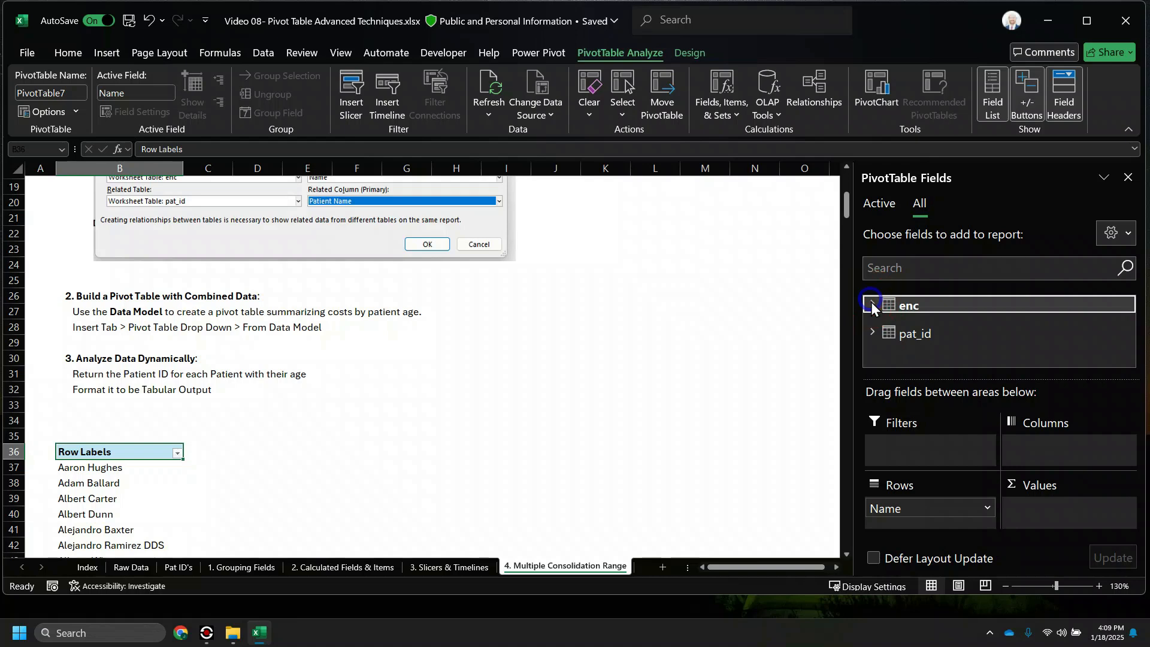
pyautogui.click(873, 330)
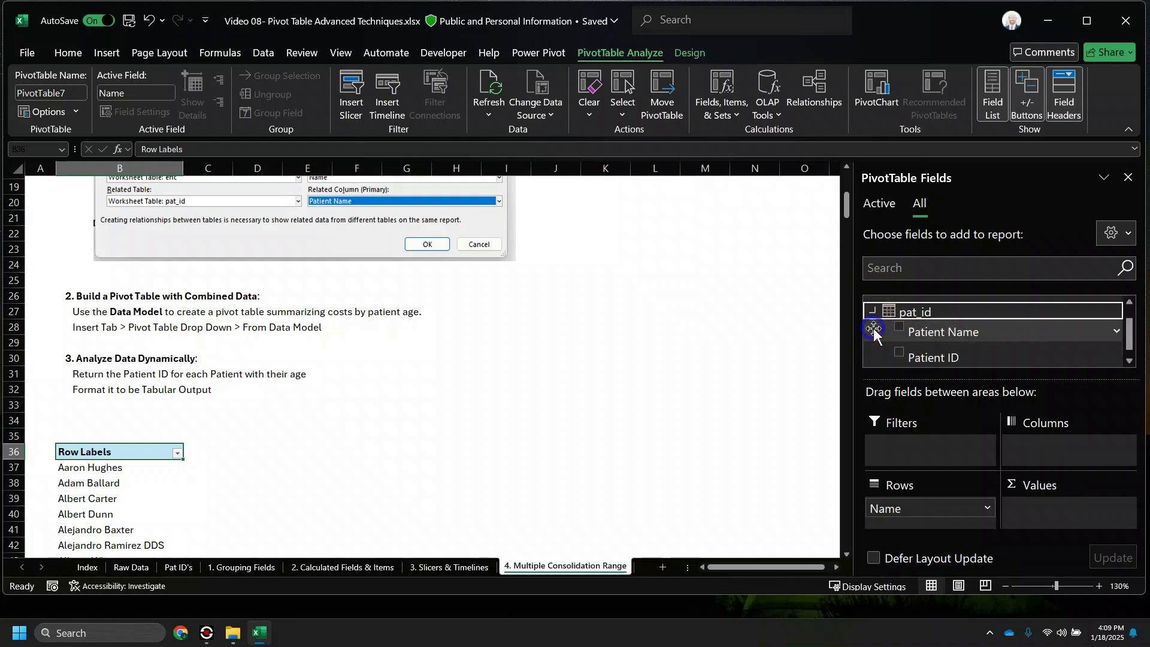
pyautogui.click(898, 353)
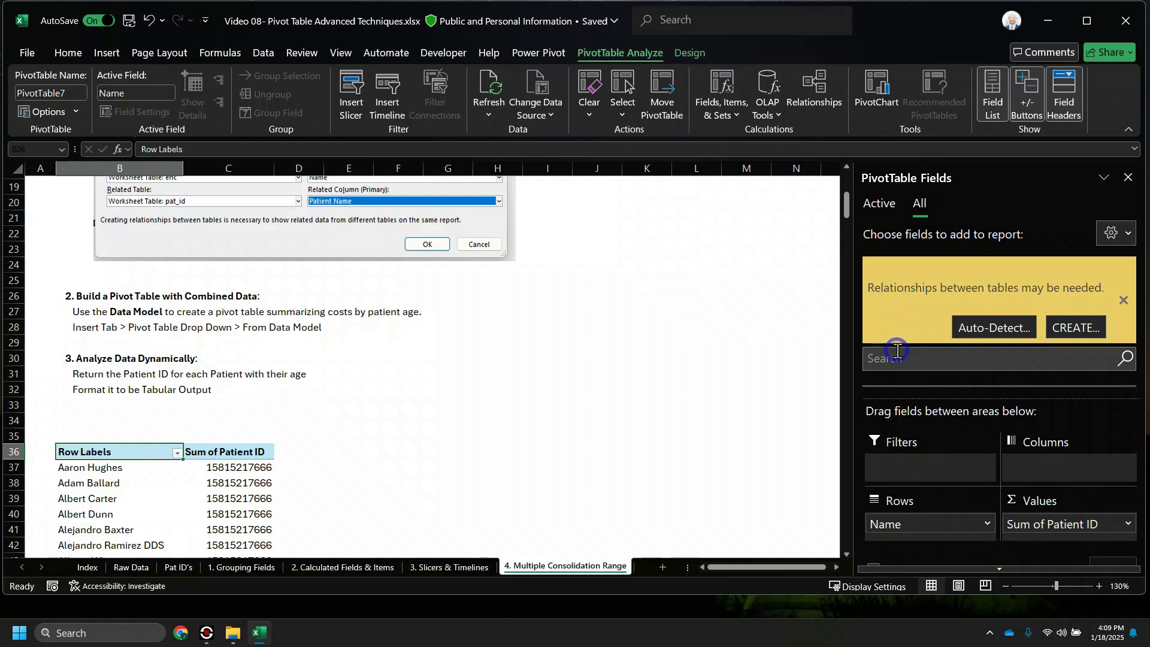
# Run auto-detection of table relationships from the pivot table's field list and check the existing enc to pat_id relationship
pyautogui.click(1012, 328)
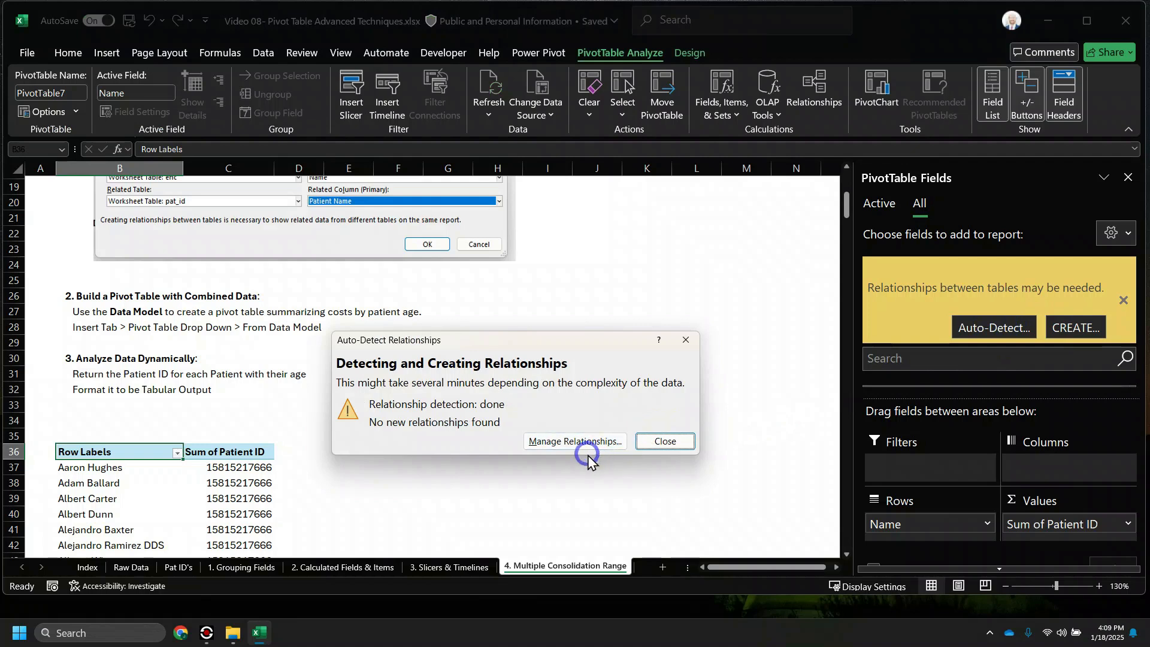
pyautogui.click(585, 443)
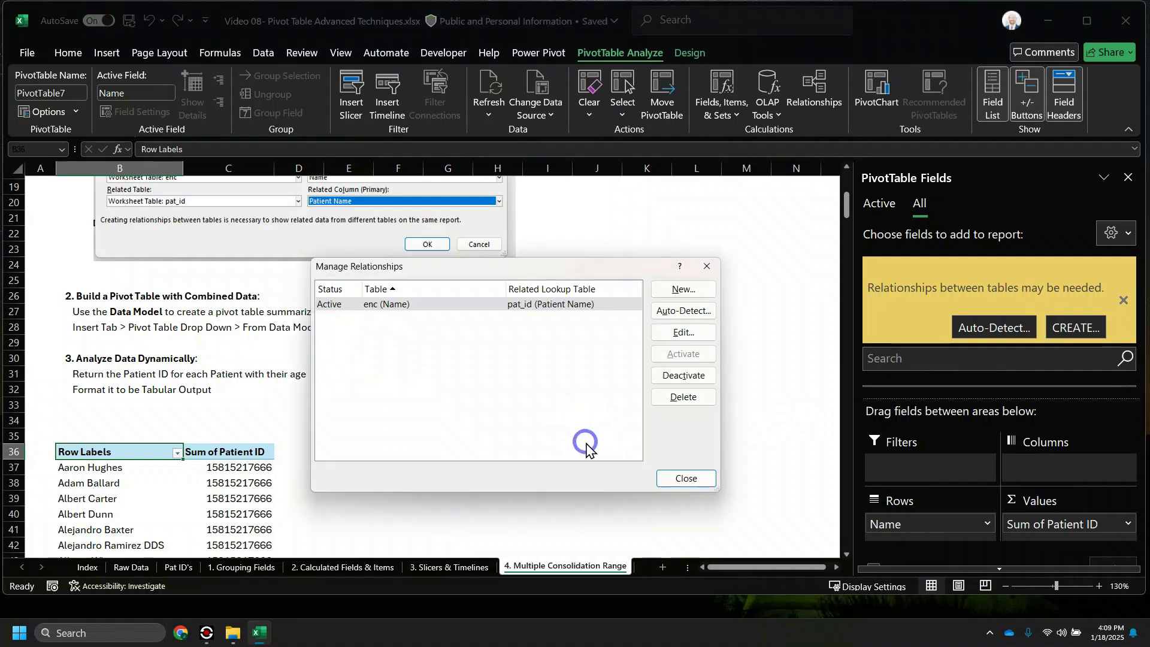
pyautogui.click(585, 304)
pyautogui.click(690, 312)
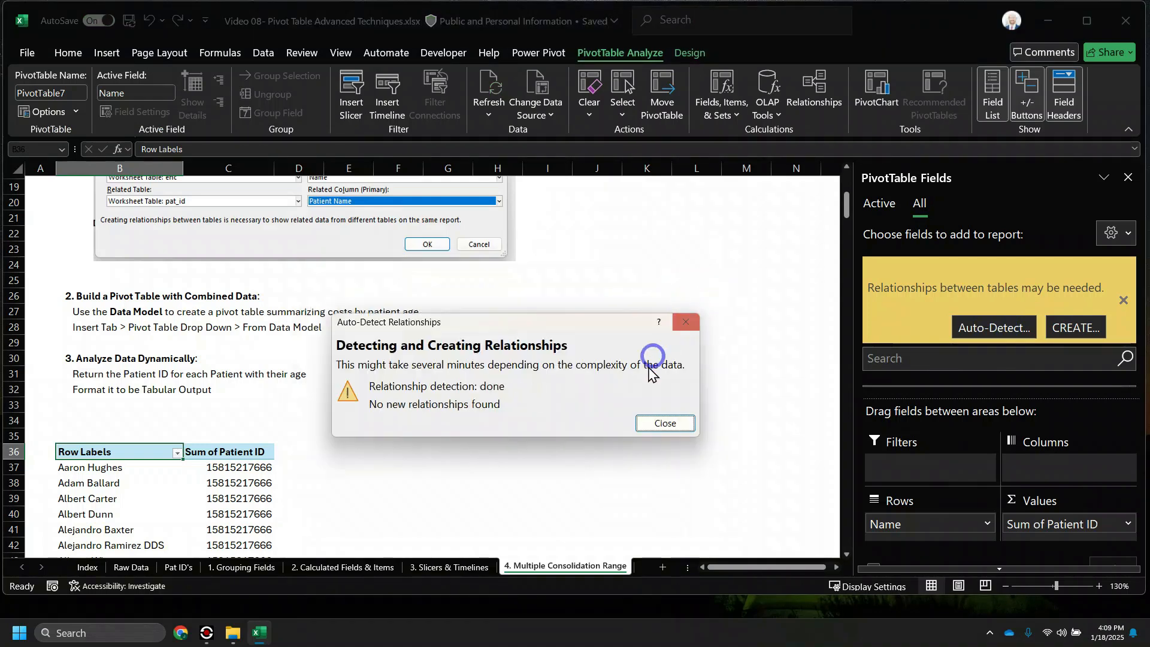
pyautogui.click(666, 423)
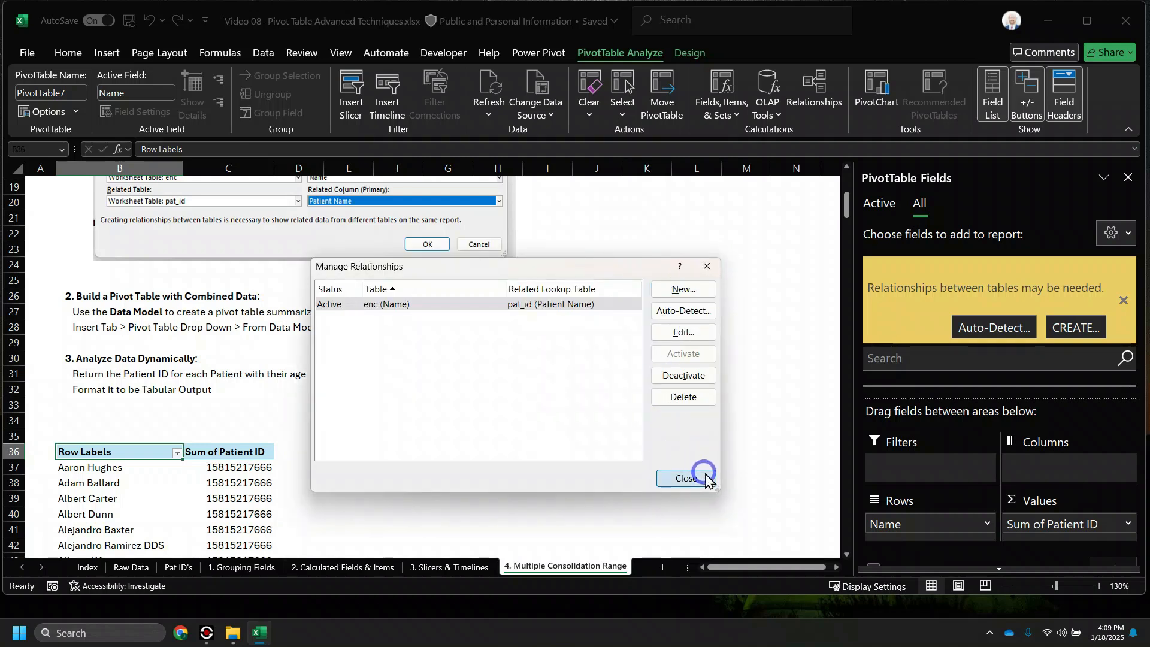
pyautogui.click(684, 477)
pyautogui.click(237, 483)
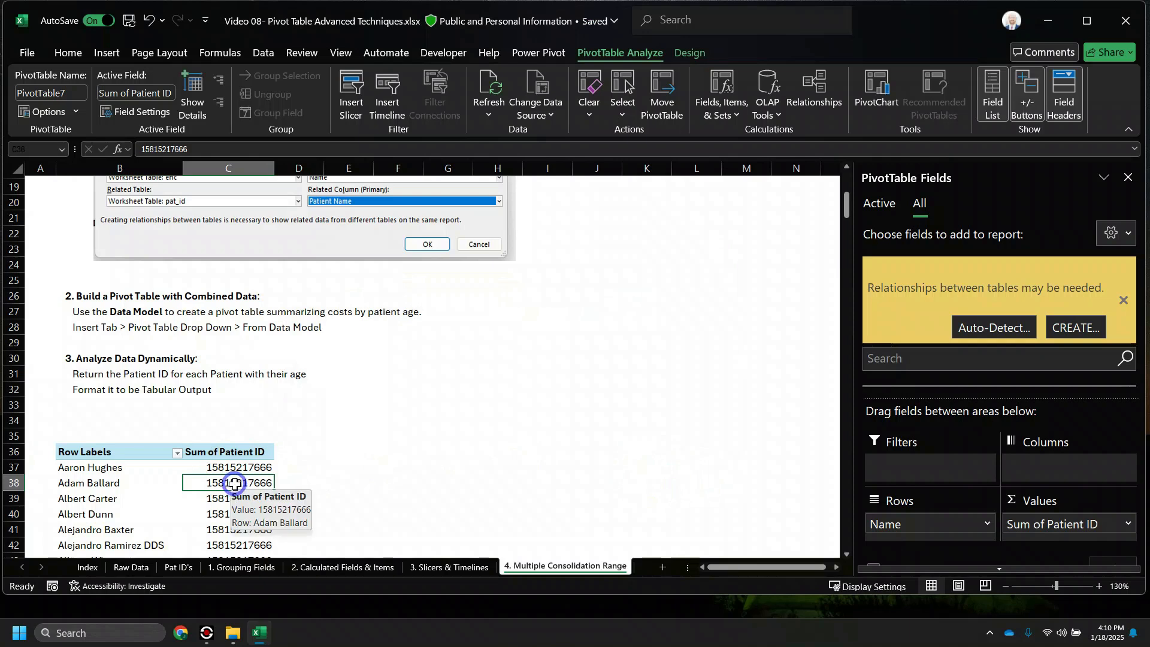
# Try to create a relationship from enc's Name as foreign column to pat_id's Patient Name as primary column
pyautogui.click(1080, 328)
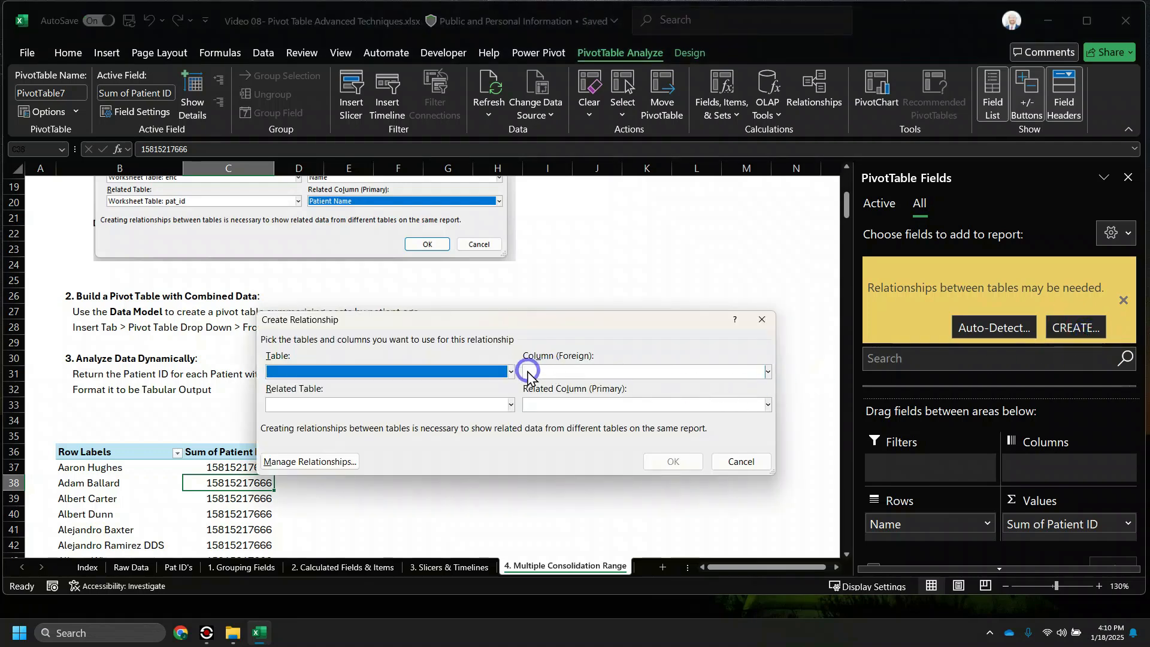
pyautogui.click(506, 371)
pyautogui.click(491, 387)
pyautogui.click(491, 405)
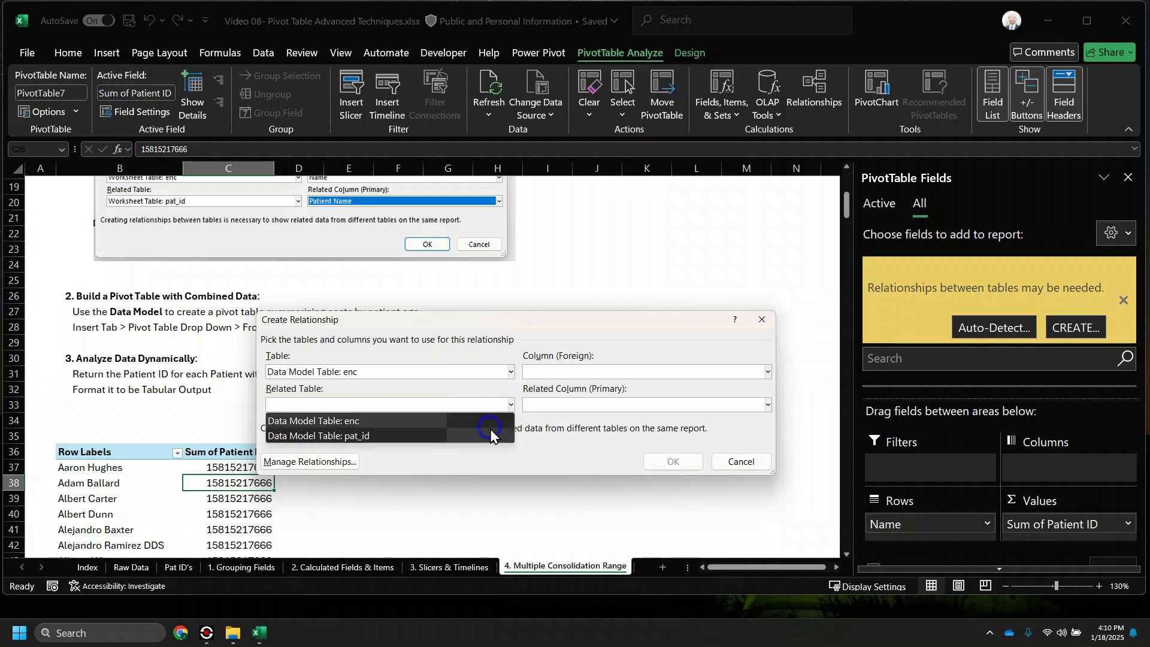
pyautogui.click(490, 436)
pyautogui.click(608, 375)
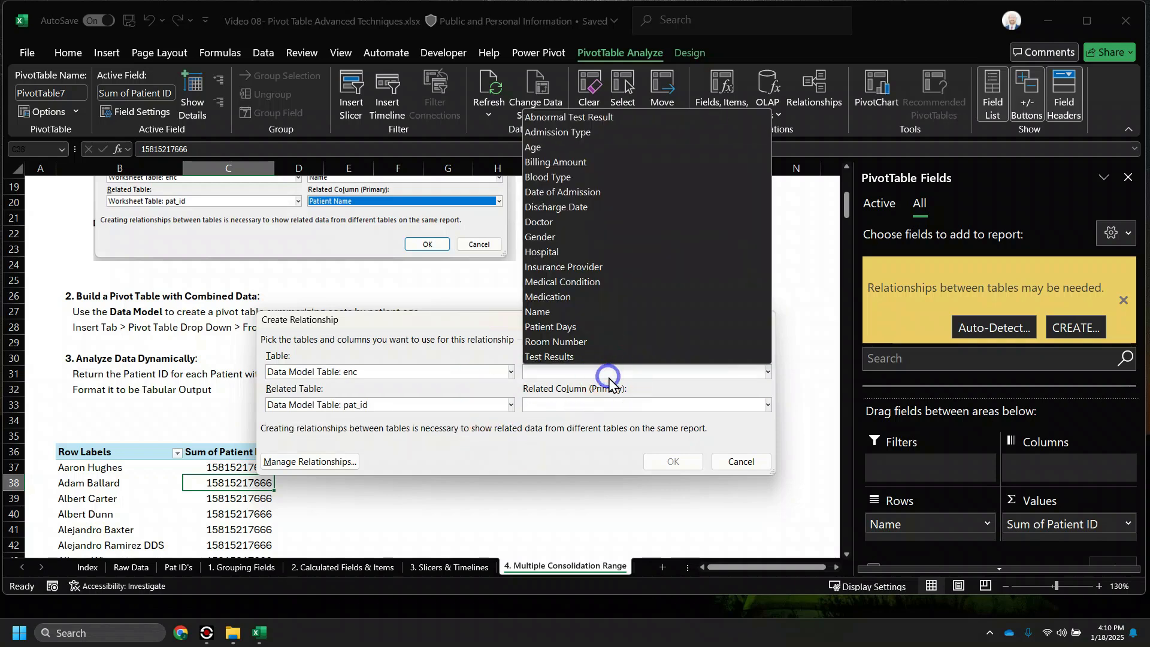
pyautogui.click(596, 312)
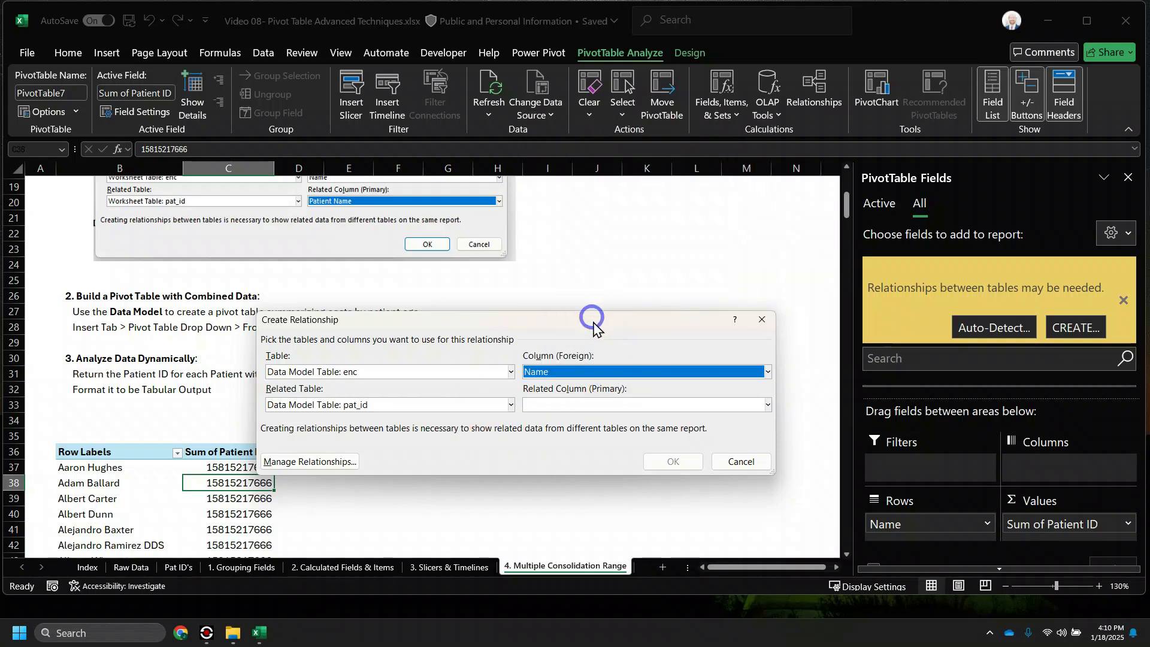
pyautogui.click(607, 405)
pyautogui.click(590, 435)
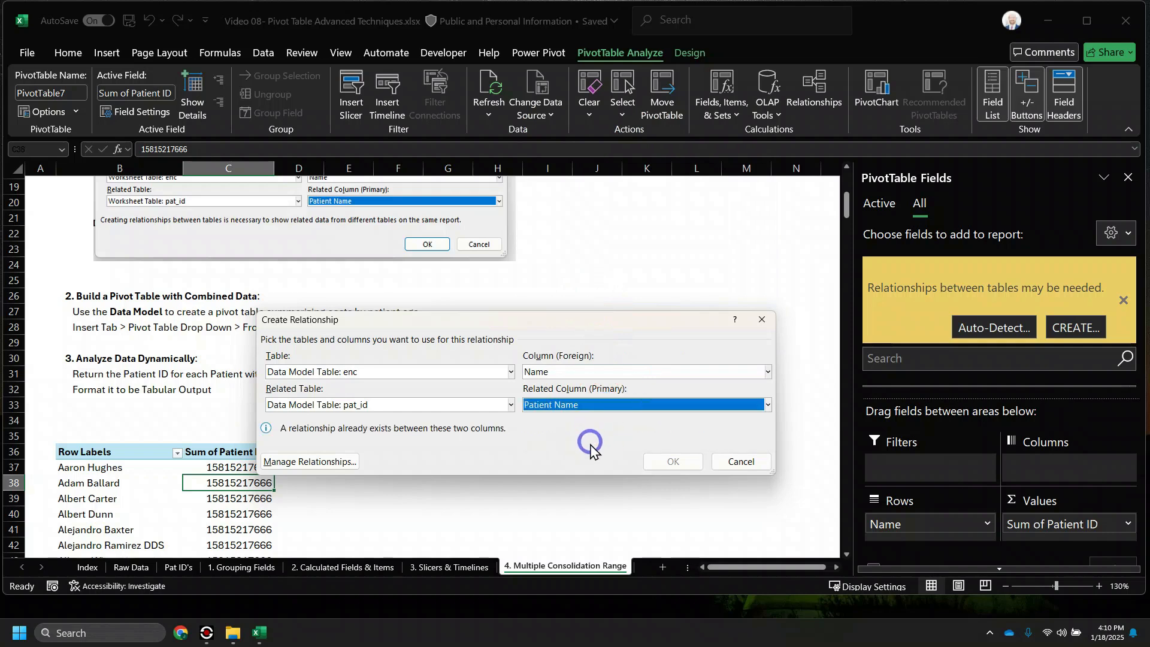
# Check the existing relationships in the relationship manager and return to the pivot table
pyautogui.click(351, 461)
pyautogui.click(548, 304)
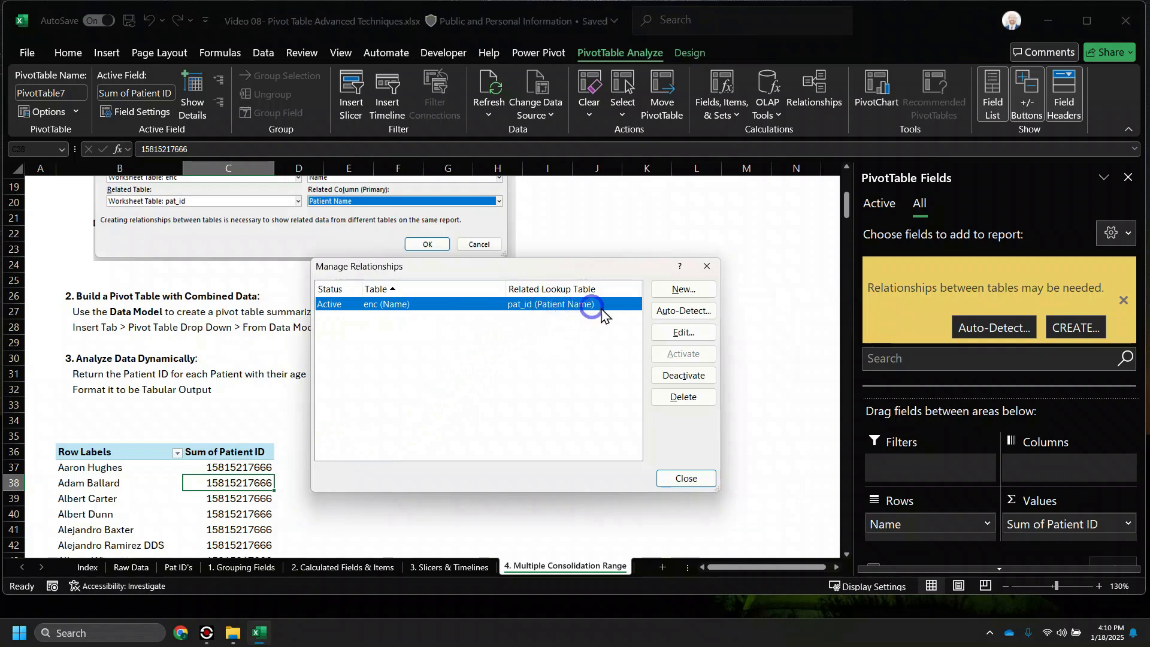
pyautogui.click(687, 478)
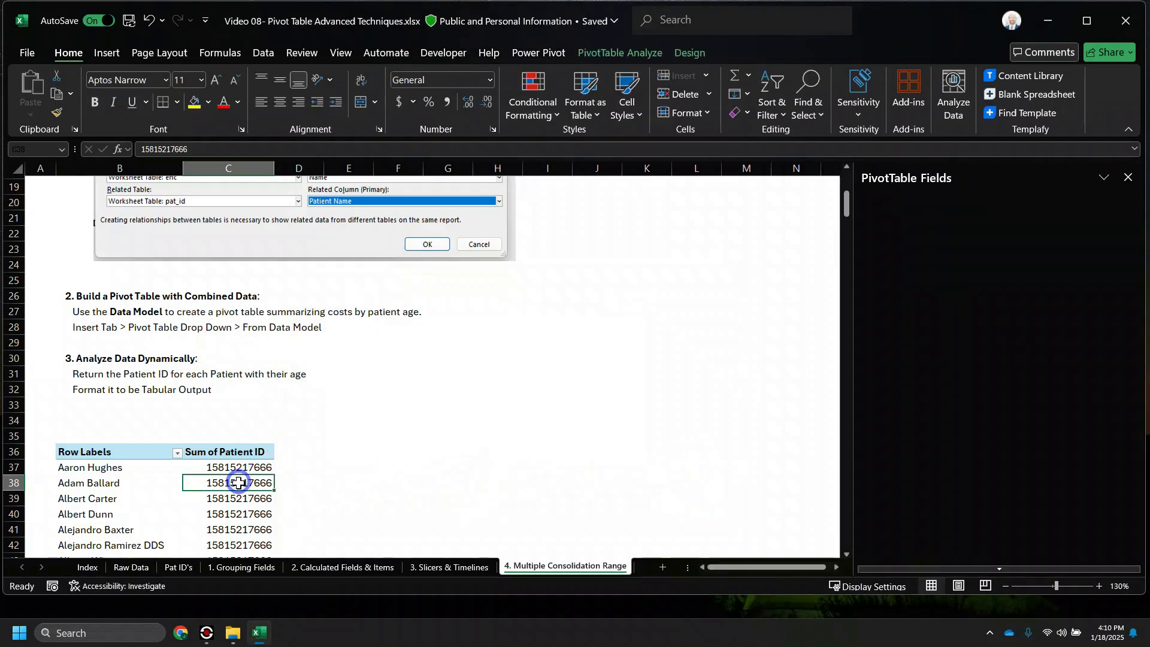
# Move Patient ID from the pivot table's values to its rows, beneath Name, and review the listed IDs
pyautogui.moveTo(1045, 526); pyautogui.dragTo(931, 532)
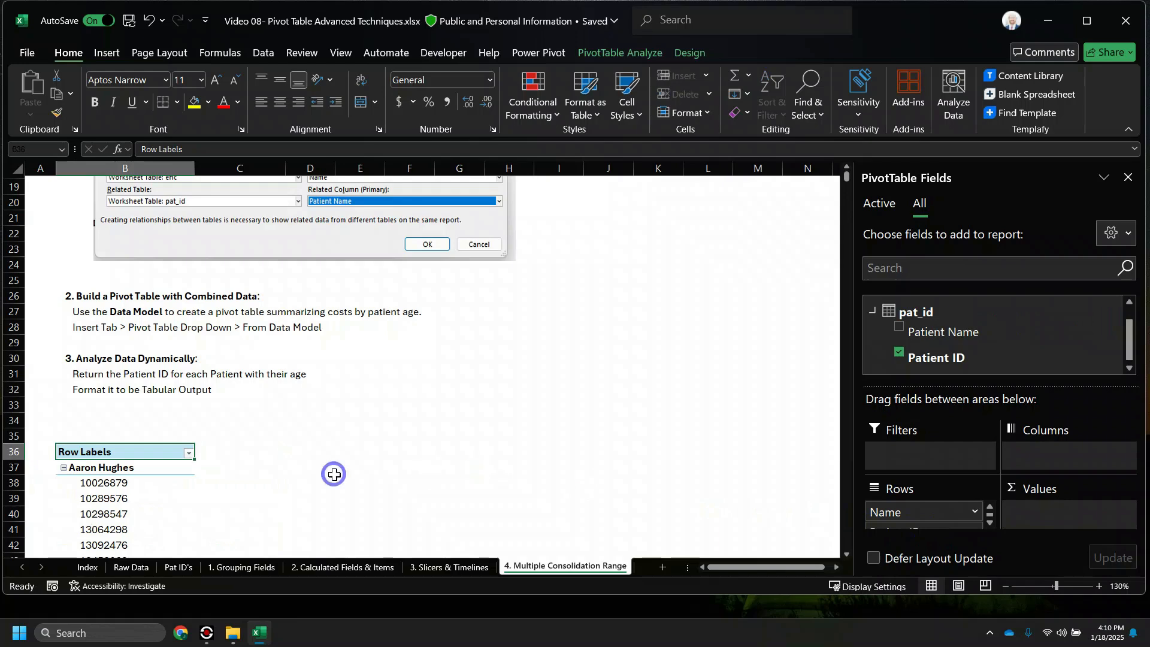
pyautogui.scroll(-5, 224, 475)
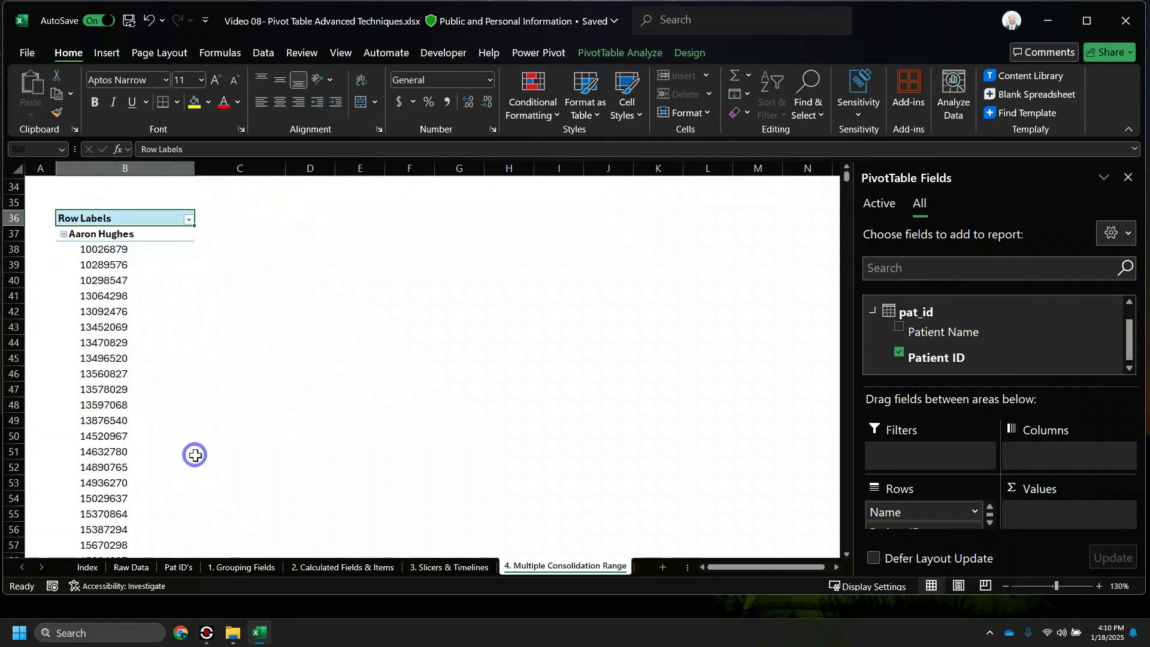
pyautogui.scroll(-20, 196, 455)
pyautogui.scroll(-9, 203, 452)
pyautogui.scroll(13, 198, 448)
pyautogui.scroll(20, 195, 444)
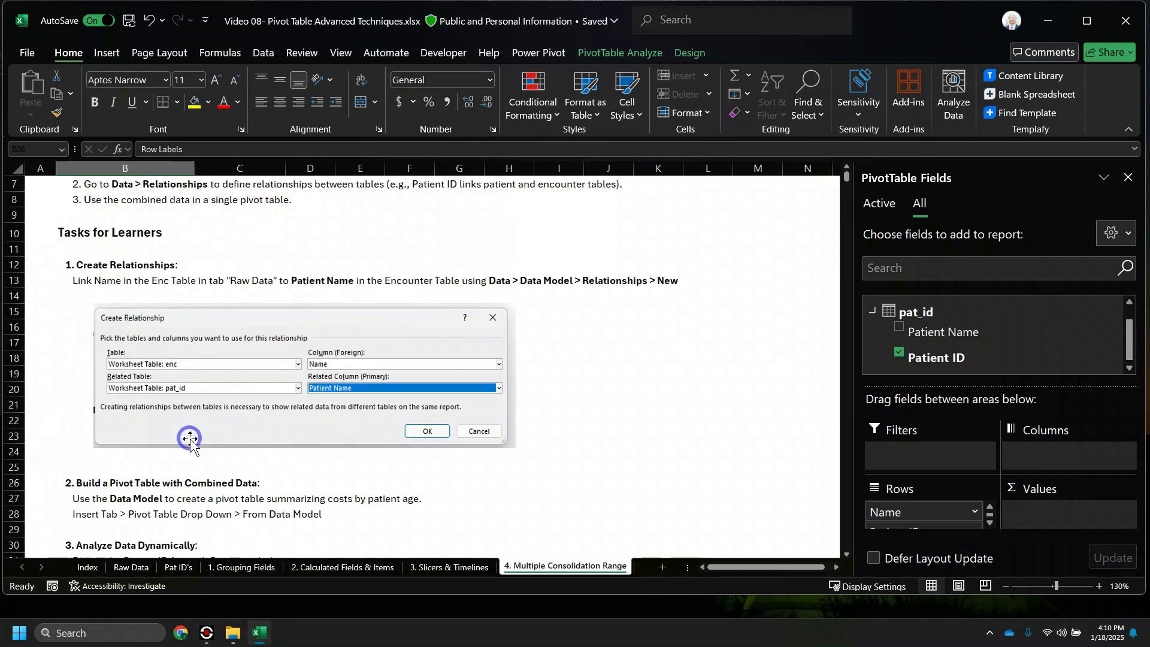
pyautogui.scroll(-6, 190, 440)
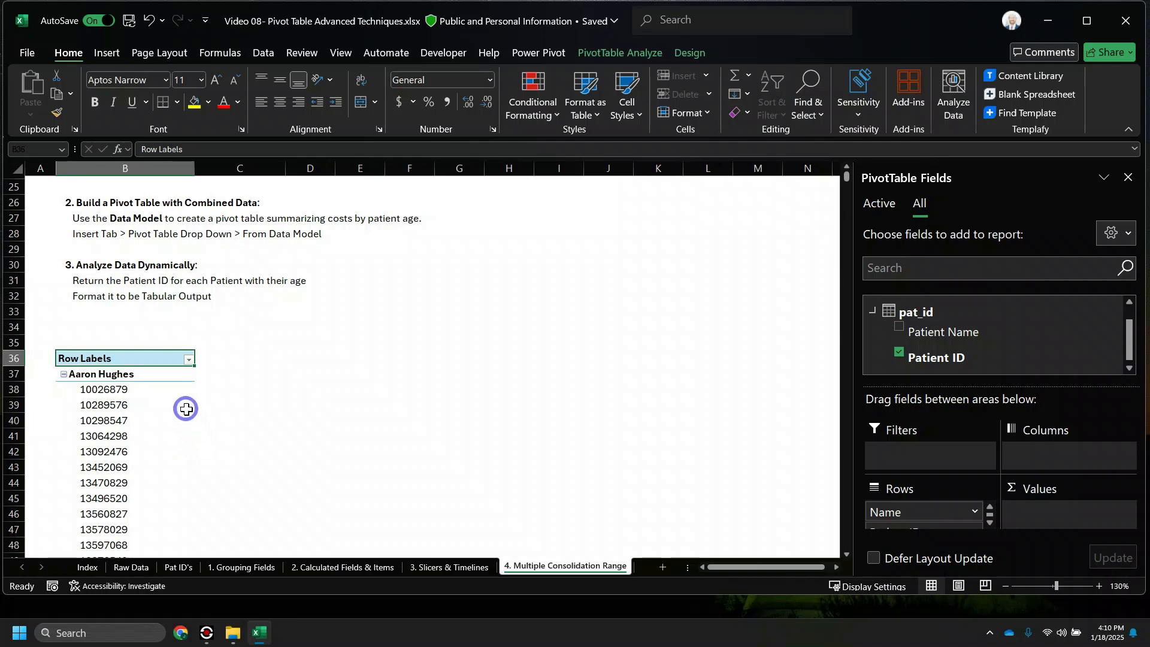
# Set the pivot table's report layout to tabular form and repeat all item labels
pyautogui.click(162, 52)
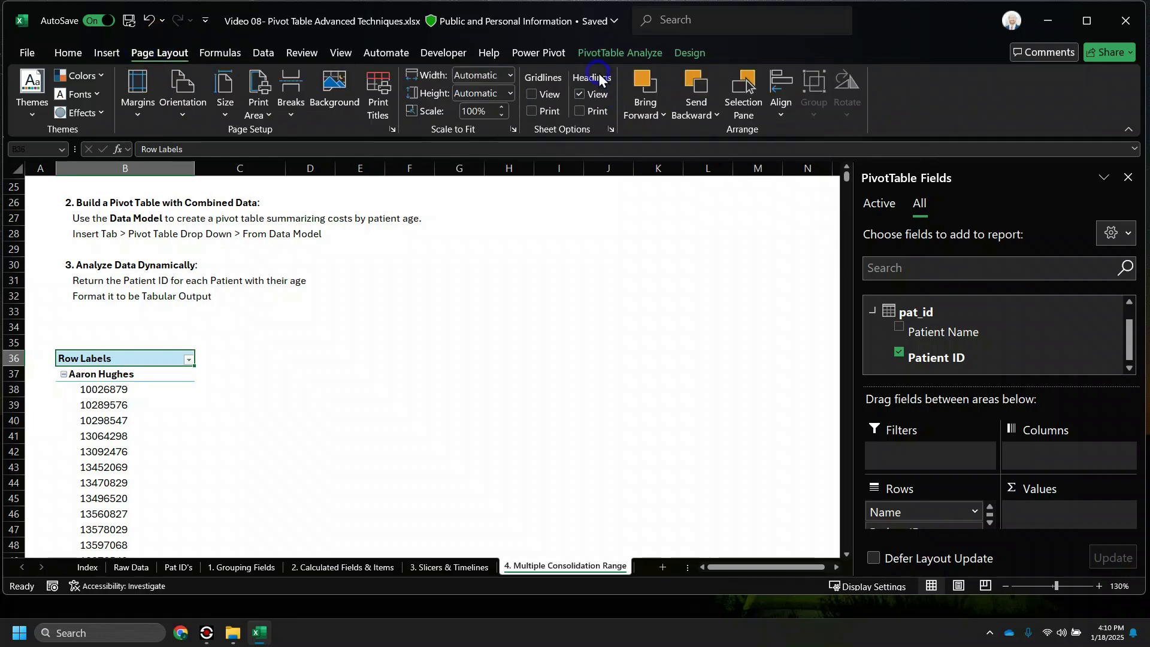
pyautogui.click(620, 52)
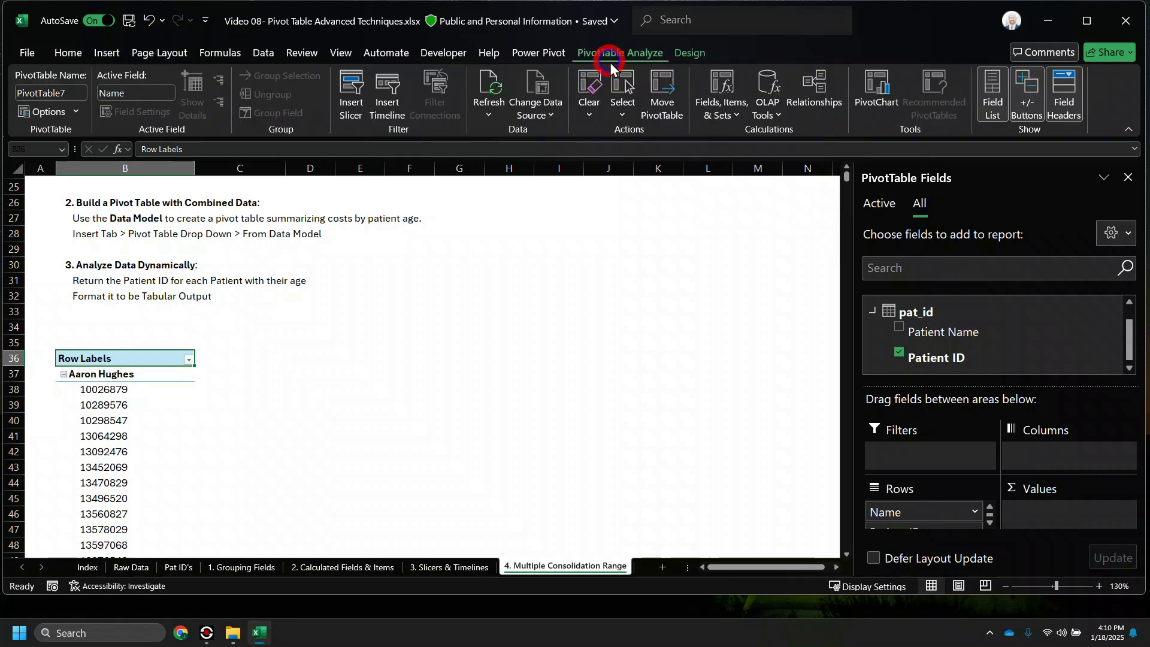
pyautogui.click(689, 52)
pyautogui.click(112, 113)
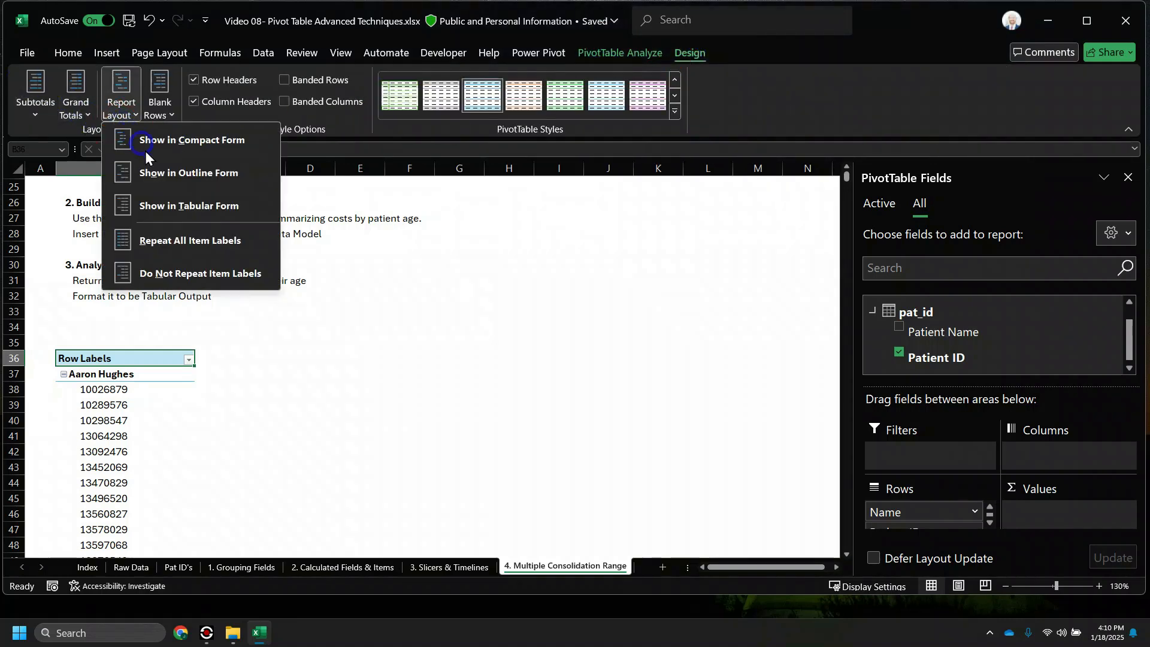
pyautogui.click(171, 199)
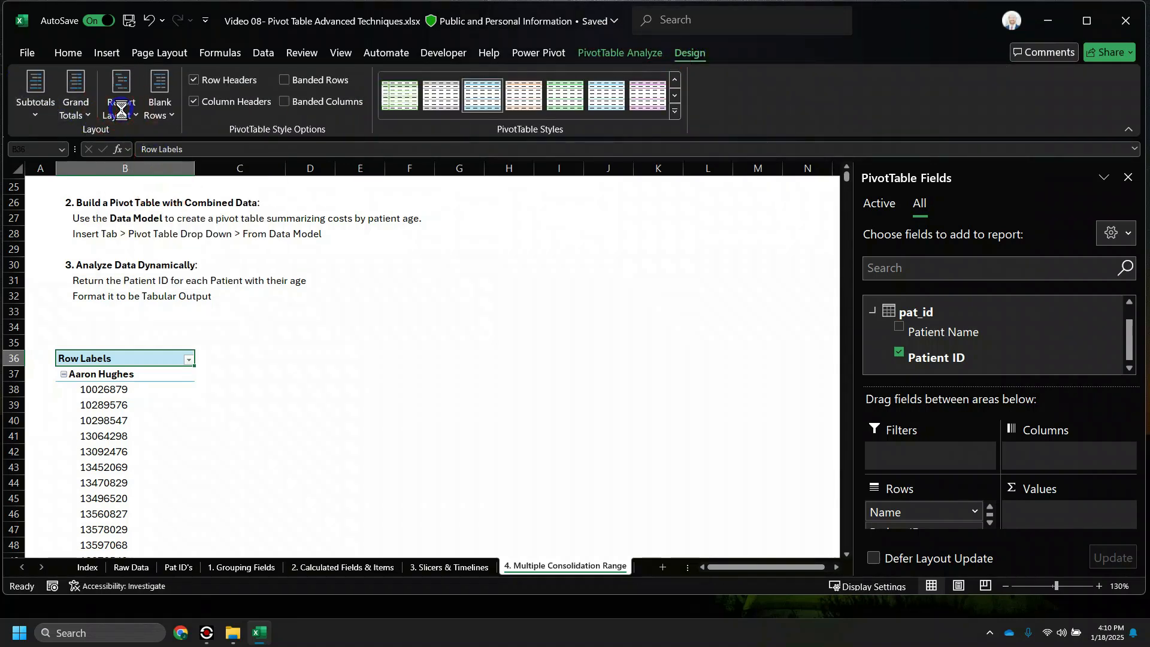
pyautogui.click(134, 115)
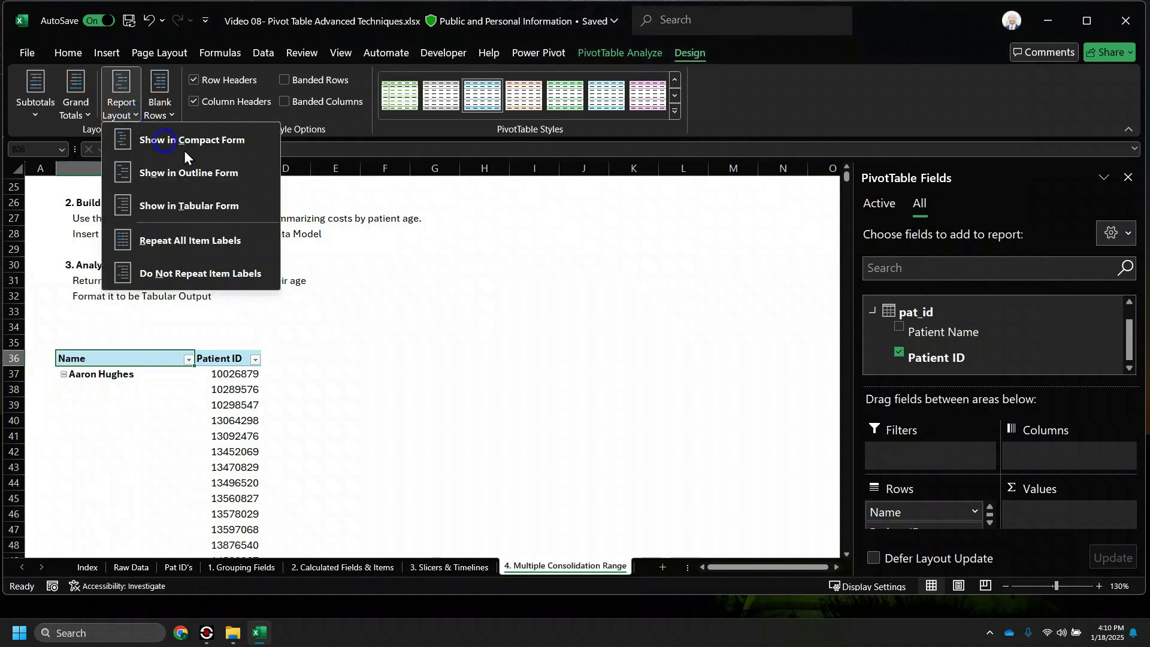
pyautogui.click(197, 238)
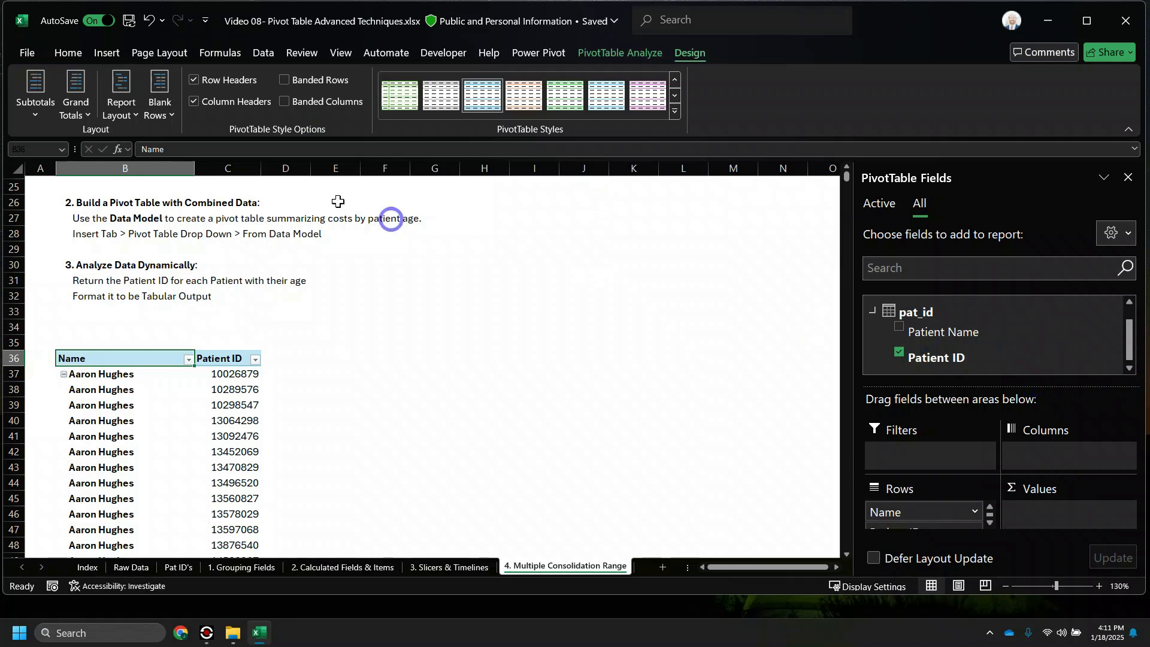
# Open the existing enc to pat_id relationship for editing and set its foreign side to pat_id's Patient Name
pyautogui.click(272, 60)
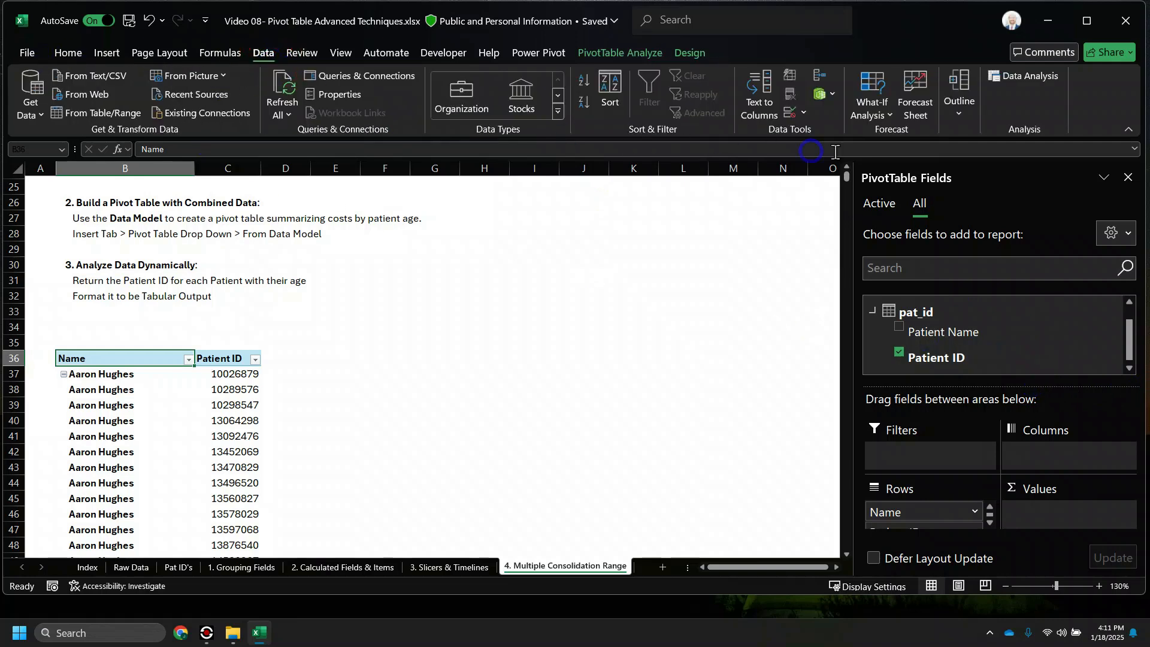
pyautogui.click(826, 94)
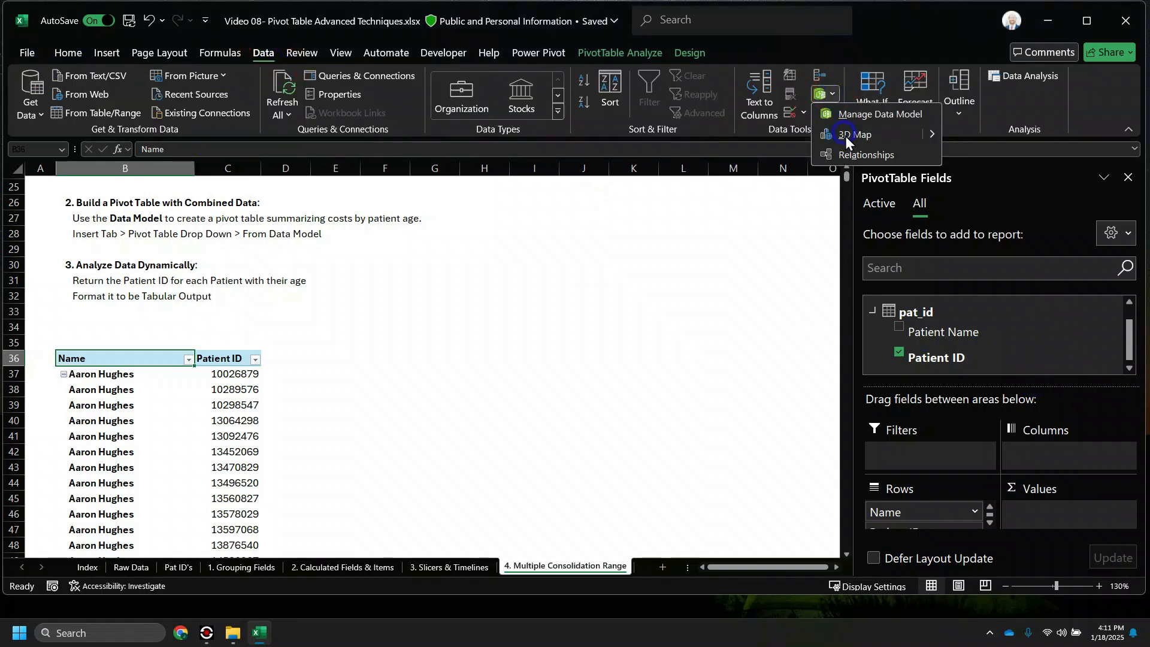
pyautogui.click(866, 154)
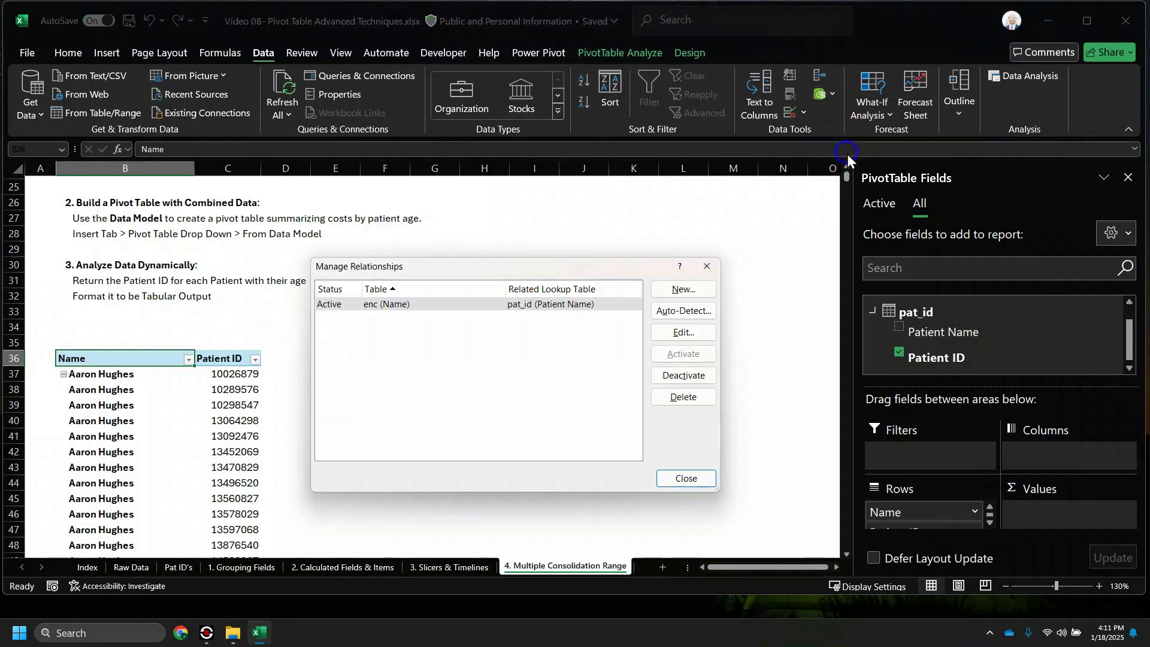
pyautogui.click(566, 304)
pyautogui.click(676, 334)
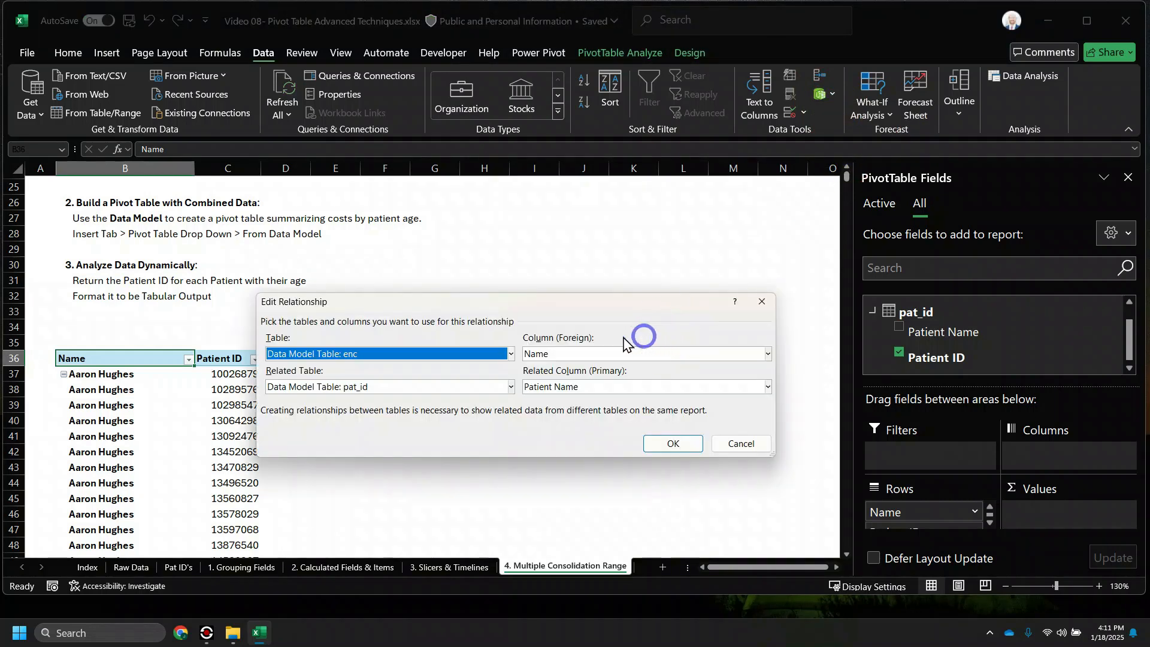
pyautogui.click(503, 358)
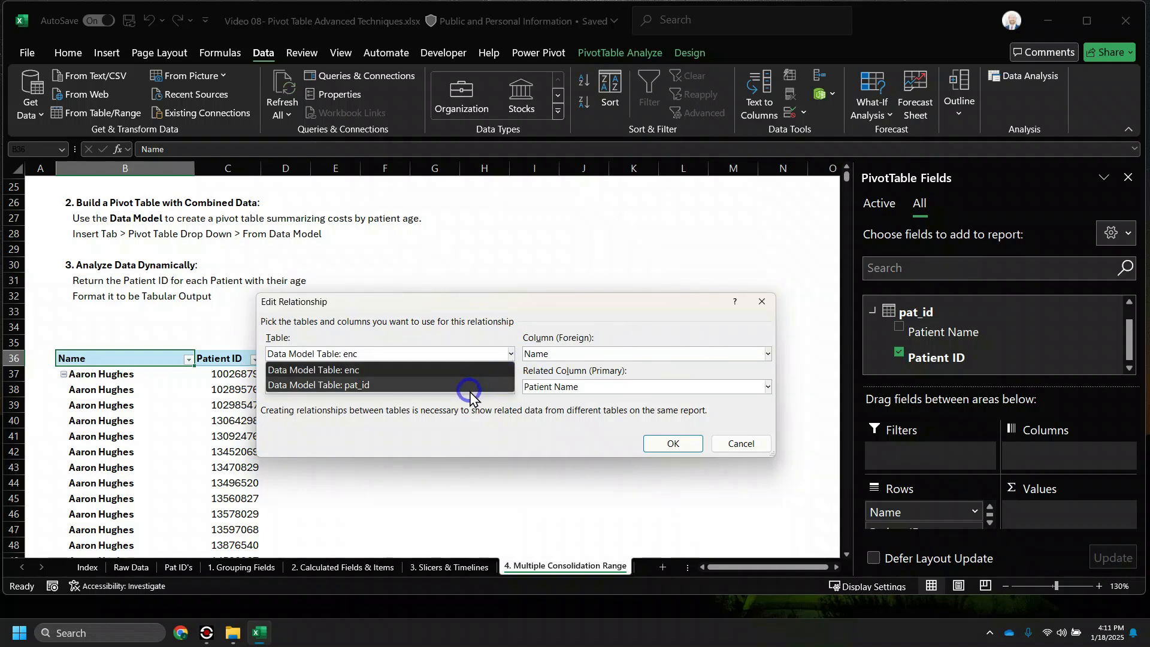
pyautogui.click(422, 385)
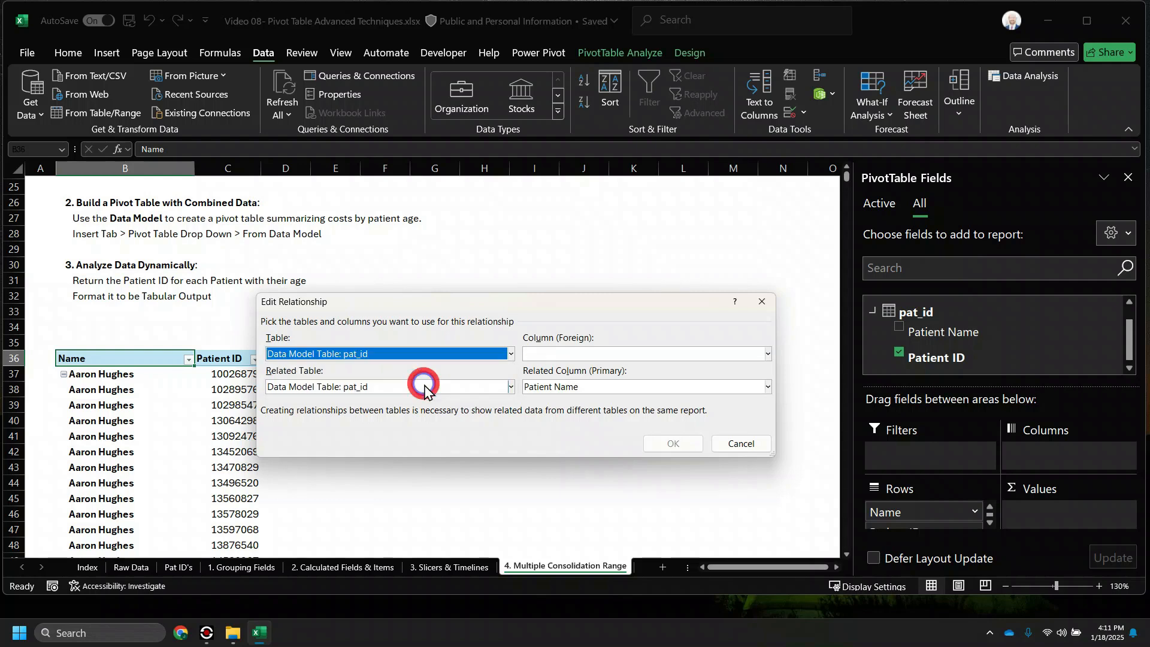
pyautogui.click(683, 354)
pyautogui.click(599, 384)
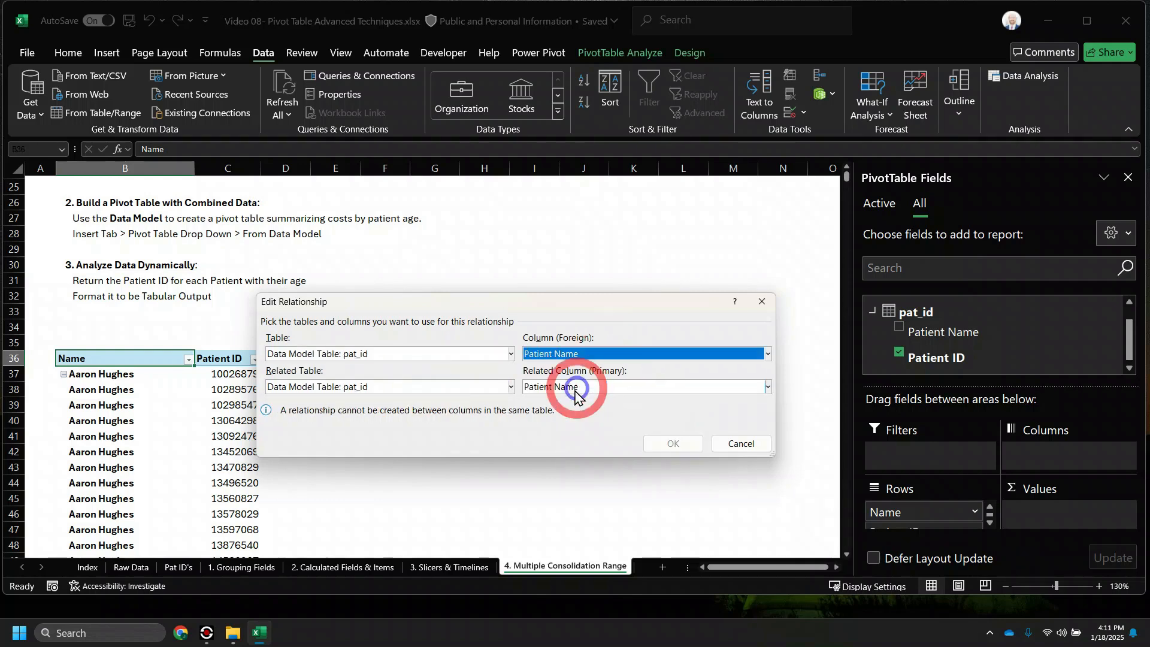
# Try to set enc's Name as the relationship's related primary column, apply it and leave the relationship manager
pyautogui.click(499, 389)
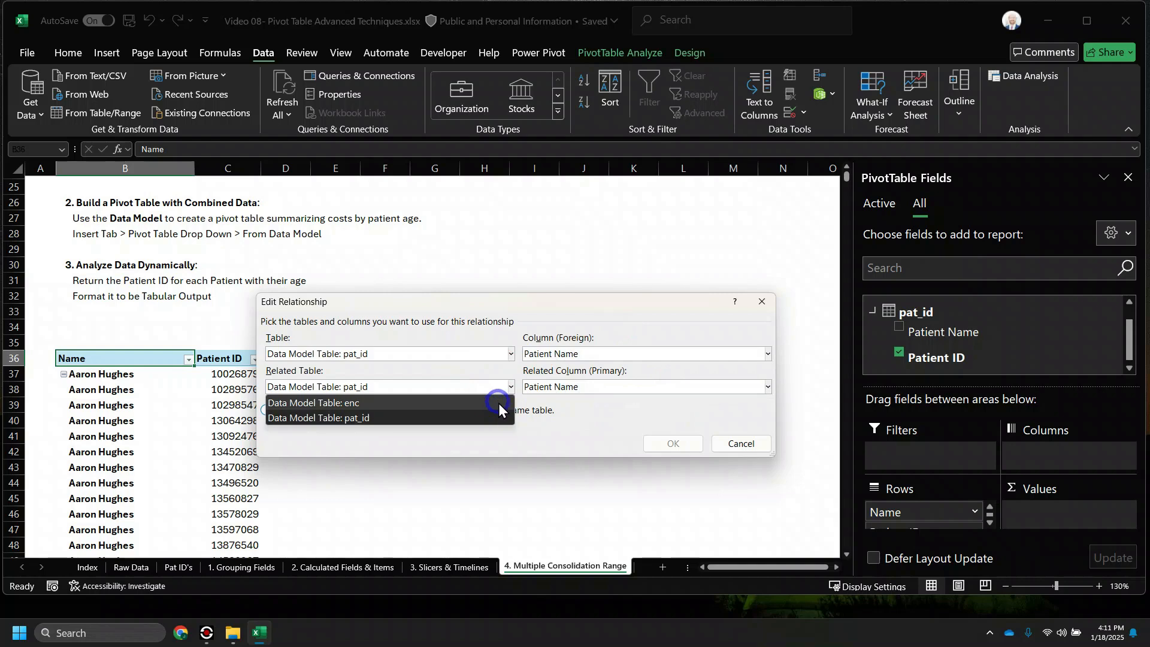
pyautogui.click(495, 410)
pyautogui.click(593, 387)
pyautogui.click(593, 387)
pyautogui.click(593, 388)
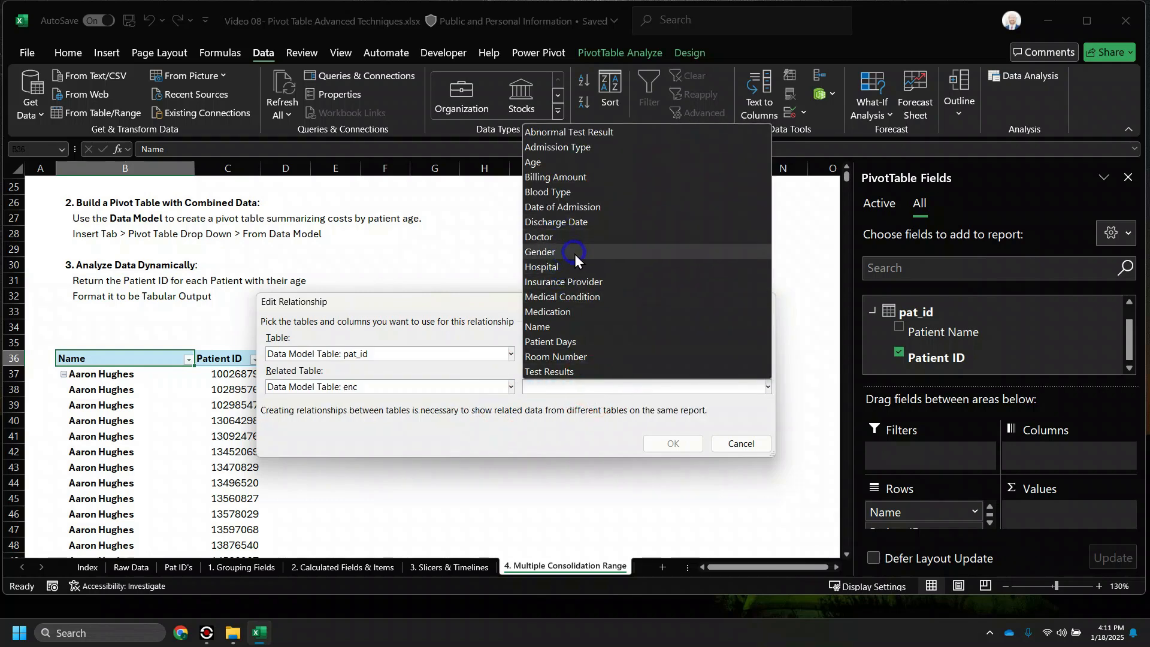
pyautogui.click(575, 326)
pyautogui.click(671, 443)
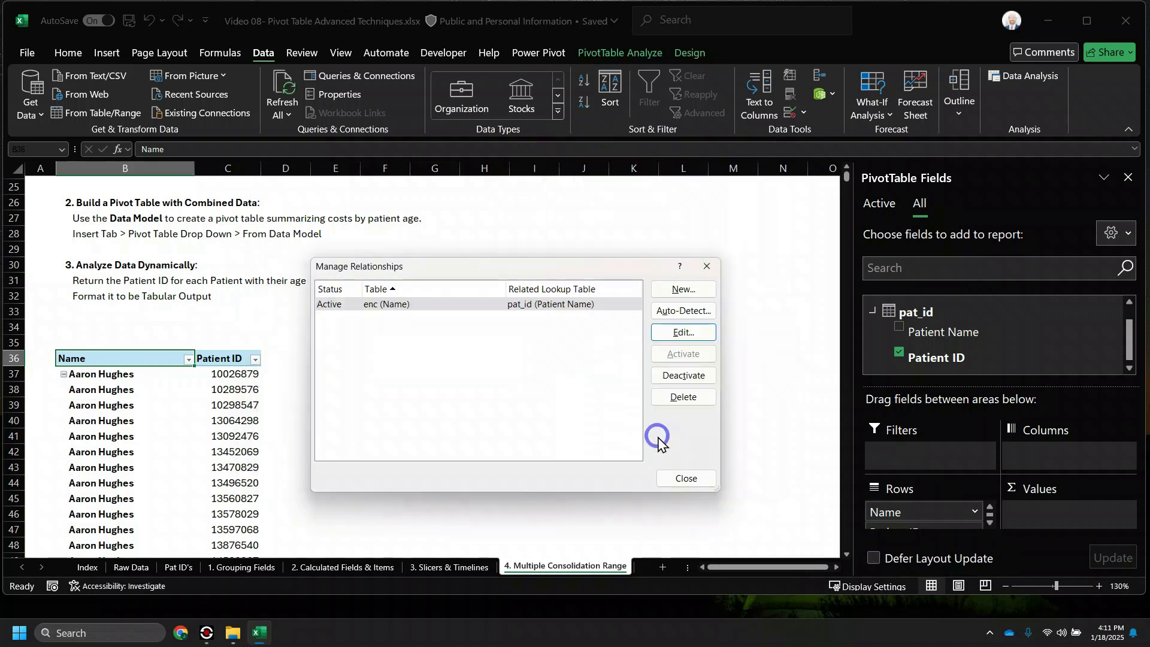
pyautogui.click(686, 478)
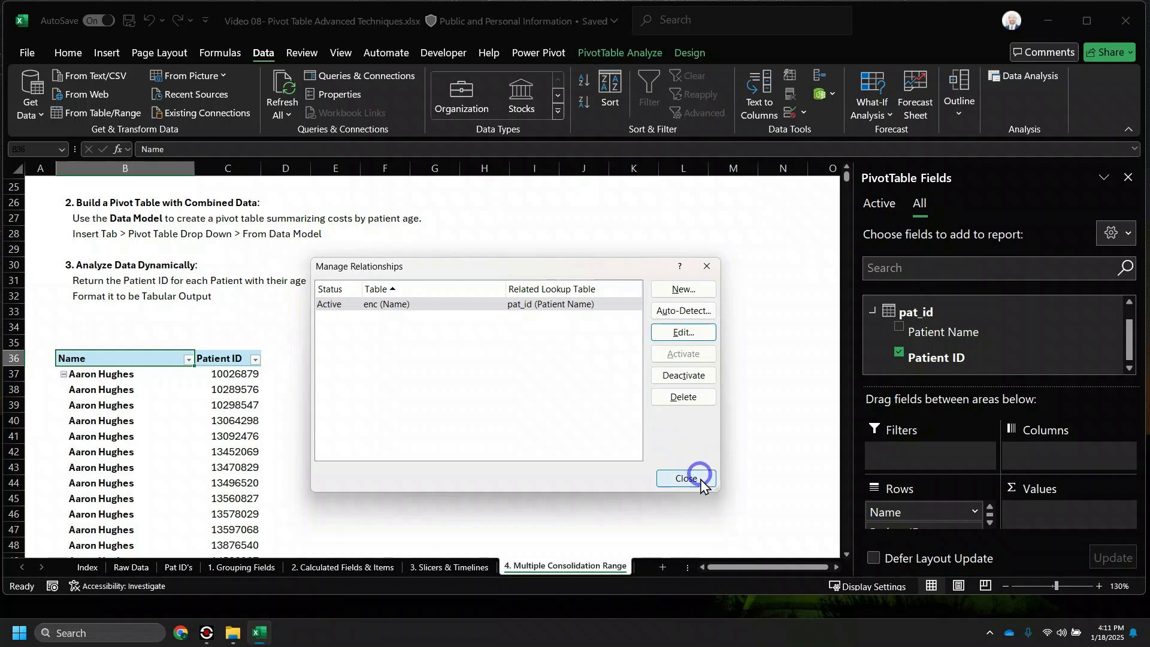
# Review the pivot table's Patient ID list, then examine the source tables on the Raw Data and Pat ID's sheets
pyautogui.click(235, 438)
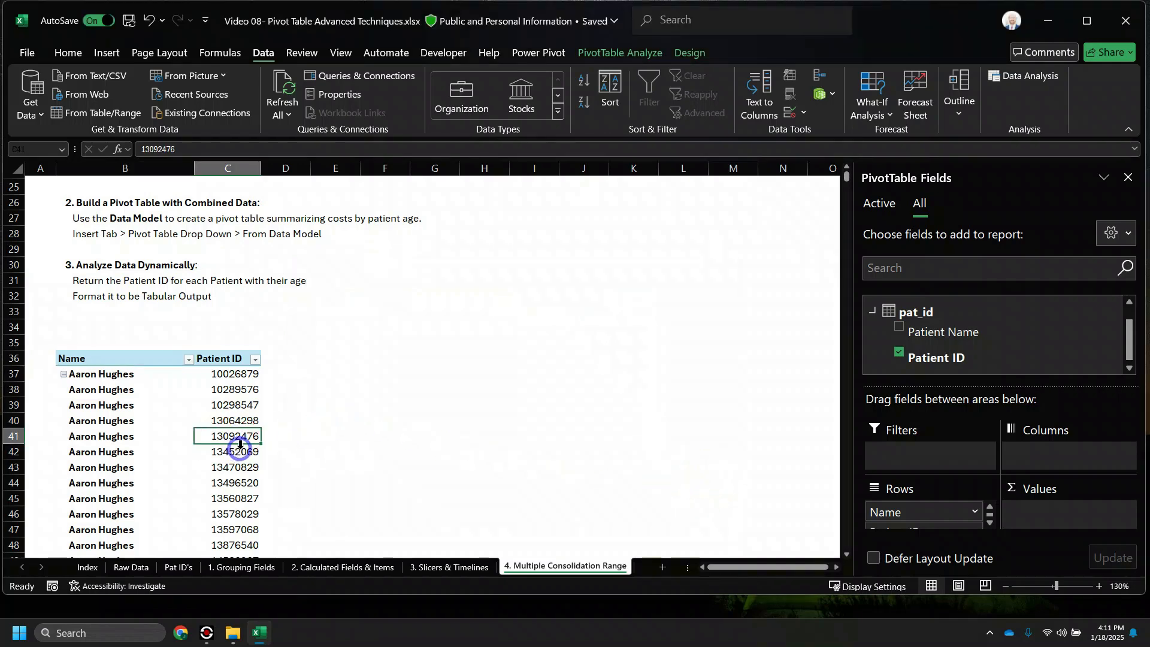
pyautogui.scroll(-6, 234, 439)
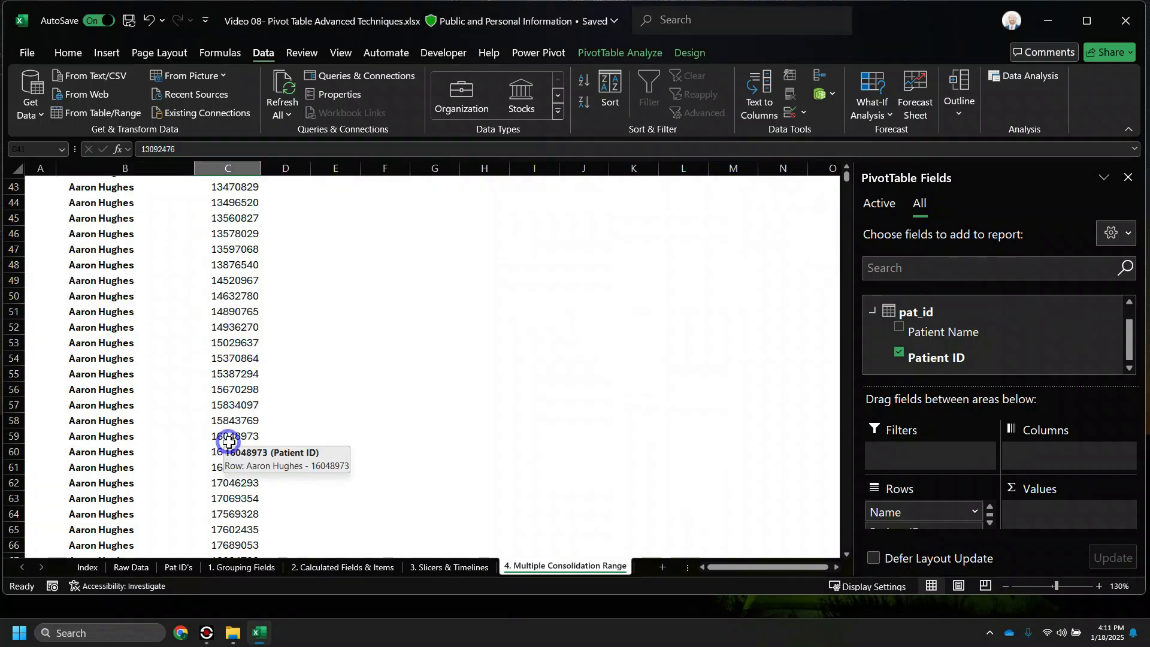
pyautogui.scroll(6, 228, 442)
pyautogui.click(467, 574)
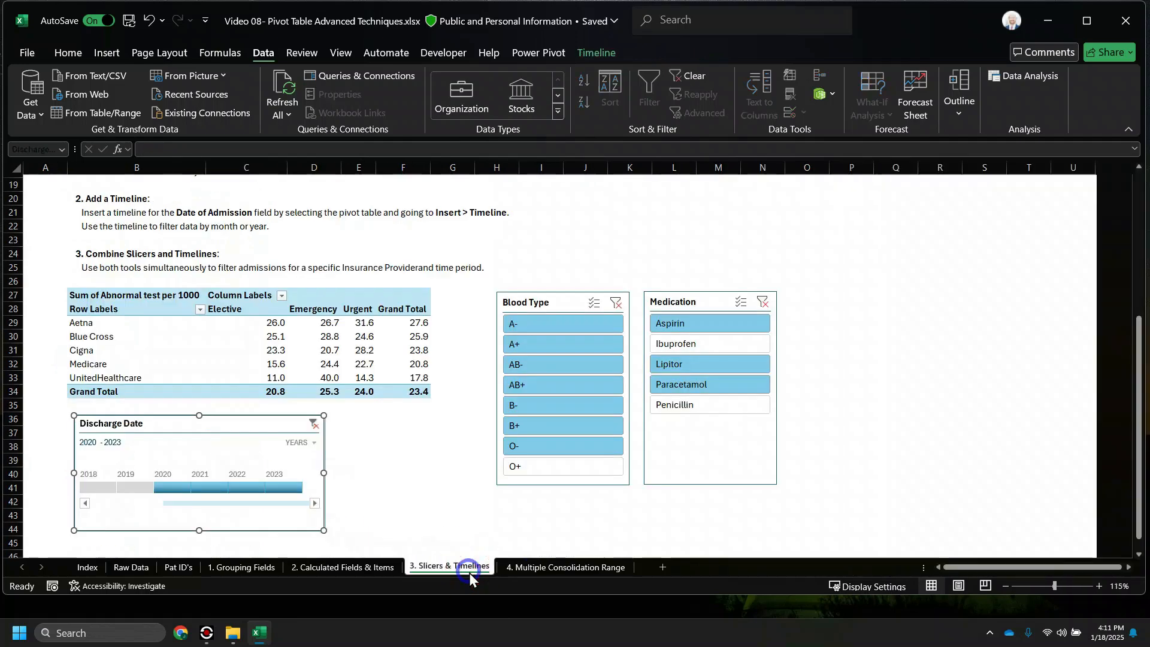
pyautogui.click(147, 570)
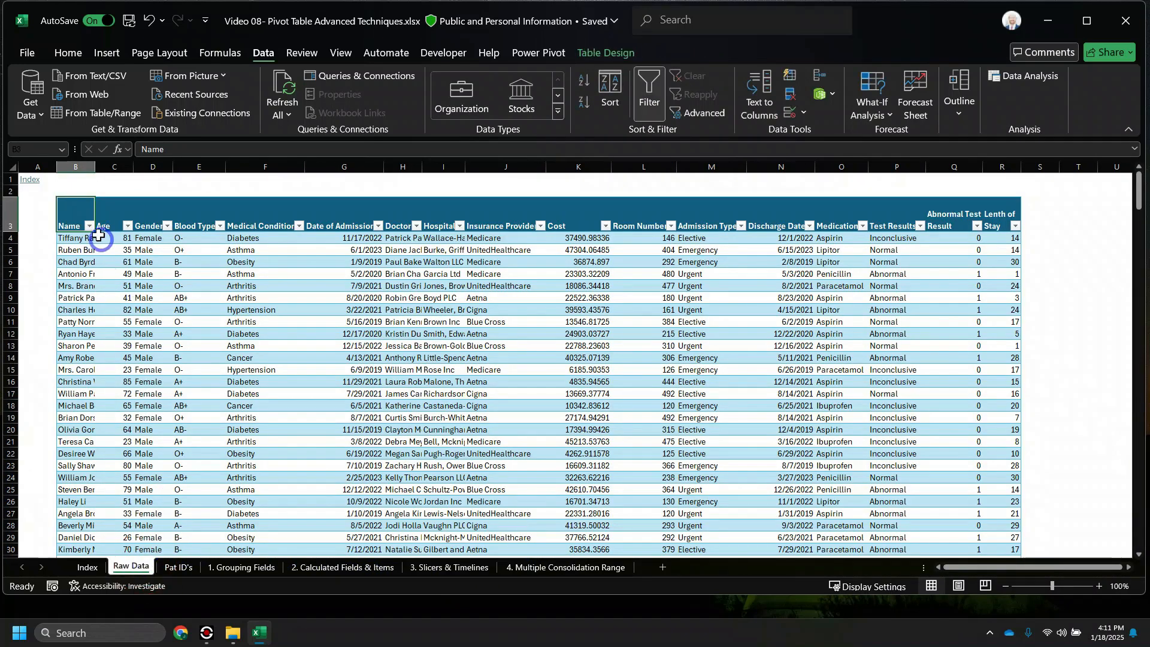
pyautogui.click(178, 568)
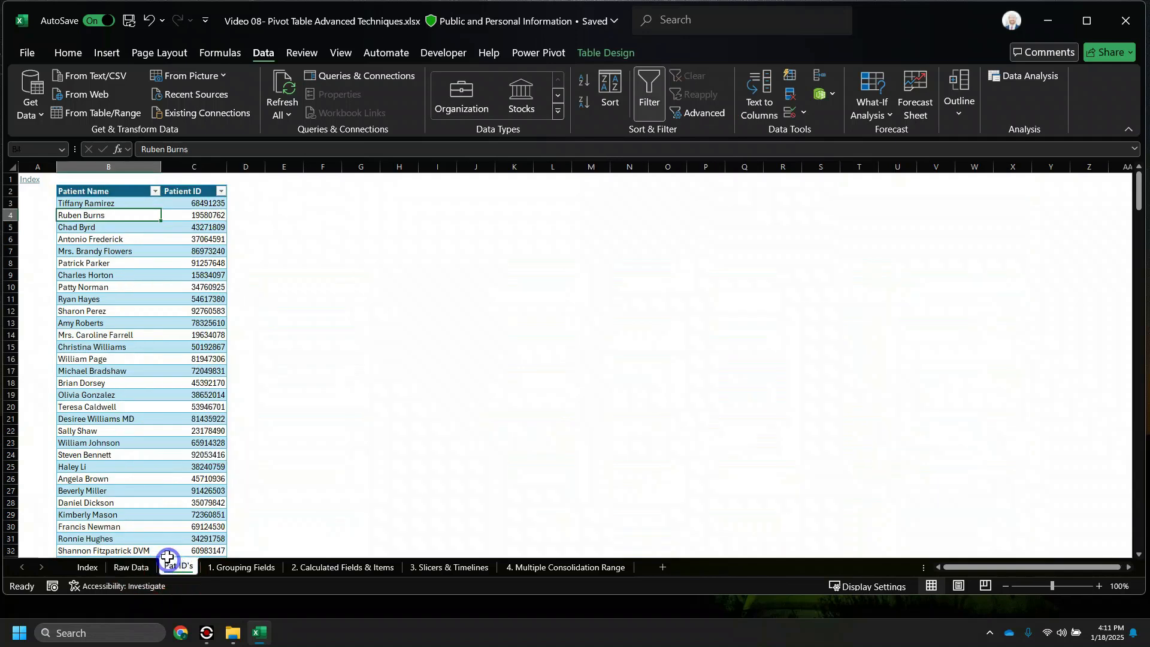
# Filter the Pat ID's table's Patient Name column to the names matching the surname of the pivot table's first patient
pyautogui.click(156, 191)
pyautogui.click(80, 363)
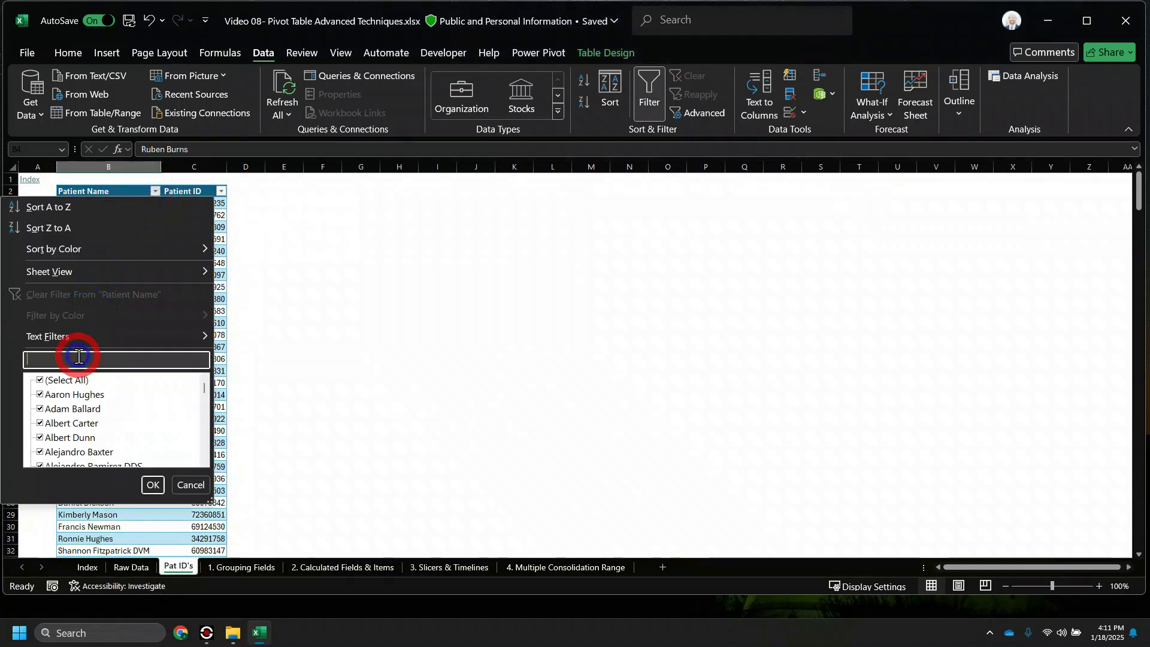
pyautogui.write('ad')
pyautogui.click(40, 381)
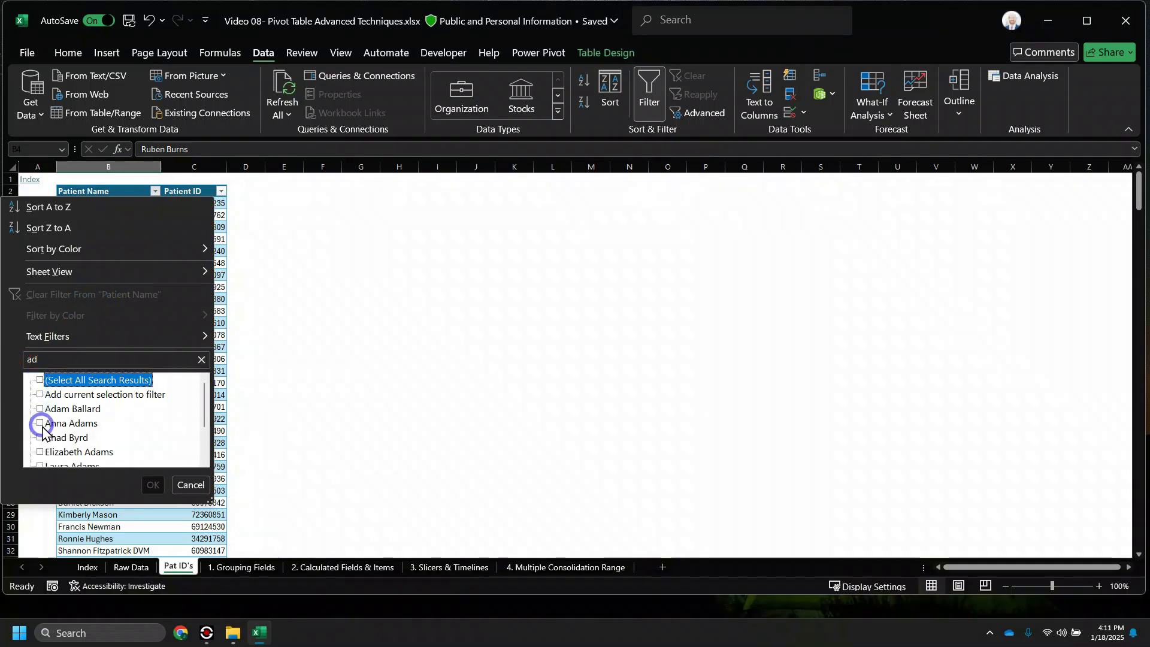
pyautogui.click(201, 360)
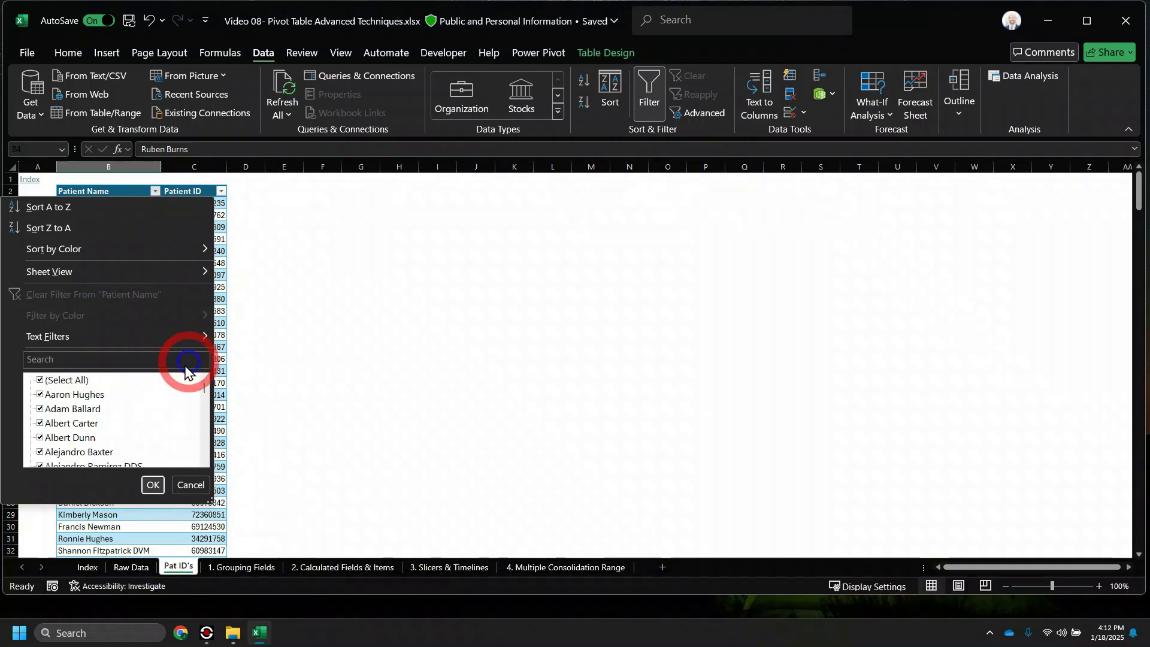
pyautogui.click(40, 379)
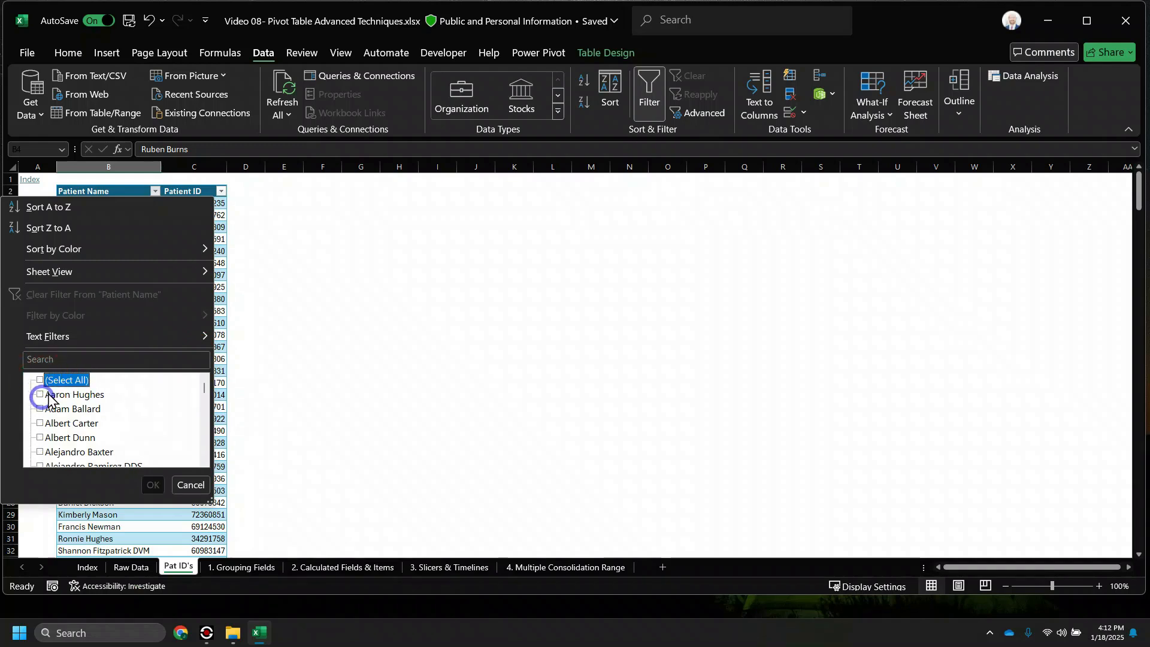
pyautogui.click(96, 361)
pyautogui.click(100, 357)
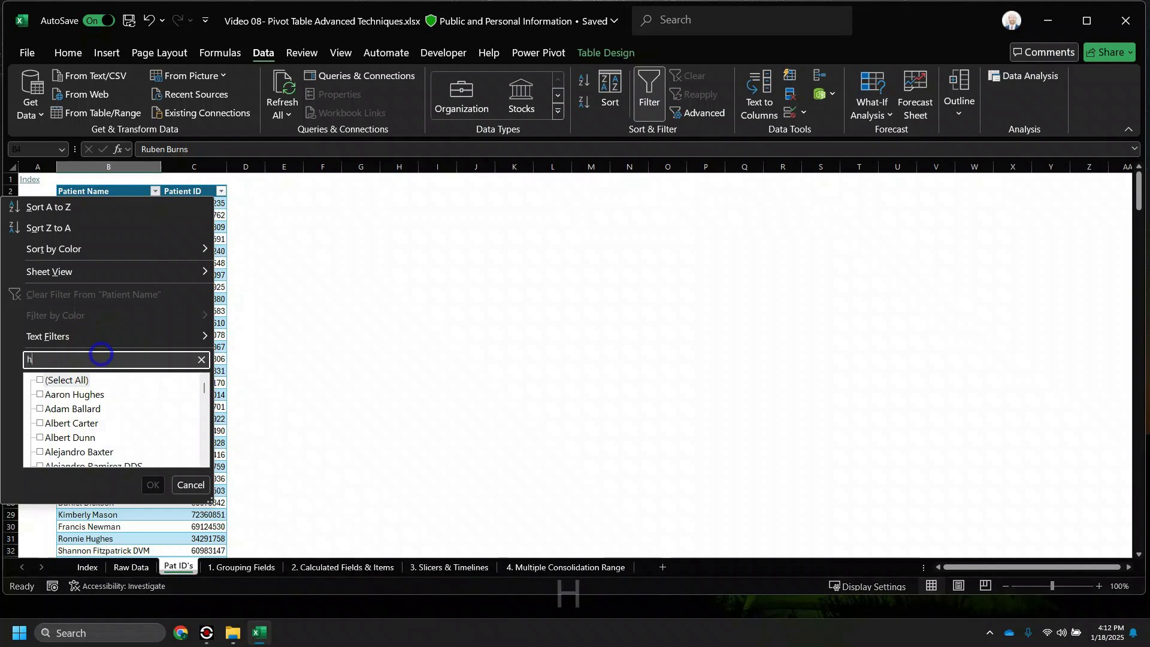
pyautogui.write('hughes')
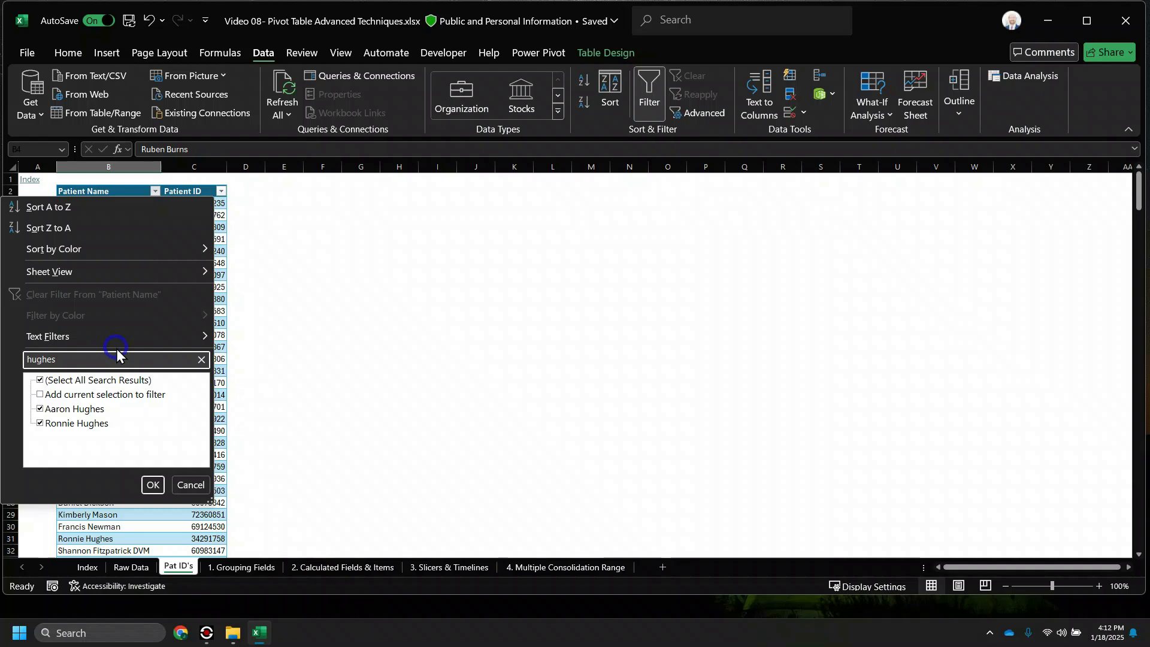
pyautogui.click(153, 484)
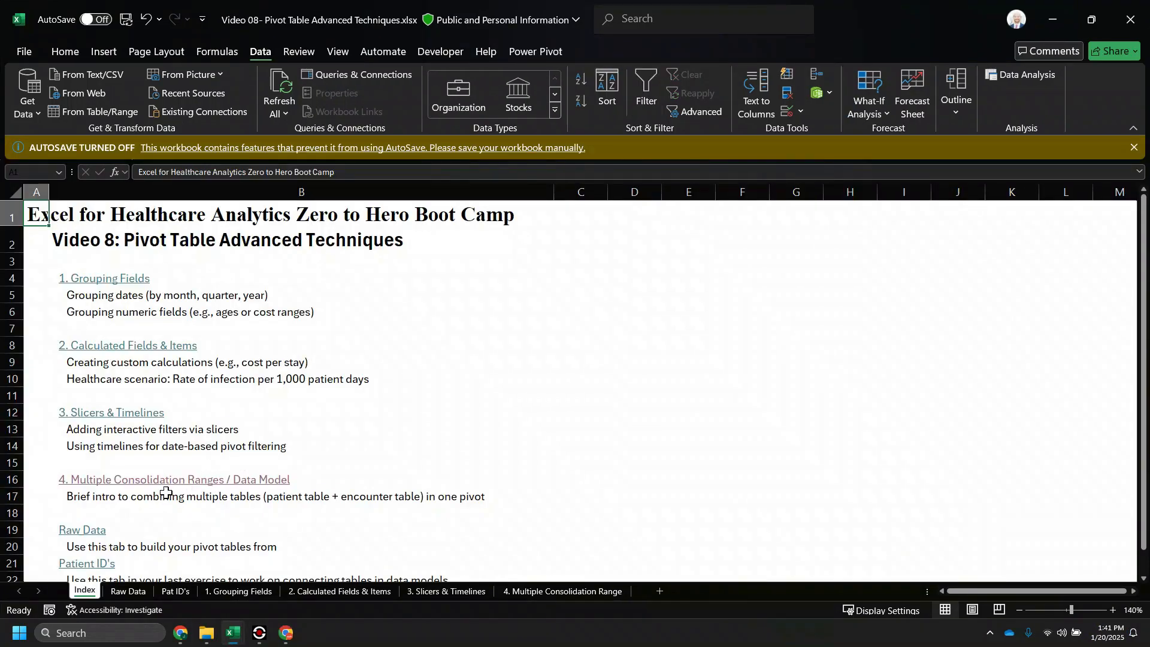
# Open the data model exercise from the index, then check the Raw Data table's Patient ID column and table name
pyautogui.click(212, 481)
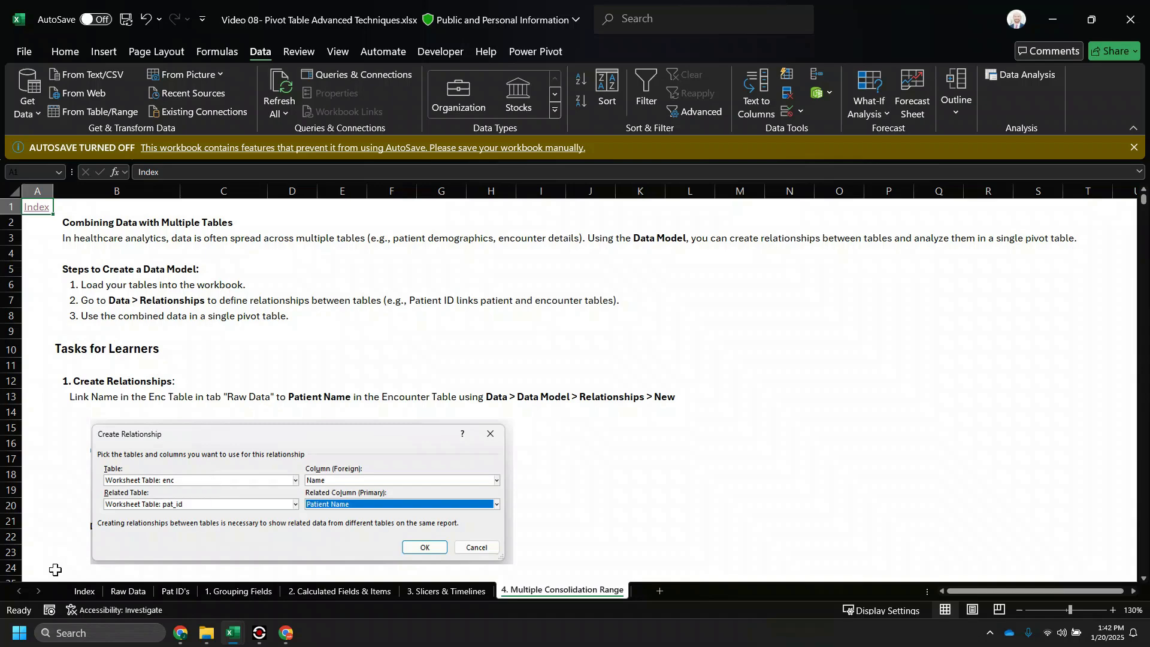
pyautogui.click(124, 592)
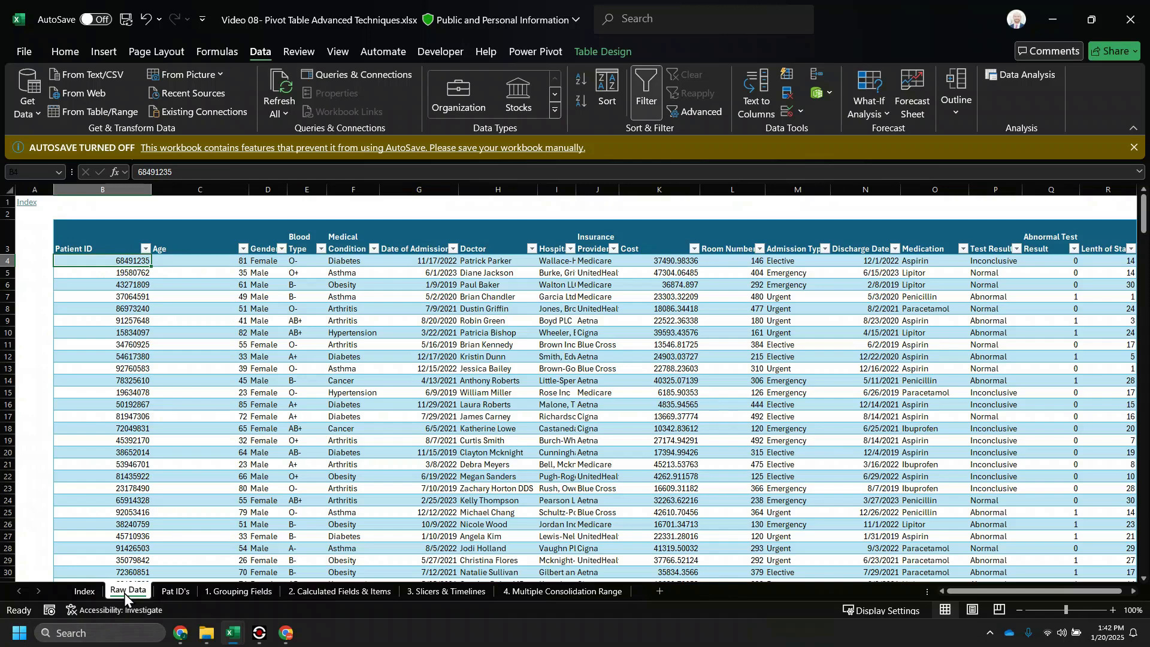
pyautogui.click(111, 298)
pyautogui.click(603, 52)
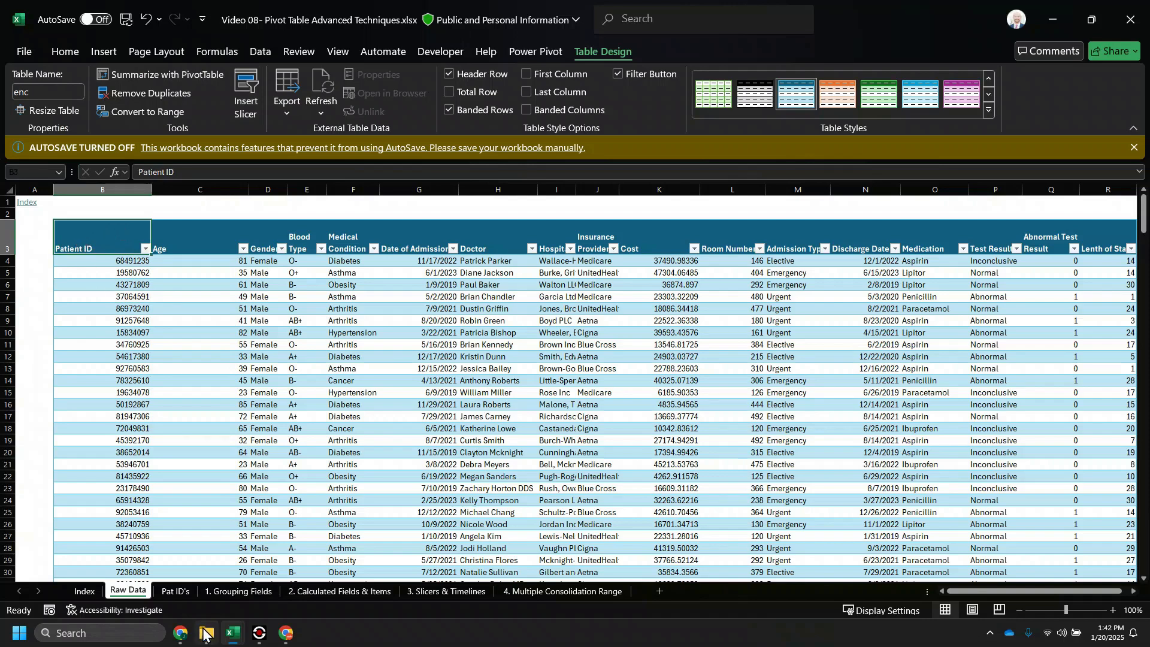
# Check the name of the table on the Pat ID's sheet and compare its Patient ID column with Raw Data
pyautogui.click(171, 592)
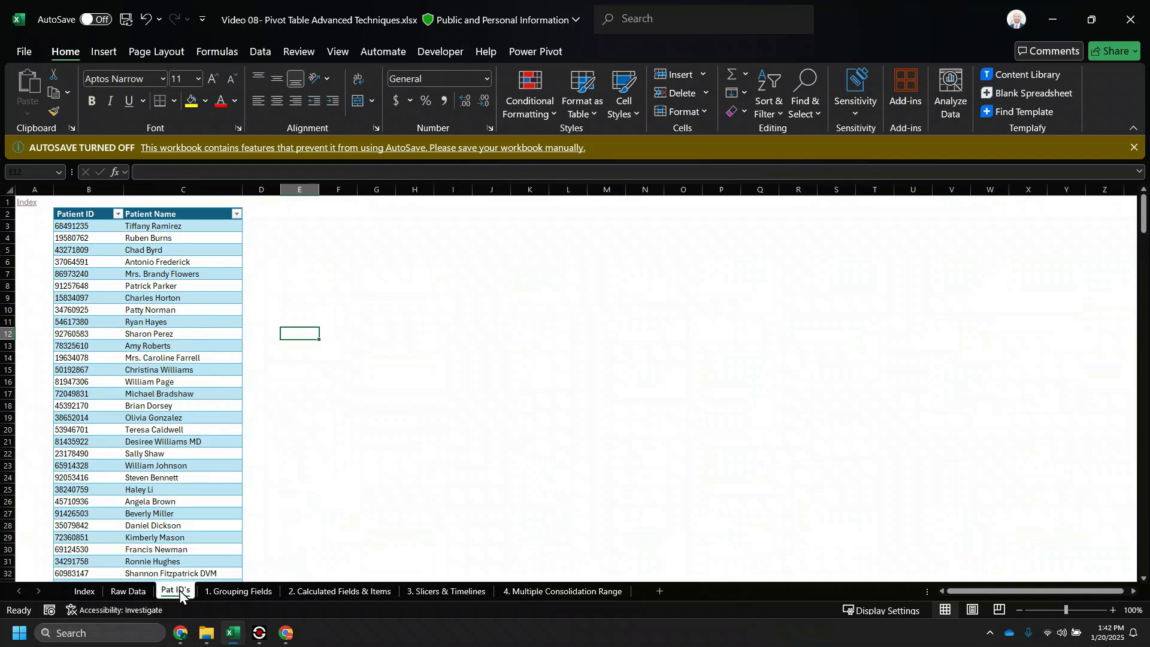
pyautogui.click(81, 286)
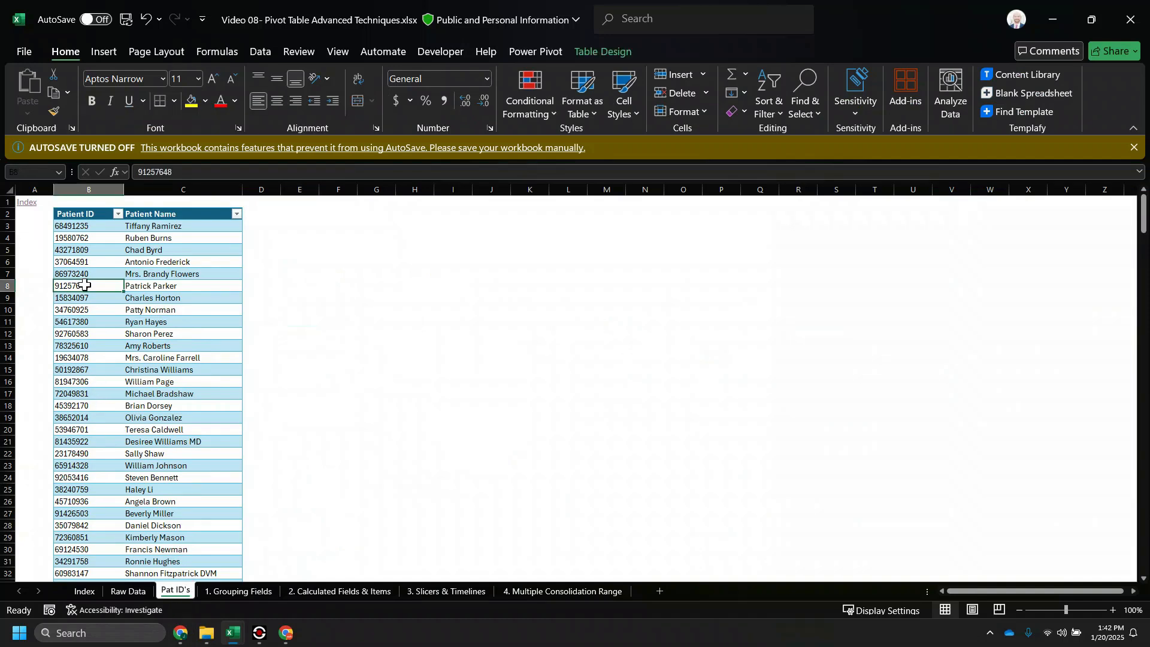
pyautogui.click(625, 50)
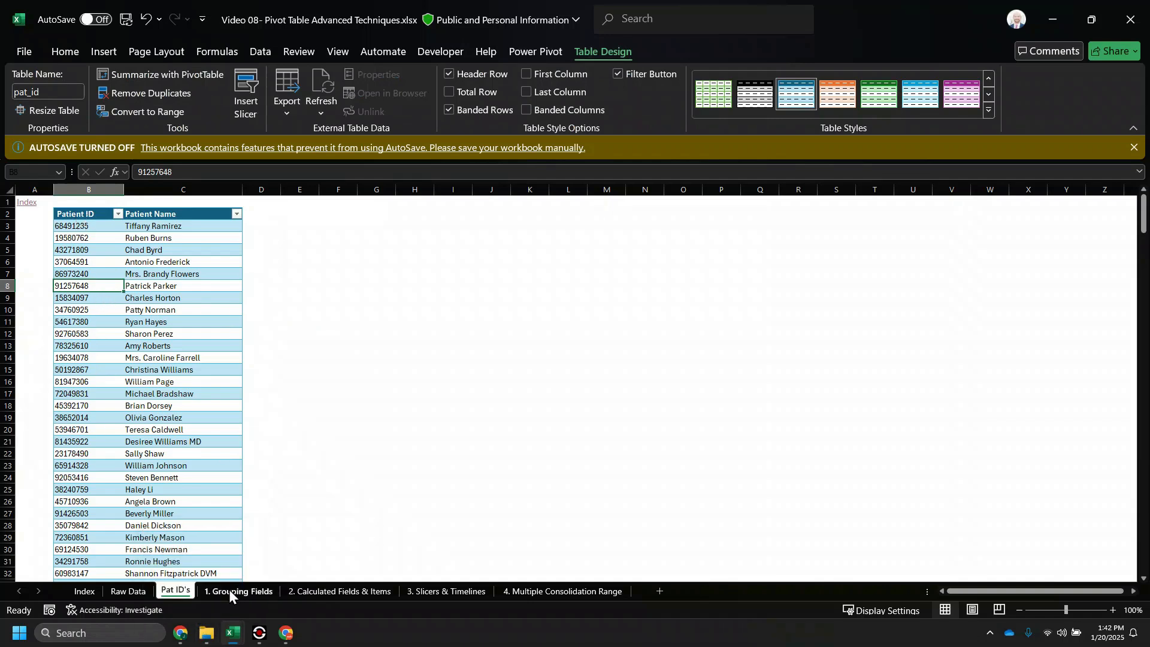
pyautogui.click(137, 591)
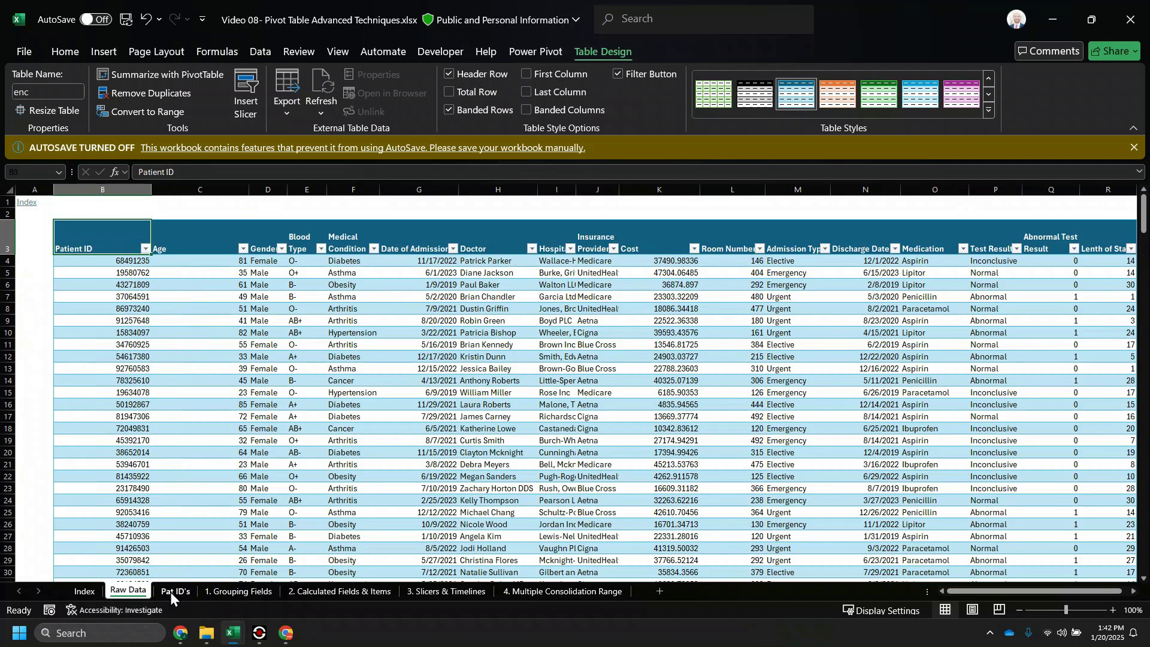
pyautogui.click(170, 592)
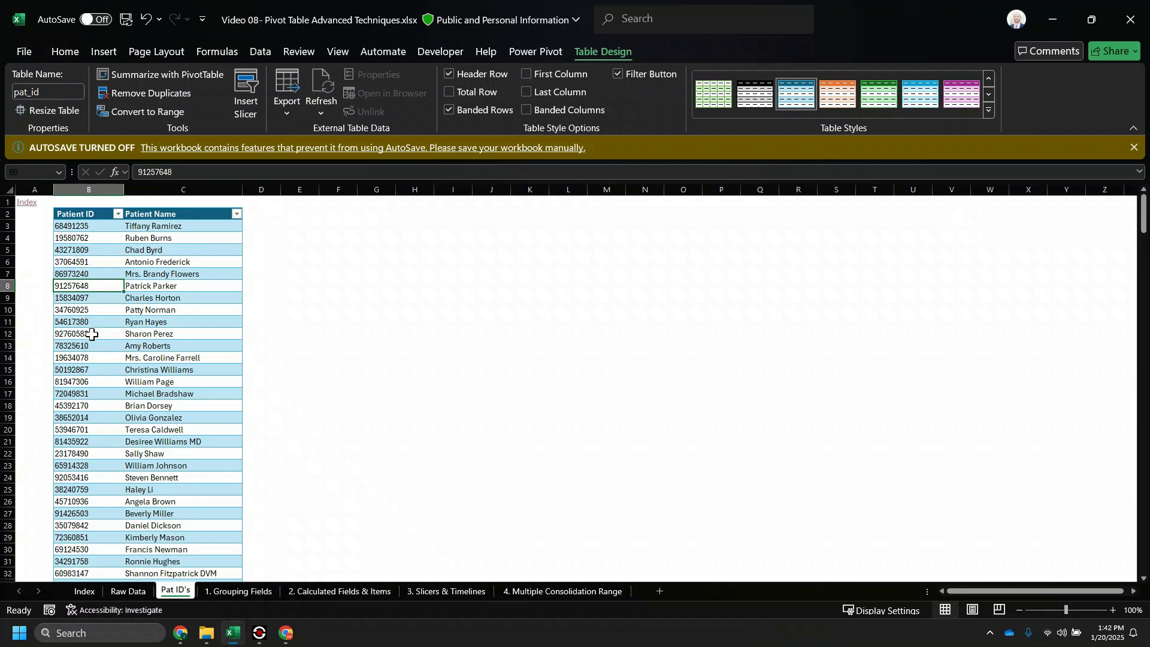
# Return to the Multiple Consolidation Range sheet and read the tasks for creating relationships and building the combined pivot table
pyautogui.click(565, 589)
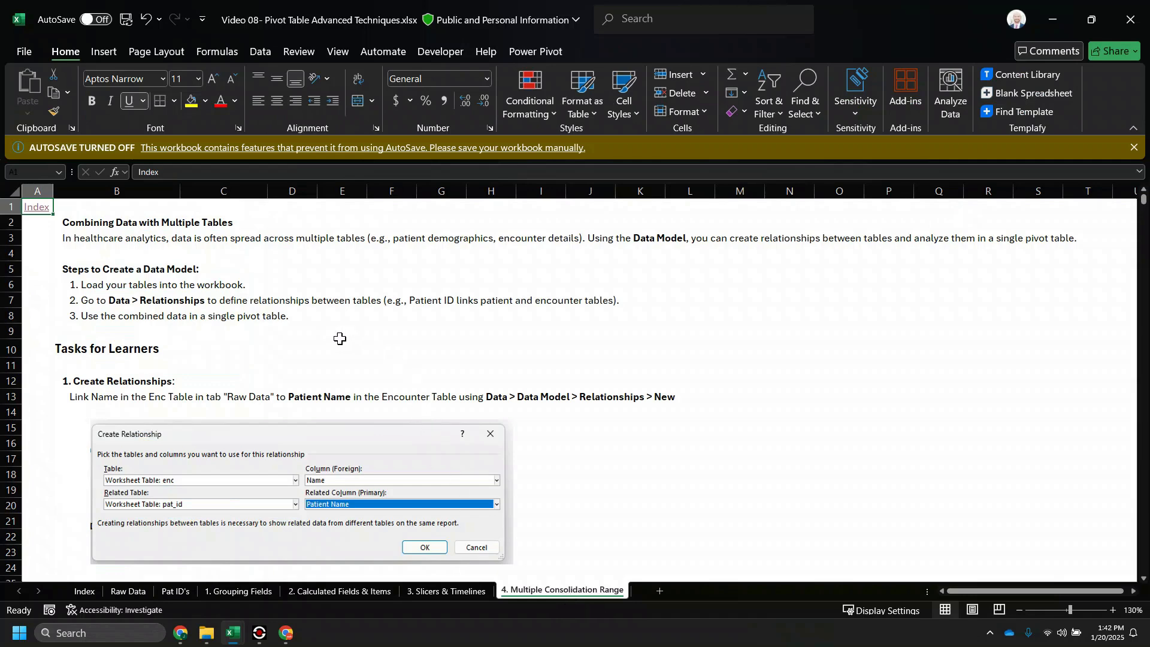
pyautogui.scroll(-1, 297, 333)
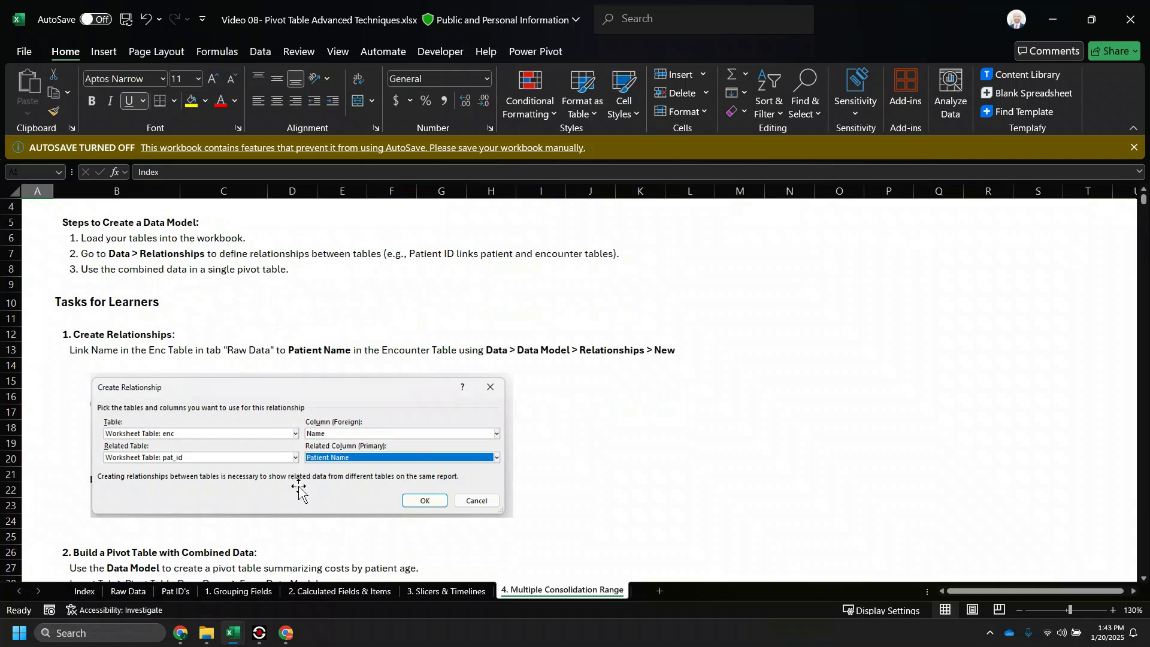
pyautogui.scroll(-1, 207, 389)
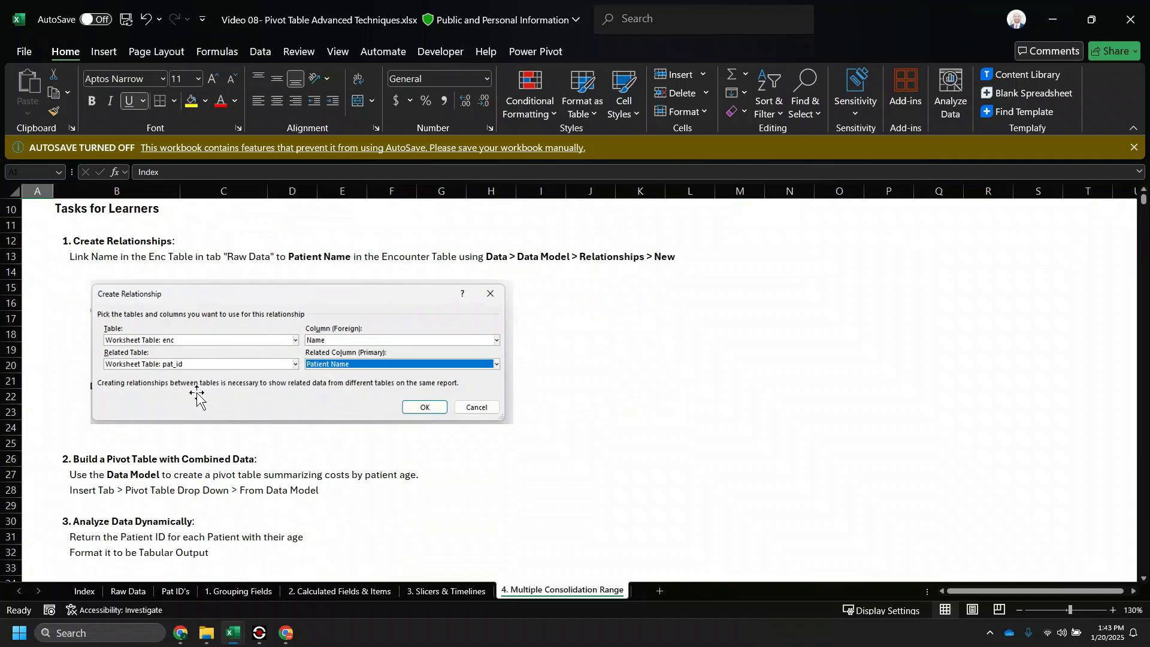
pyautogui.scroll(-2, 197, 388)
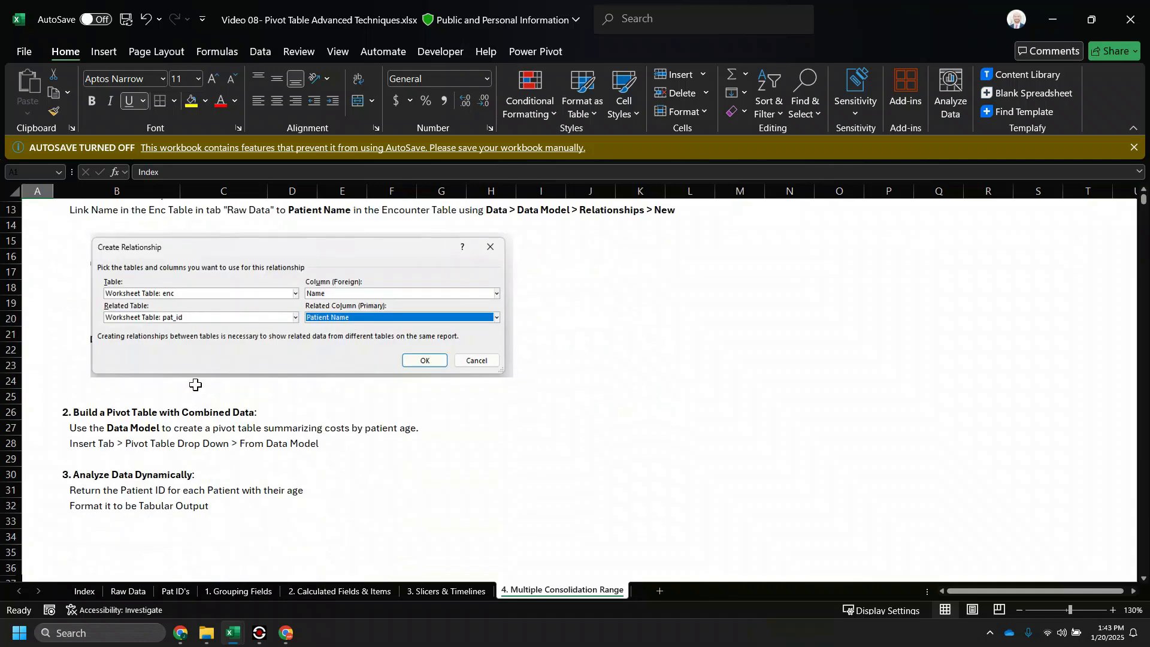
# Start a new data model relationship with enc as the table and Patient ID as its foreign column
pyautogui.click(264, 57)
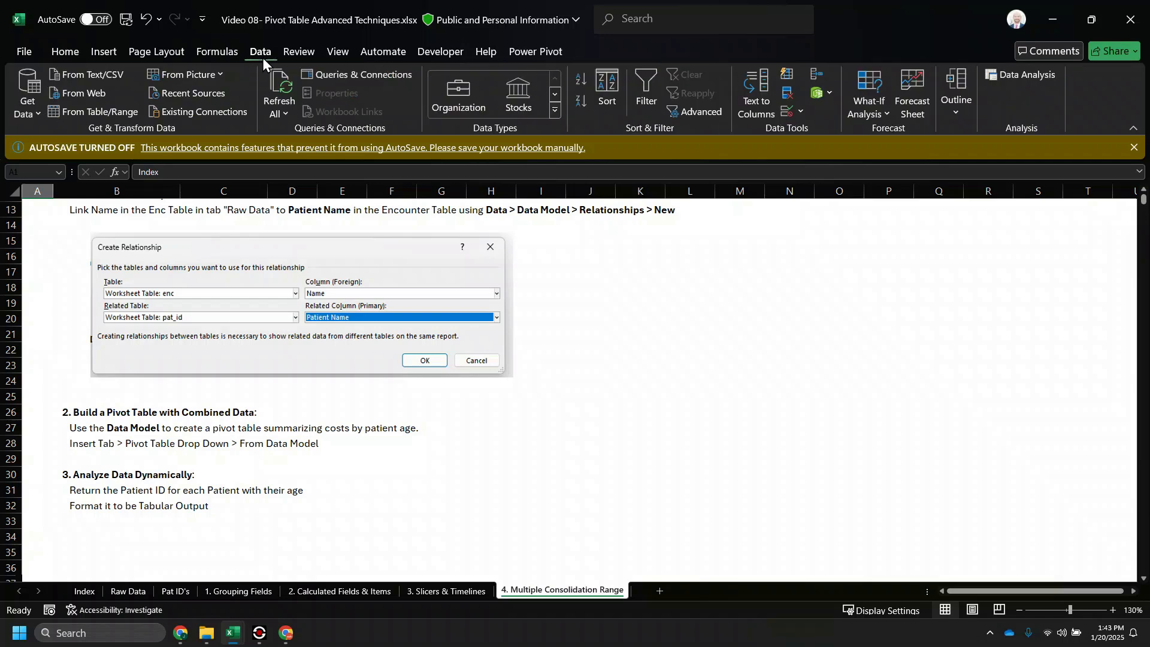
pyautogui.click(831, 96)
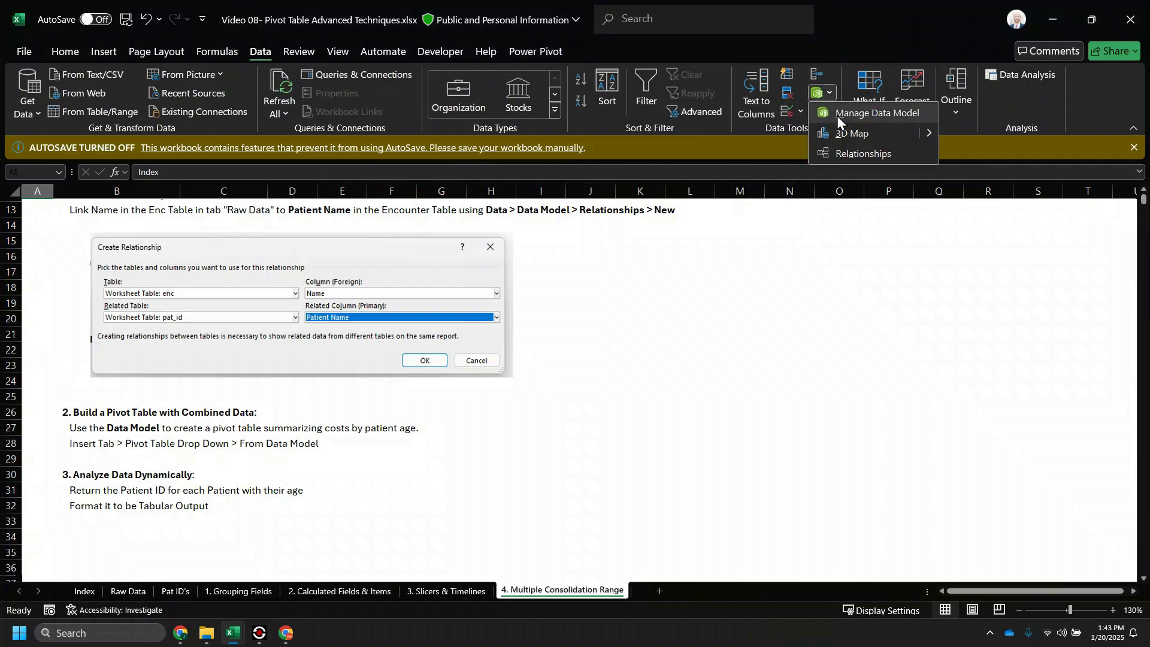
pyautogui.click(878, 154)
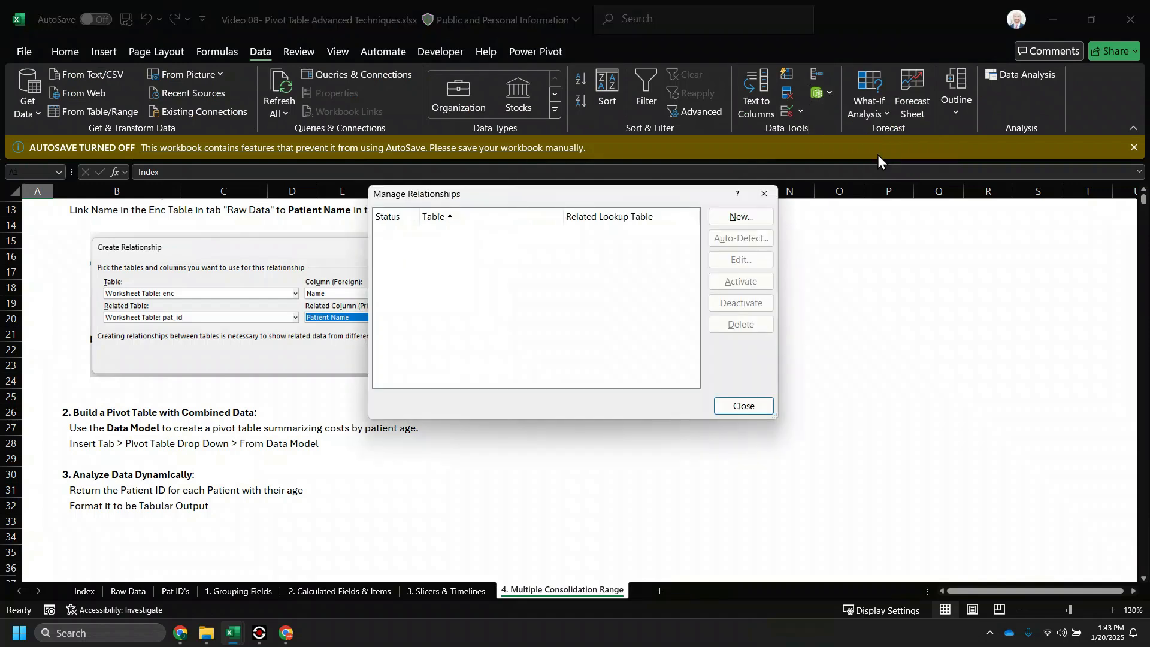
pyautogui.click(739, 218)
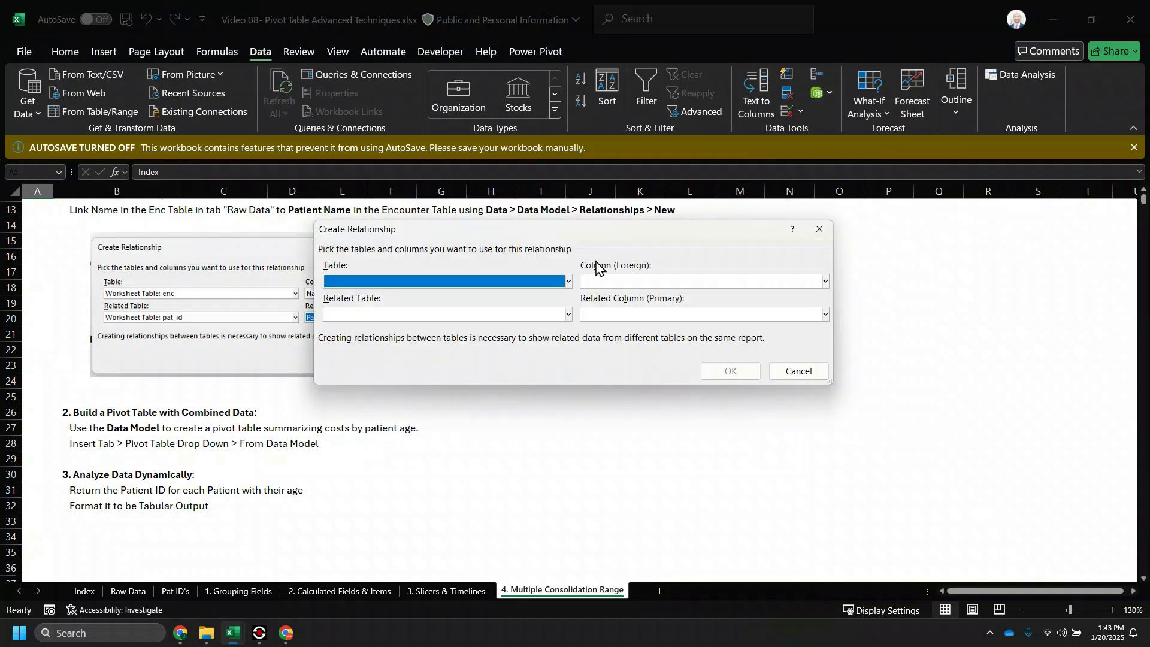
pyautogui.click(569, 281)
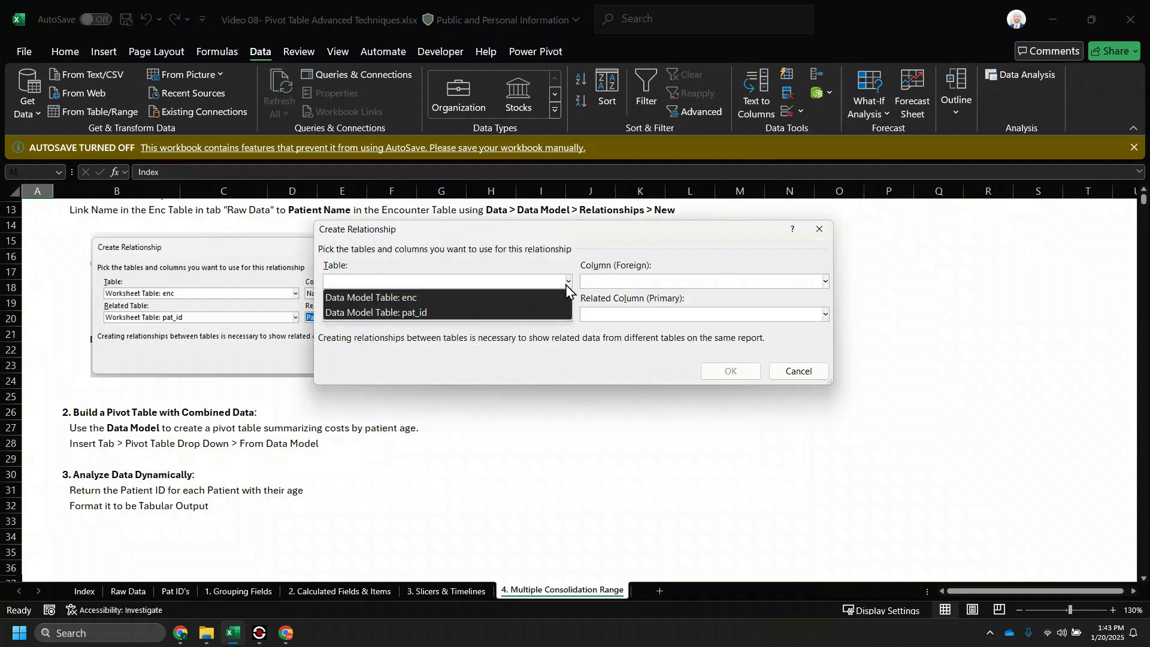
pyautogui.click(418, 299)
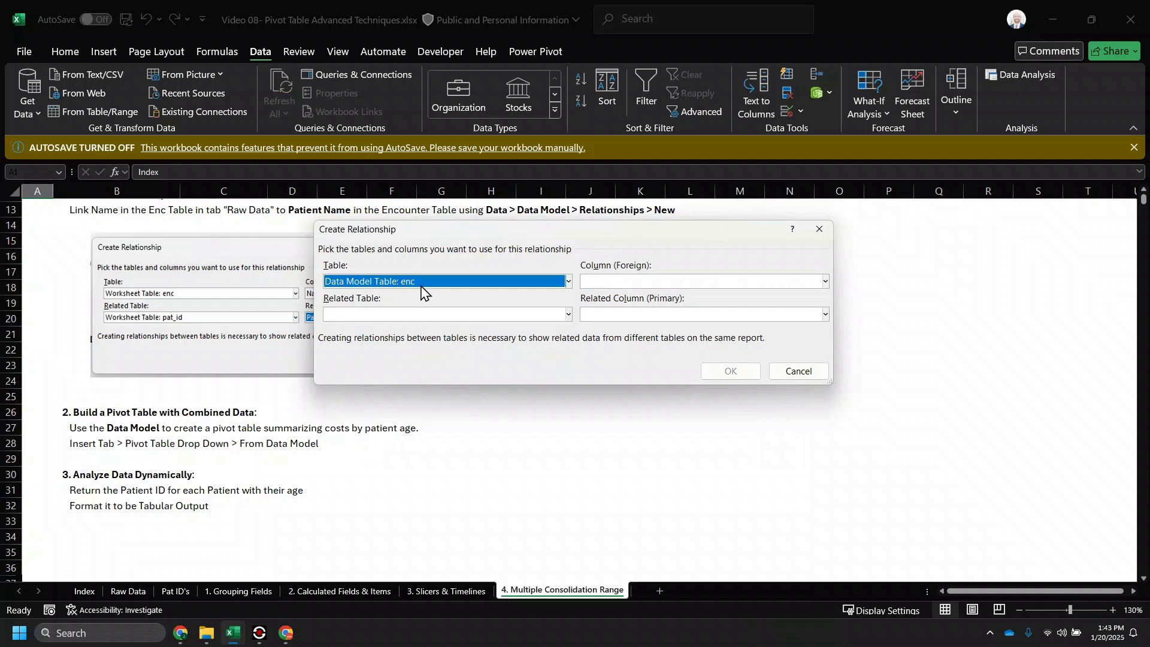
pyautogui.click(634, 283)
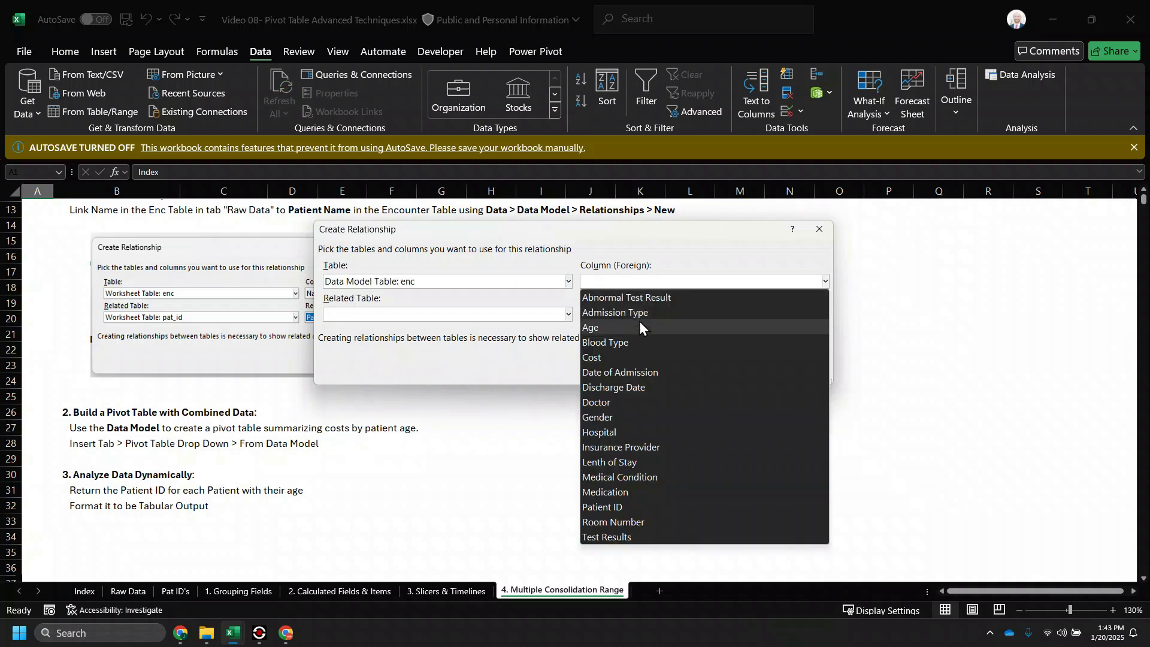
pyautogui.click(612, 508)
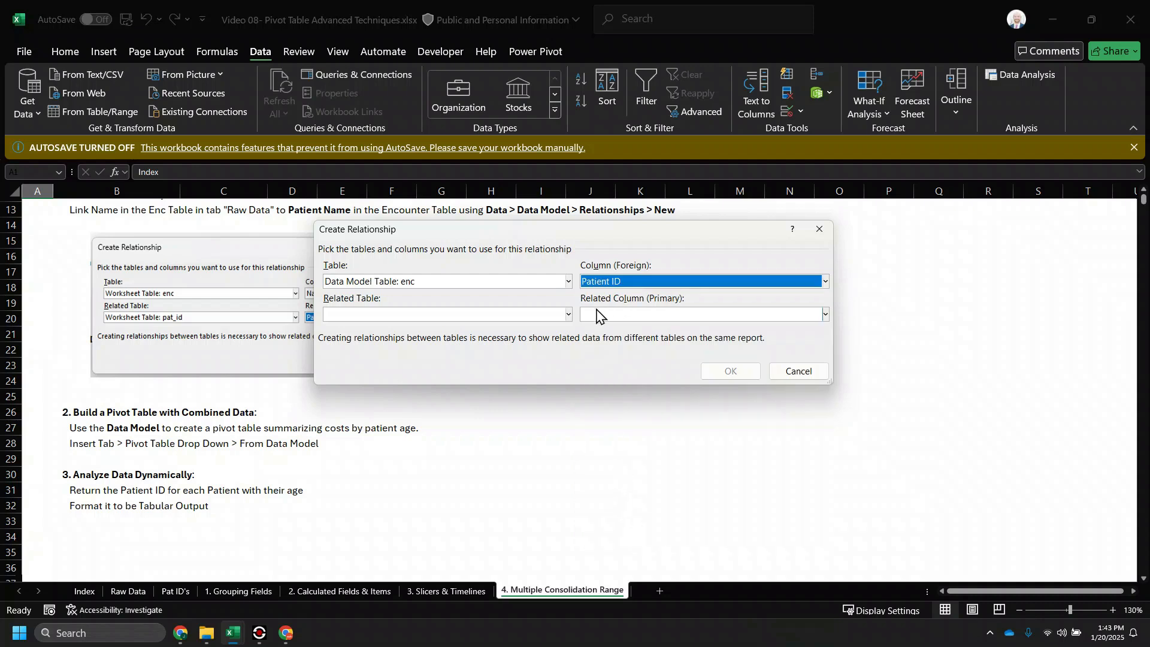
# Relate it to the pat_id table with Patient ID as the primary column and save the relationship
pyautogui.click(567, 315)
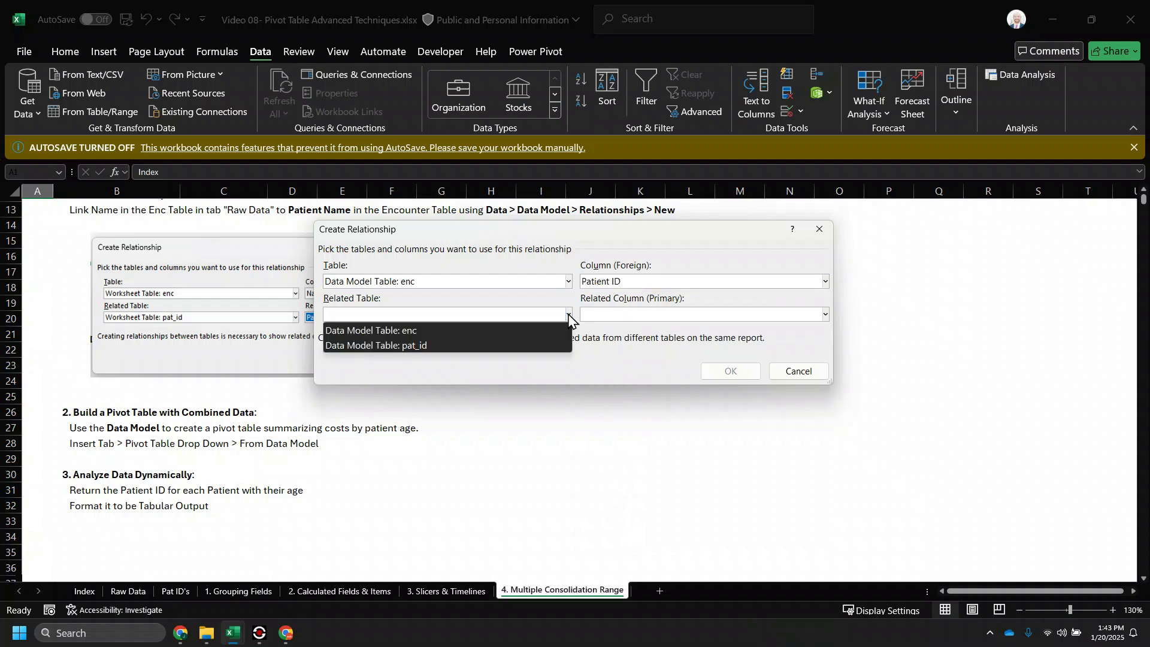
pyautogui.click(518, 347)
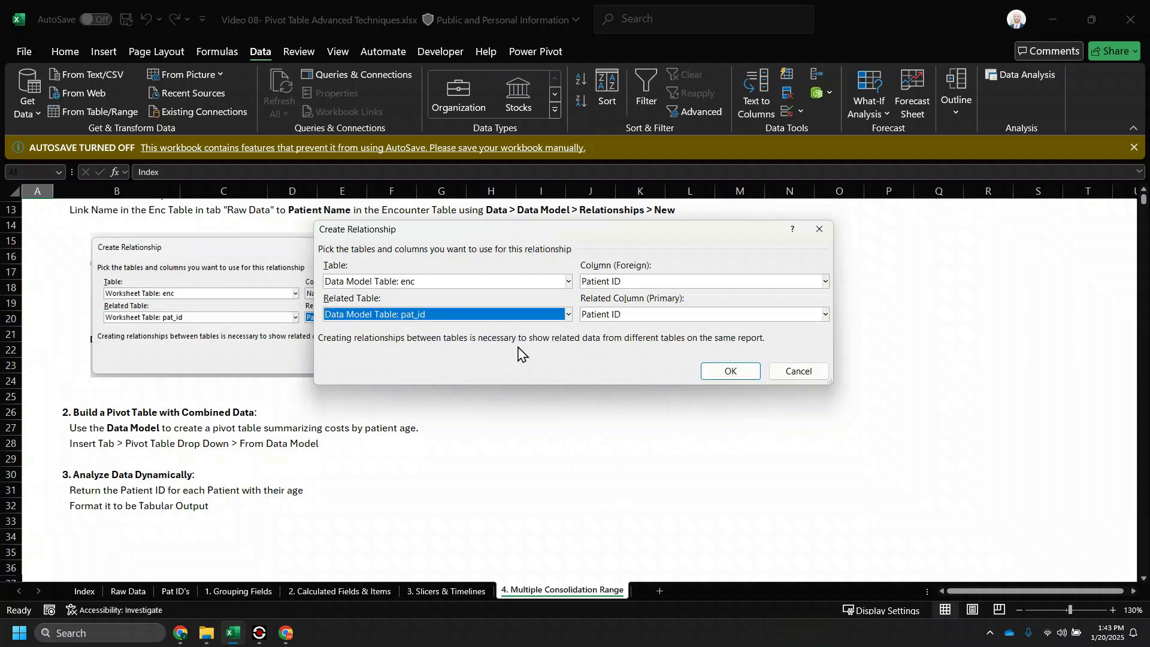
pyautogui.click(656, 320)
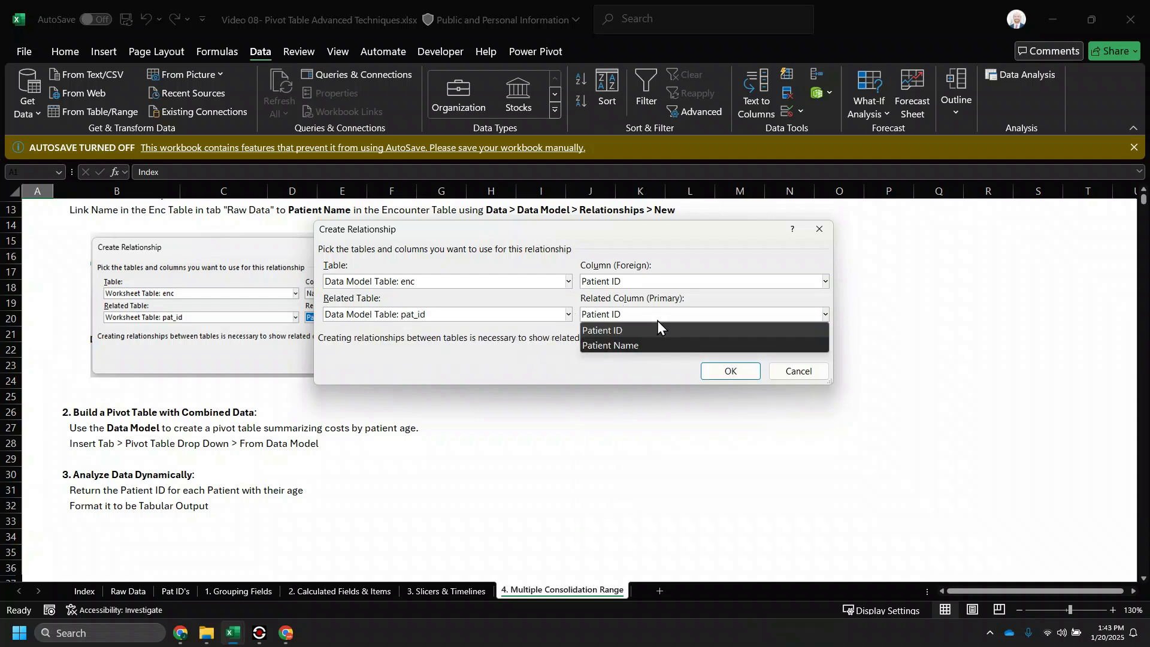
pyautogui.click(634, 331)
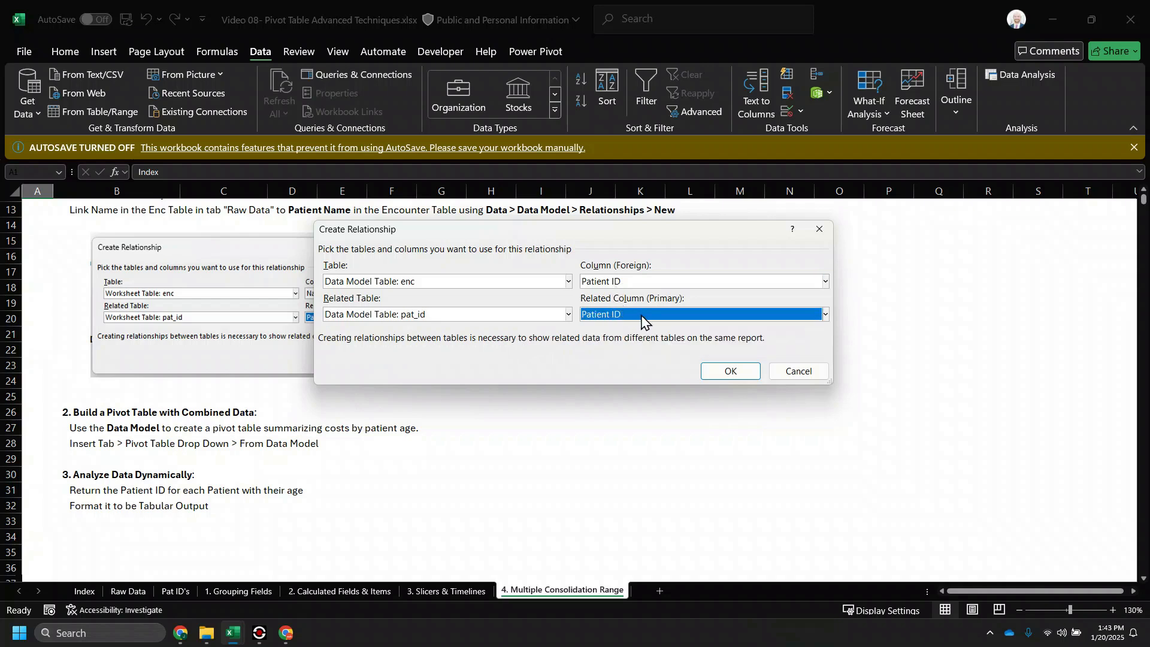
pyautogui.click(729, 373)
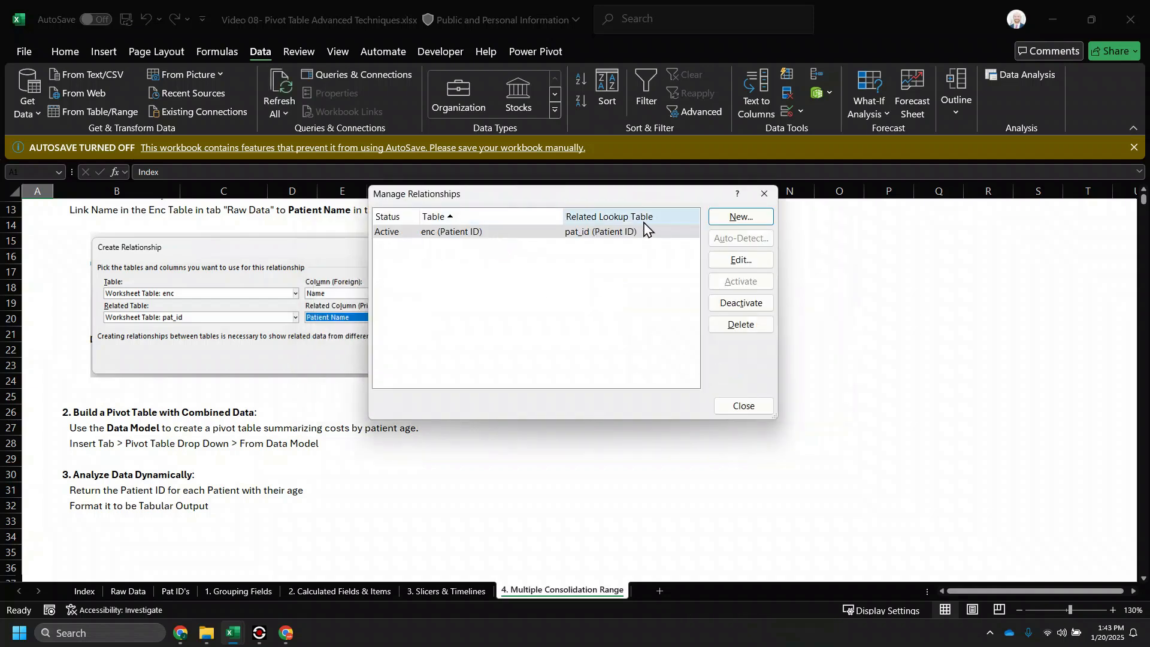
pyautogui.click(743, 406)
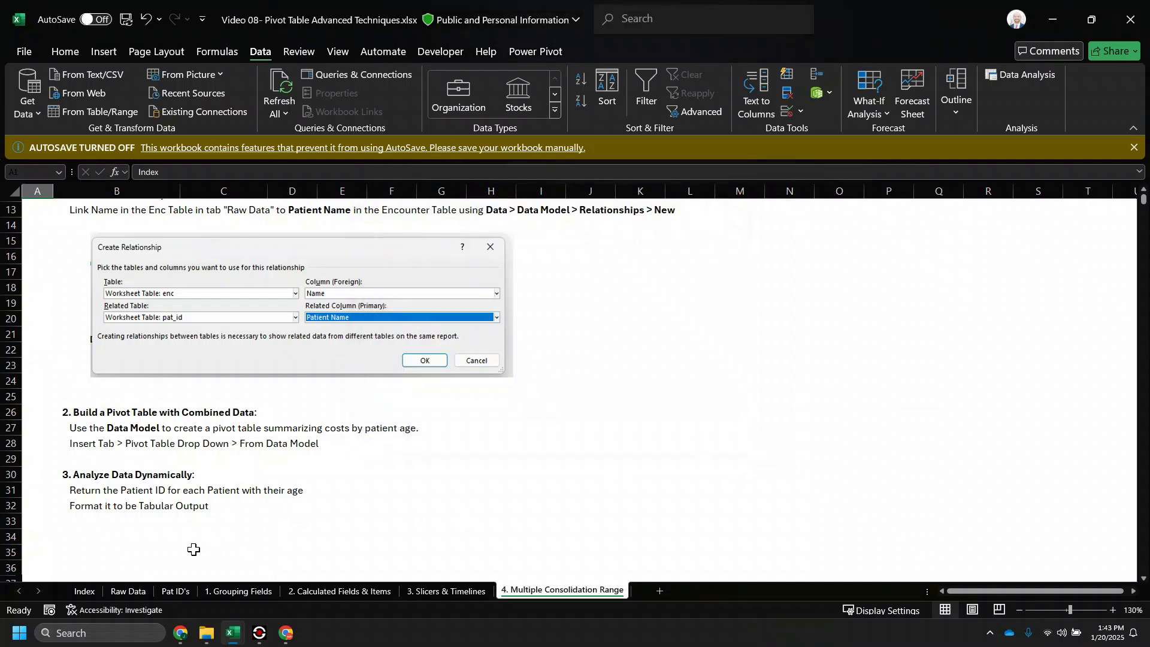
# Insert a pivot table from the data model at cell B34 of the Multiple Consolidation Range sheet
pyautogui.click(139, 537)
pyautogui.scroll(-2, 144, 523)
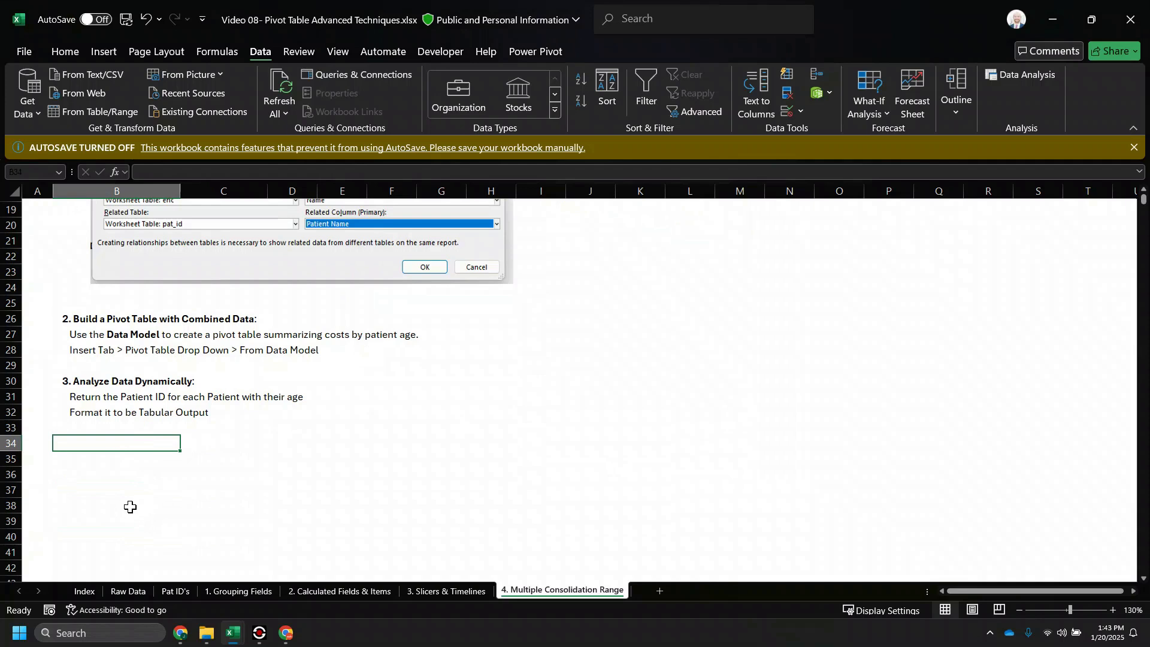
pyautogui.click(103, 51)
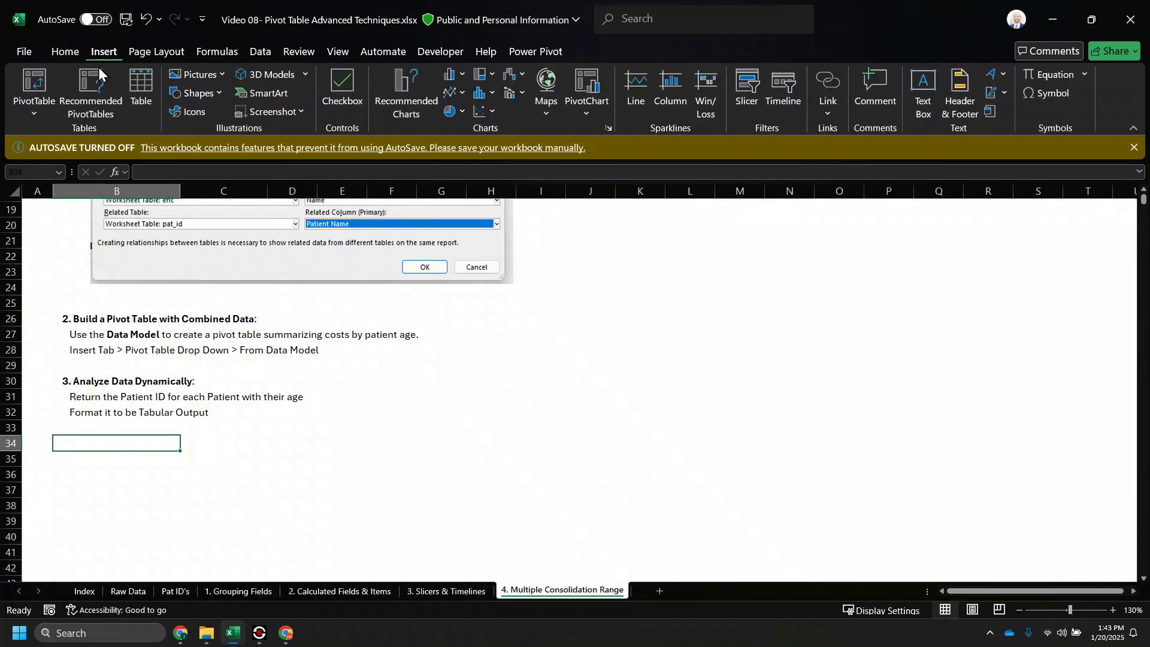
pyautogui.click(37, 108)
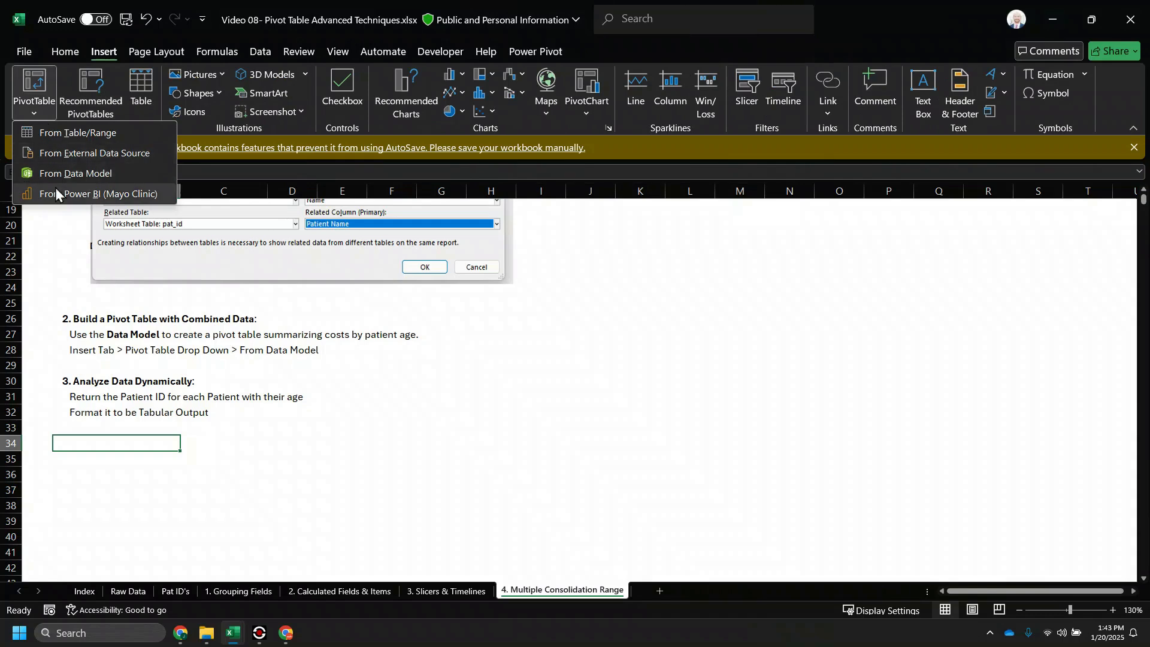
pyautogui.click(121, 174)
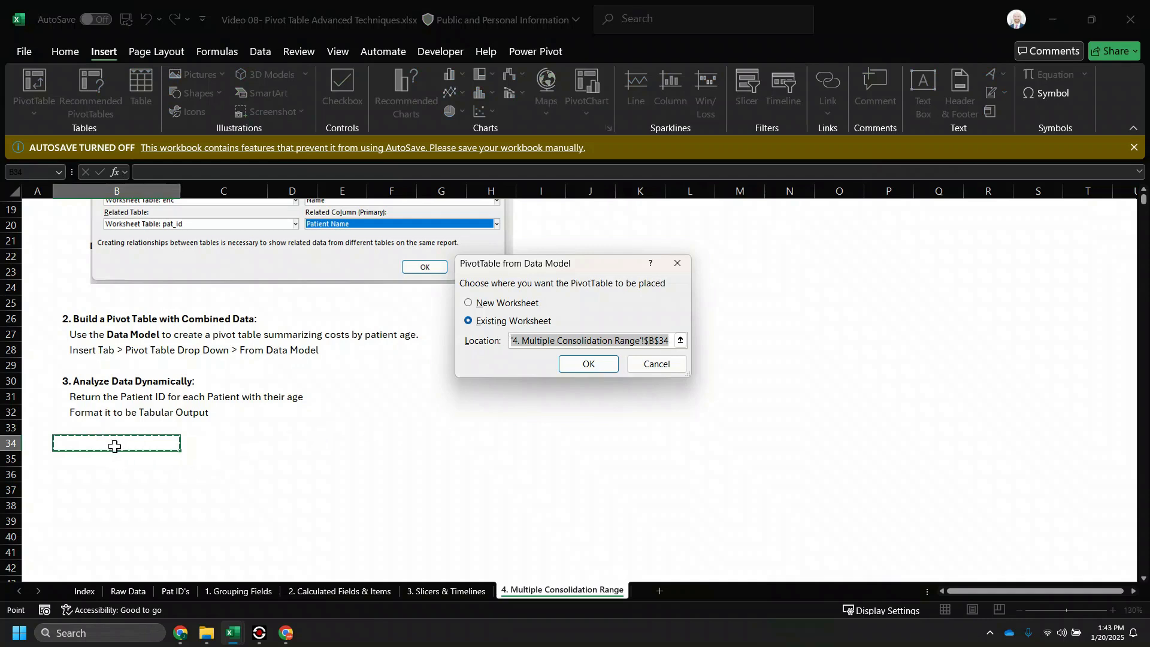
pyautogui.click(588, 364)
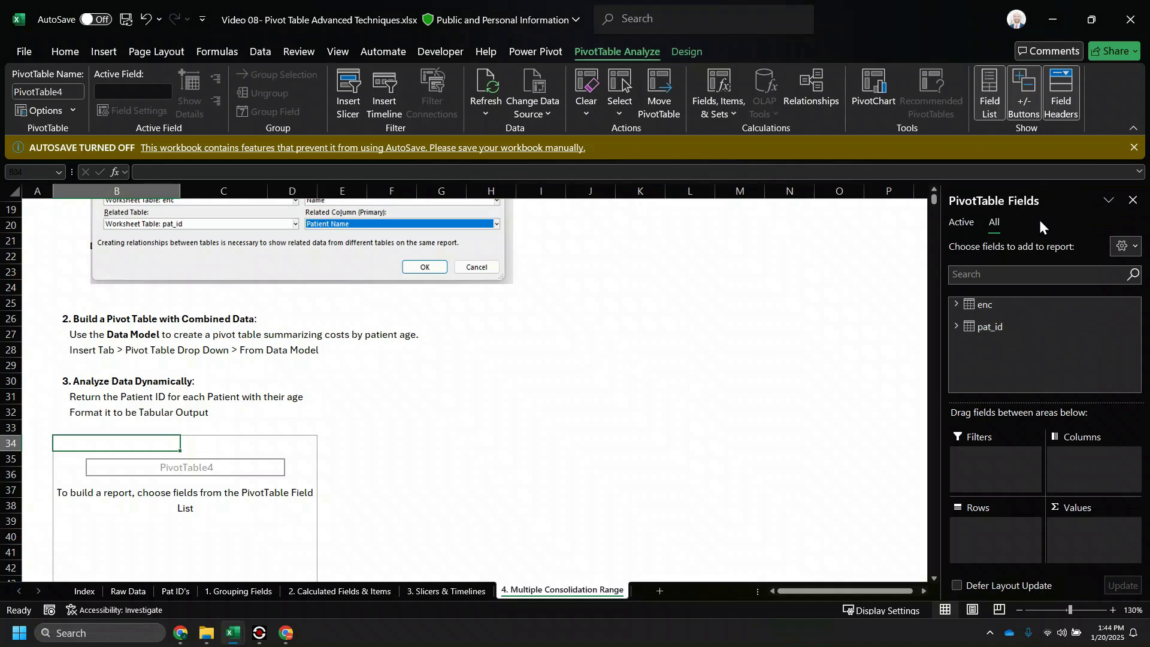
# Look over the enc table's fields and add Patient Name from the pat_id table to the pivot table's rows
pyautogui.click(956, 304)
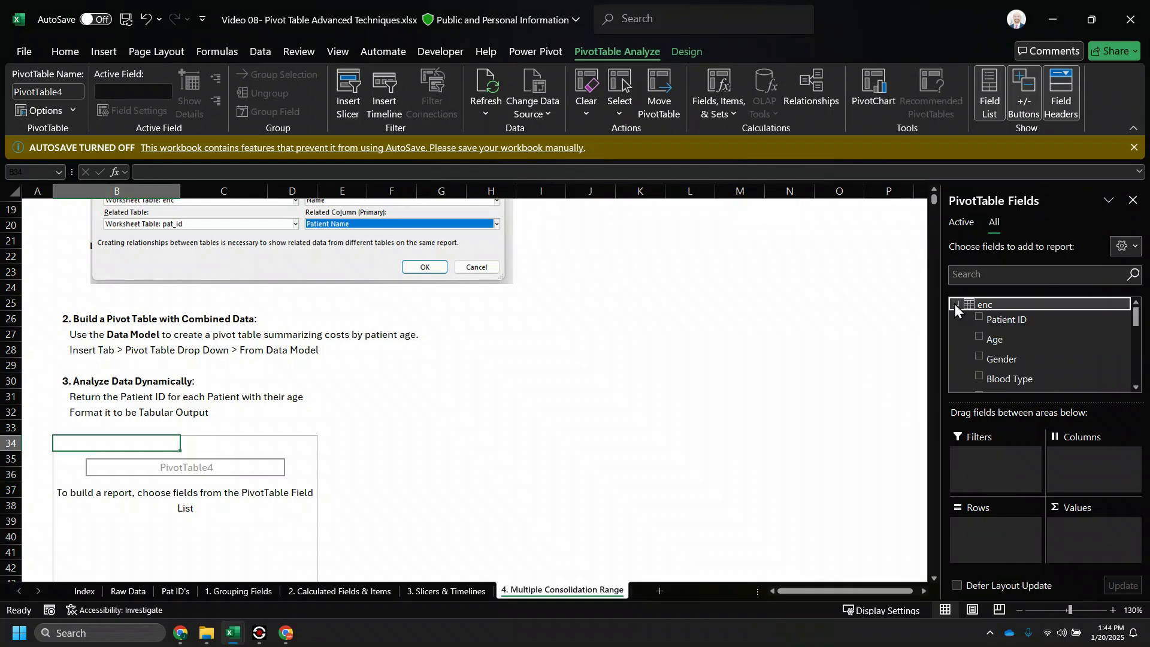
pyautogui.click(955, 304)
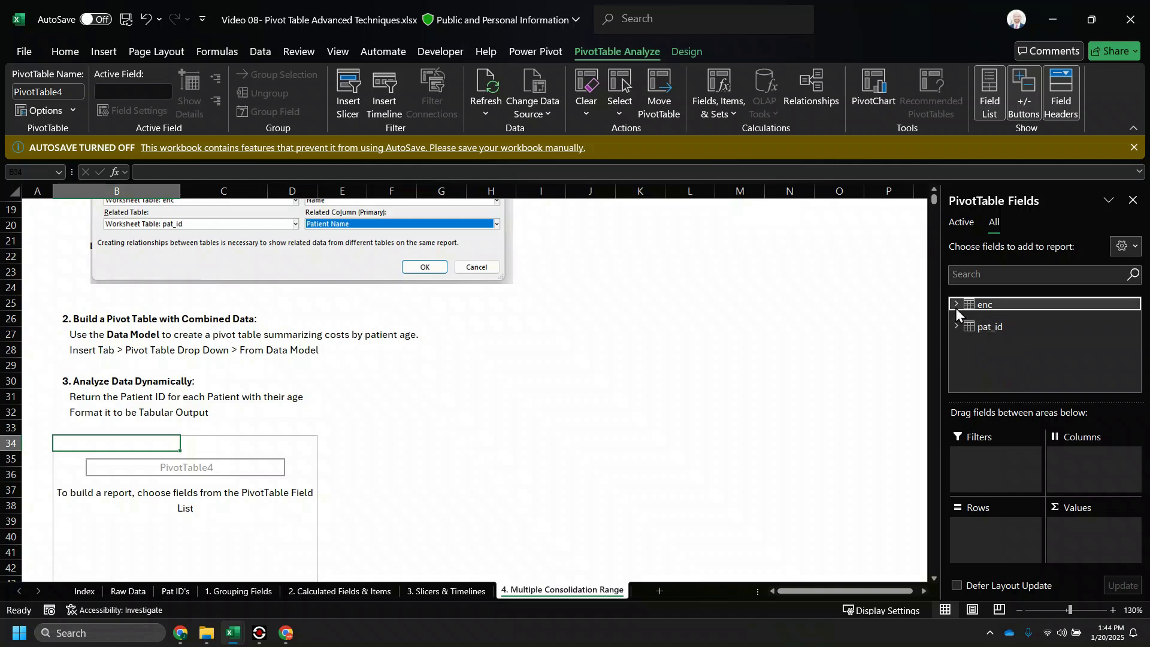
pyautogui.click(955, 305)
pyautogui.click(955, 305)
pyautogui.click(956, 327)
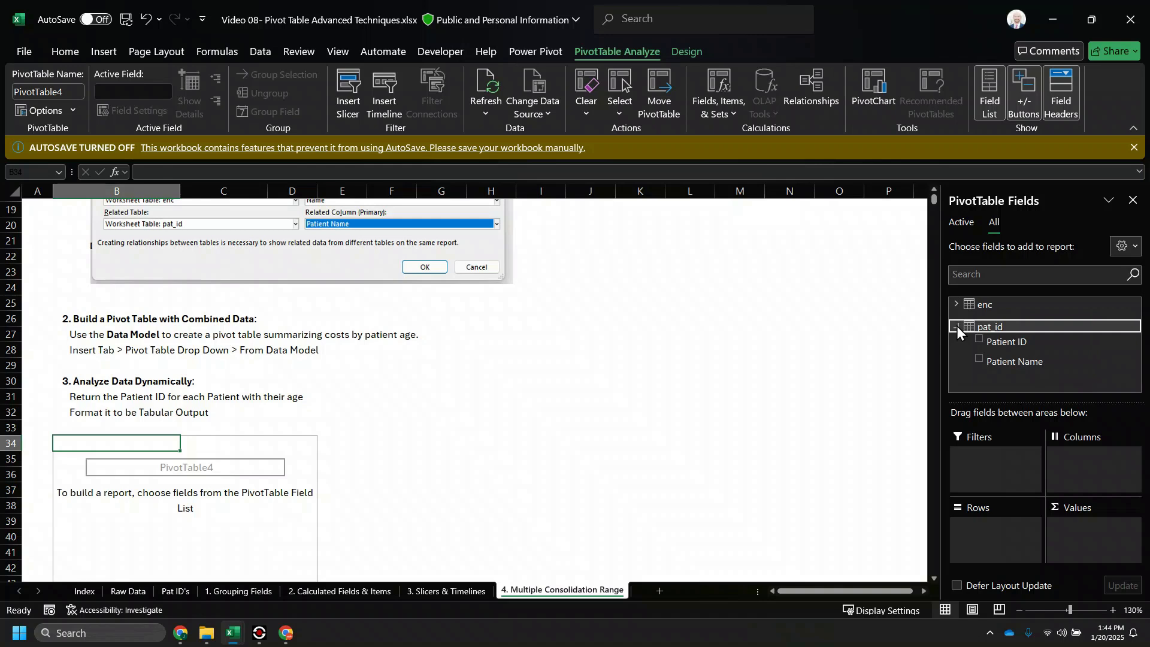
pyautogui.click(979, 359)
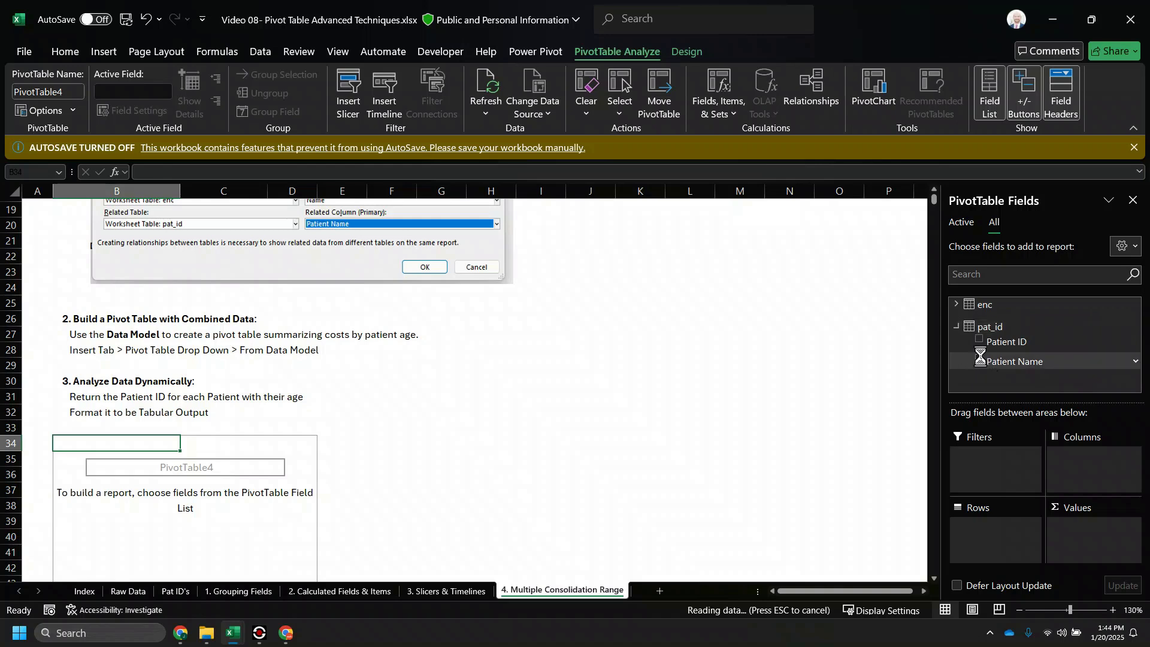
pyautogui.click(955, 327)
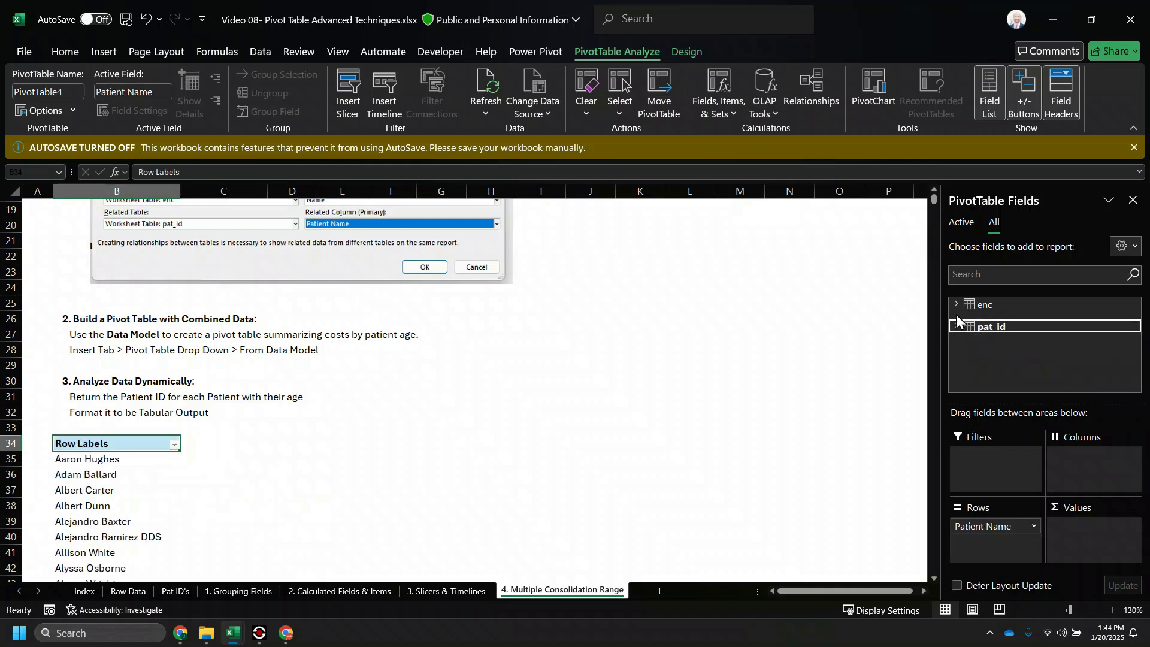
# Add Patient ID and Age from the enc table to the pivot table as value fields
pyautogui.click(955, 304)
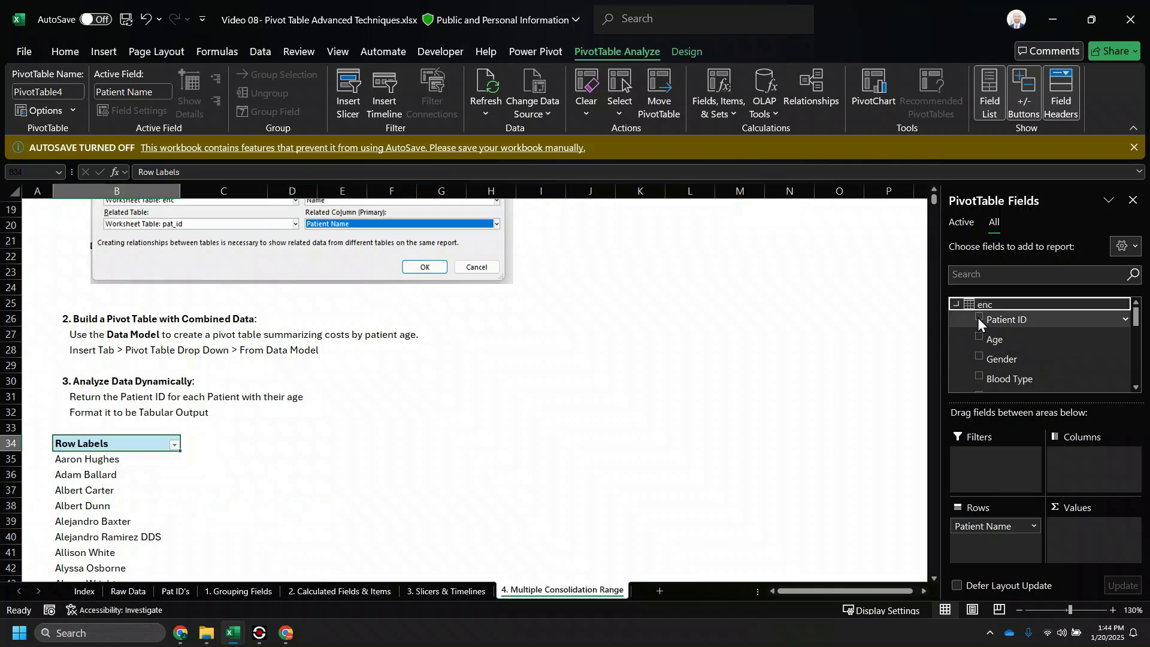
pyautogui.click(978, 315)
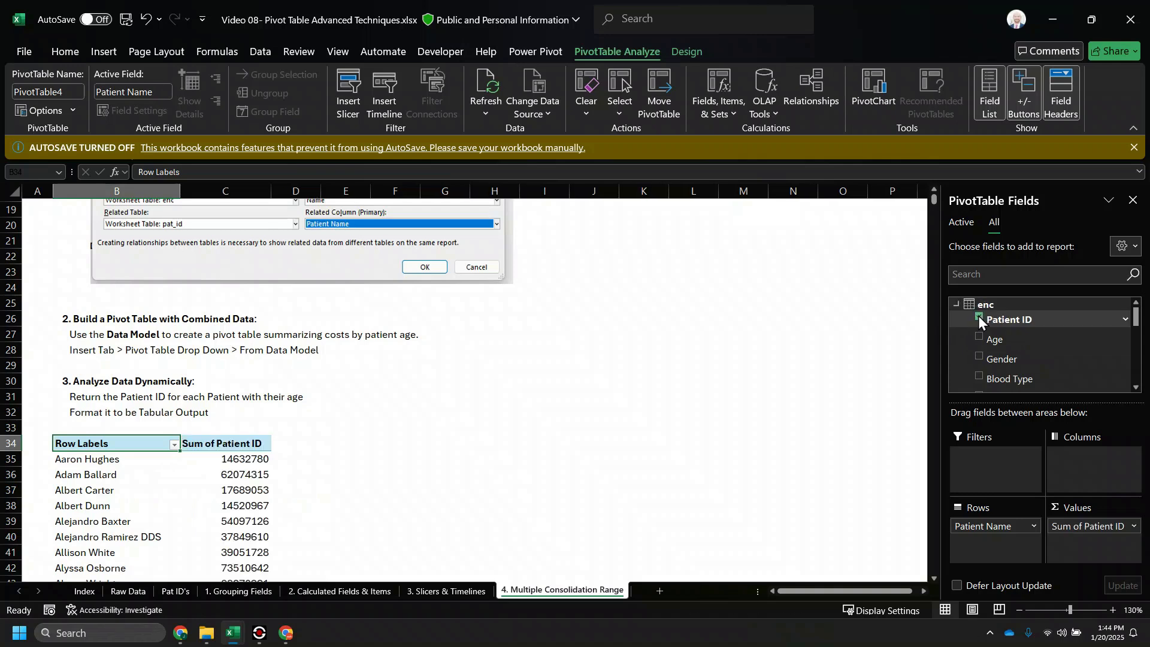
pyautogui.click(978, 337)
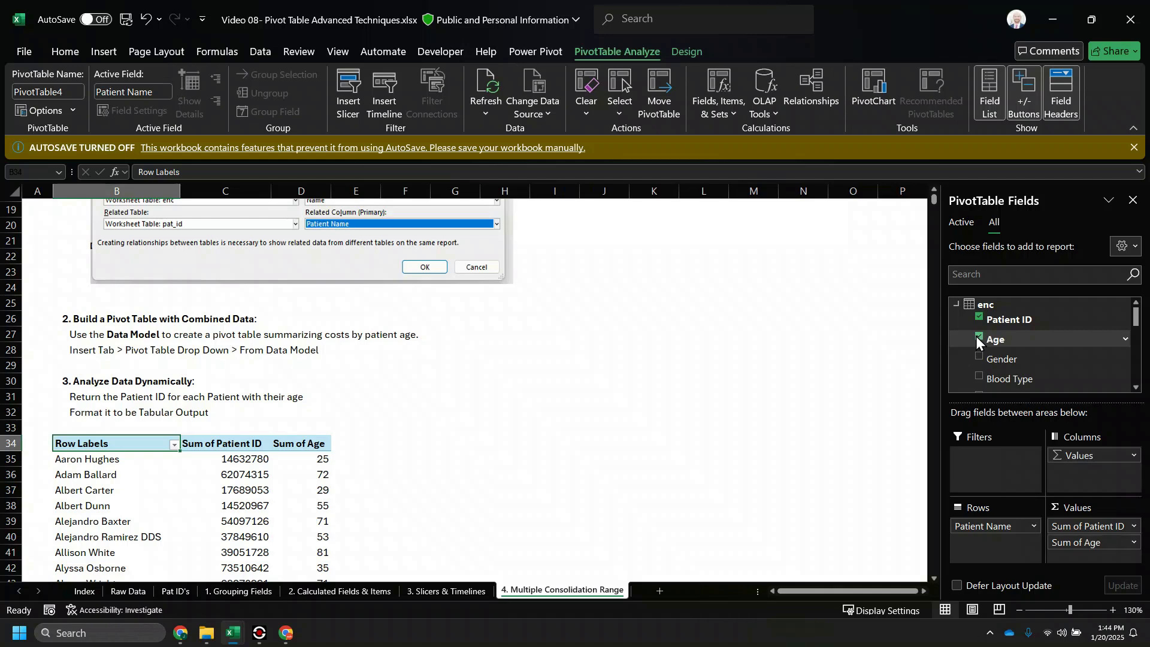
# Summarize the pivot table's Patient ID value field by Min instead of Sum
pyautogui.click(1134, 526)
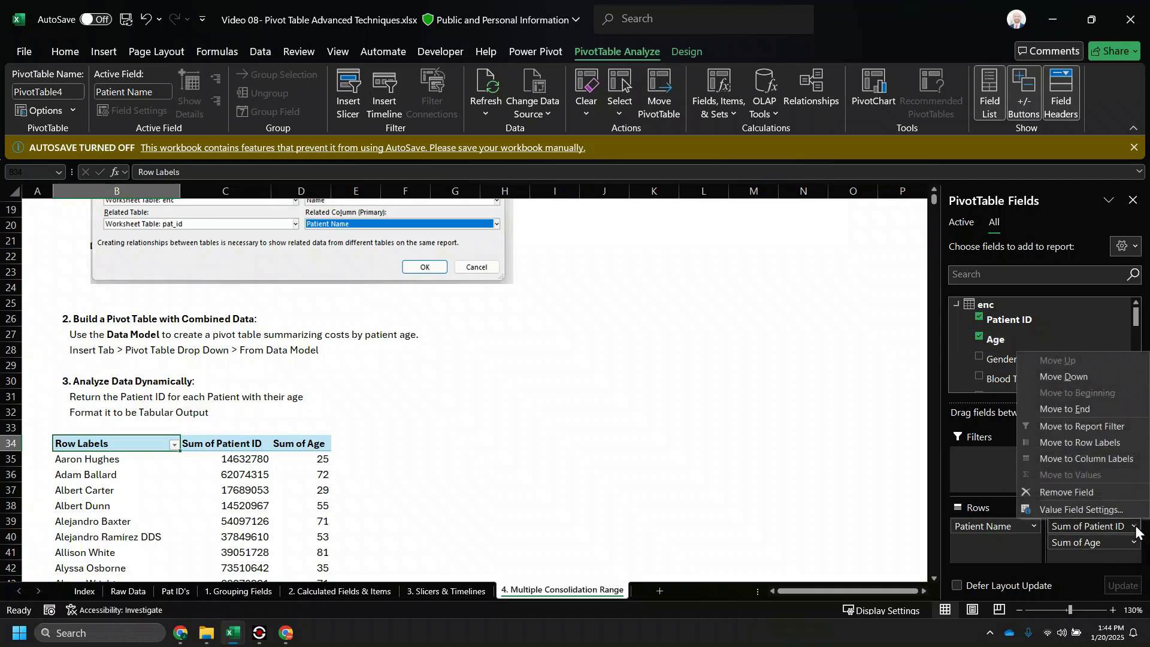
pyautogui.click(1106, 511)
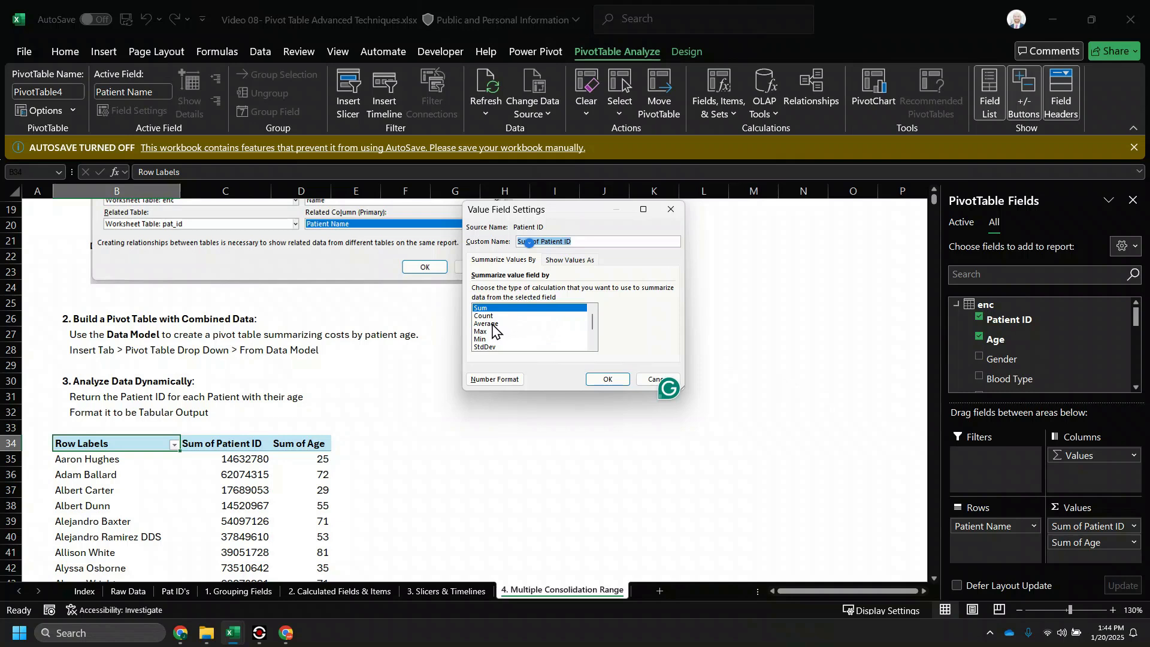
pyautogui.click(487, 339)
pyautogui.click(608, 379)
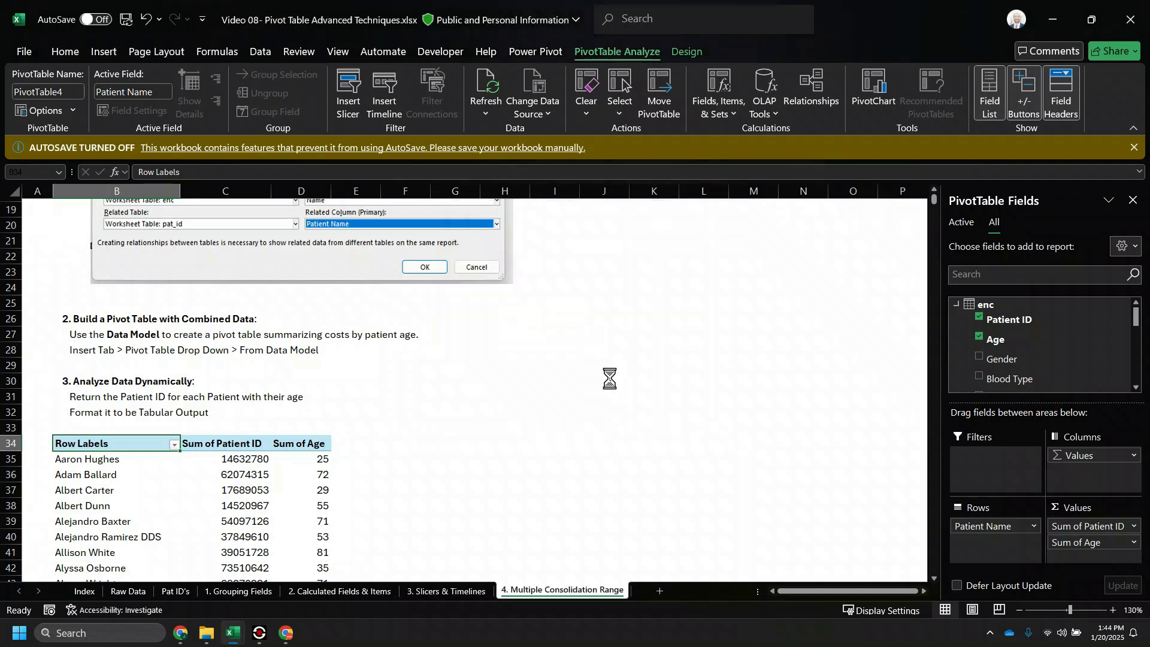
pyautogui.click(239, 462)
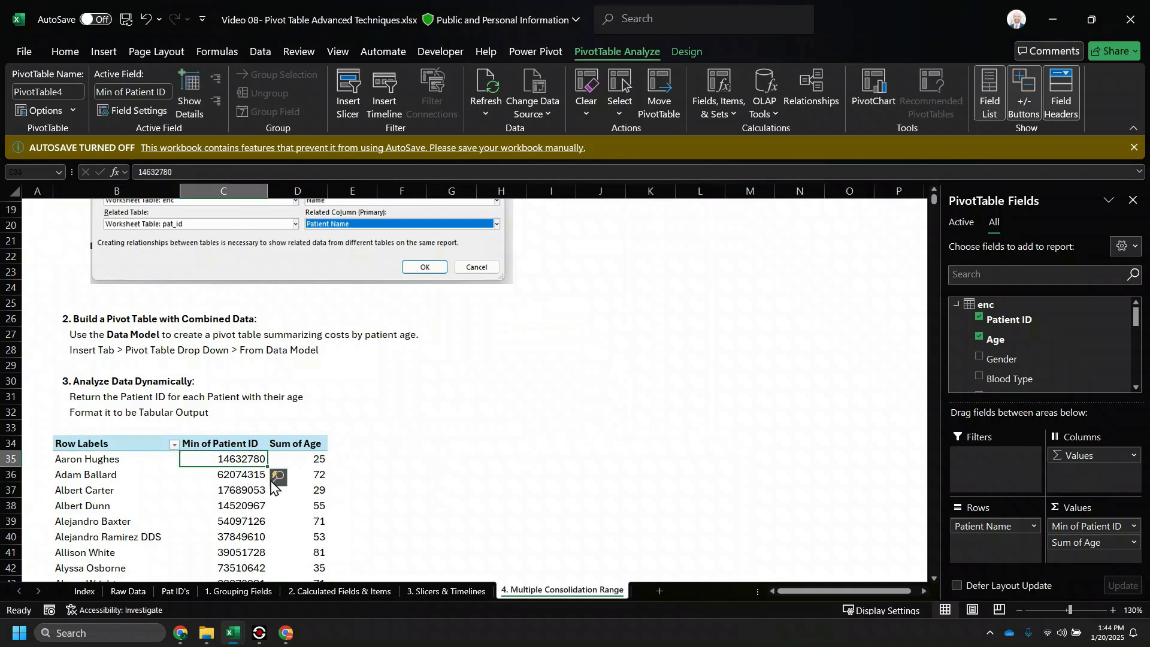
# Summarize the Age value field by Min and check the first patient's name, ID and age
pyautogui.click(1134, 543)
pyautogui.click(1095, 523)
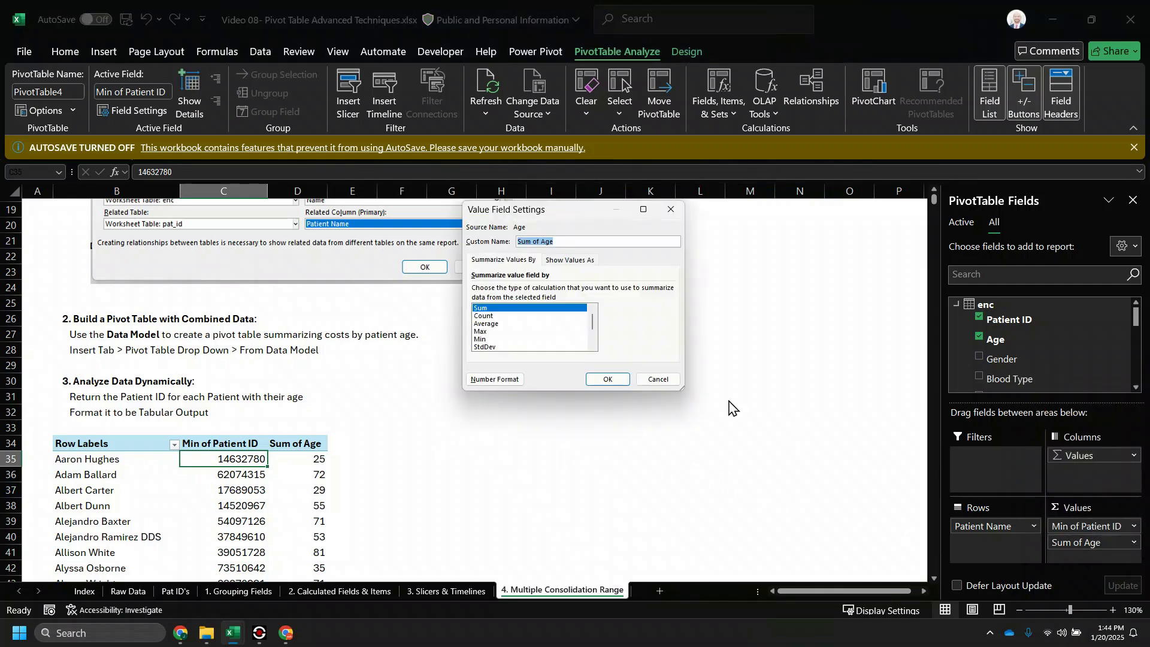
pyautogui.click(480, 339)
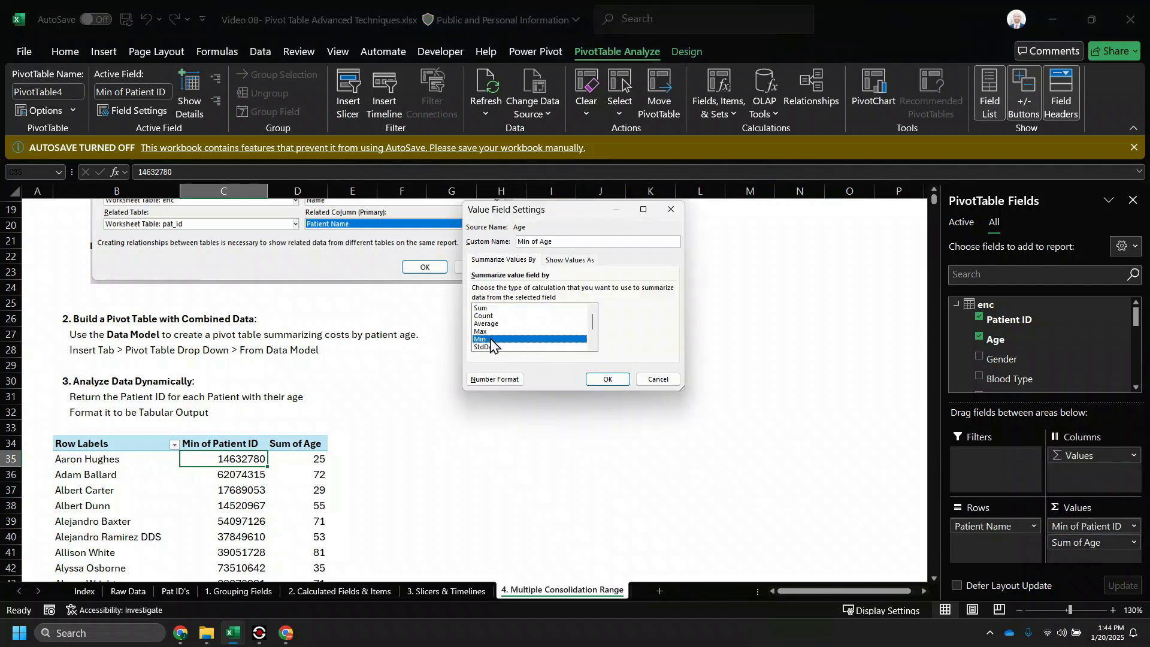
pyautogui.click(605, 379)
pyautogui.click(118, 463)
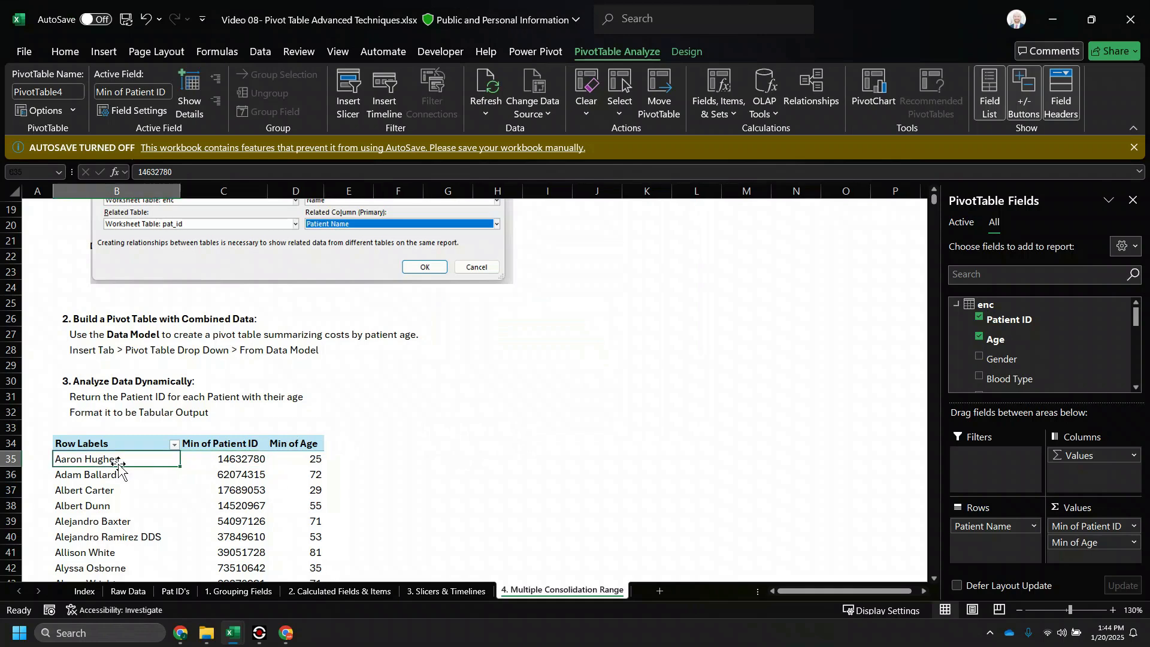
pyautogui.click(246, 460)
pyautogui.click(300, 464)
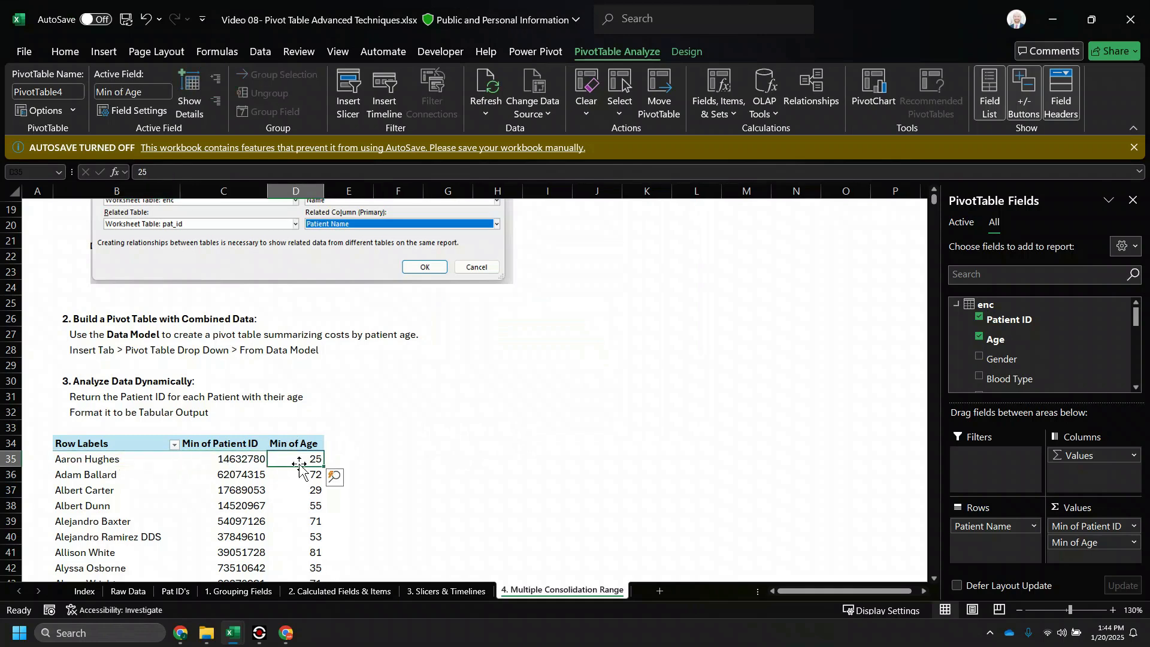